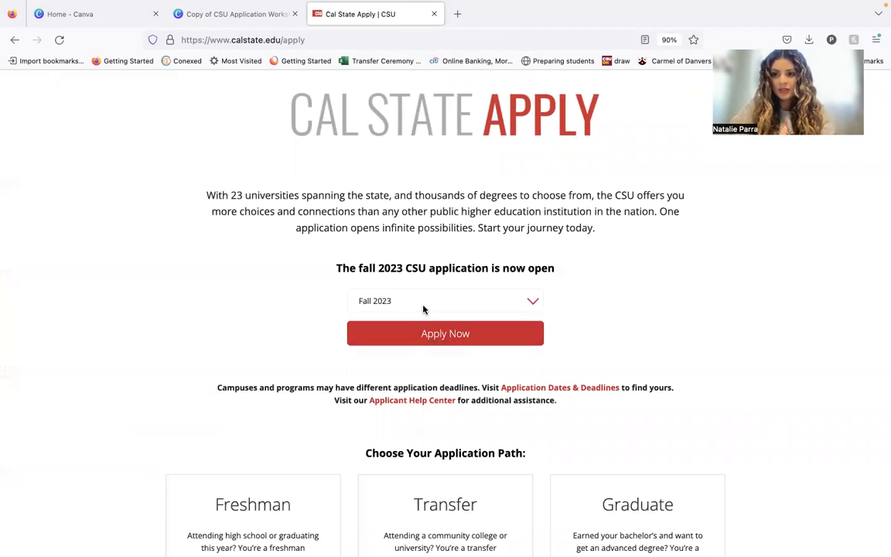
Choose Fall 2023 as the application term and proceed to the applicant login page.
click(423, 308)
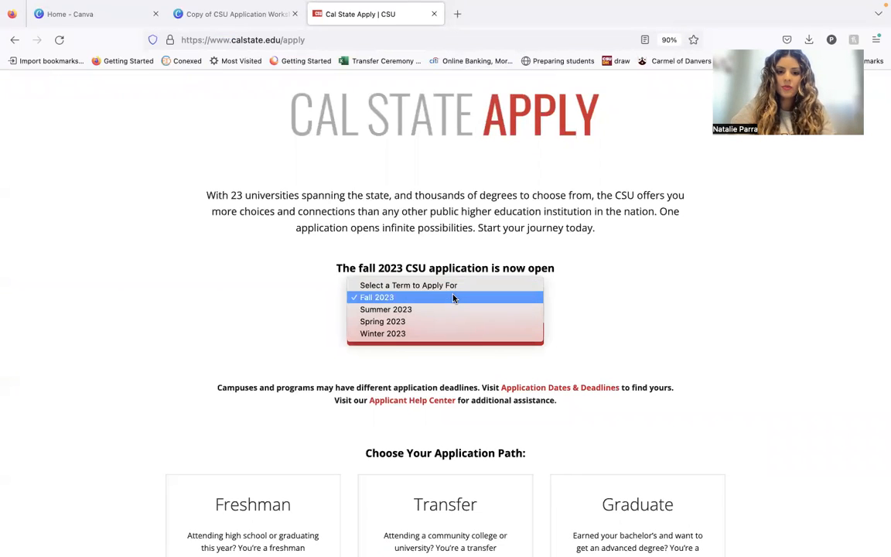
click(499, 299)
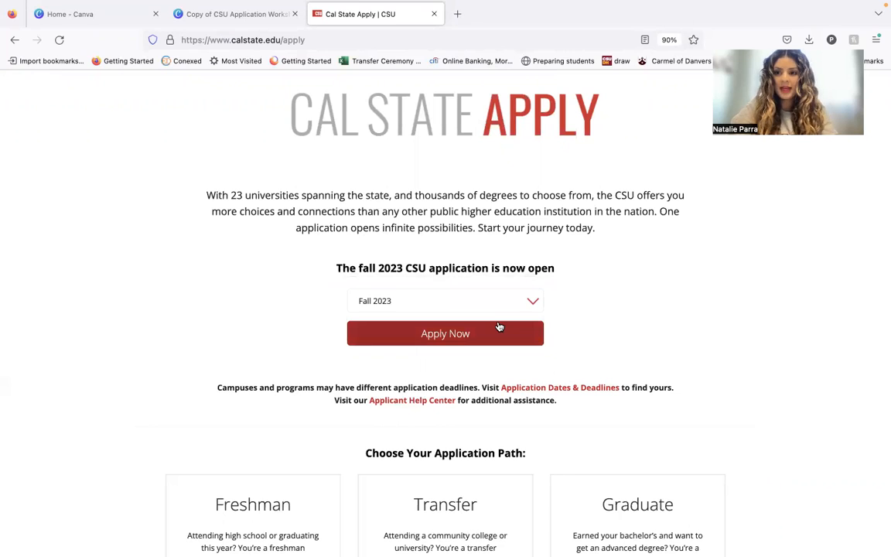
click(499, 329)
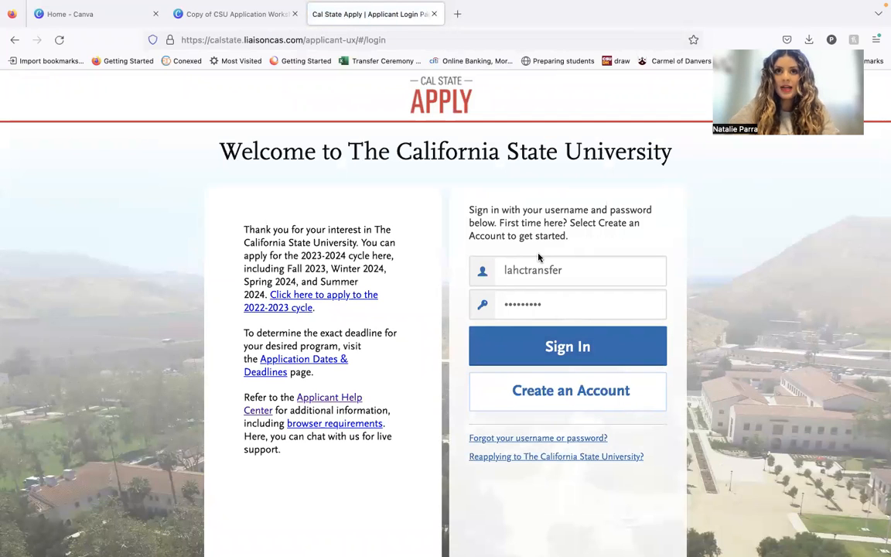
View the forgotten username or password page and return to the sign-in page.
click(540, 304)
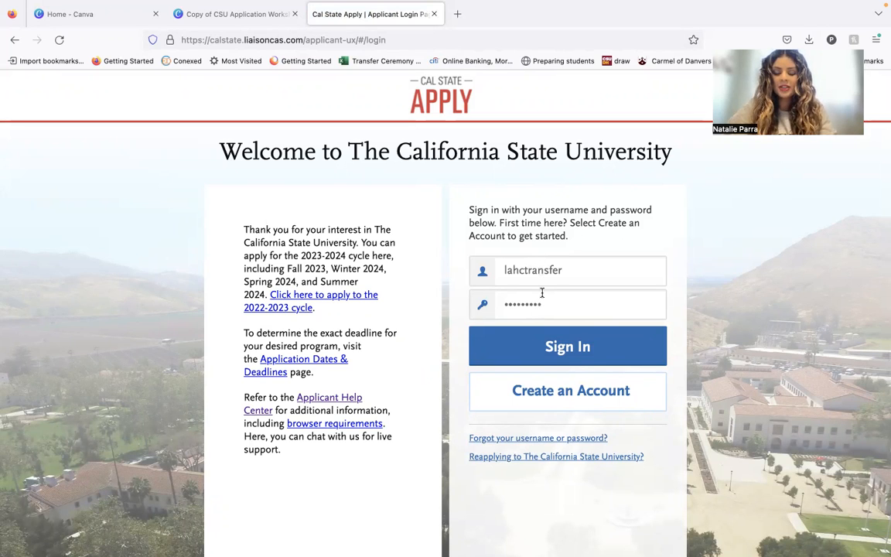
scroll(545, 414, down, 1)
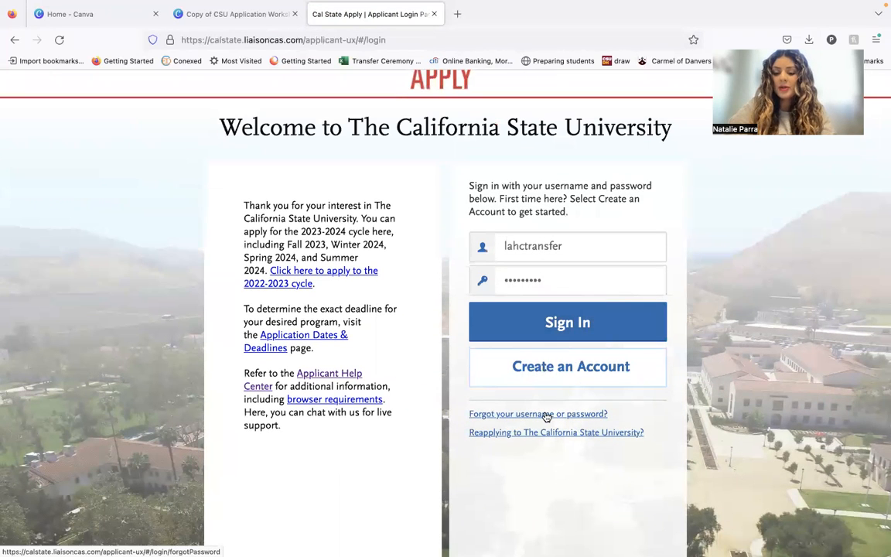
click(547, 414)
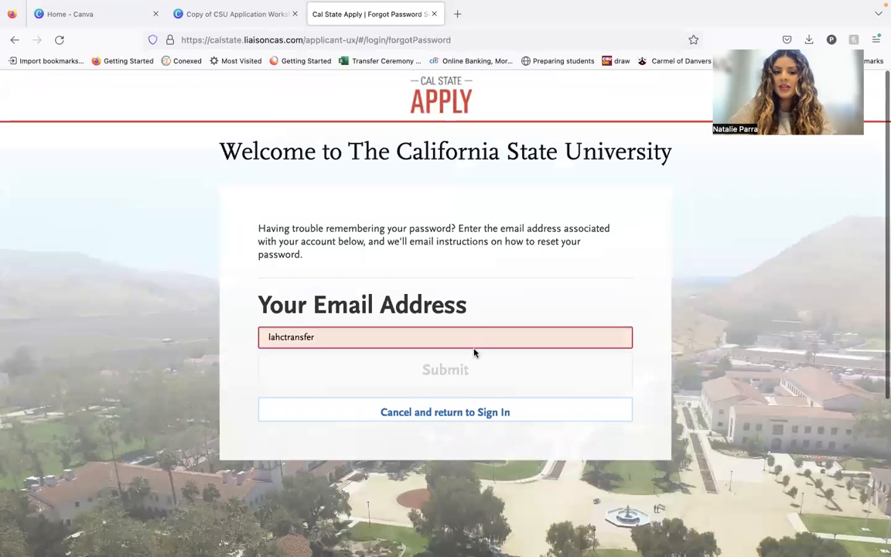
click(14, 41)
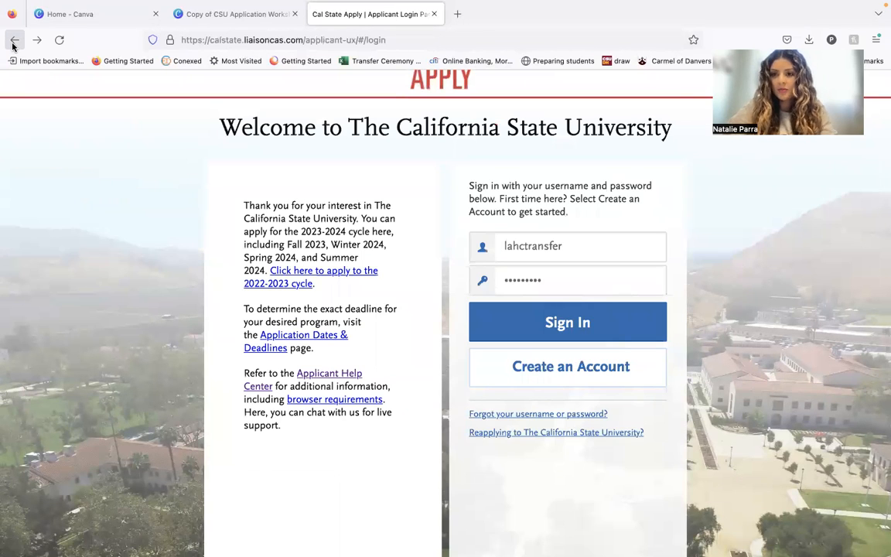
double_click(606, 252)
click(727, 254)
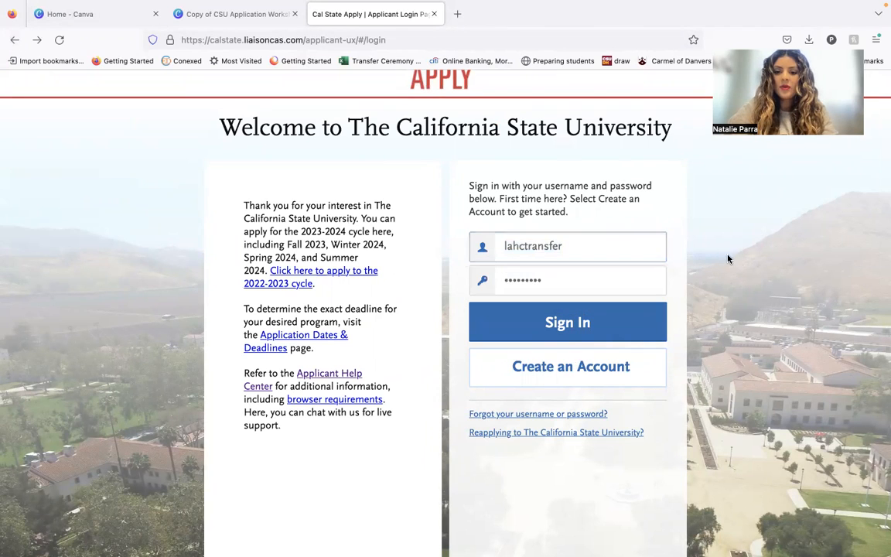
Open the account creation form and examine its name, contact, authorization, username, password, terms and European Union data protection sections.
click(653, 363)
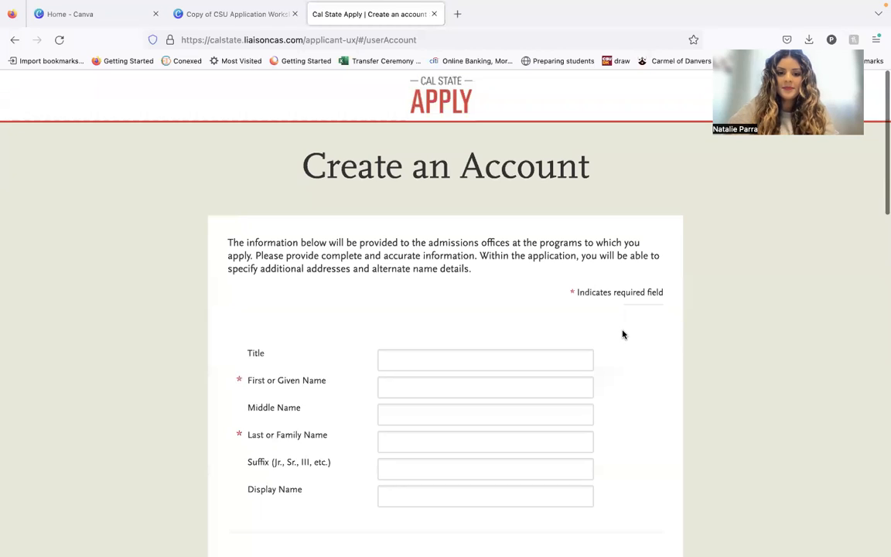
scroll(623, 335, down, 5)
scroll(440, 402, down, 4)
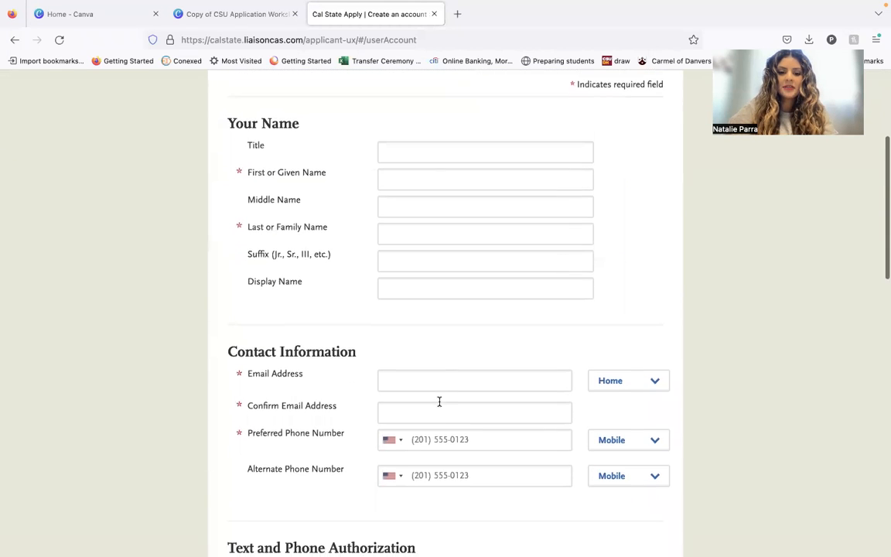
scroll(439, 402, down, 7)
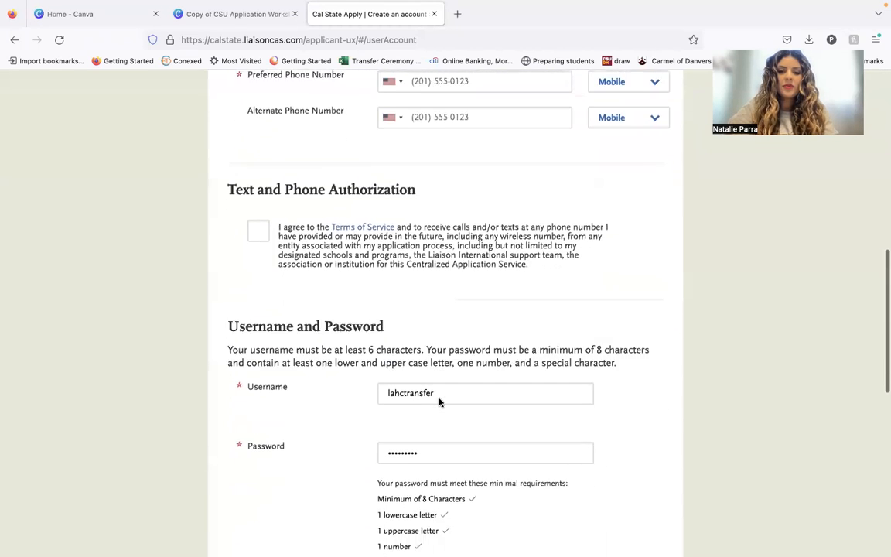
scroll(440, 402, up, 4)
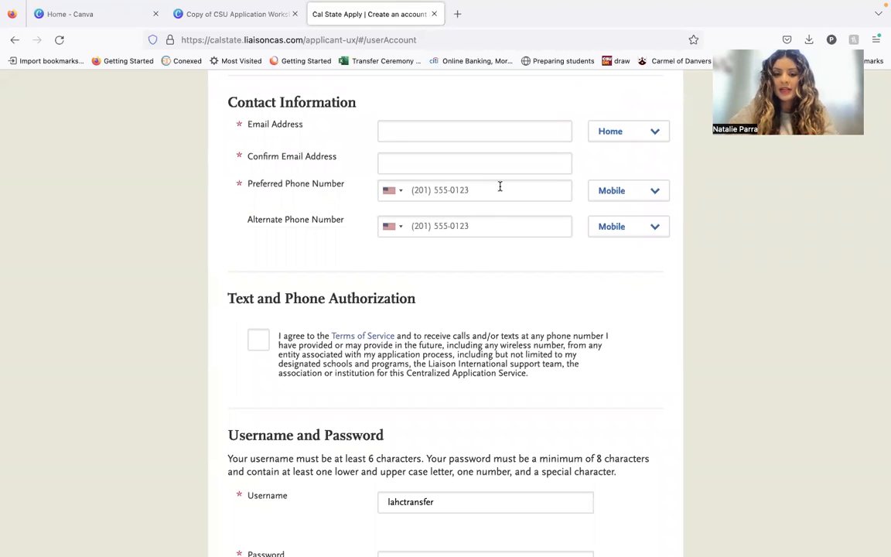
scroll(500, 186, down, 3)
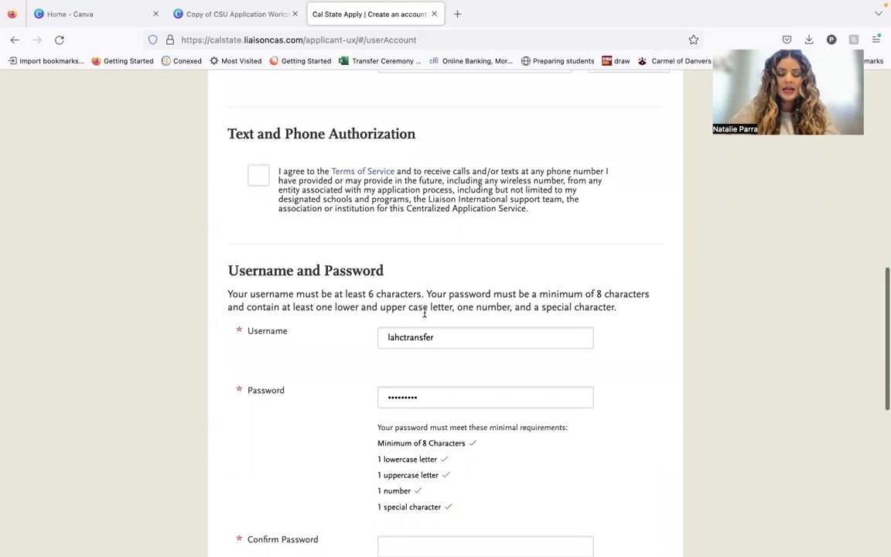
scroll(441, 390, down, 3)
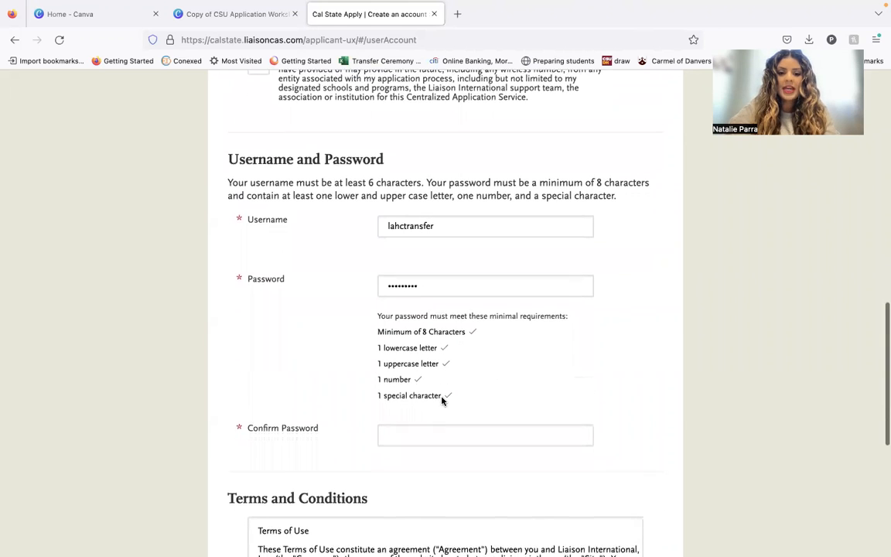
scroll(441, 401, down, 4)
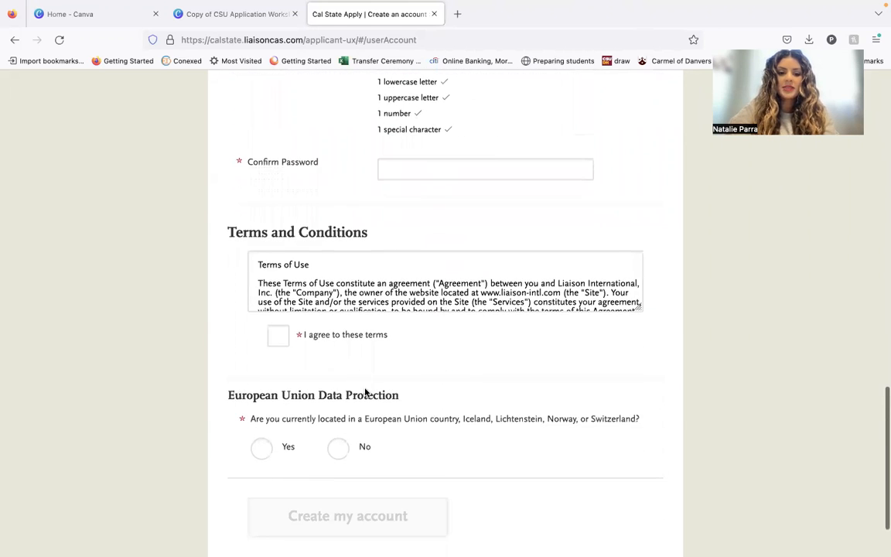
scroll(364, 393, down, 1)
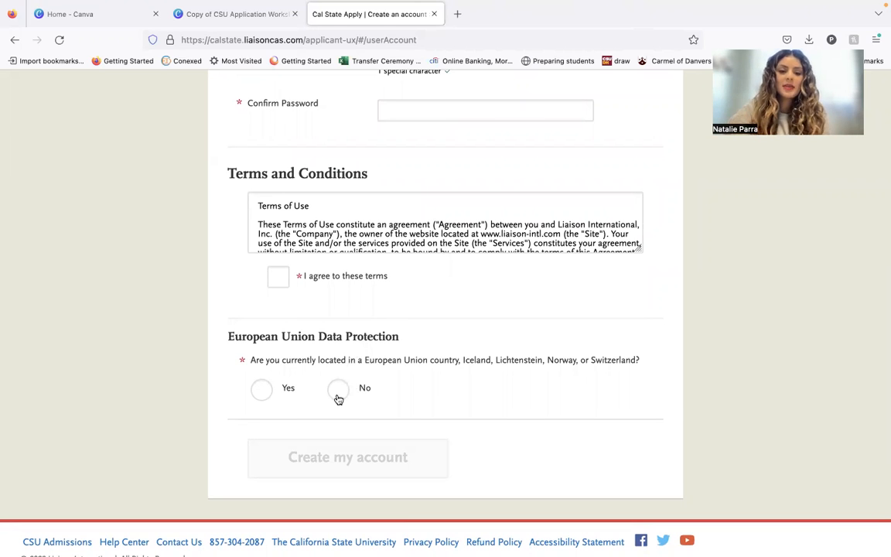
scroll(379, 388, up, 12)
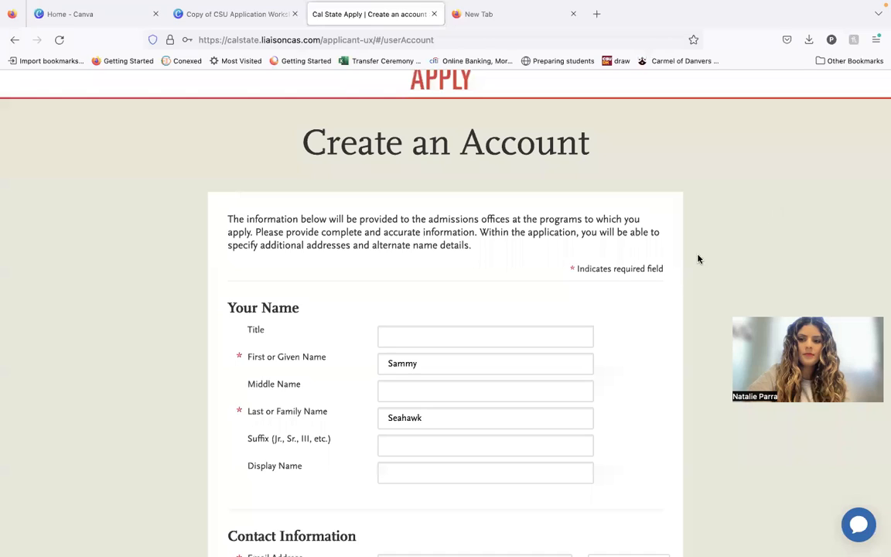
Review the completed account form, submit it to create the account and save the login in the browser.
scroll(677, 280, down, 4)
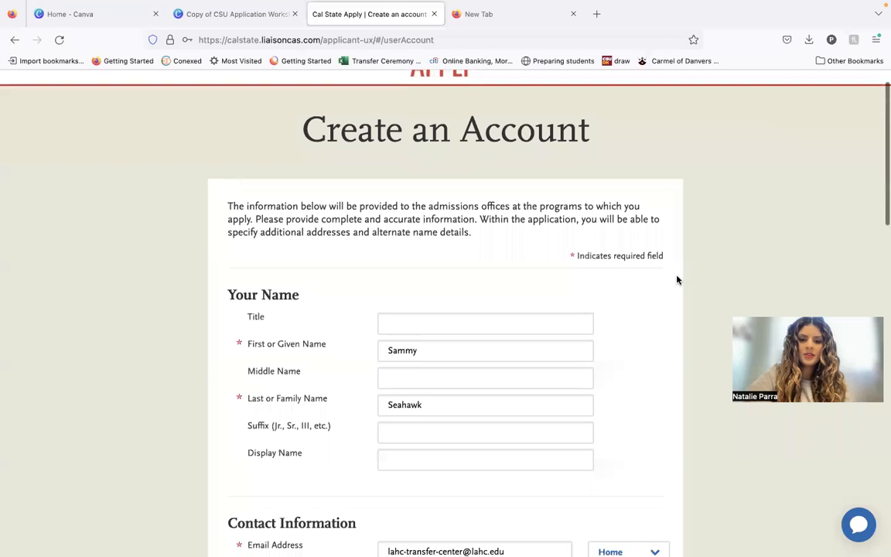
scroll(677, 280, down, 7)
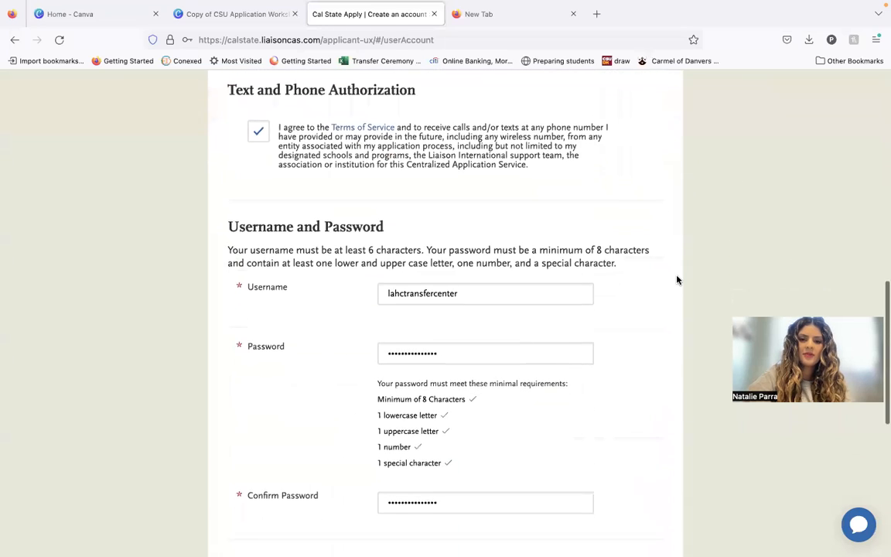
scroll(677, 280, down, 4)
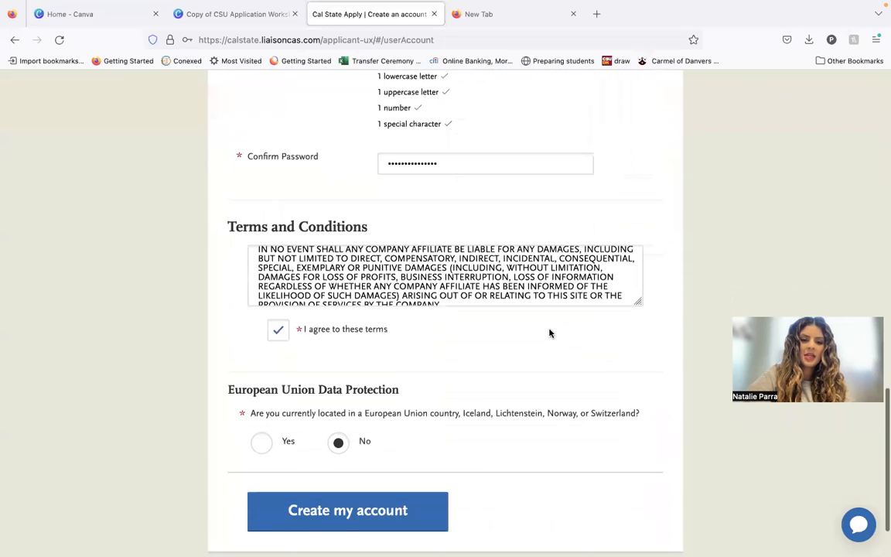
click(433, 433)
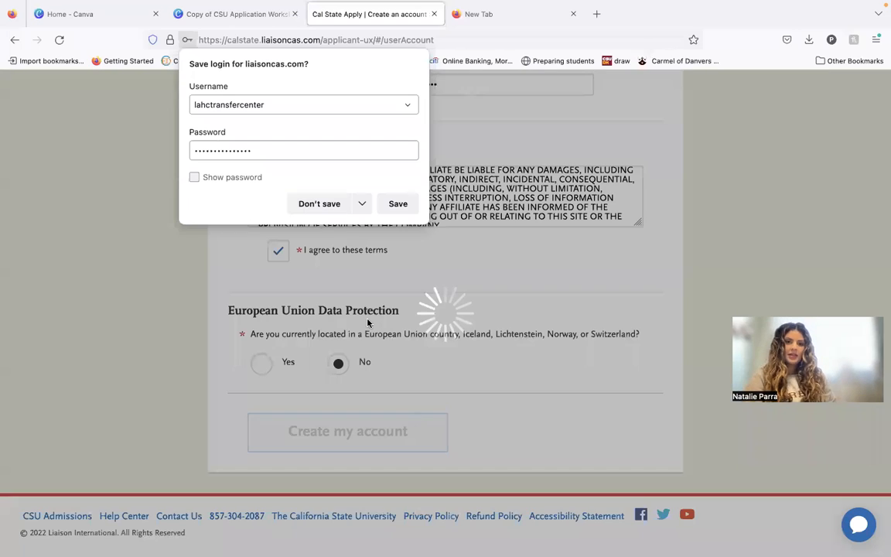
click(400, 209)
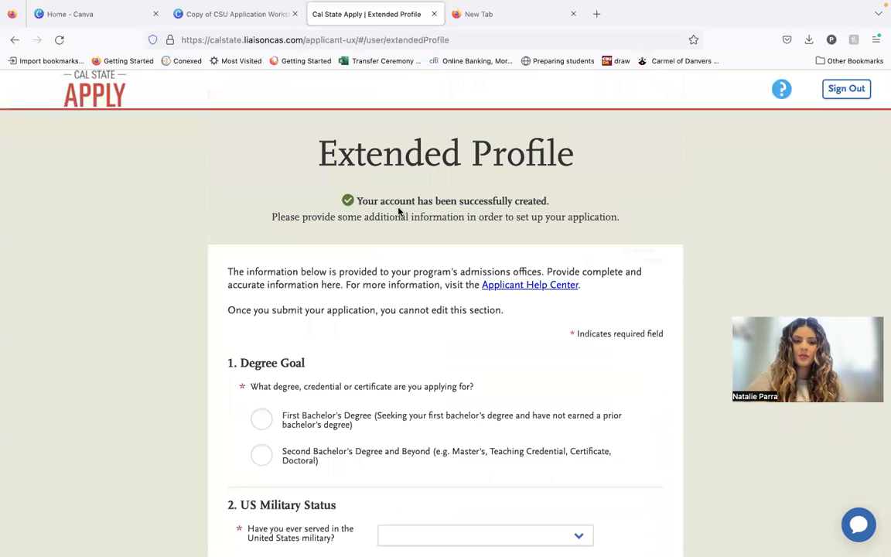
Set the degree goal to First Bachelor's Degree and the educational status to transferring with an Associate Degree for Transfer (AA-T/AS-T).
scroll(399, 211, down, 1)
scroll(398, 210, down, 1)
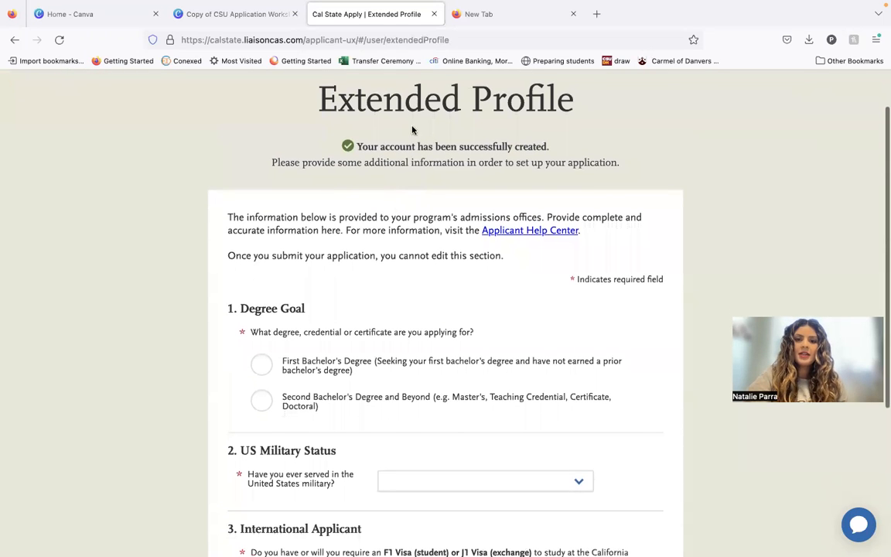
scroll(518, 198, down, 3)
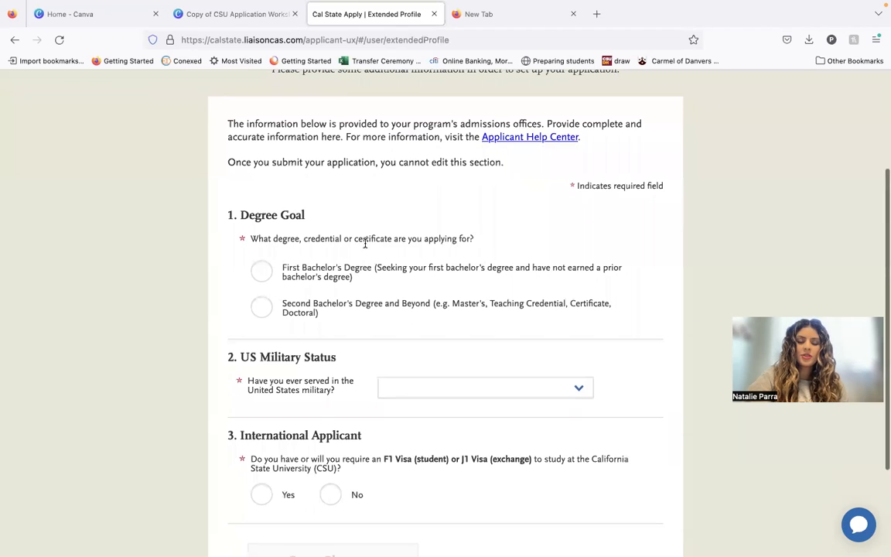
click(261, 279)
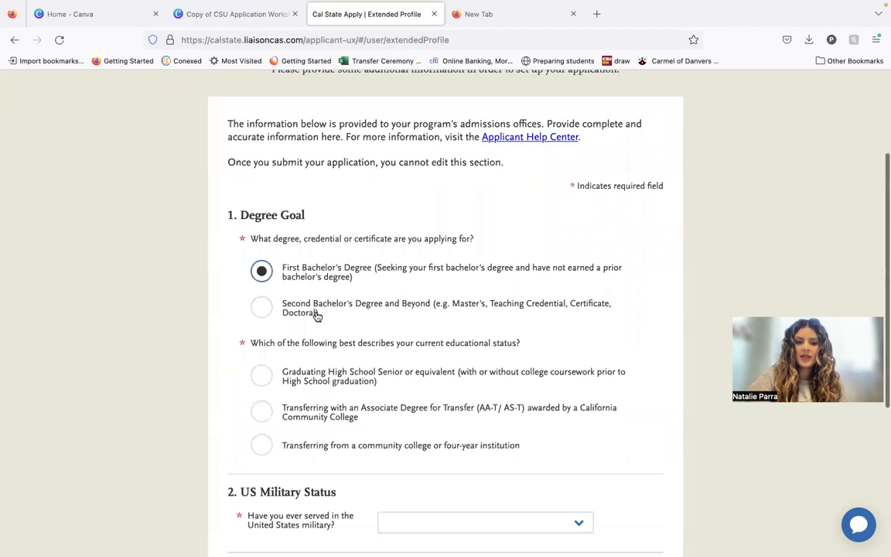
scroll(314, 313, down, 1)
scroll(315, 331, down, 1)
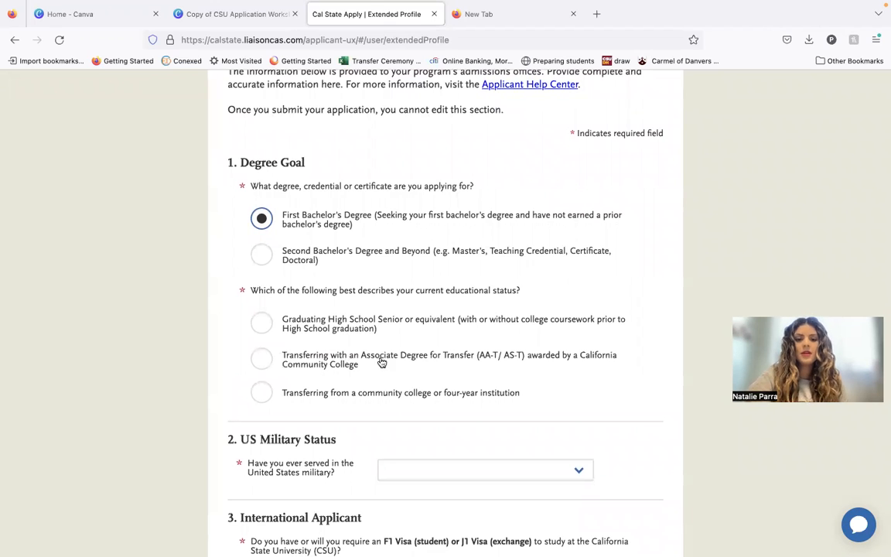
click(441, 363)
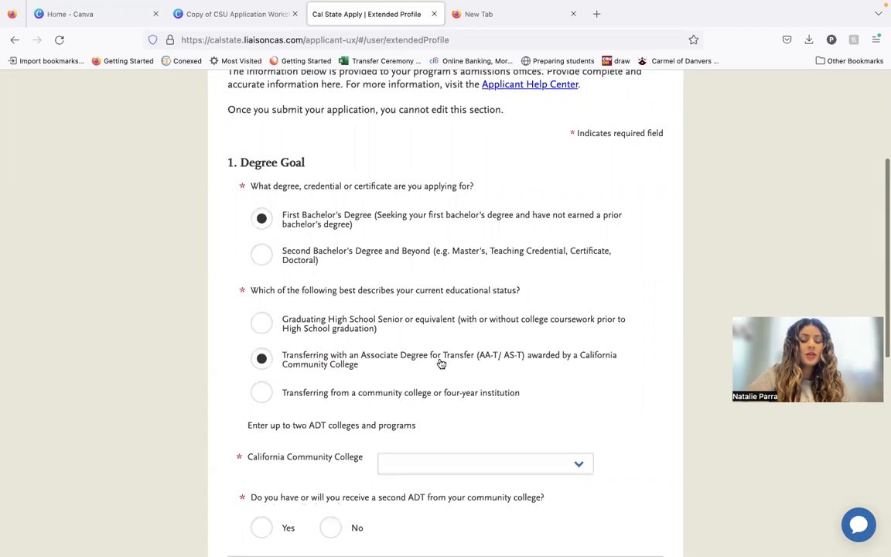
Select Los Angeles Harbor College as the California Community College awarding the transfer degree.
scroll(441, 363, down, 1)
scroll(441, 371, down, 1)
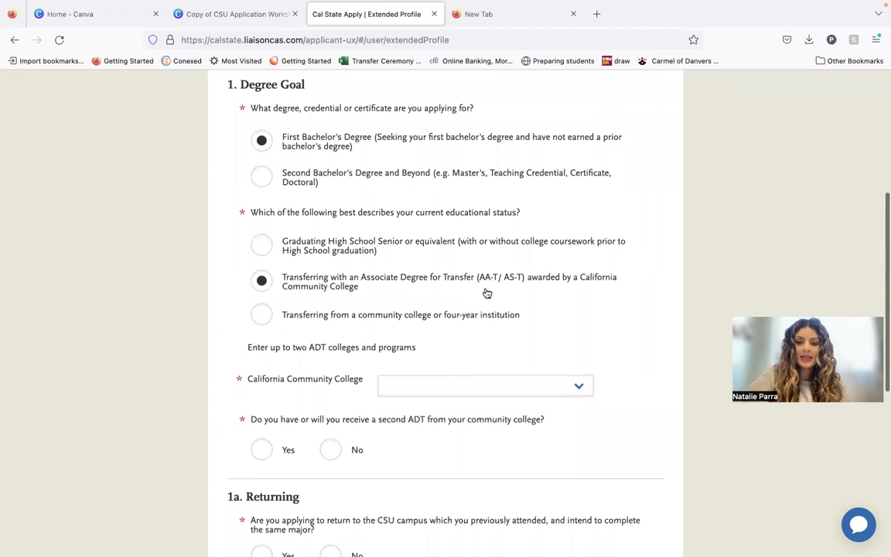
click(474, 394)
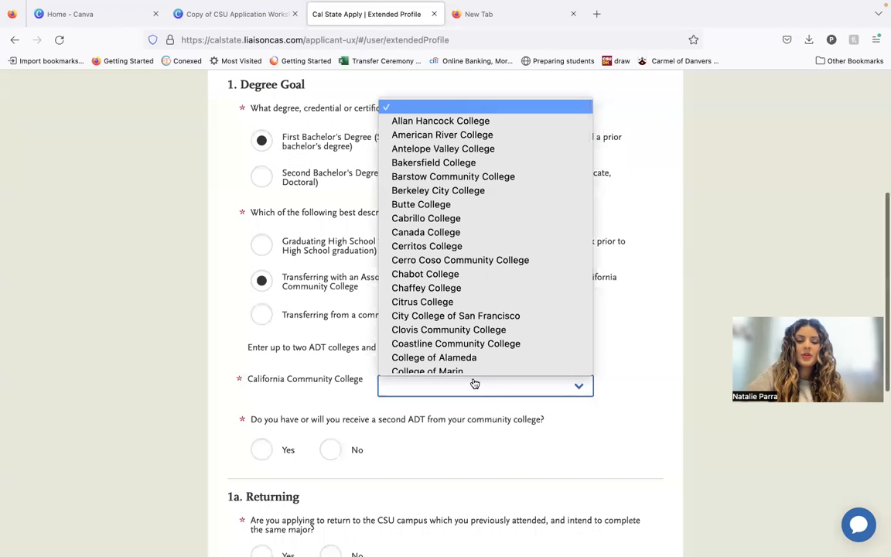
scroll(472, 364, down, 1)
scroll(472, 364, down, 15)
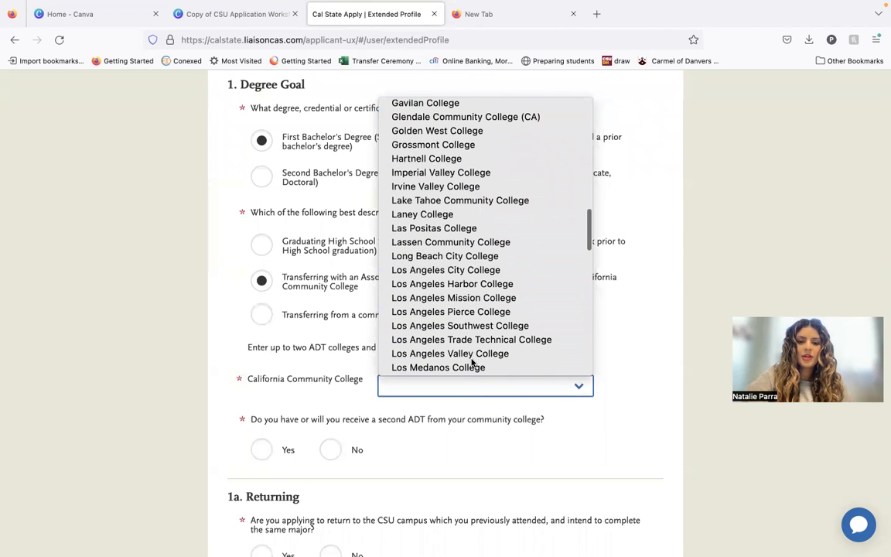
click(485, 284)
Set the ADT program to Business Administration 2.0.
scroll(648, 402, down, 1)
scroll(650, 410, down, 2)
click(574, 350)
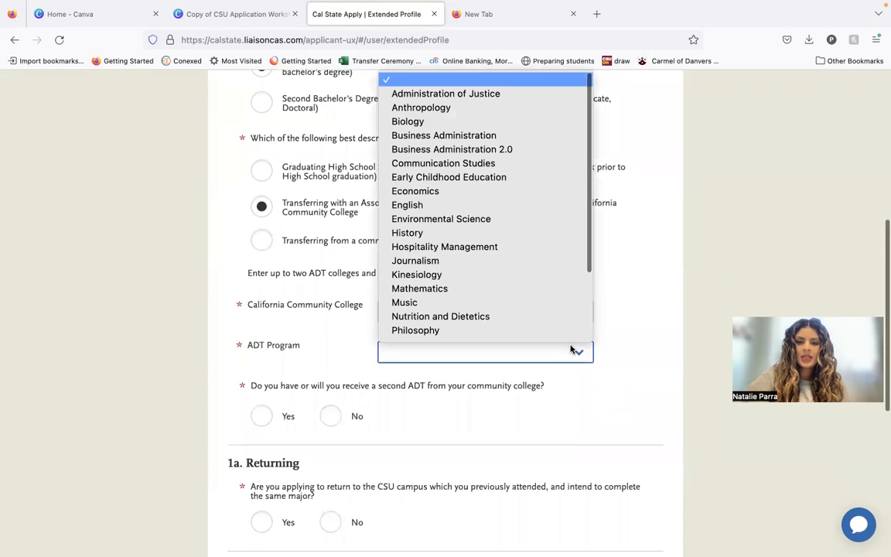
scroll(563, 278, down, 1)
scroll(563, 279, down, 1)
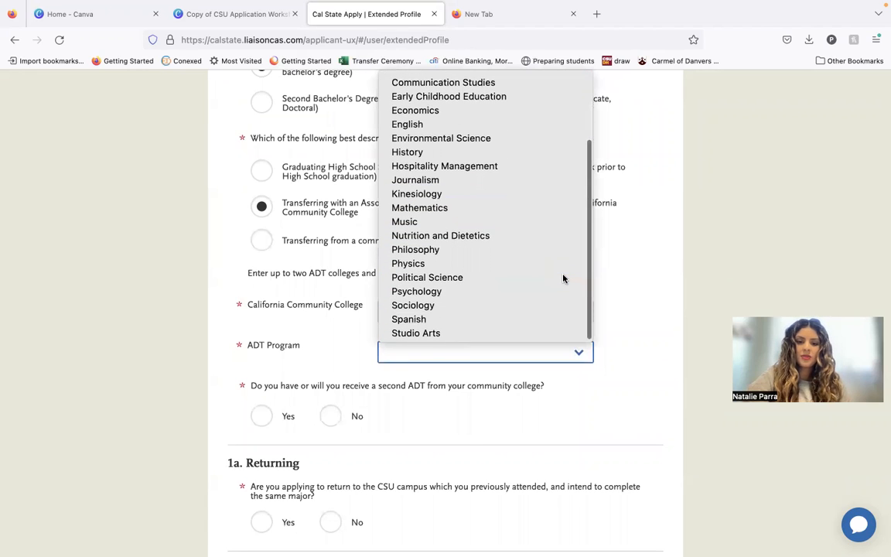
scroll(564, 278, up, 3)
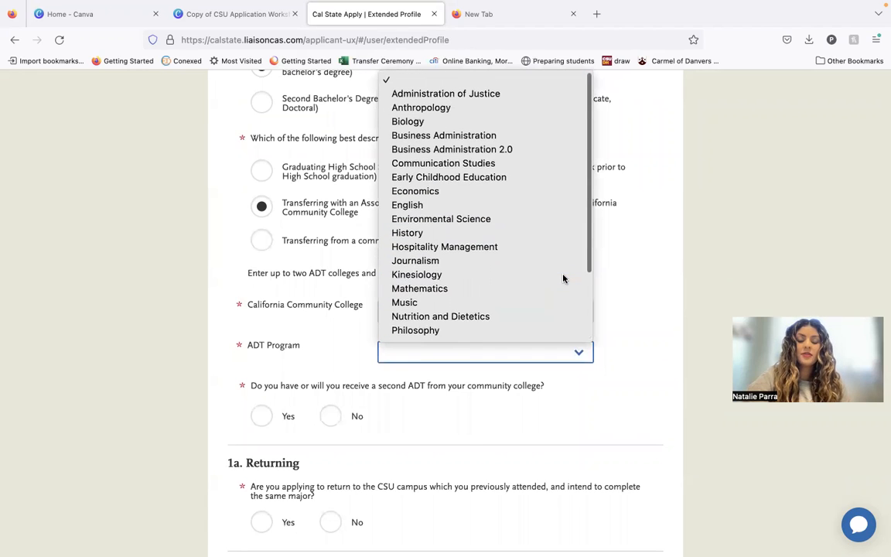
click(525, 150)
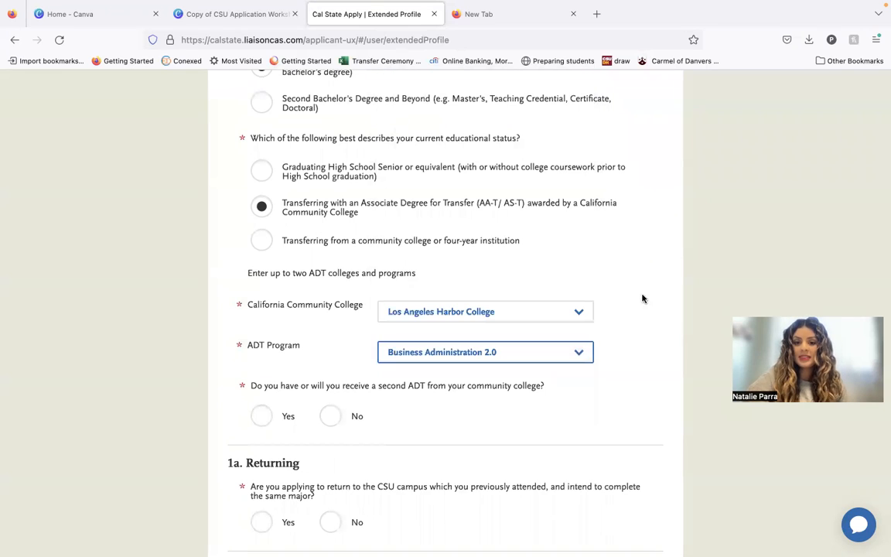
Try Psychology as the ADT program and return the selection to Business Administration 2.0.
click(559, 350)
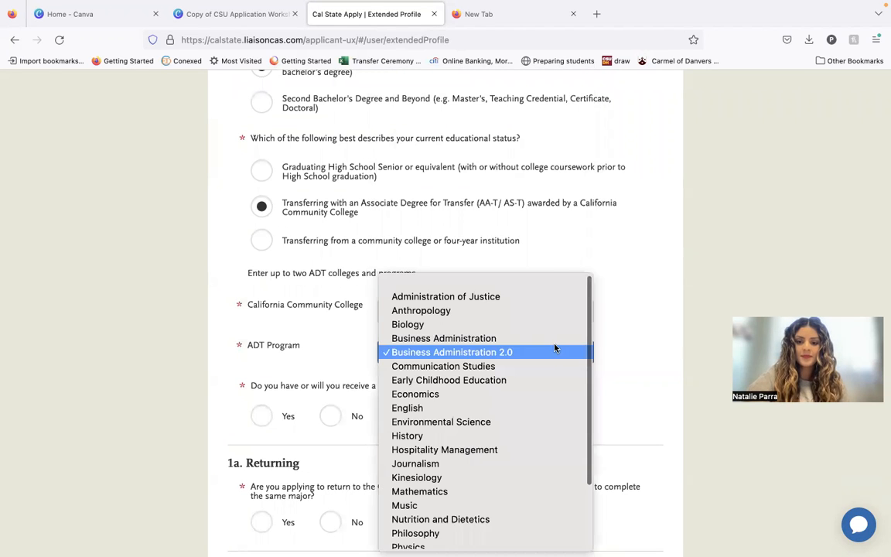
scroll(547, 410, down, 3)
scroll(547, 410, up, 2)
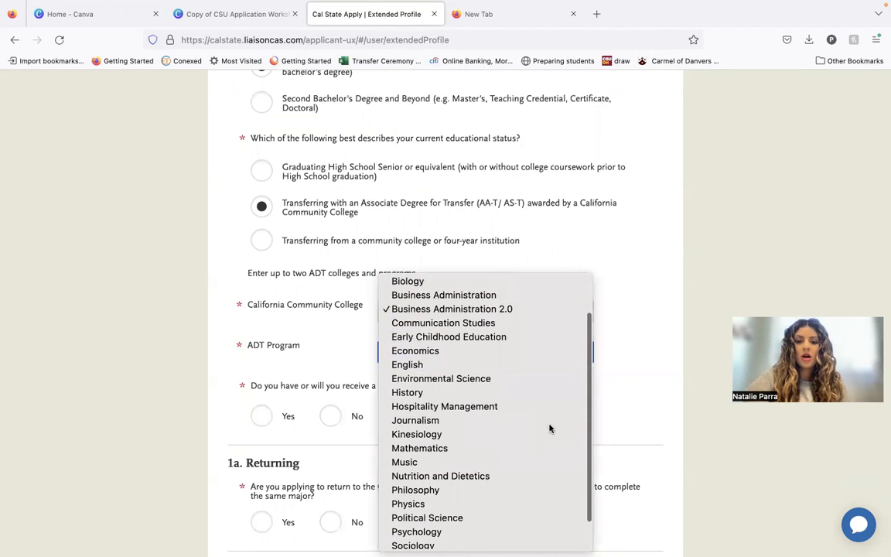
click(548, 326)
scroll(619, 356, down, 2)
click(554, 309)
scroll(554, 362, down, 2)
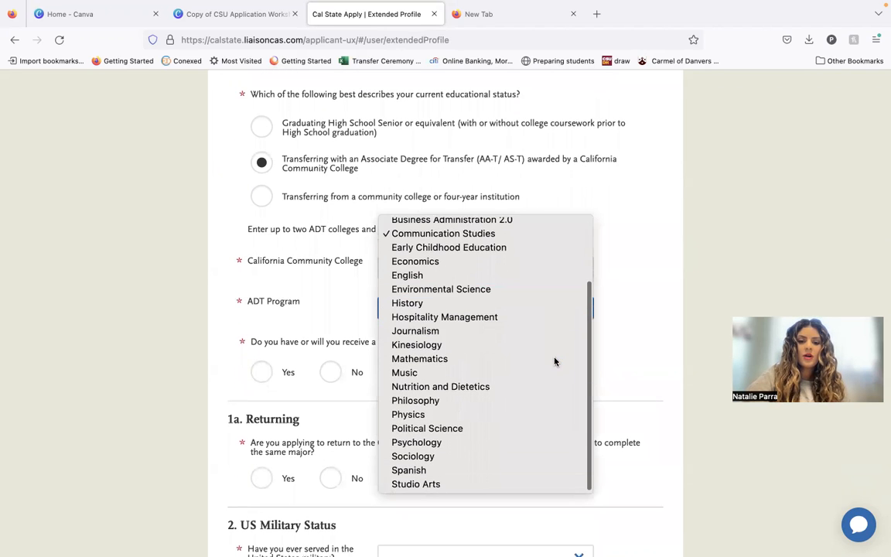
click(547, 446)
scroll(648, 452, down, 2)
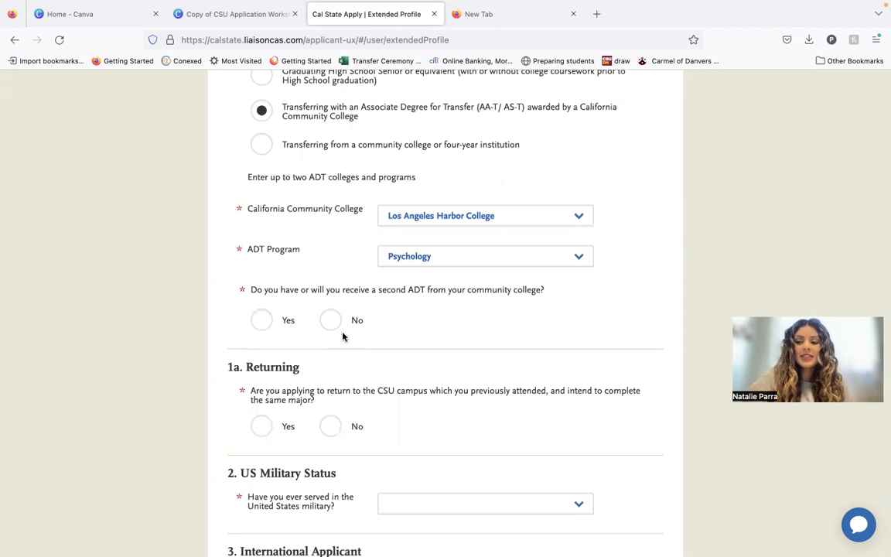
click(533, 256)
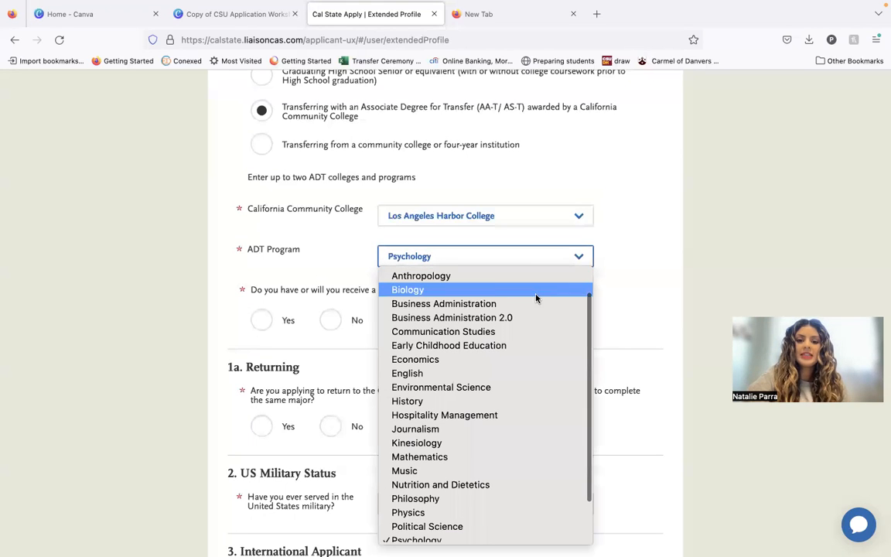
click(540, 322)
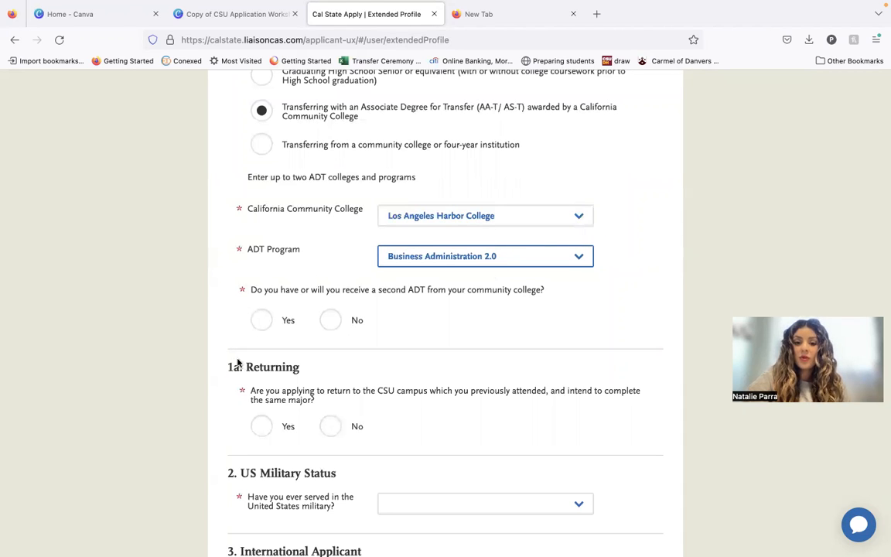
Declare a second ADT from Los Angeles Harbor College with Economics as its program.
click(263, 322)
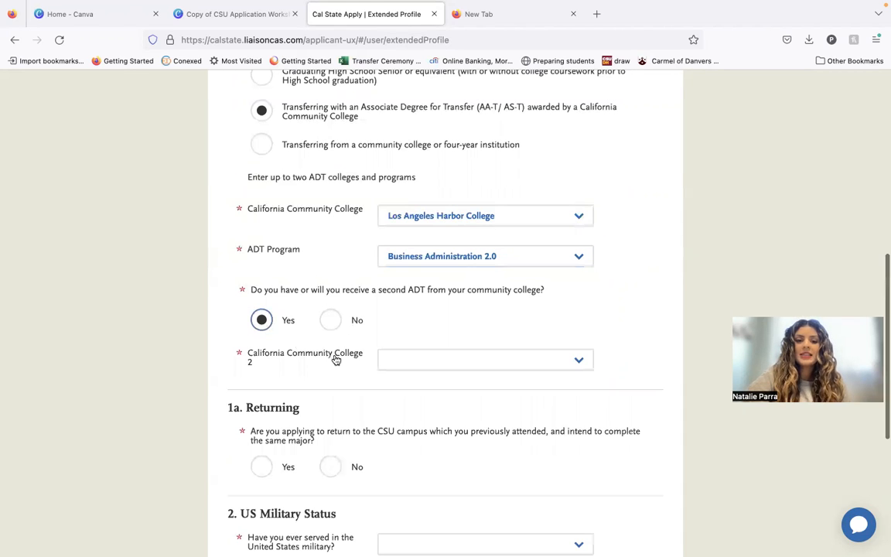
click(383, 369)
scroll(473, 265, down, 10)
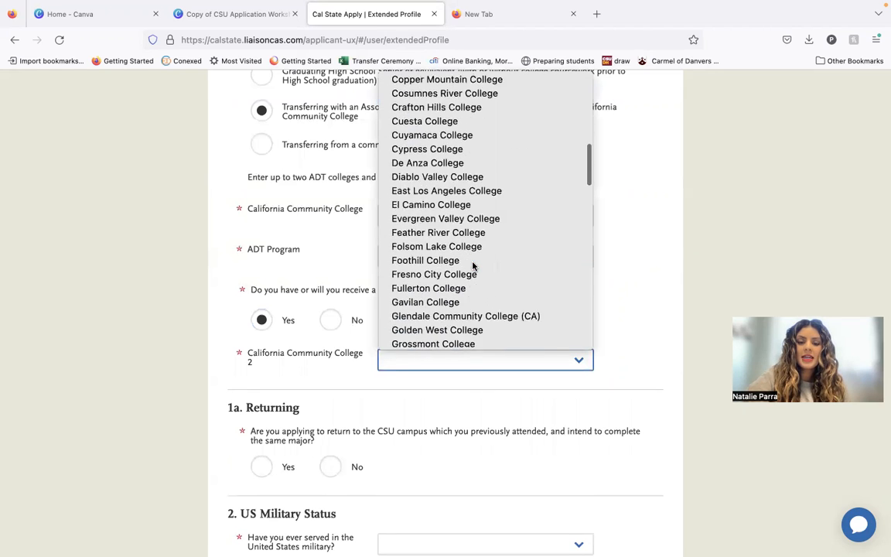
scroll(474, 265, down, 3)
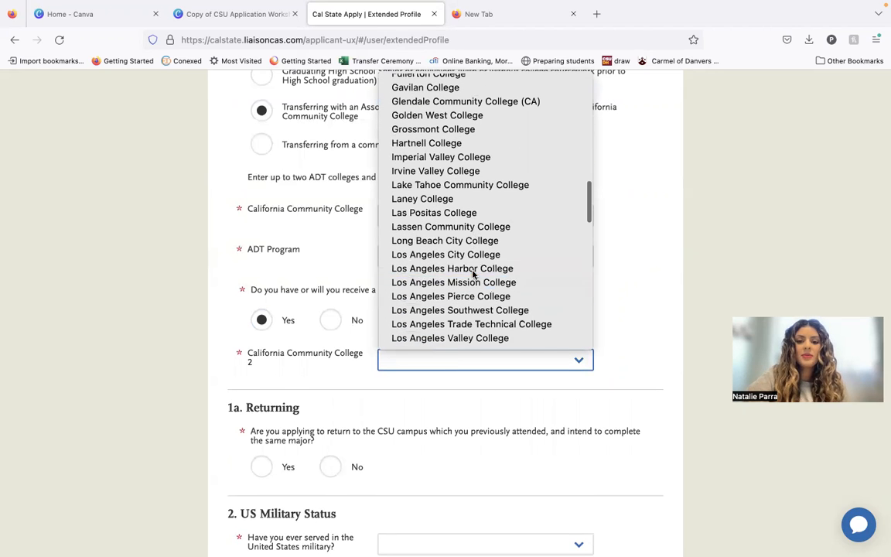
click(474, 270)
scroll(644, 328, down, 3)
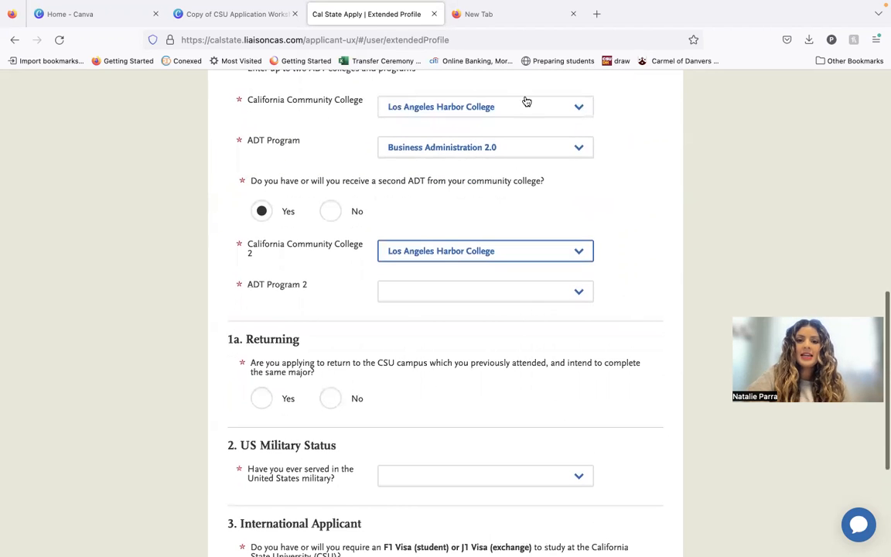
click(551, 291)
click(529, 421)
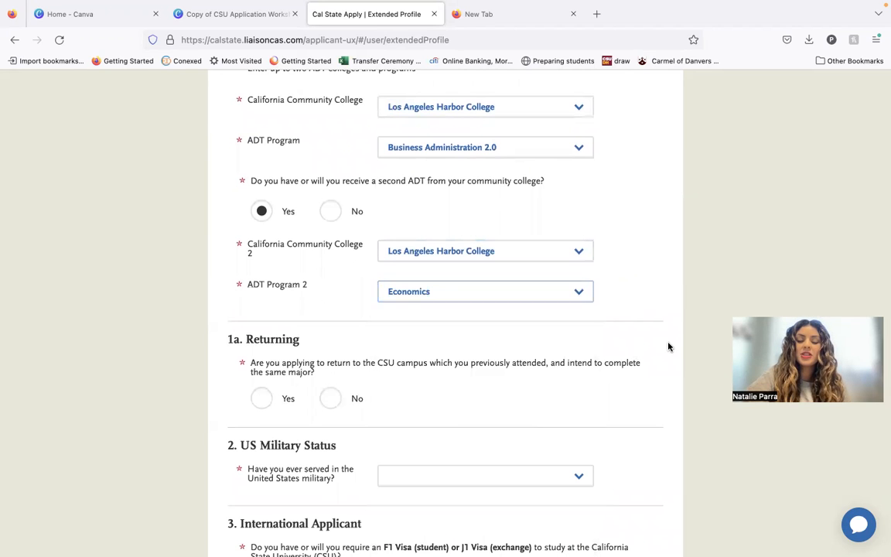
Answer No to returning to a previously attended CSU campus and set the military status to not having served in the US military.
scroll(664, 335, down, 1)
scroll(599, 302, down, 3)
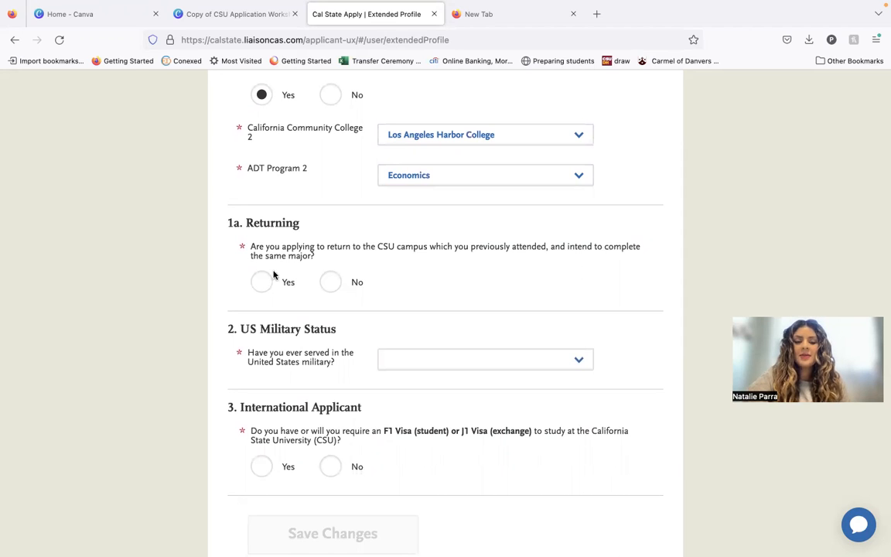
click(329, 283)
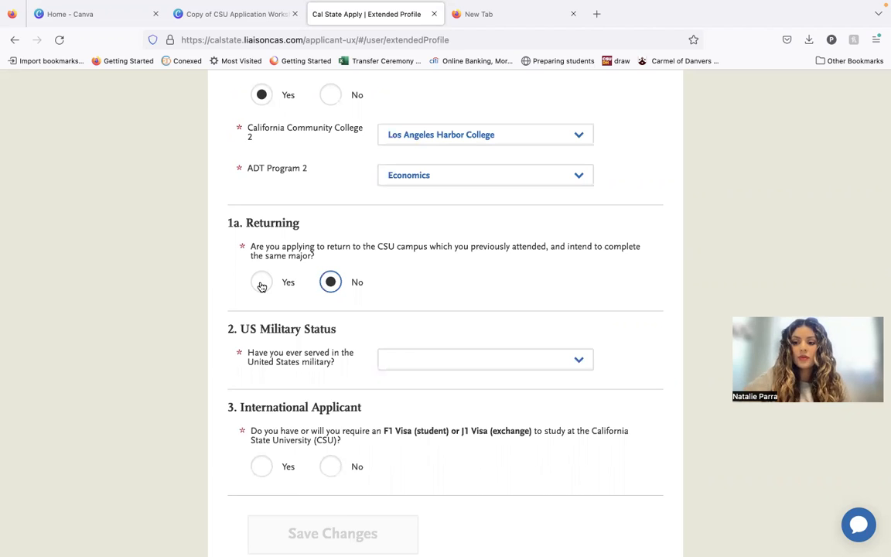
scroll(261, 286, down, 1)
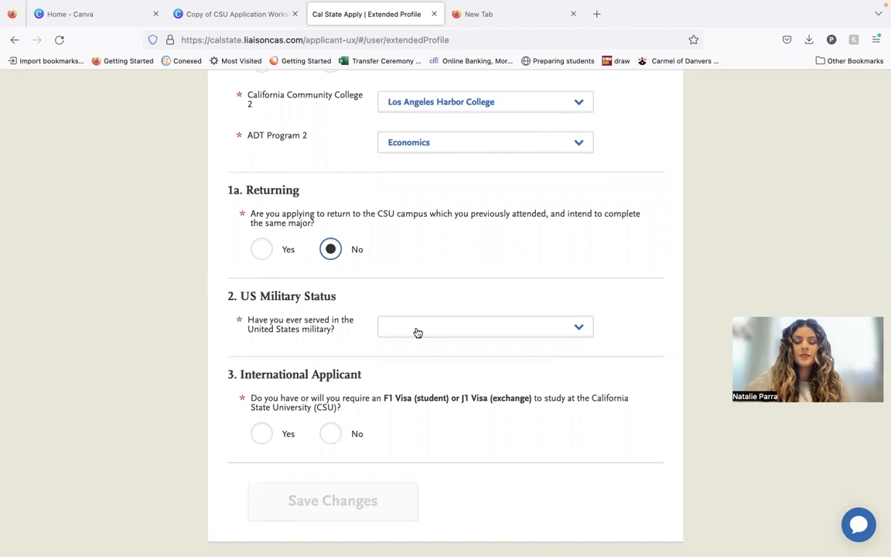
scroll(409, 280, down, 1)
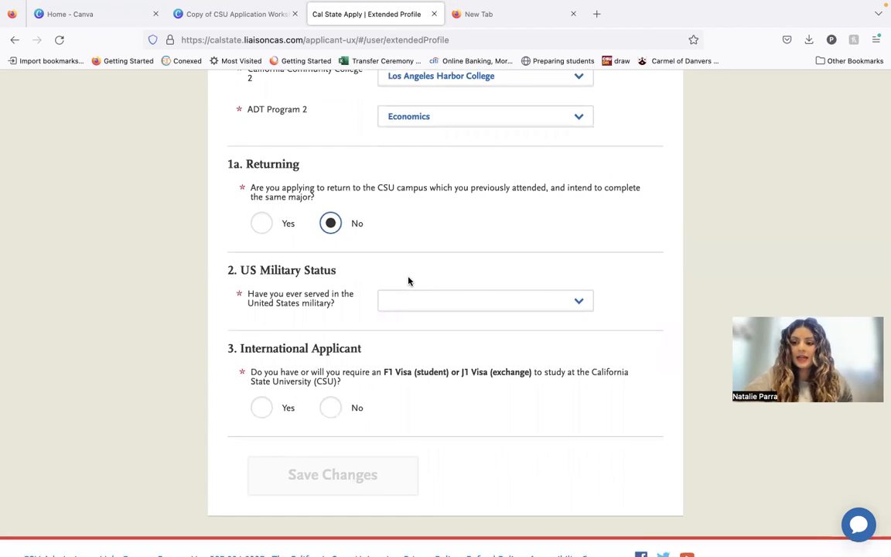
scroll(410, 281, down, 2)
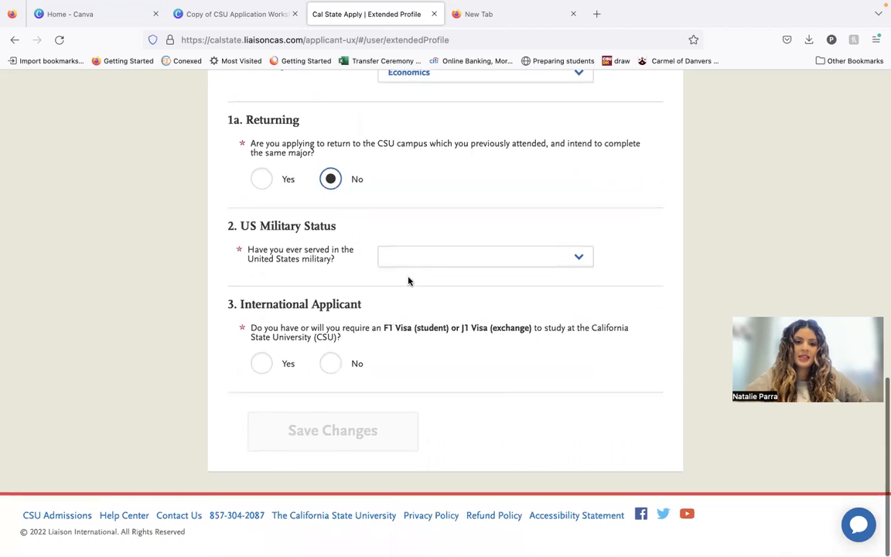
click(437, 256)
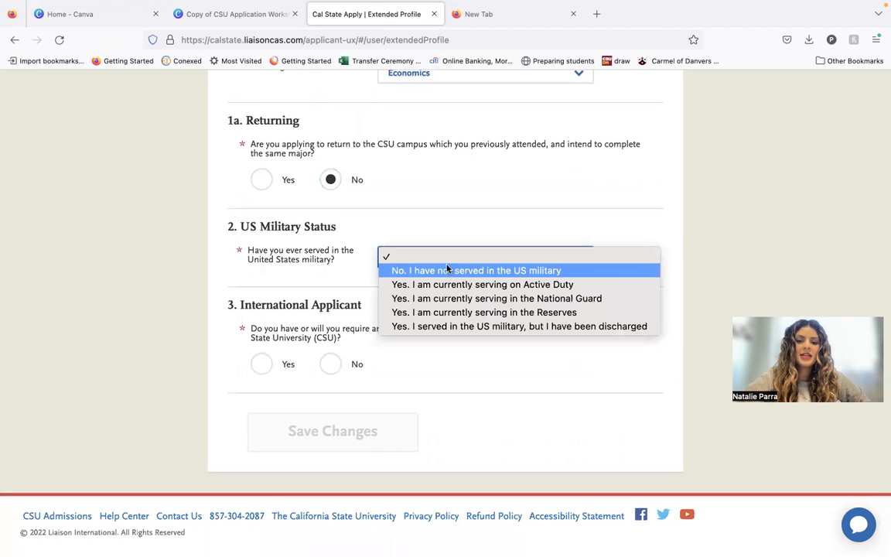
click(448, 270)
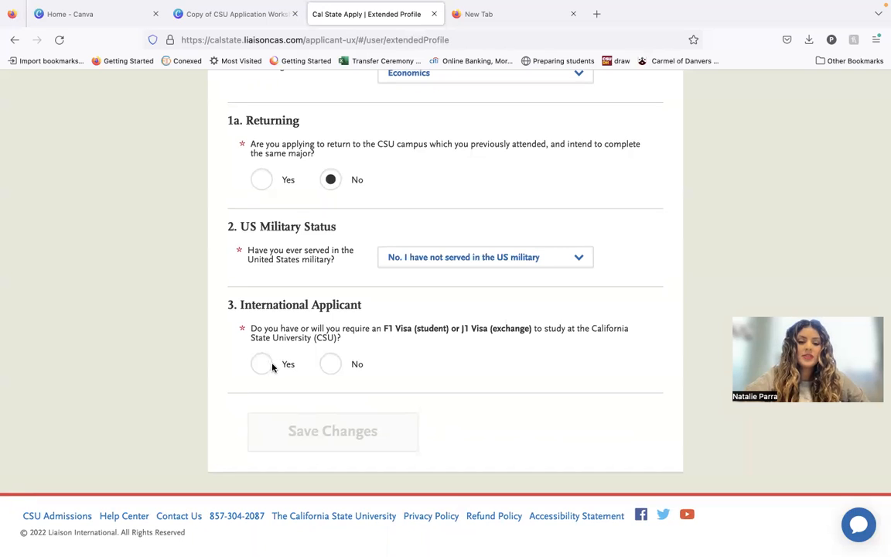
Answer No to requiring an F1 or J1 visa, set California as the permanent home state and save the extended profile.
click(331, 364)
scroll(325, 372, down, 2)
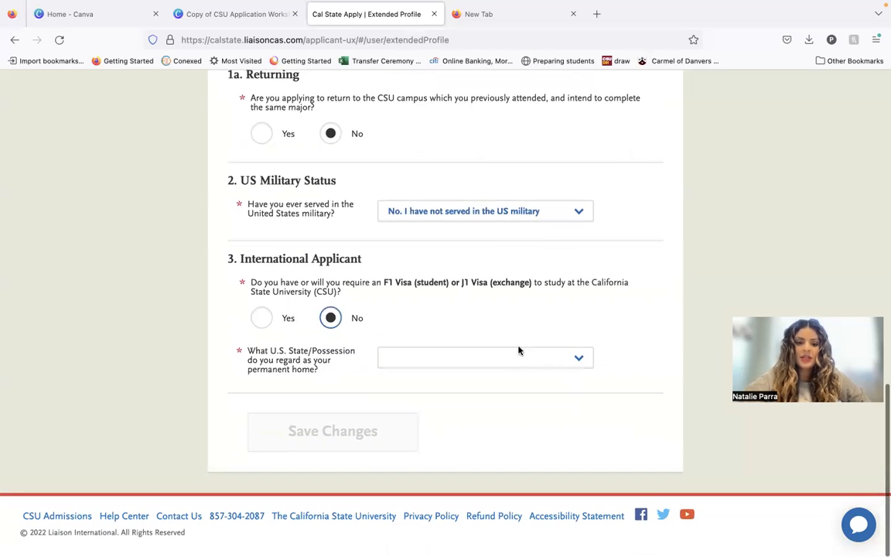
click(449, 359)
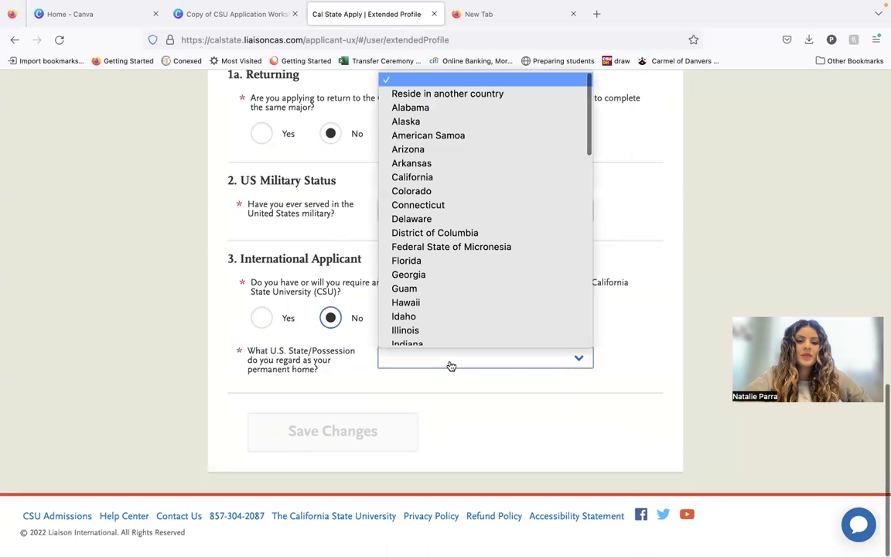
click(450, 179)
click(378, 424)
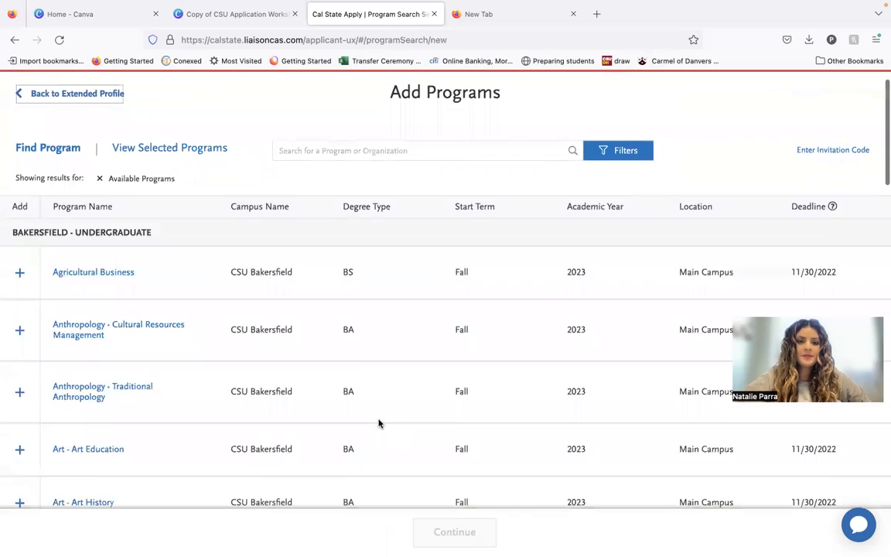
Filter the available programs by the campuses CSU Dominguez Hills, CSU Fullerton and CSU Long Beach.
scroll(381, 413, down, 5)
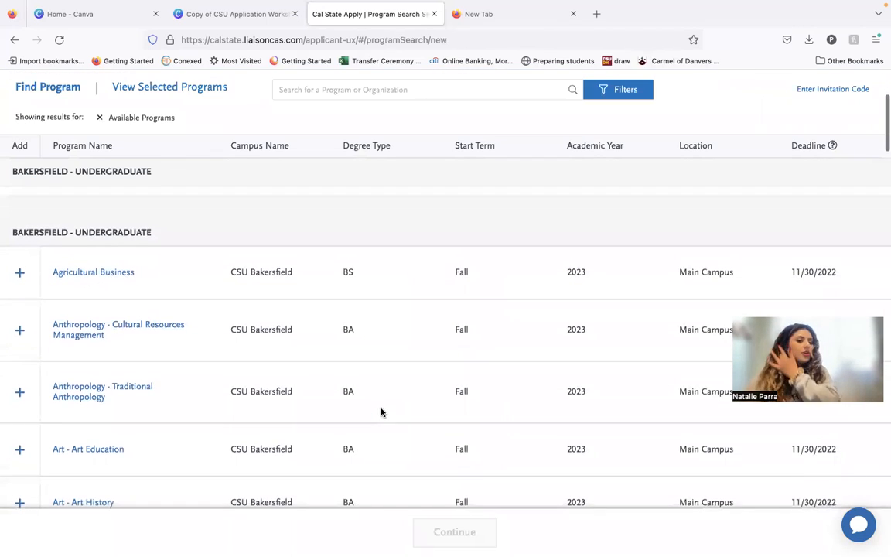
scroll(381, 412, up, 6)
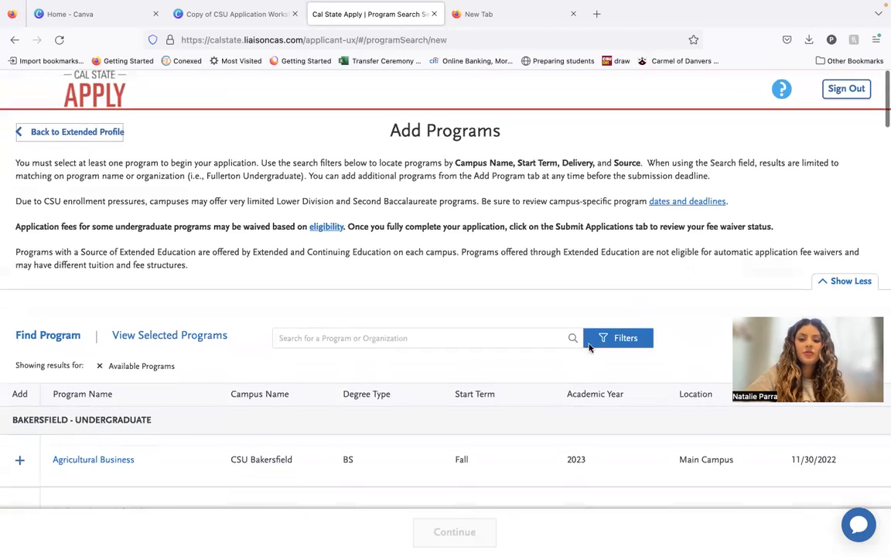
click(594, 340)
click(634, 186)
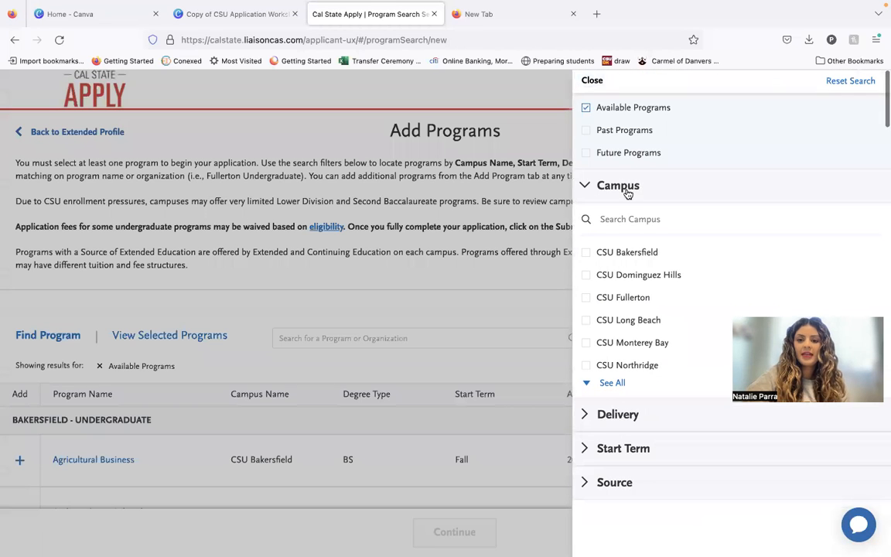
click(587, 294)
click(586, 319)
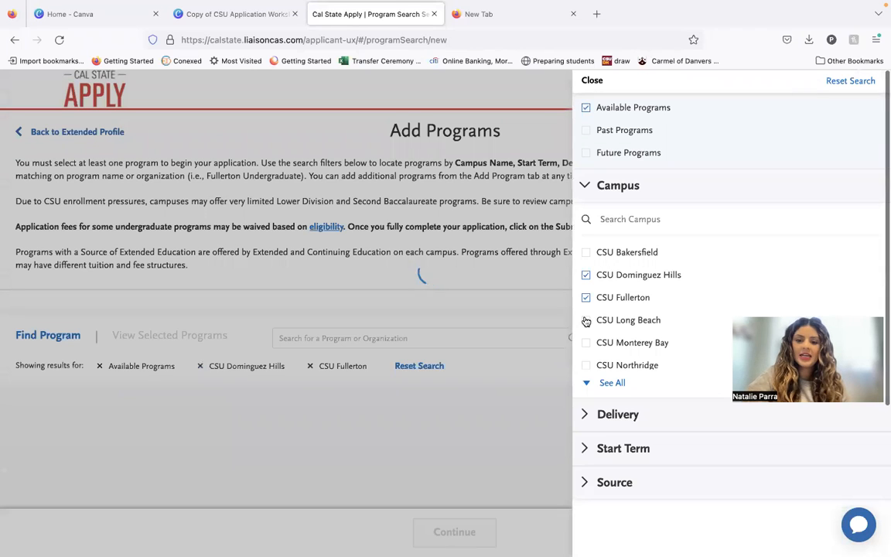
click(583, 85)
Add the Business Administration - Accounting program at CSU Dominguez Hills and accept it despite being dissimilar to the ADT.
scroll(487, 229, down, 3)
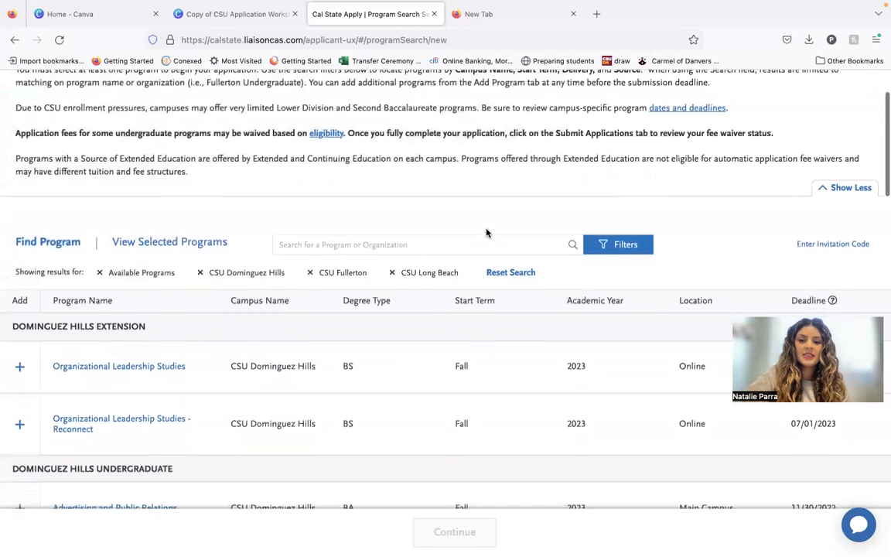
scroll(418, 251, down, 4)
scroll(163, 288, down, 2)
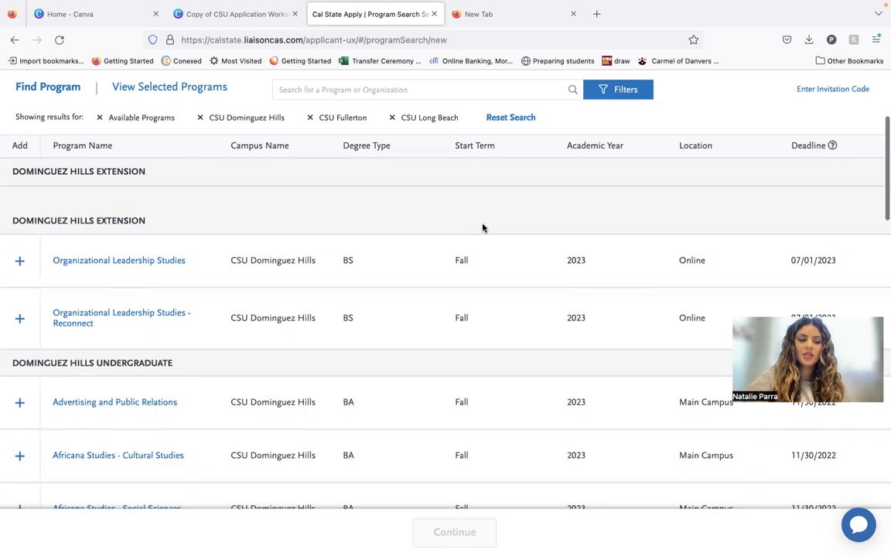
scroll(483, 228, down, 1)
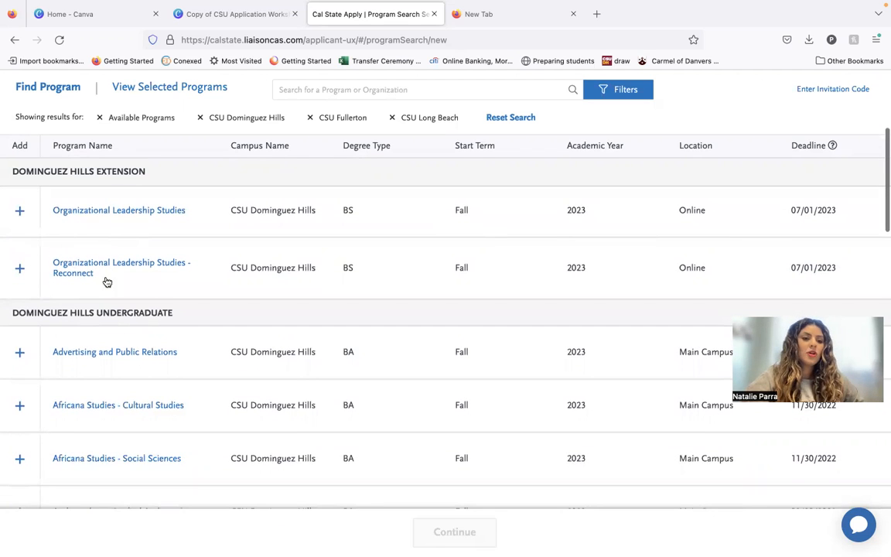
scroll(123, 263, down, 3)
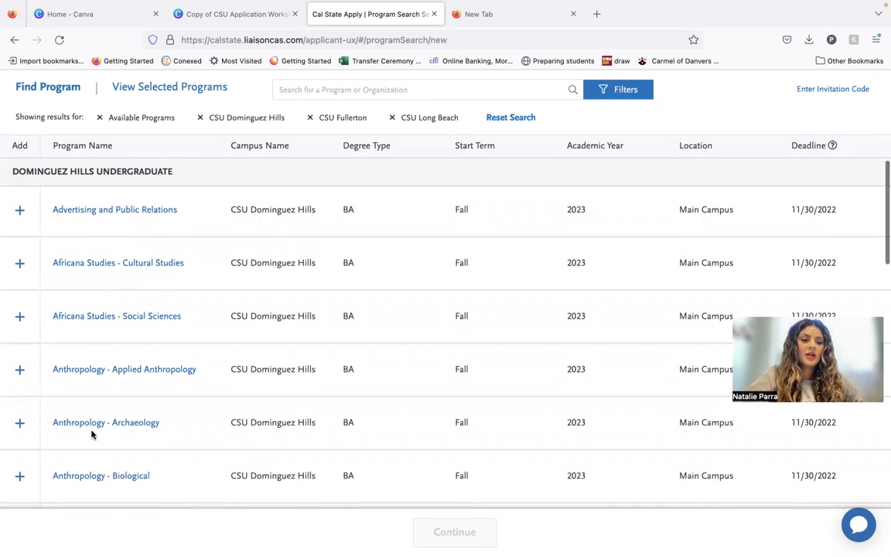
scroll(91, 435, down, 2)
scroll(92, 434, up, 1)
scroll(91, 434, down, 1)
scroll(92, 434, down, 1)
scroll(57, 379, down, 1)
scroll(58, 379, down, 10)
scroll(57, 379, down, 5)
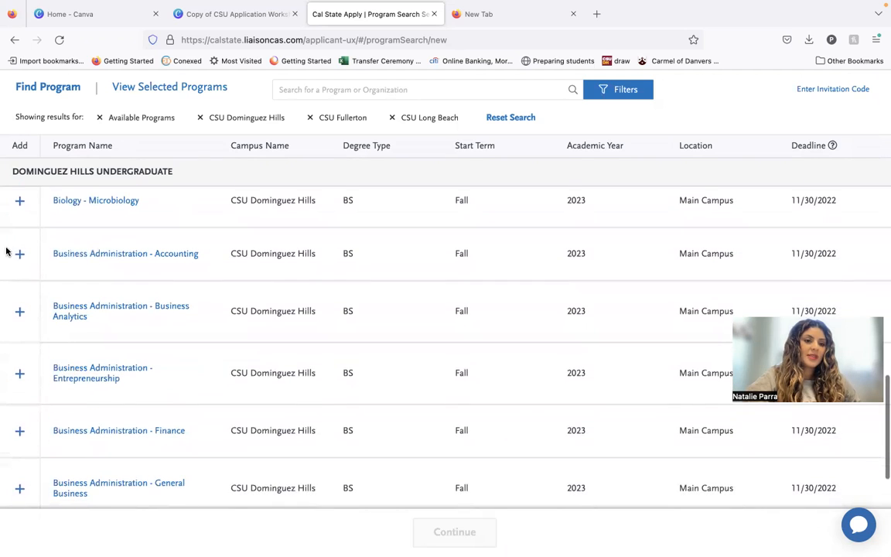
click(20, 255)
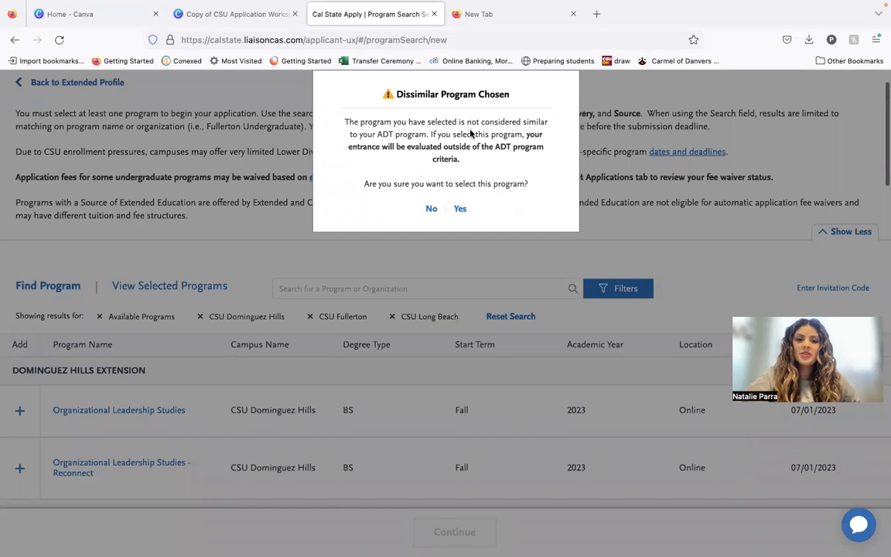
click(461, 209)
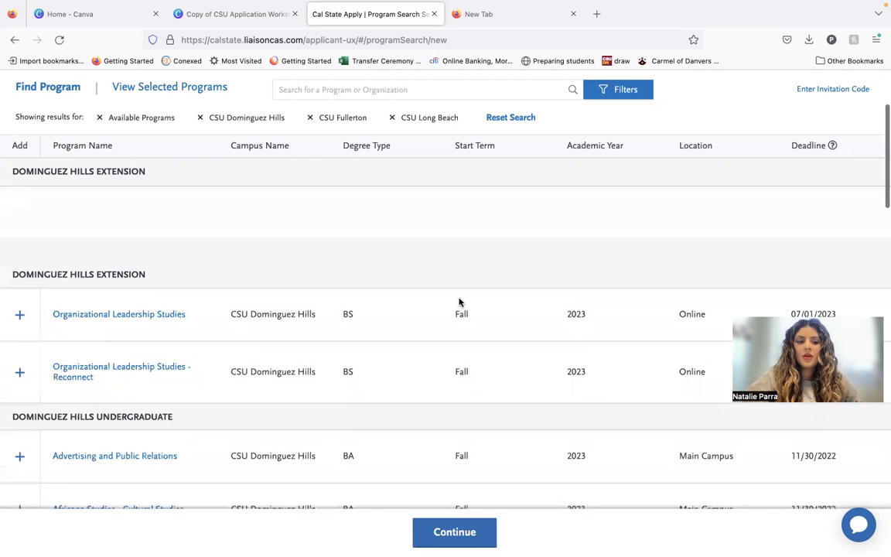
Add the Business Administration - Accounting program from the Fullerton Undergraduate list.
scroll(454, 382, down, 10)
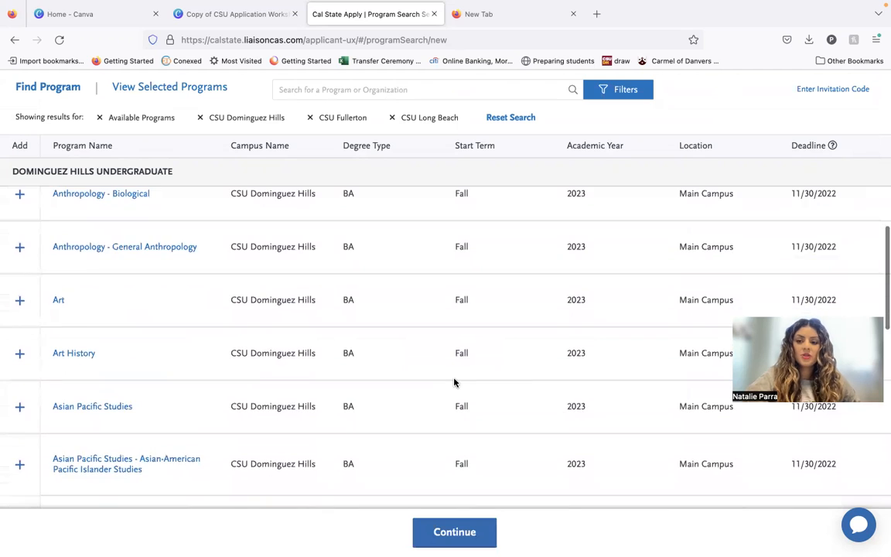
scroll(454, 383, down, 5)
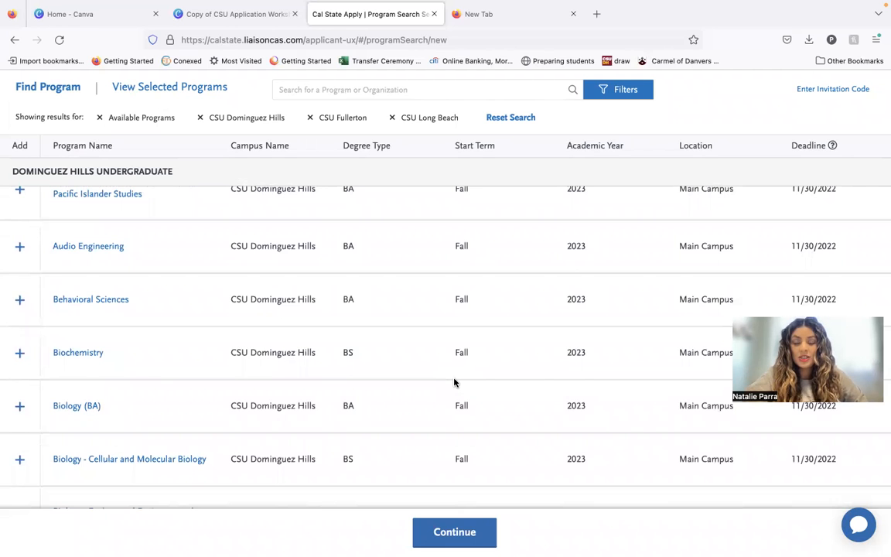
scroll(454, 383, down, 7)
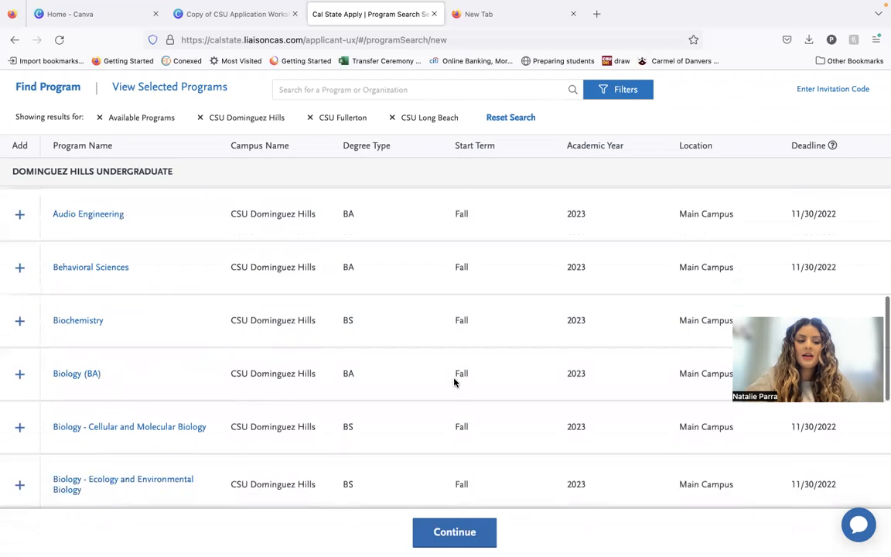
scroll(454, 382, down, 7)
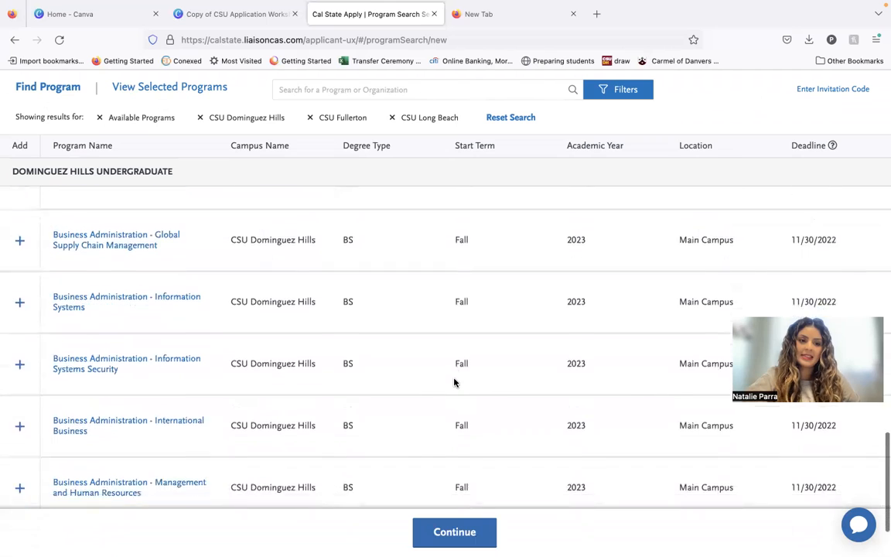
scroll(455, 381, down, 8)
scroll(455, 382, down, 10)
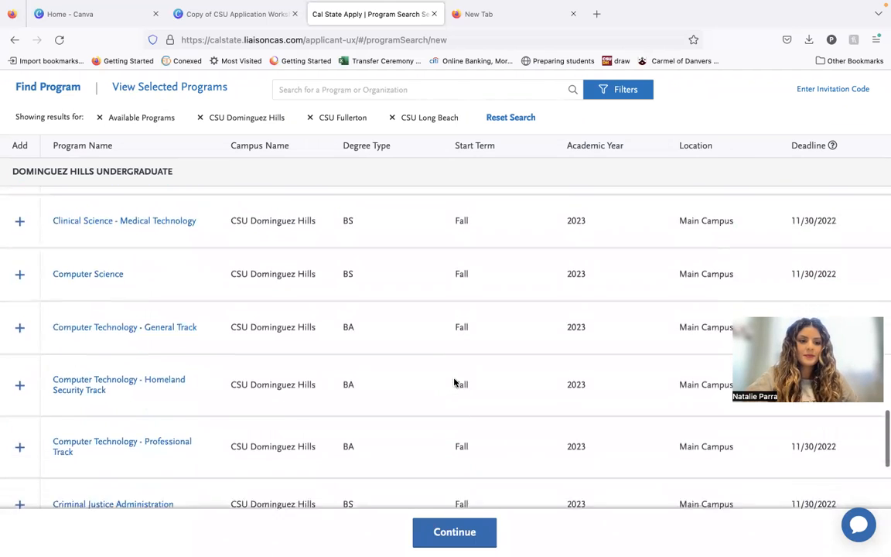
scroll(455, 382, down, 8)
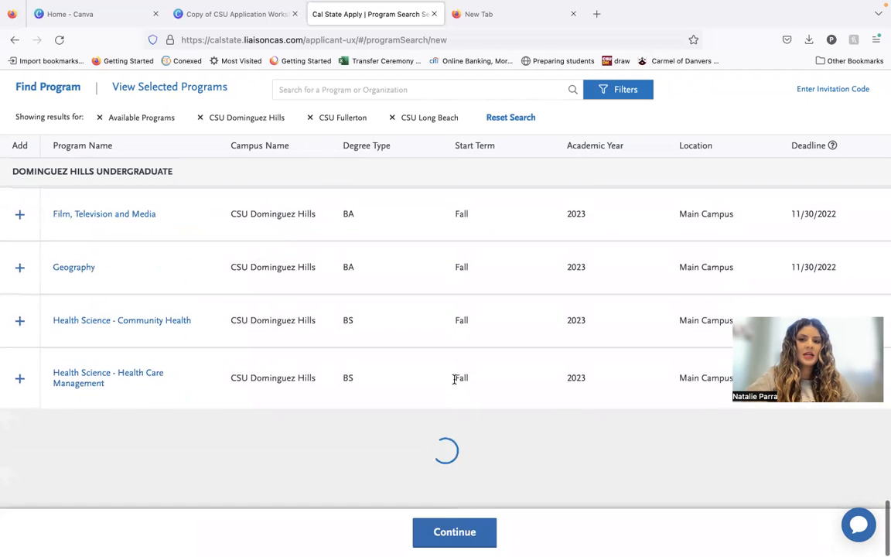
scroll(455, 382, down, 10)
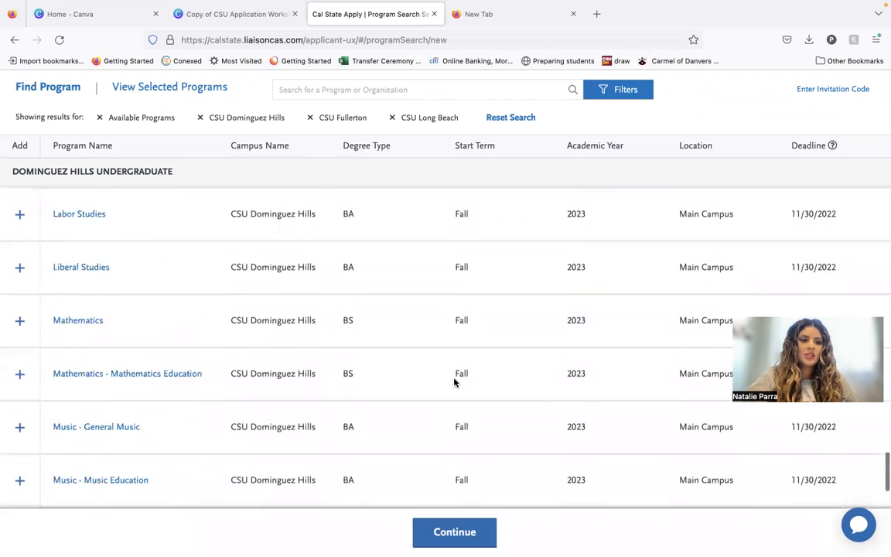
scroll(425, 415, down, 15)
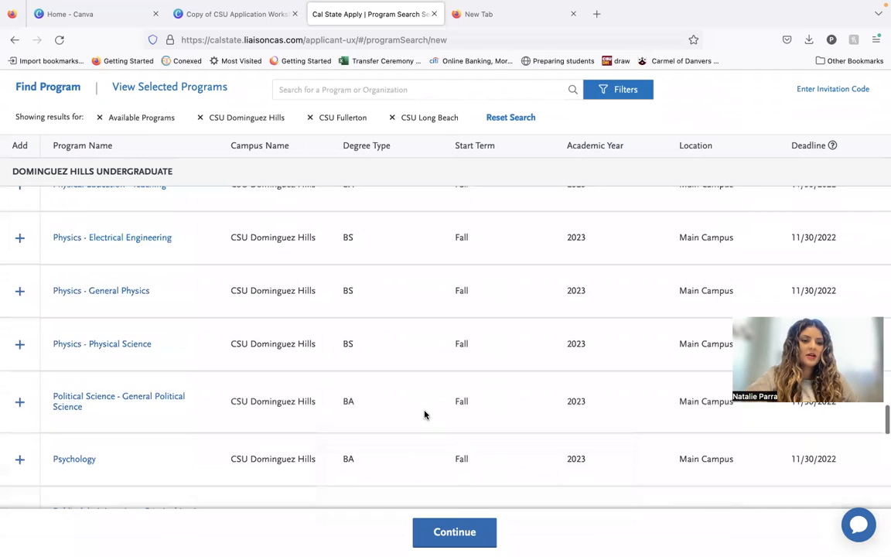
scroll(424, 415, up, 3)
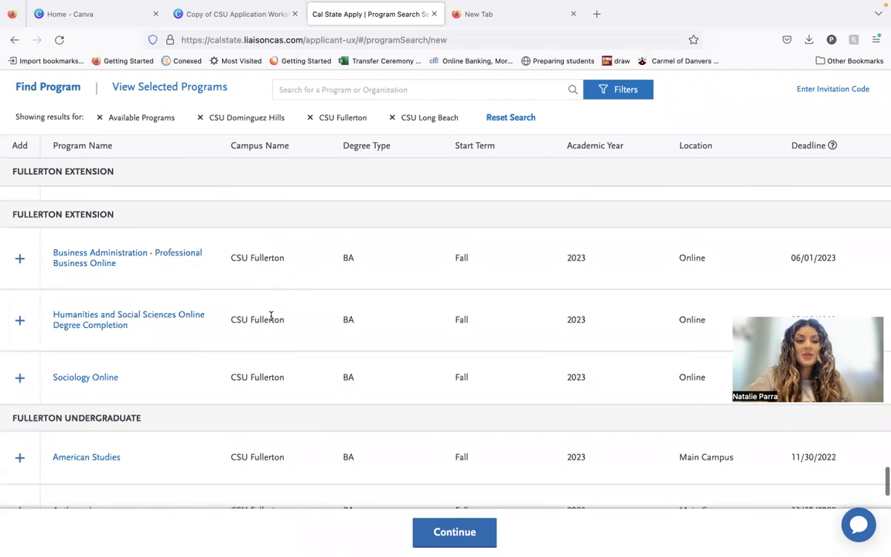
scroll(277, 368, down, 1)
scroll(279, 367, down, 5)
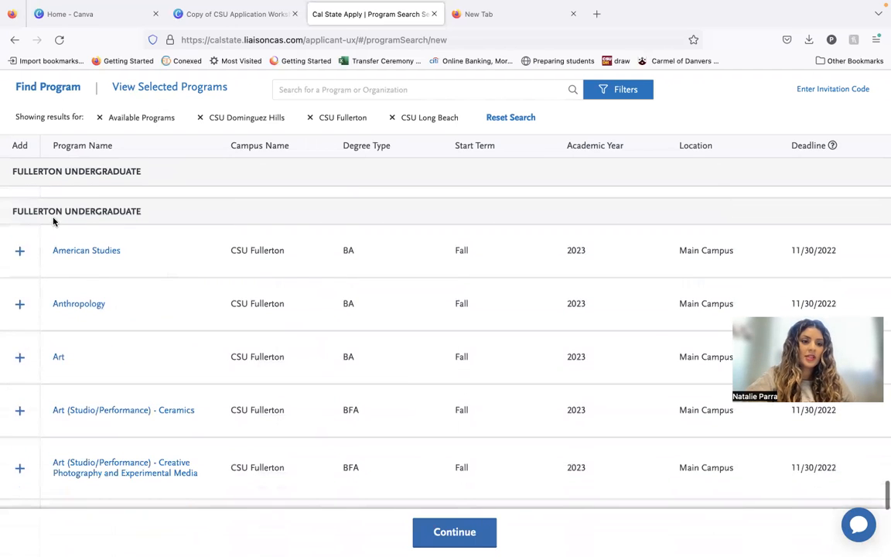
scroll(161, 292, down, 12)
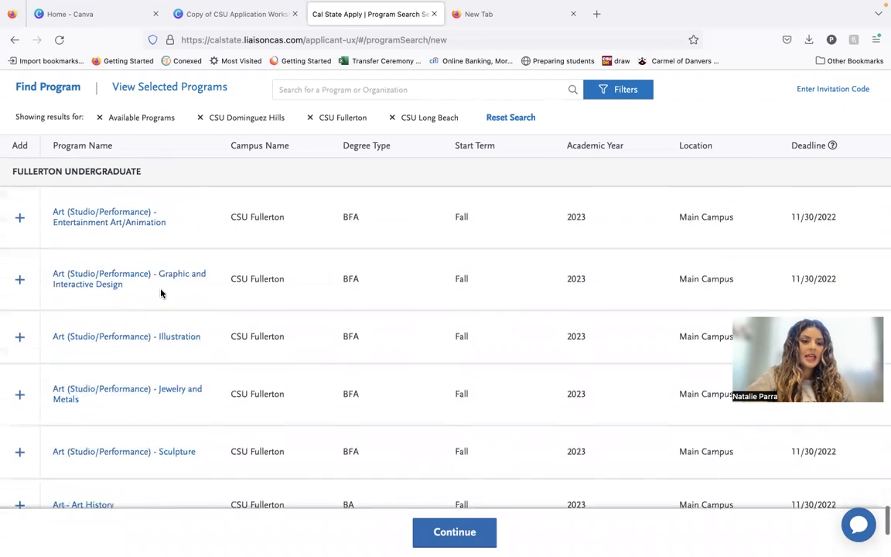
scroll(163, 292, down, 4)
scroll(165, 292, down, 5)
scroll(165, 293, down, 7)
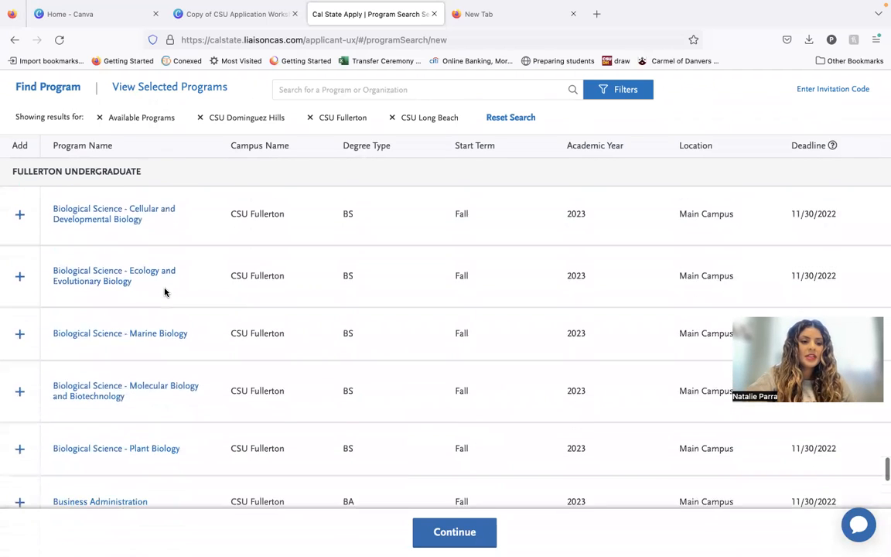
scroll(165, 292, down, 4)
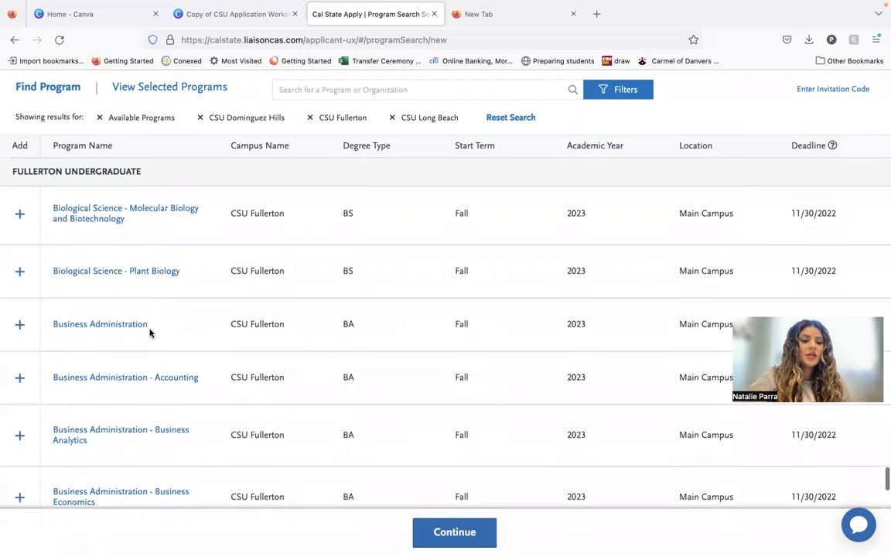
click(19, 339)
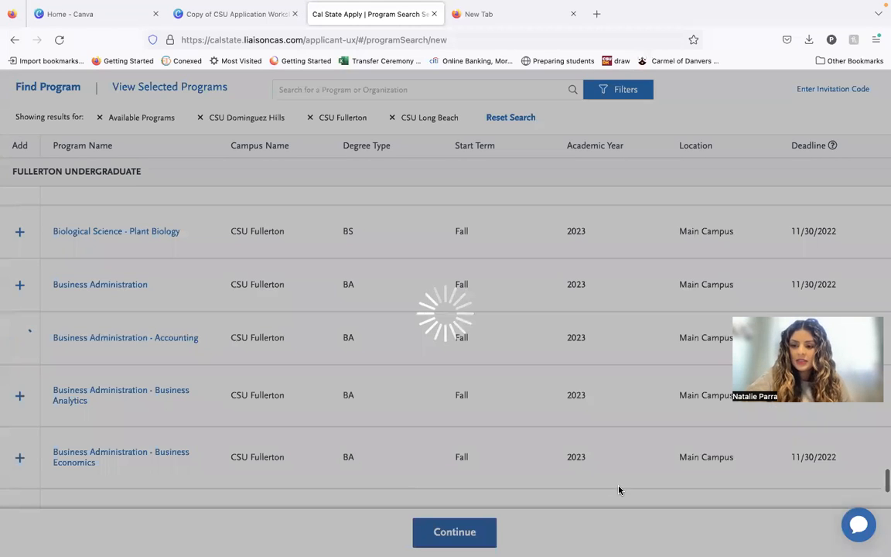
scroll(619, 485, down, 1)
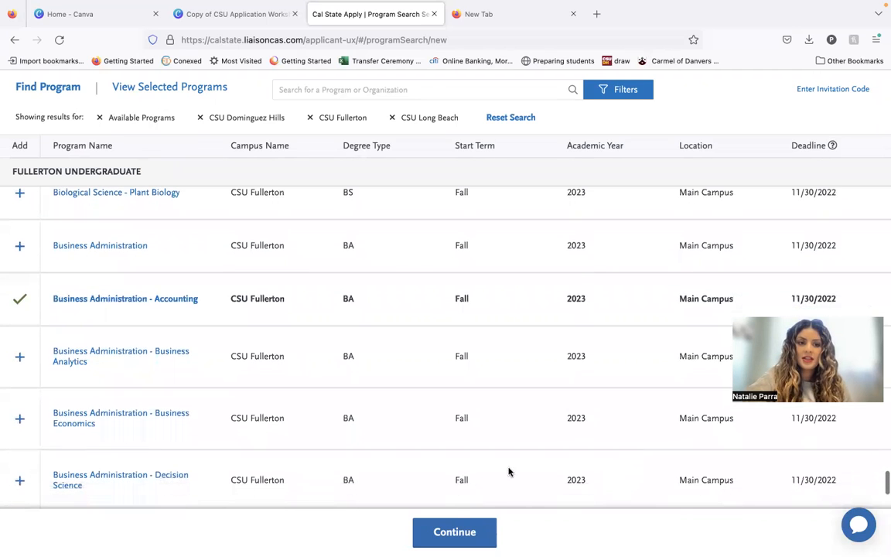
View the selected programs, and return to the extended profile to check its answers and save it again.
click(185, 90)
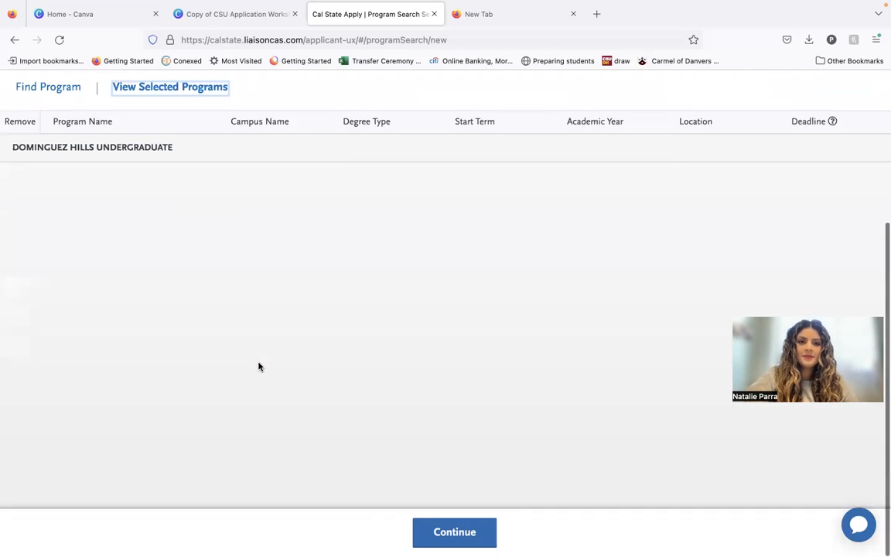
click(112, 133)
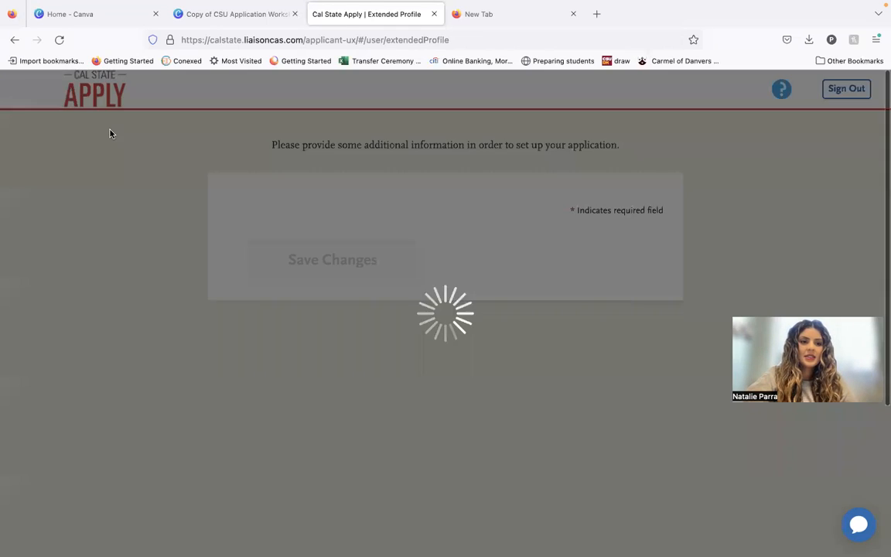
scroll(384, 295, down, 10)
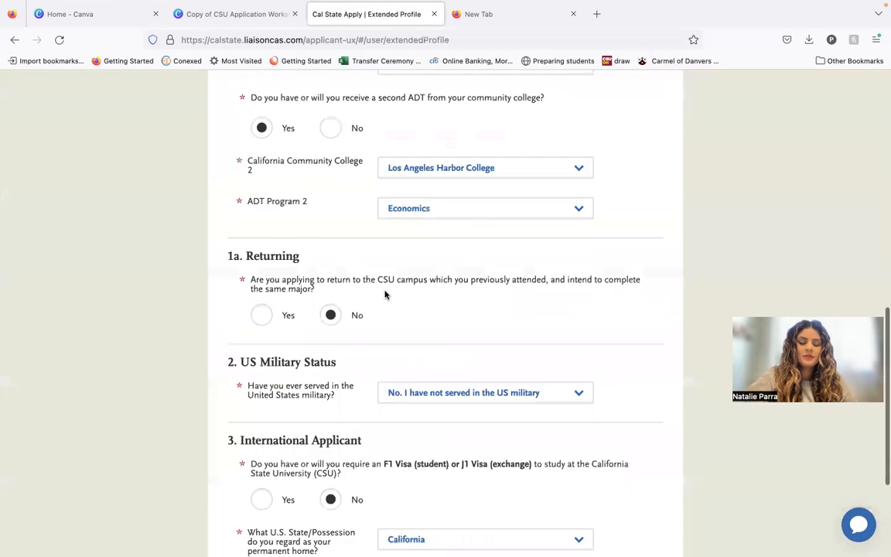
click(382, 430)
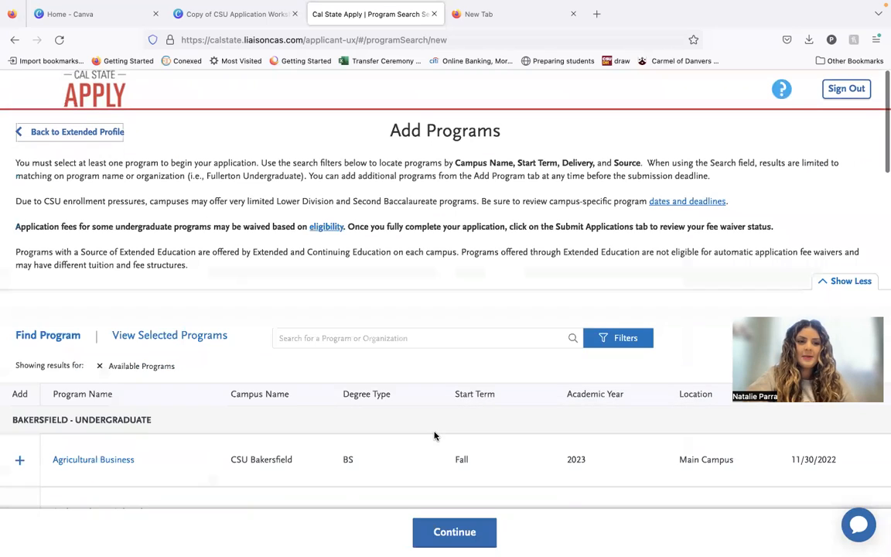
Proceed to the program selections review, check the Fullerton and Dominguez Hills selections and continue to the application dashboard.
scroll(495, 398, down, 3)
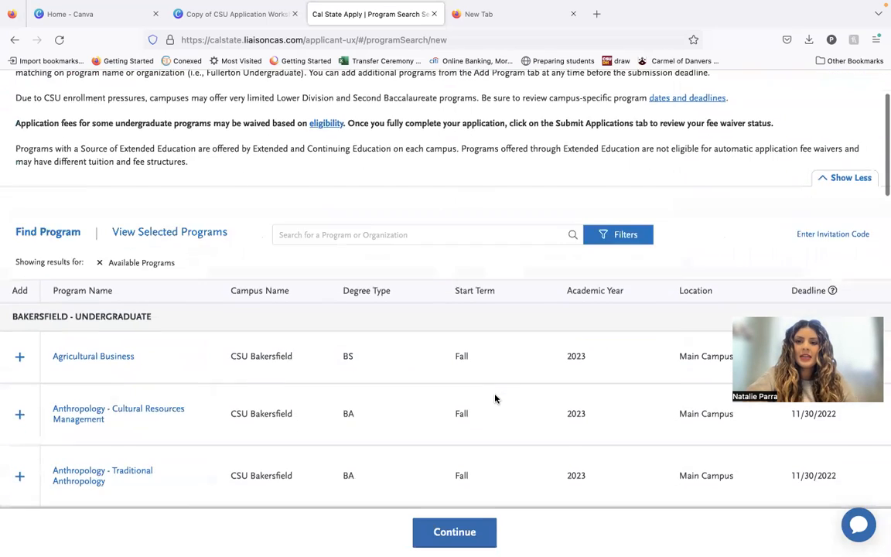
scroll(495, 397, up, 3)
scroll(495, 398, down, 1)
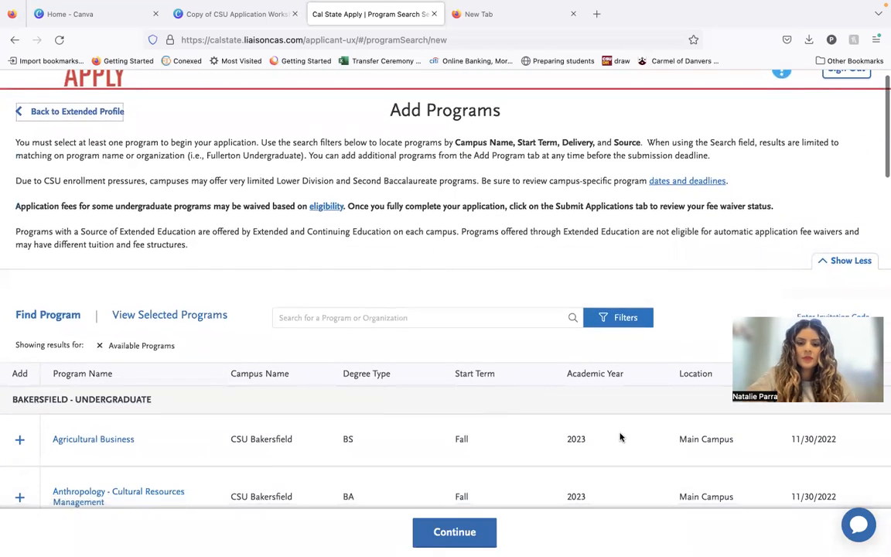
click(457, 534)
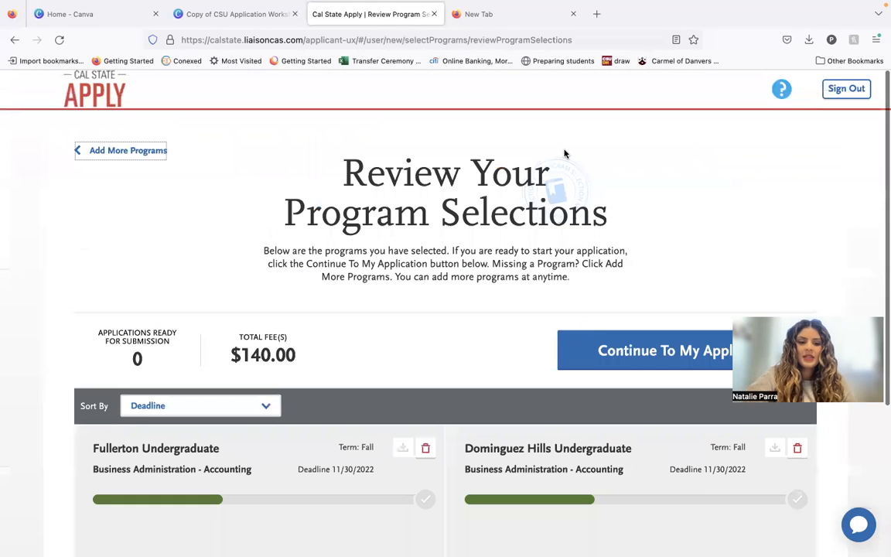
scroll(565, 153, down, 2)
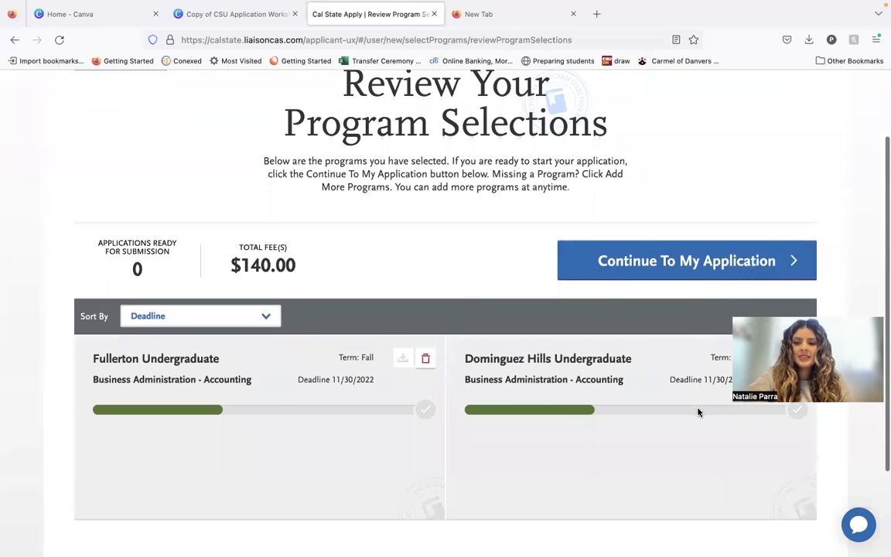
scroll(698, 412, down, 3)
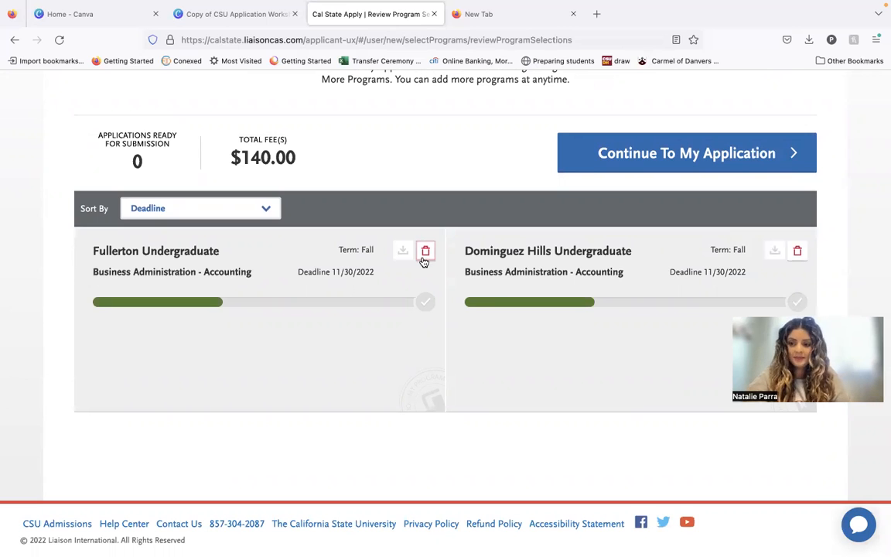
scroll(383, 265, up, 5)
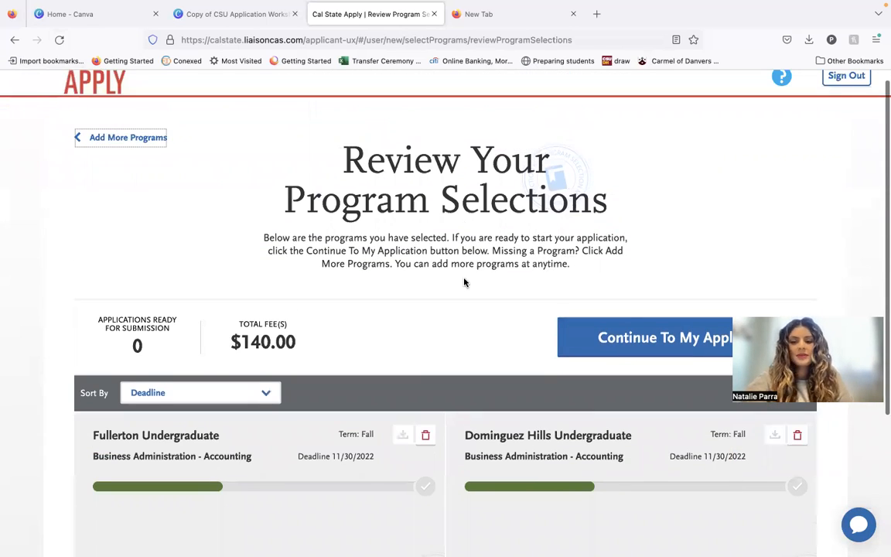
scroll(464, 283, down, 3)
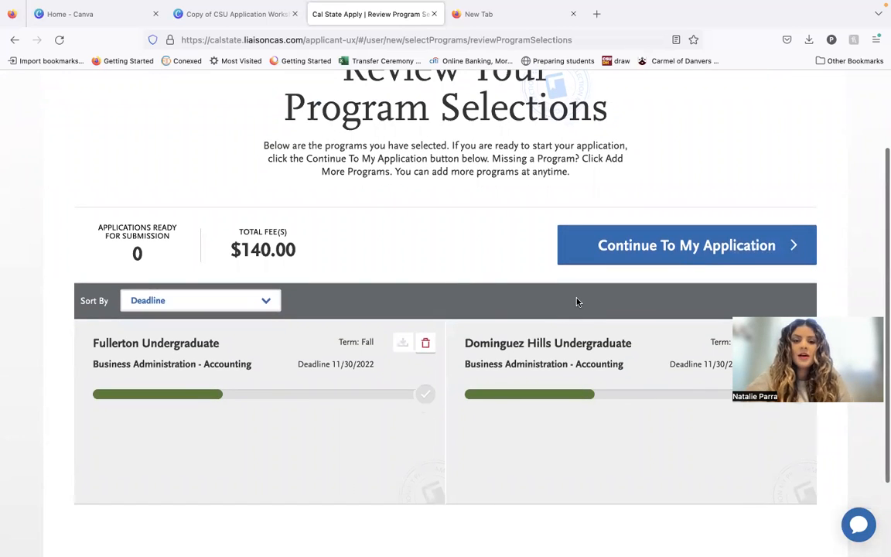
click(627, 258)
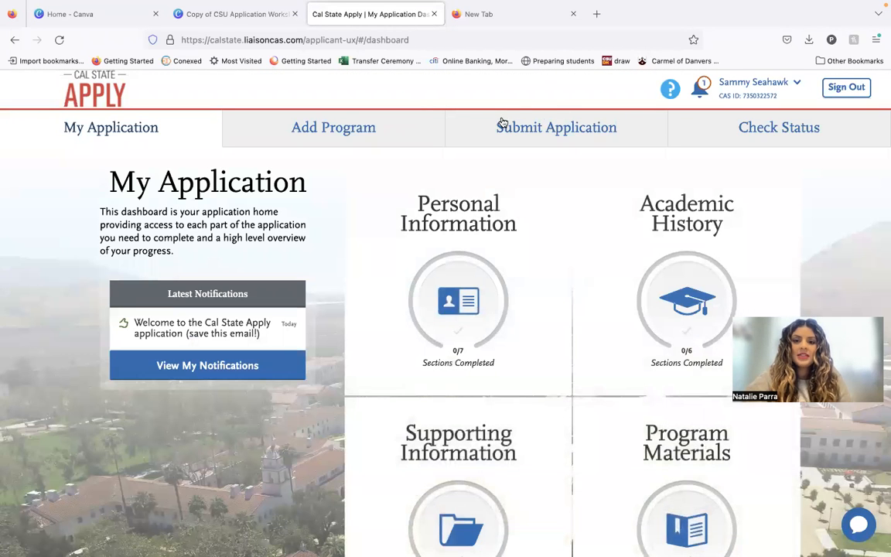
Look over the Submit Application and Add Program pages and return to the My Application dashboard.
click(503, 126)
scroll(457, 333, down, 3)
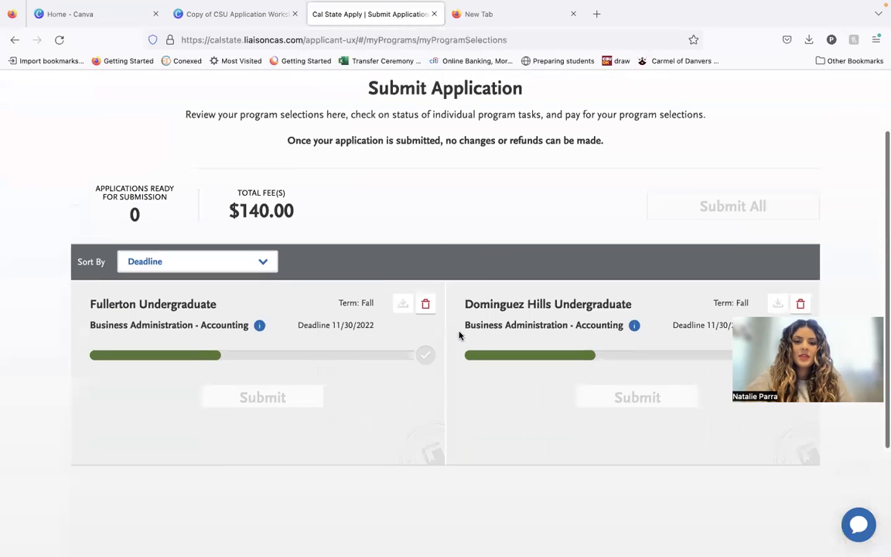
scroll(531, 372, up, 3)
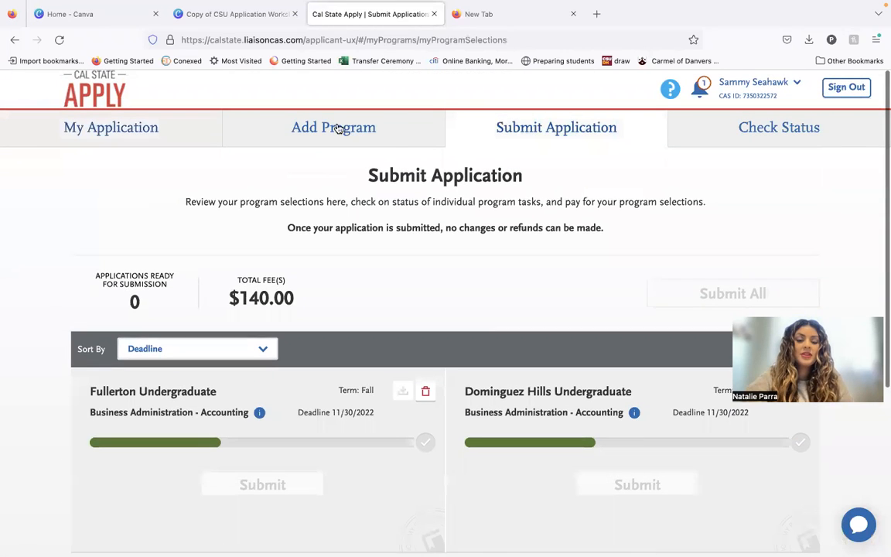
click(338, 128)
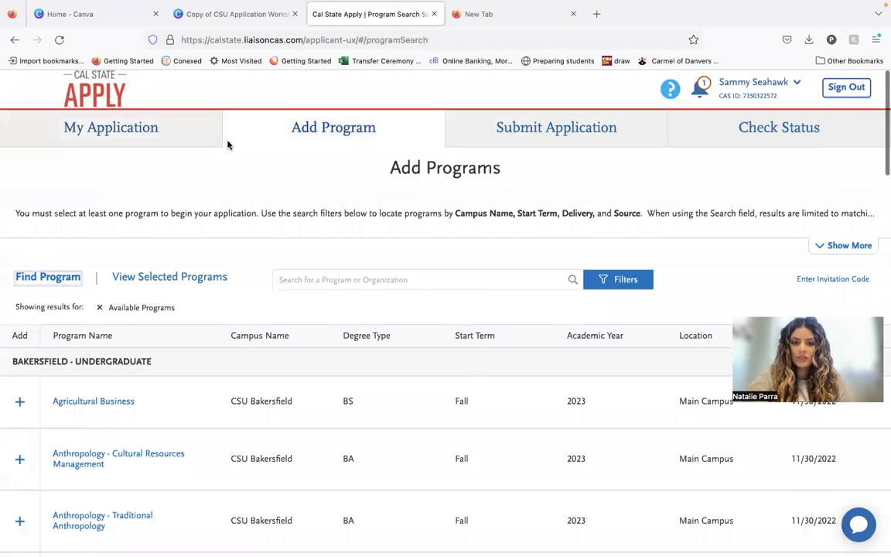
click(166, 137)
Examine the application's four parts on the dashboard, and view the list of Personal Information sections and close it.
scroll(481, 364, down, 2)
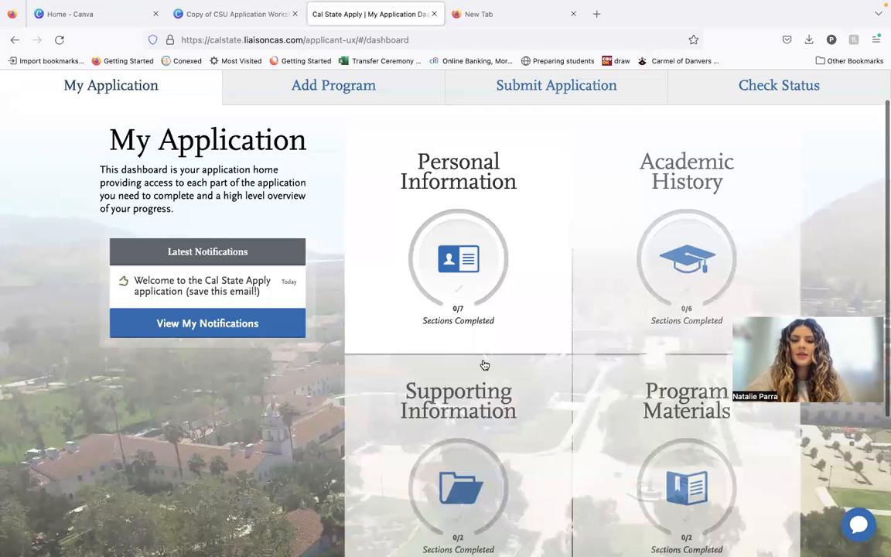
scroll(633, 264, down, 1)
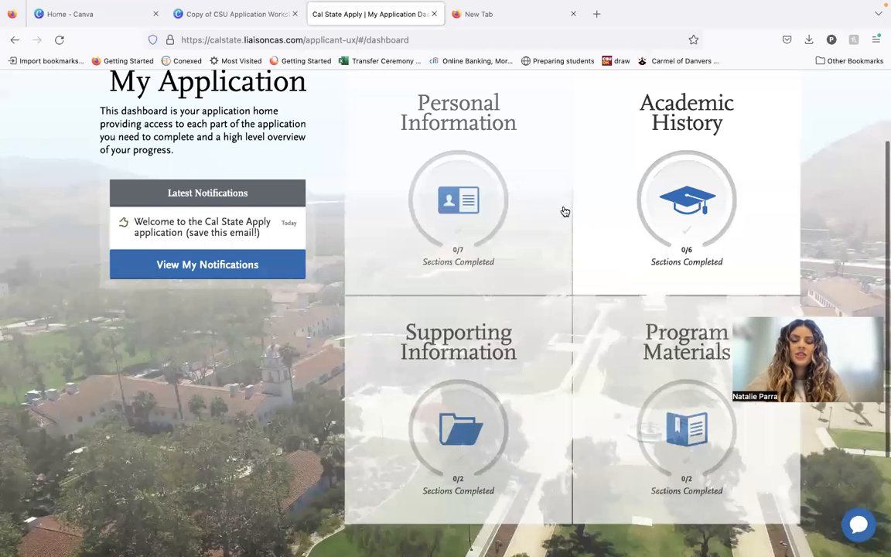
scroll(565, 211, down, 1)
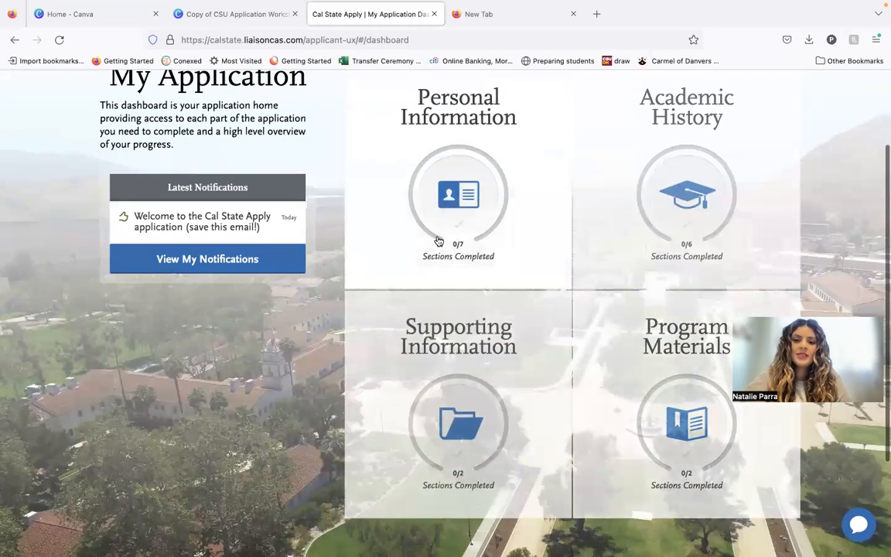
click(480, 241)
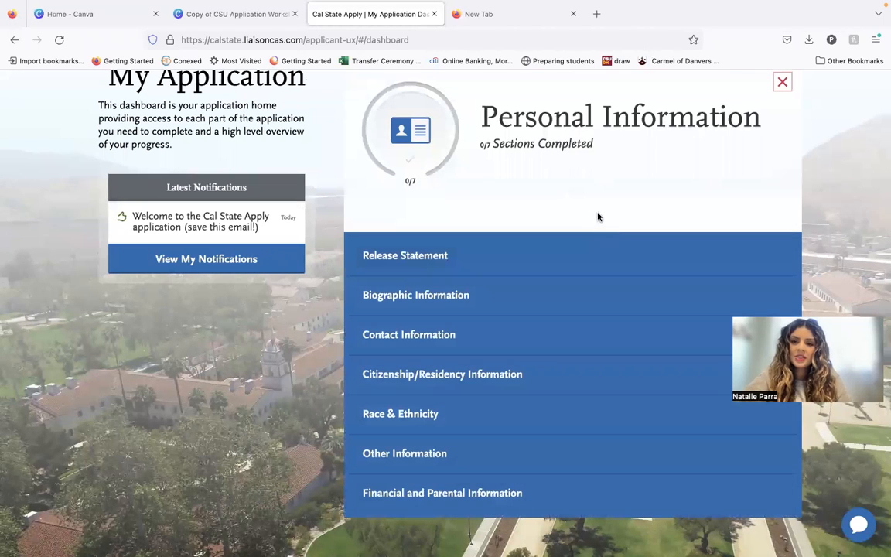
click(783, 82)
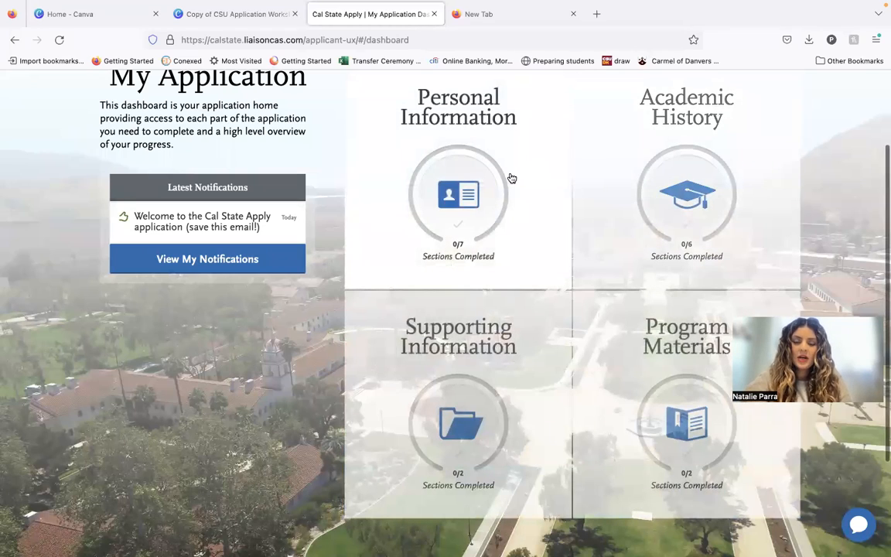
Open the Release Statement section, certify the statement, acknowledge both the contact and additional information releases, and save the section.
click(512, 177)
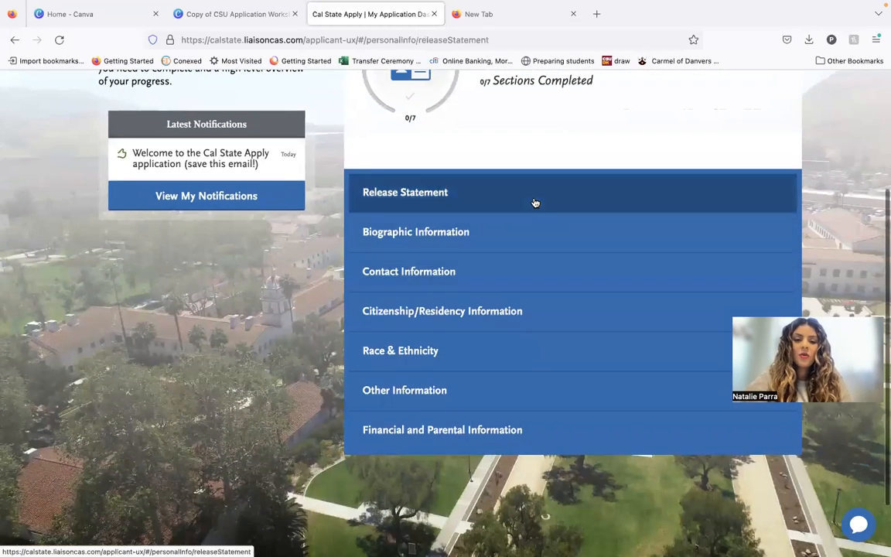
click(534, 203)
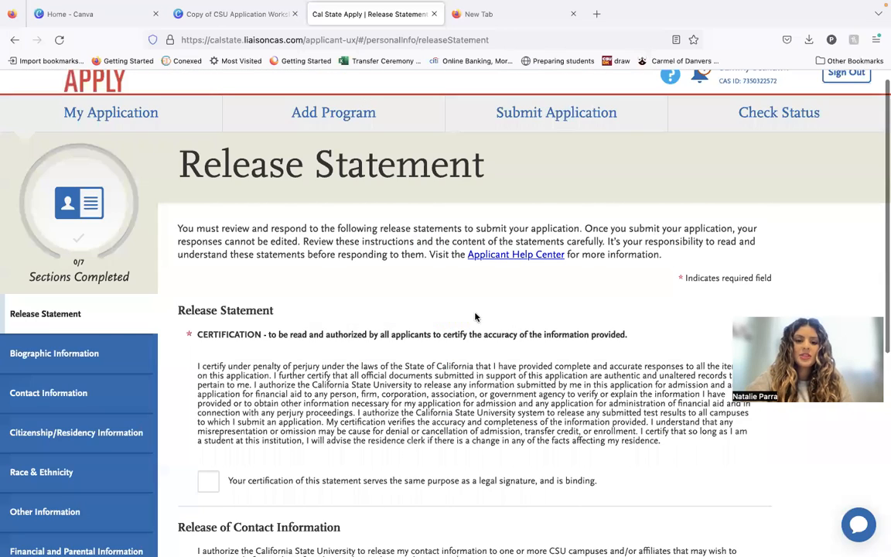
scroll(475, 317, down, 3)
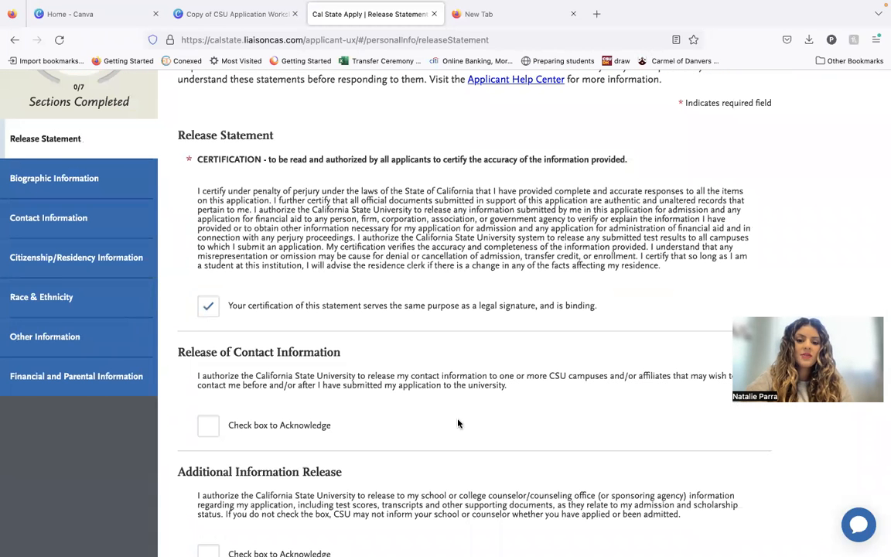
scroll(456, 434, down, 1)
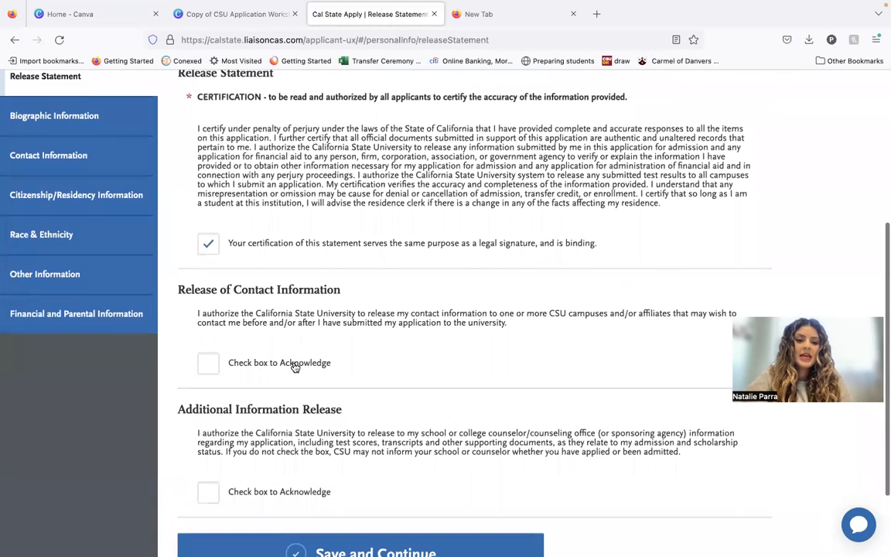
scroll(317, 417, down, 1)
click(208, 448)
scroll(341, 456, down, 1)
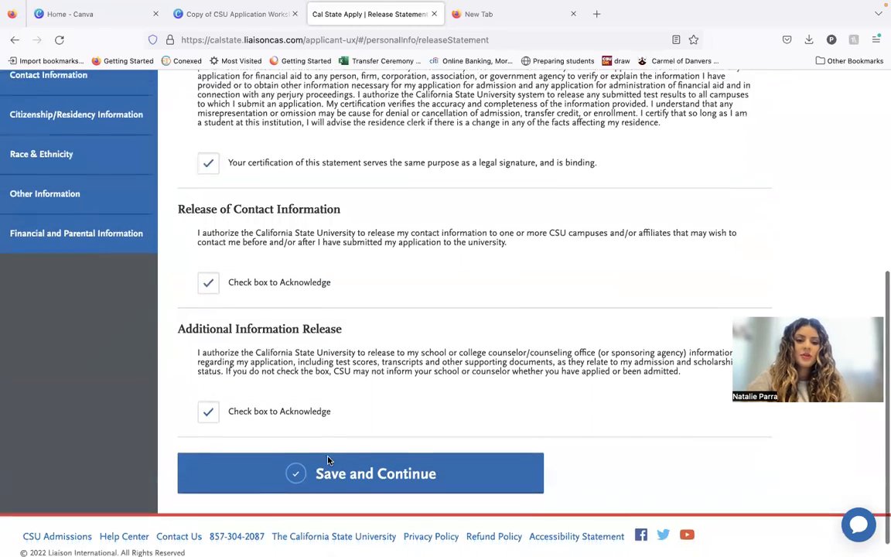
click(347, 461)
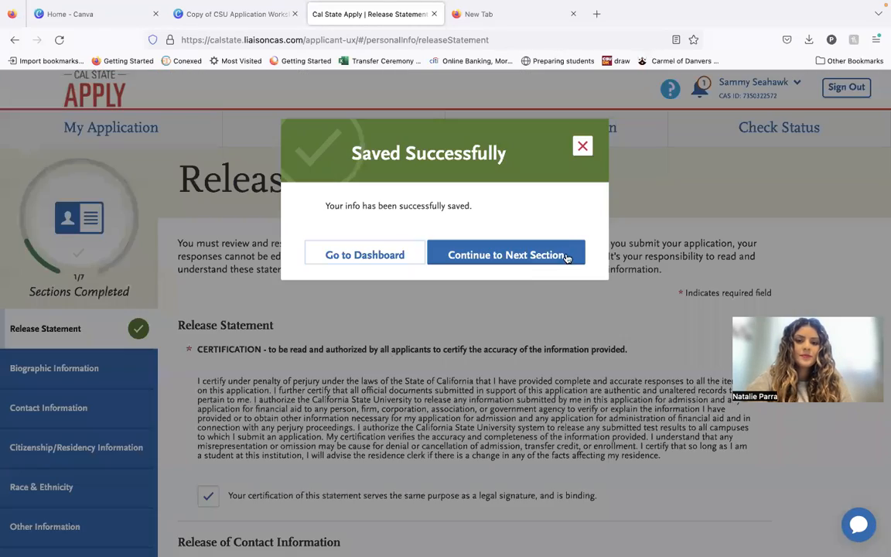
Continue to the Biographic Information section and look over its name, legal sex and birth information questions.
click(567, 256)
scroll(462, 306, down, 3)
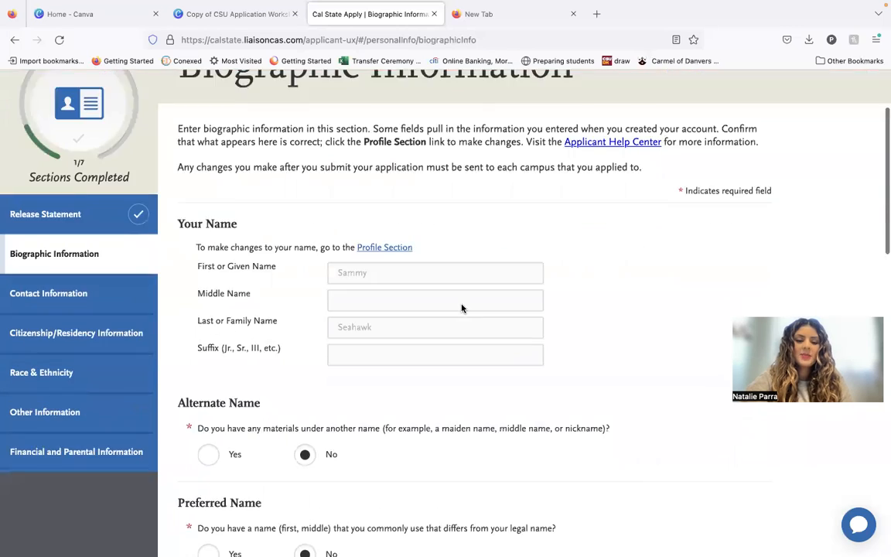
scroll(462, 308, down, 8)
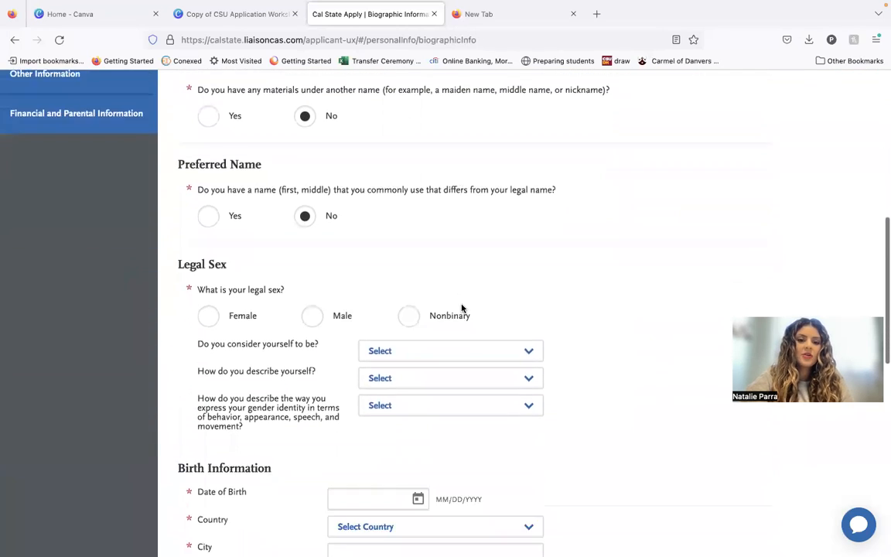
scroll(462, 308, down, 9)
scroll(462, 306, down, 6)
scroll(462, 308, up, 3)
scroll(462, 308, up, 12)
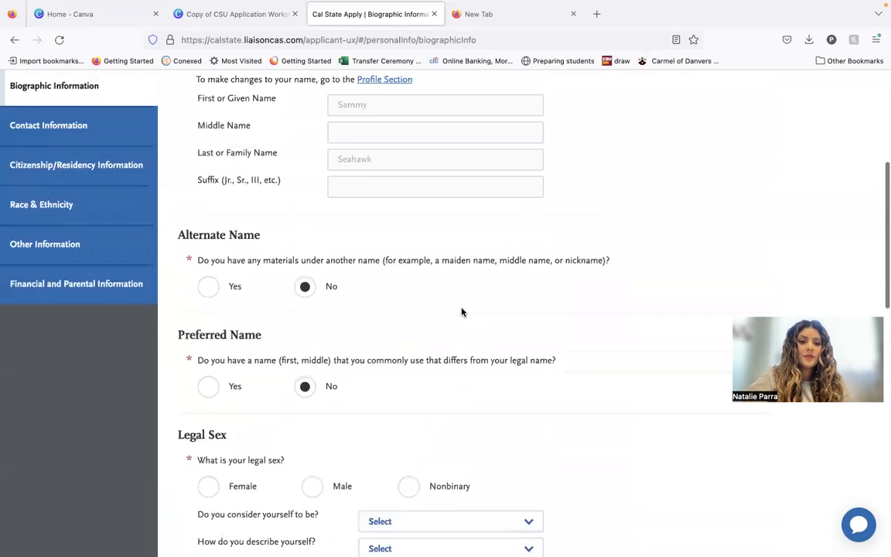
scroll(462, 312, up, 1)
View the Contact Information section and look over its current address, permanent address, phone and email fields.
click(90, 177)
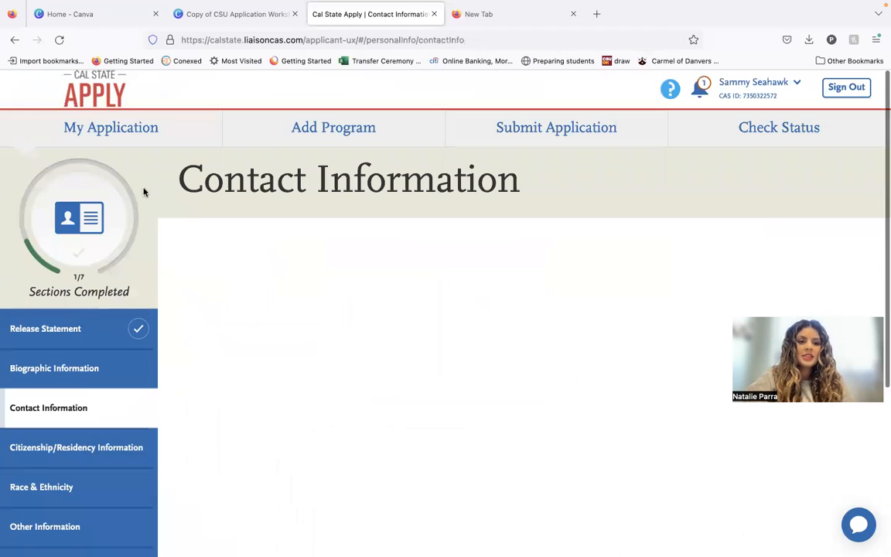
scroll(323, 320, down, 2)
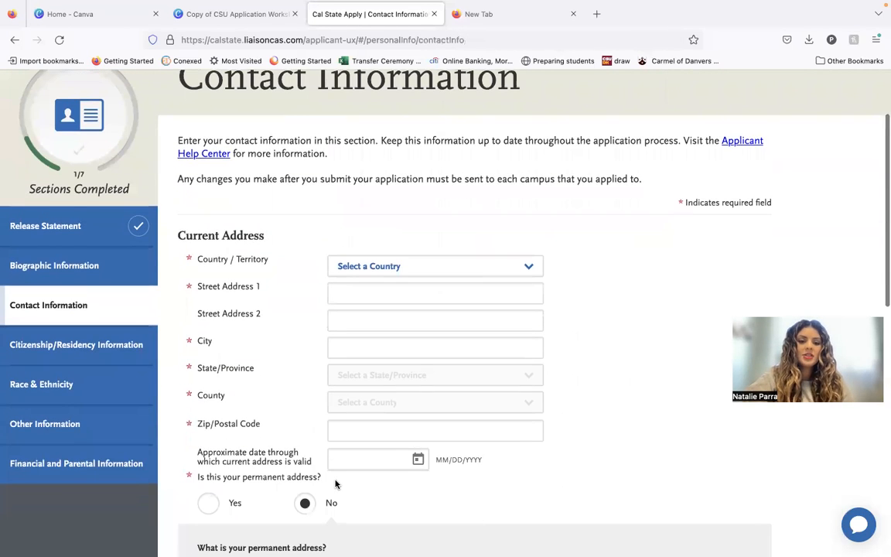
scroll(336, 484, down, 1)
scroll(335, 483, down, 4)
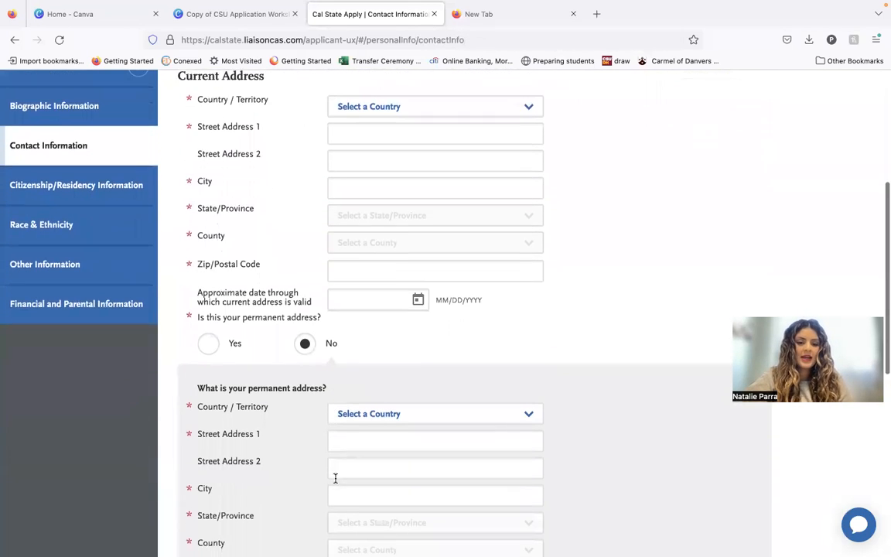
scroll(336, 479, down, 7)
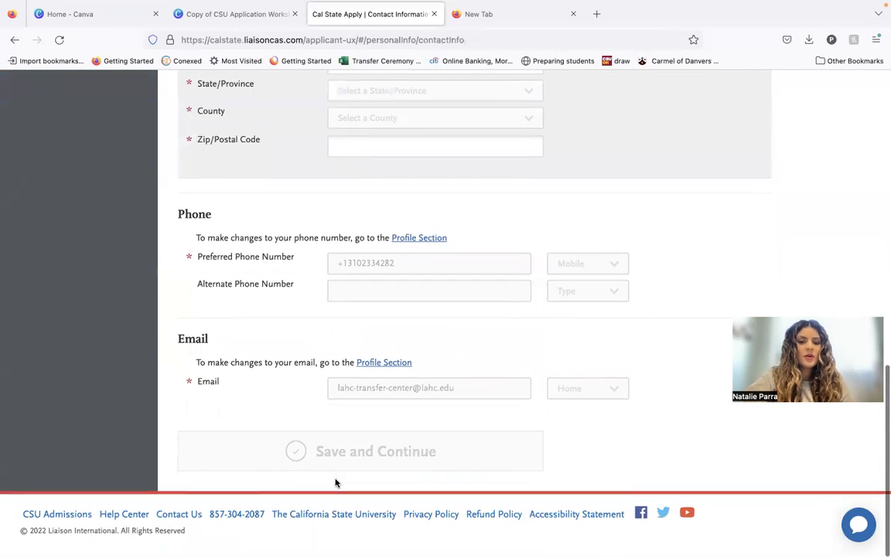
scroll(404, 358, up, 2)
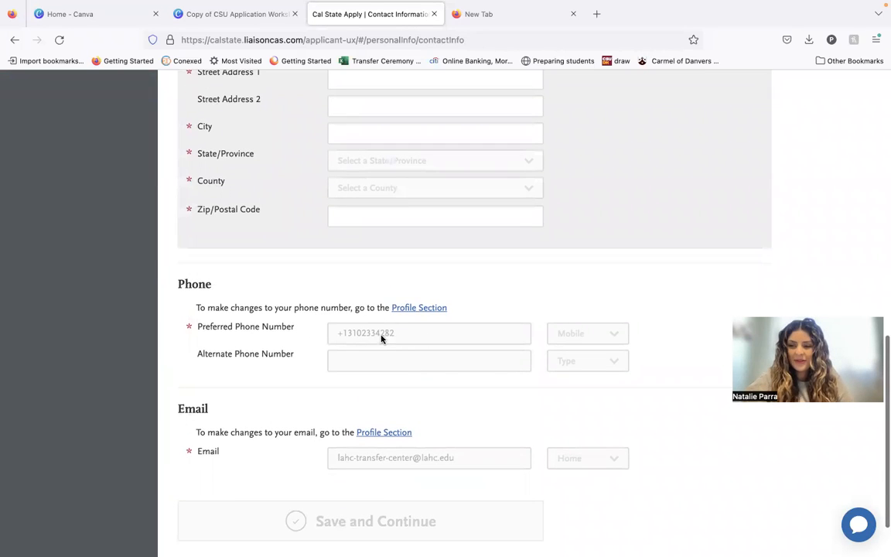
scroll(396, 343, up, 7)
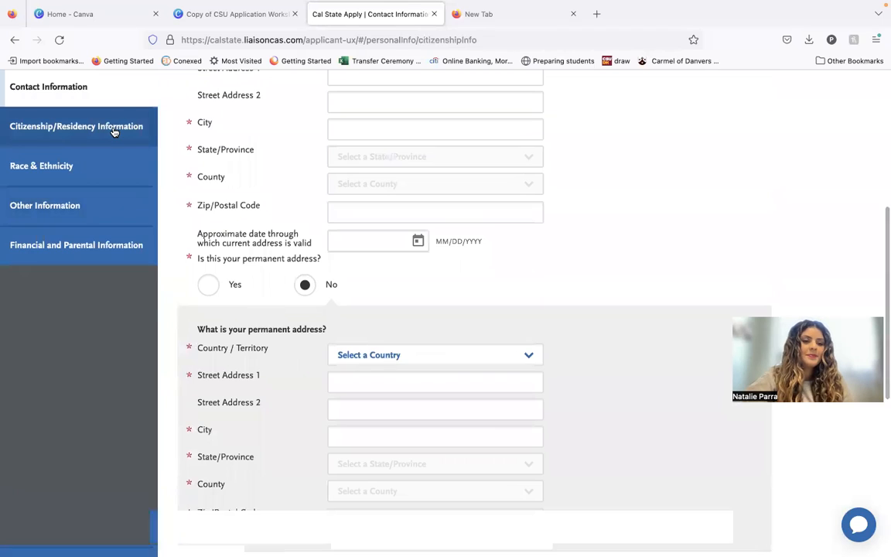
Open the Citizenship/Residency Information section and set the U.S. citizenship status to U.S. Citizen.
click(113, 129)
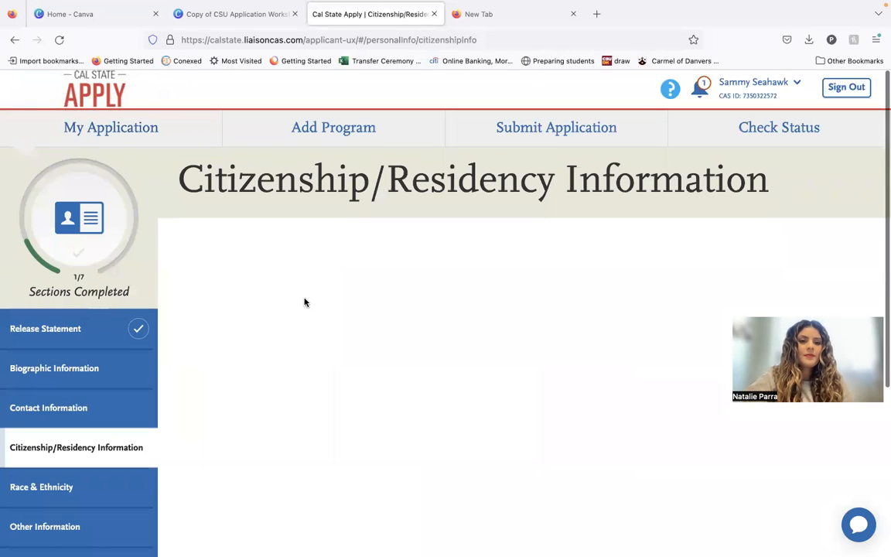
scroll(305, 302, down, 2)
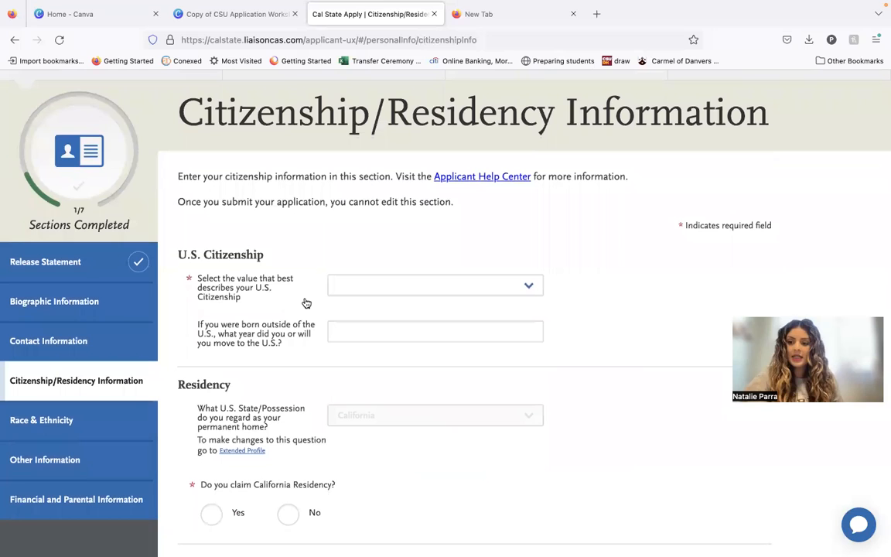
click(348, 285)
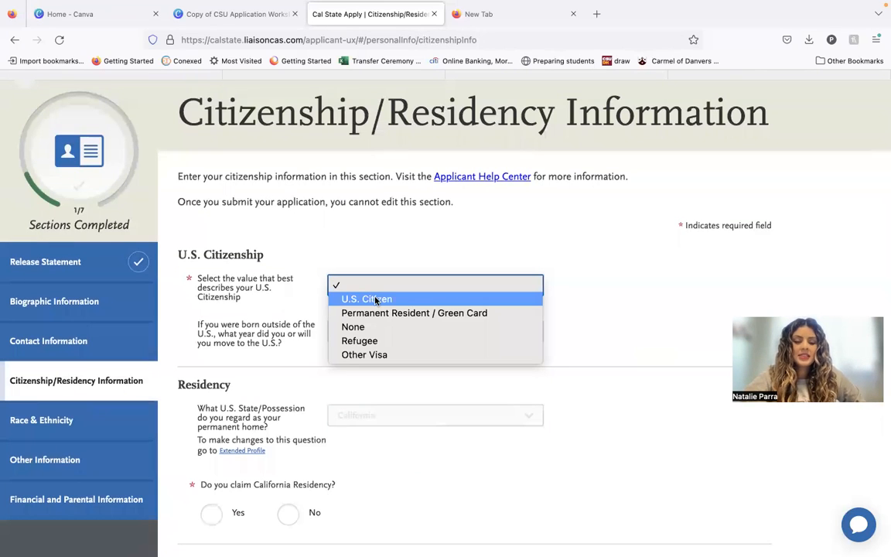
click(376, 301)
Answer Yes to claiming California residency and No to having lived in California continuously since birth.
scroll(419, 261, down, 2)
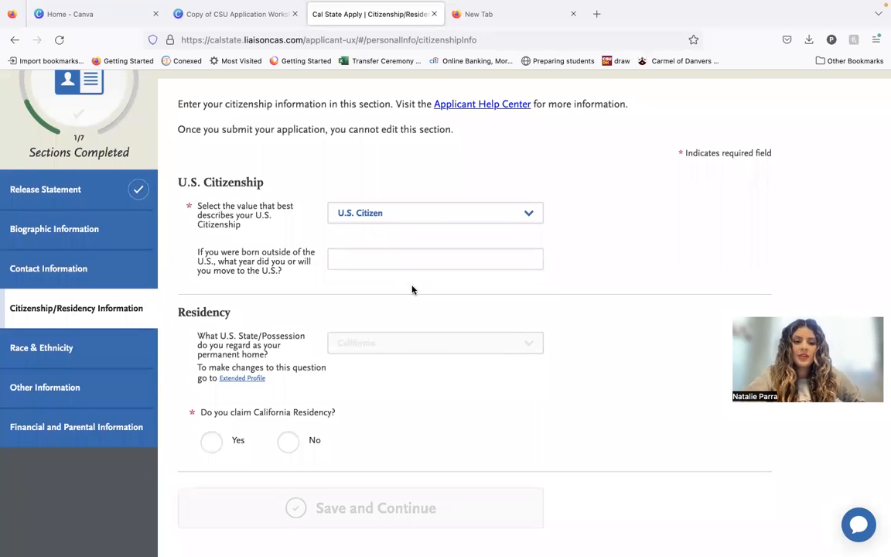
scroll(411, 290, down, 2)
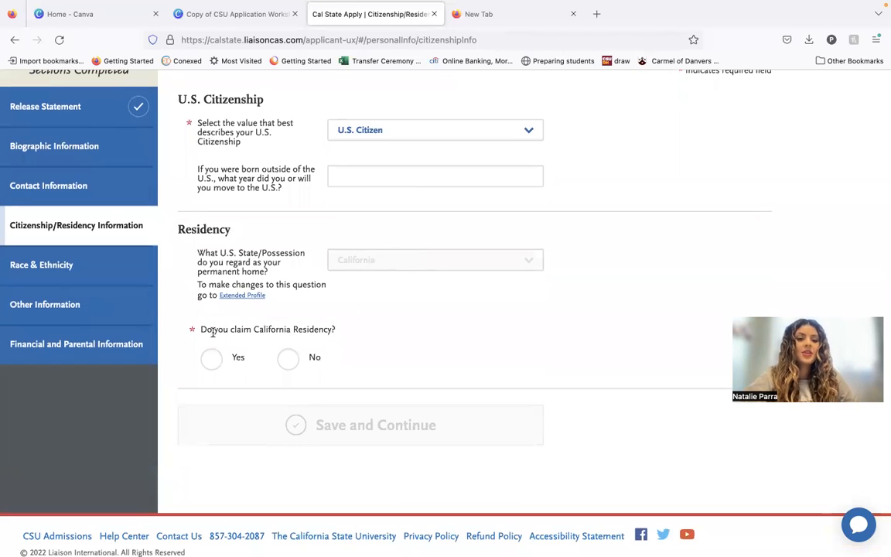
click(212, 357)
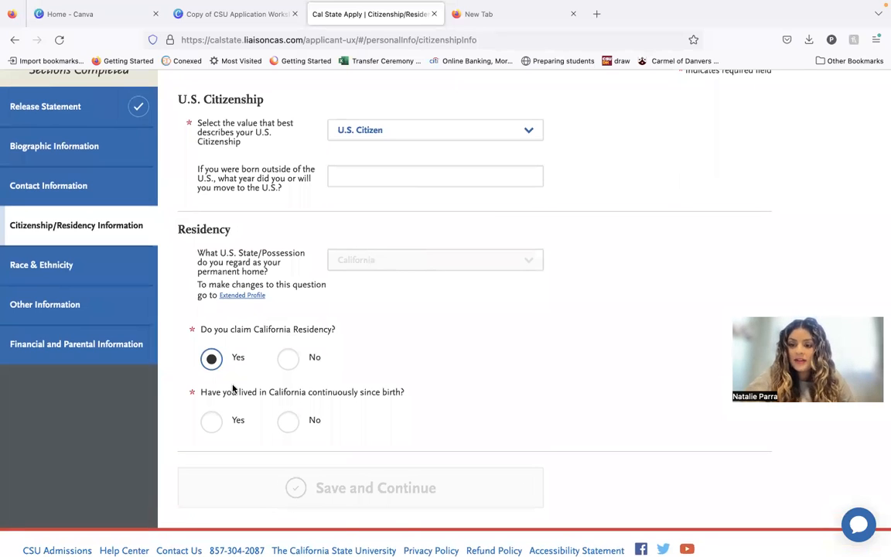
scroll(233, 388, down, 1)
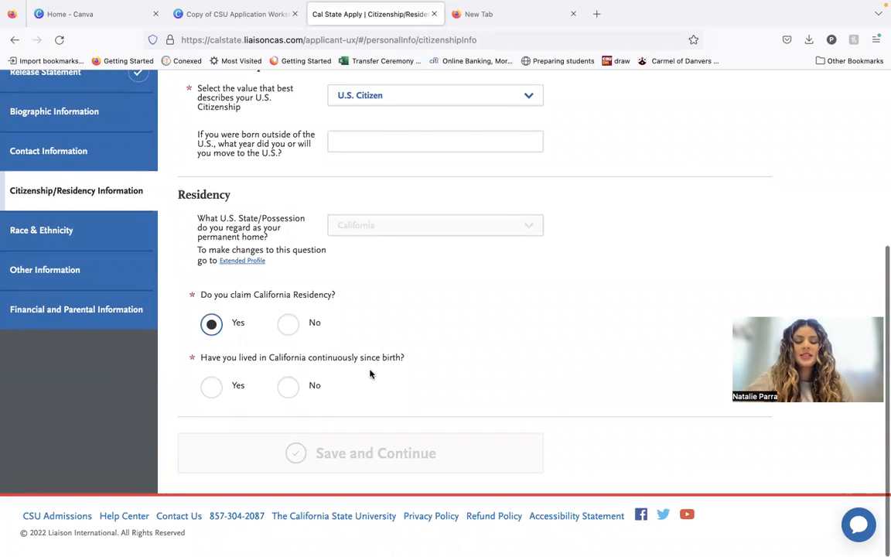
click(287, 388)
scroll(309, 383, down, 1)
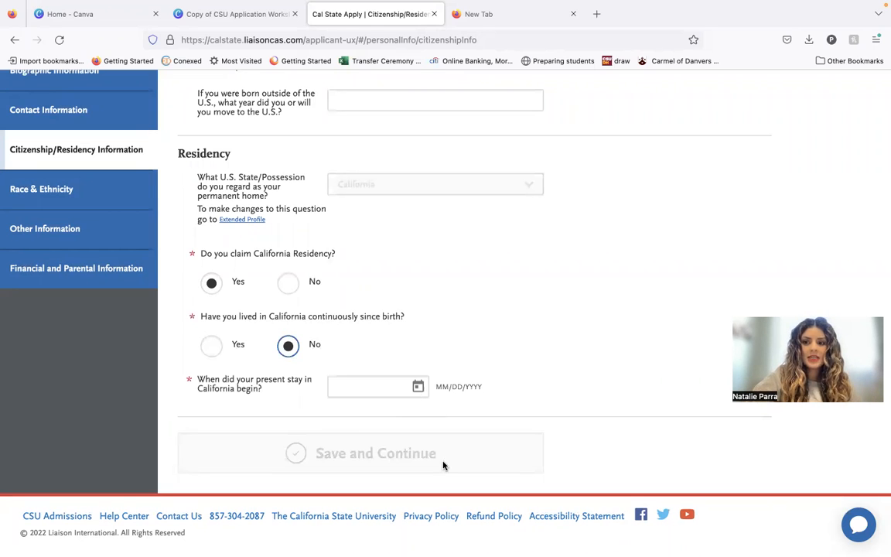
Change the U.S. citizenship status to None and set the country of citizenship to Cambodia.
scroll(520, 369, up, 5)
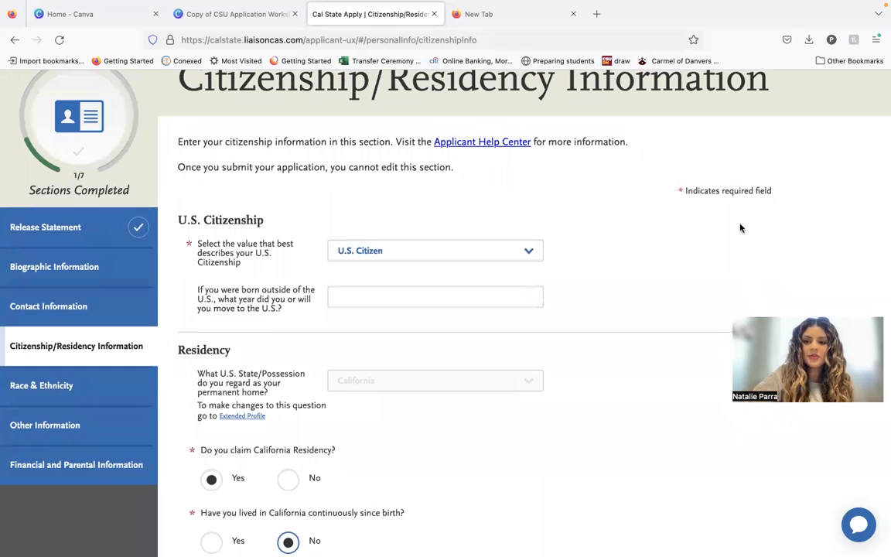
click(769, 207)
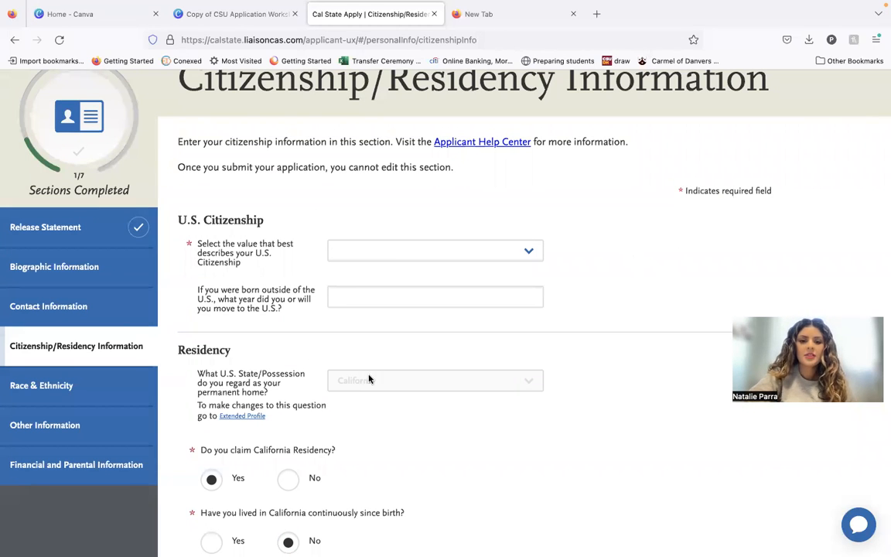
click(404, 249)
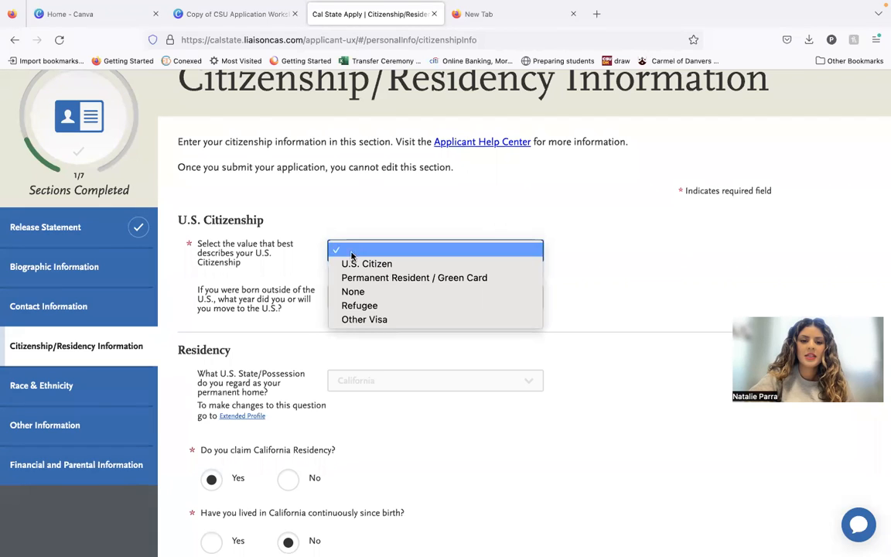
click(370, 292)
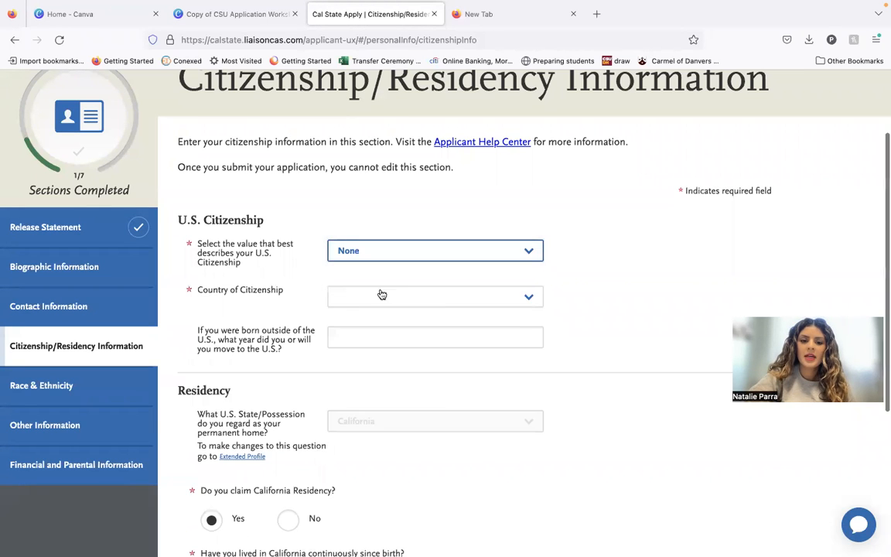
click(436, 299)
scroll(431, 406, down, 8)
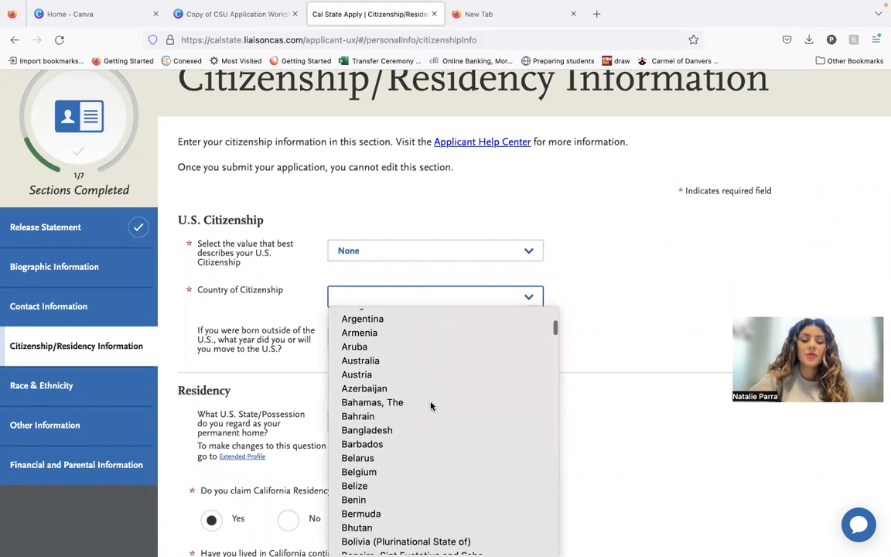
scroll(431, 403, down, 5)
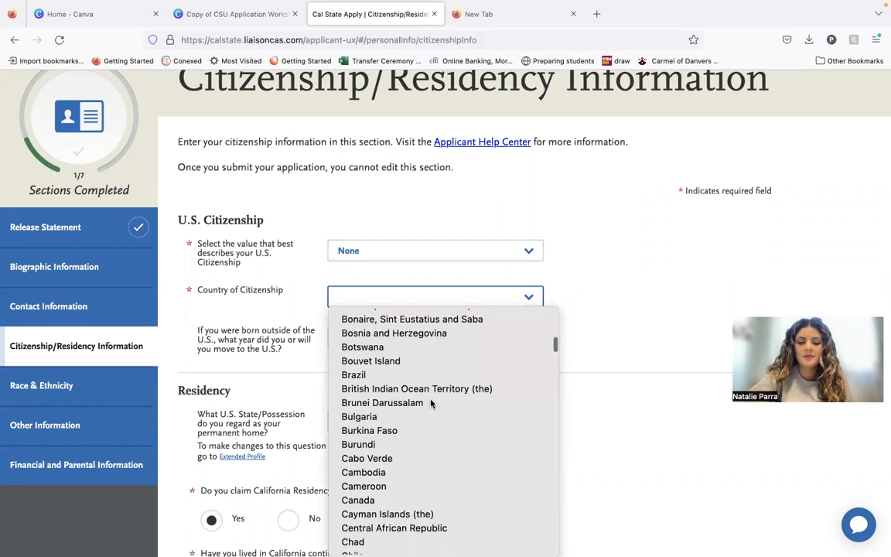
scroll(431, 404, down, 1)
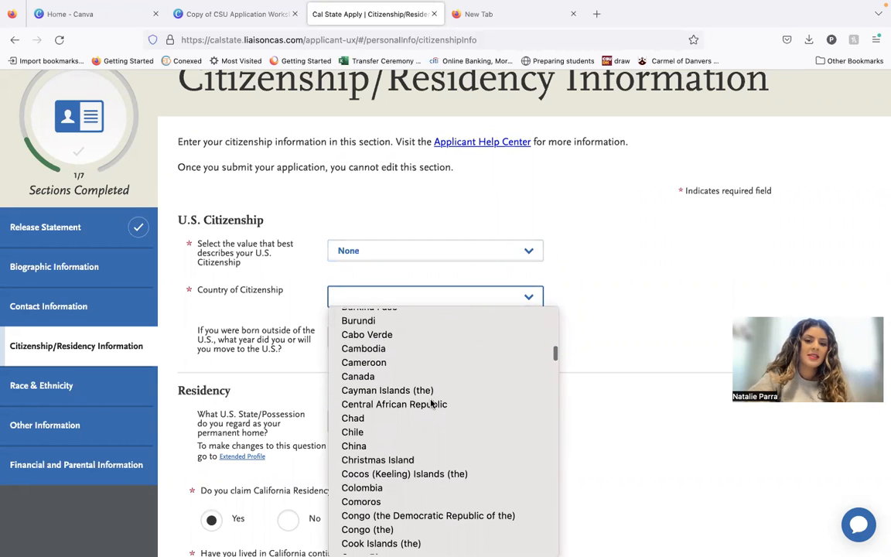
click(428, 353)
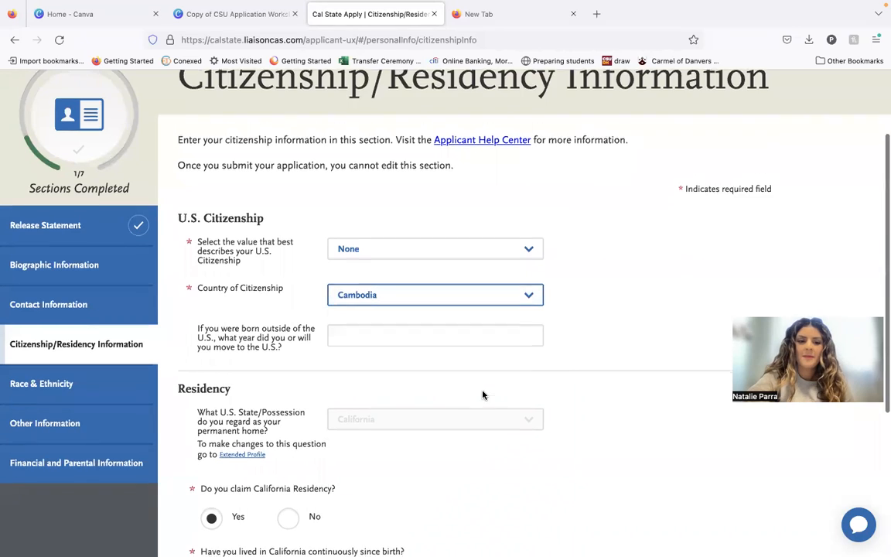
Enter 2001 as the year of moving to the U.S. and look over the residency questions.
scroll(465, 371, down, 1)
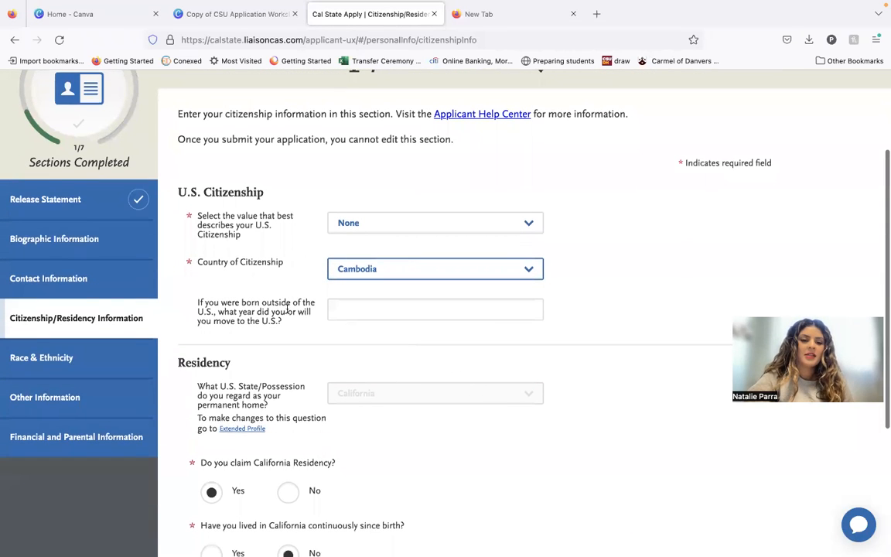
click(365, 319)
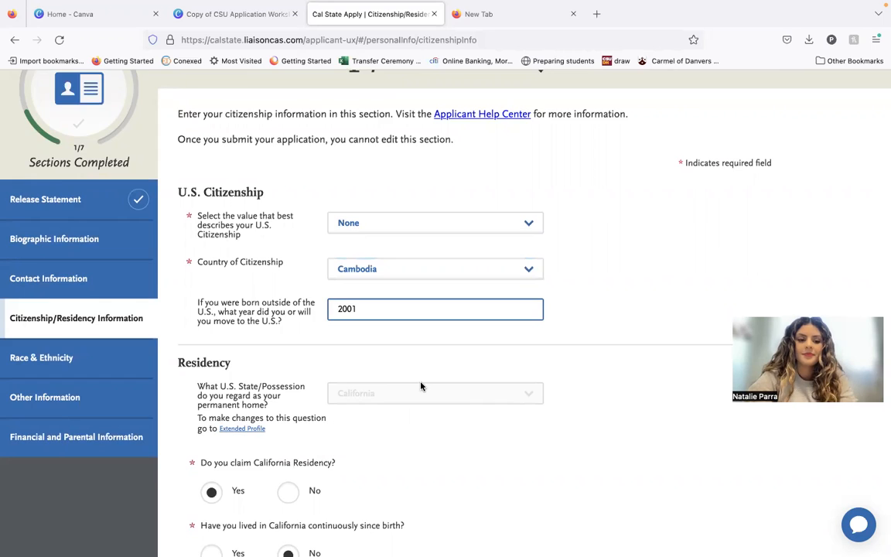
scroll(421, 387, down, 3)
scroll(271, 308, down, 1)
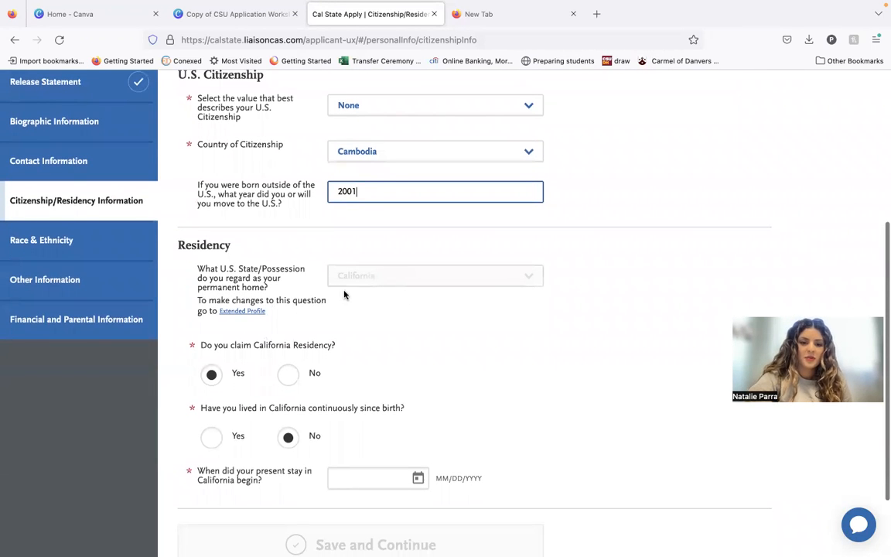
scroll(232, 373, down, 1)
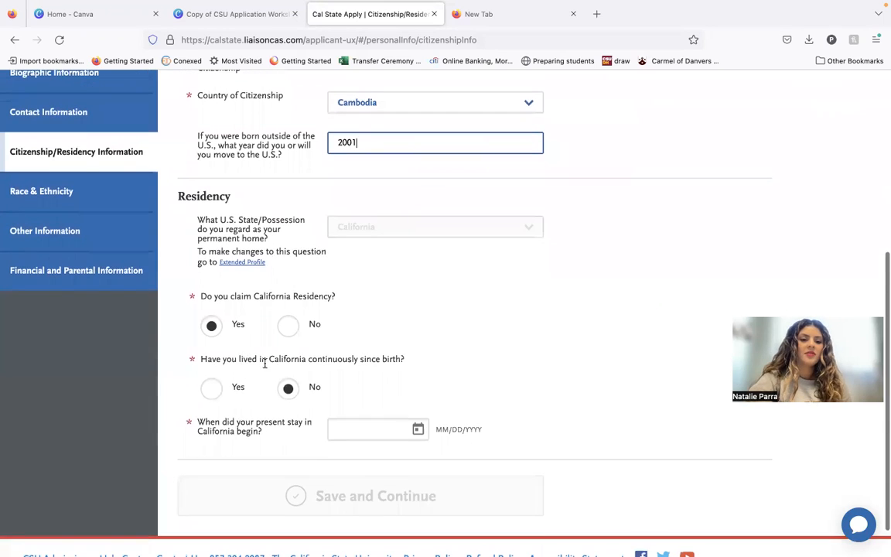
scroll(348, 393, down, 1)
click(347, 393)
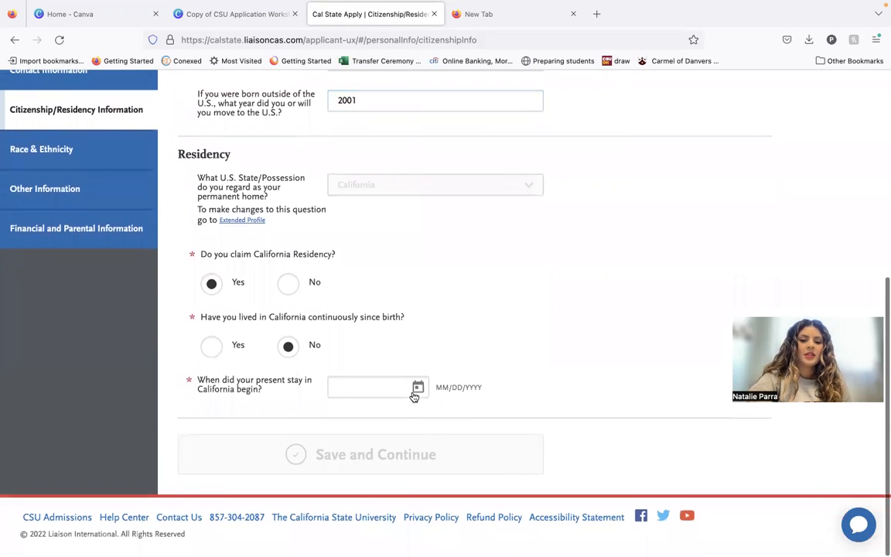
click(417, 387)
scroll(416, 396, up, 20)
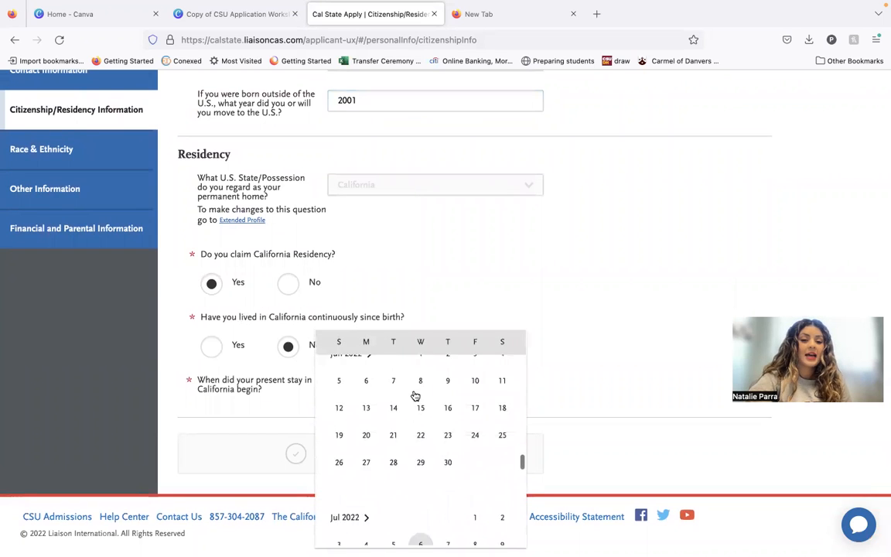
scroll(415, 396, up, 20)
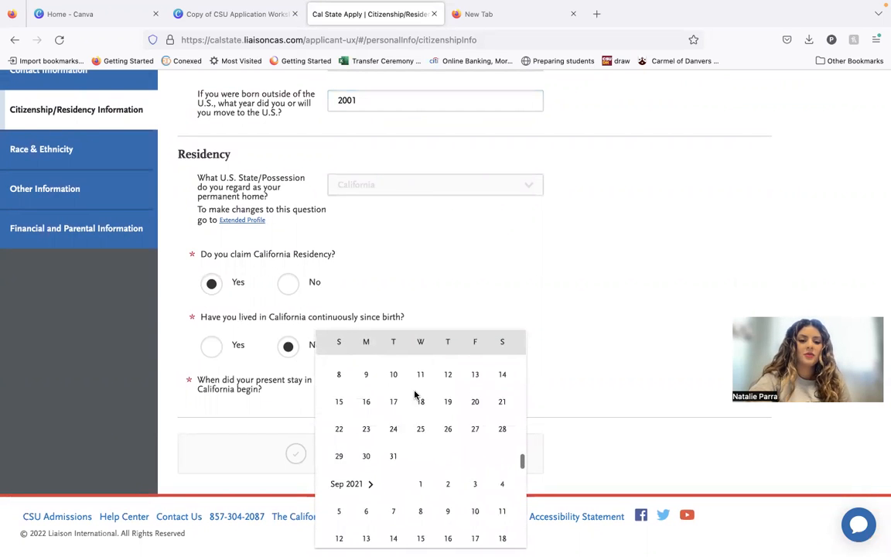
scroll(414, 396, up, 20)
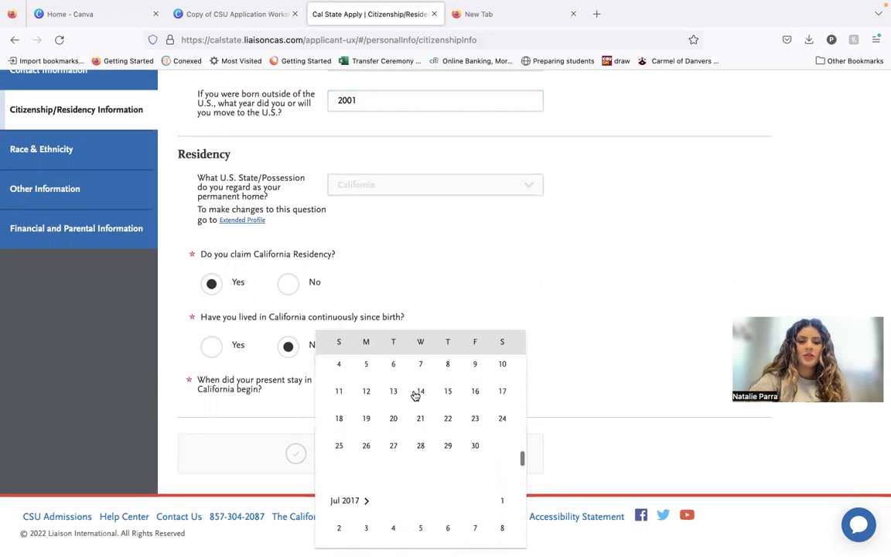
scroll(415, 395, up, 20)
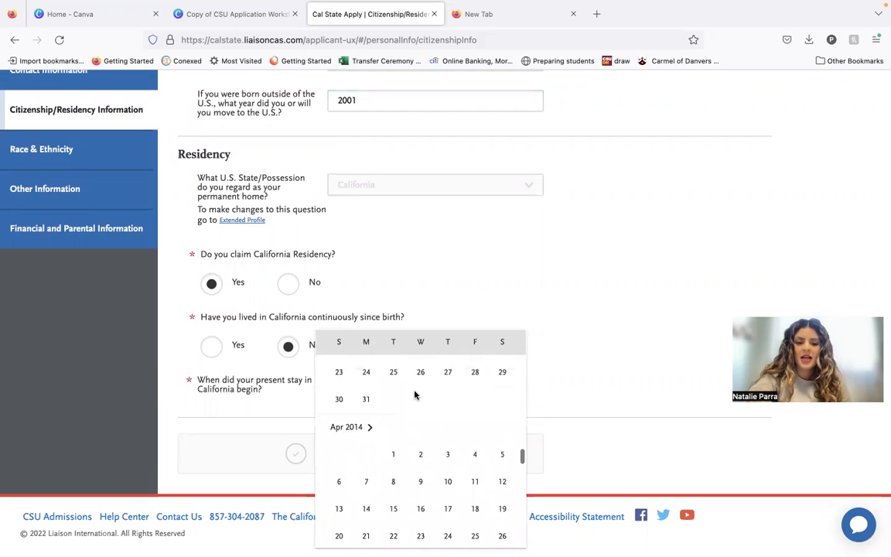
scroll(415, 395, up, 20)
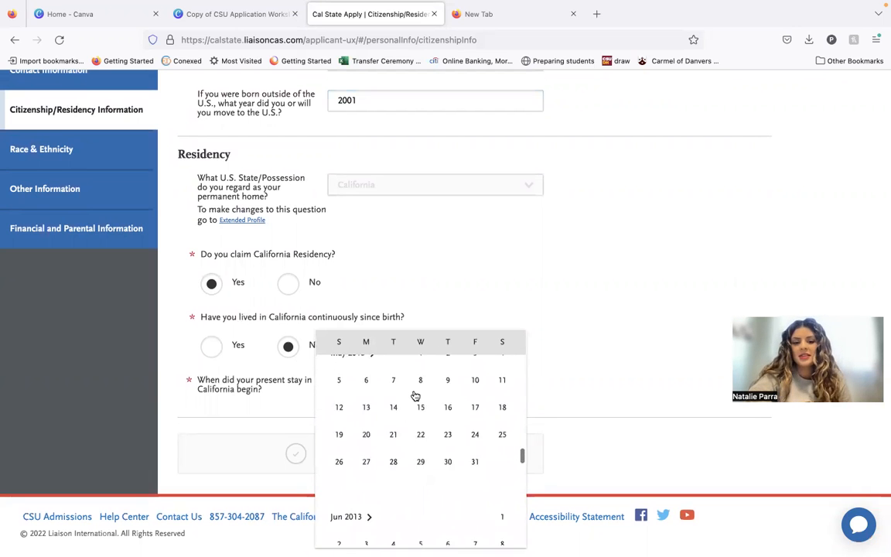
scroll(416, 395, up, 20)
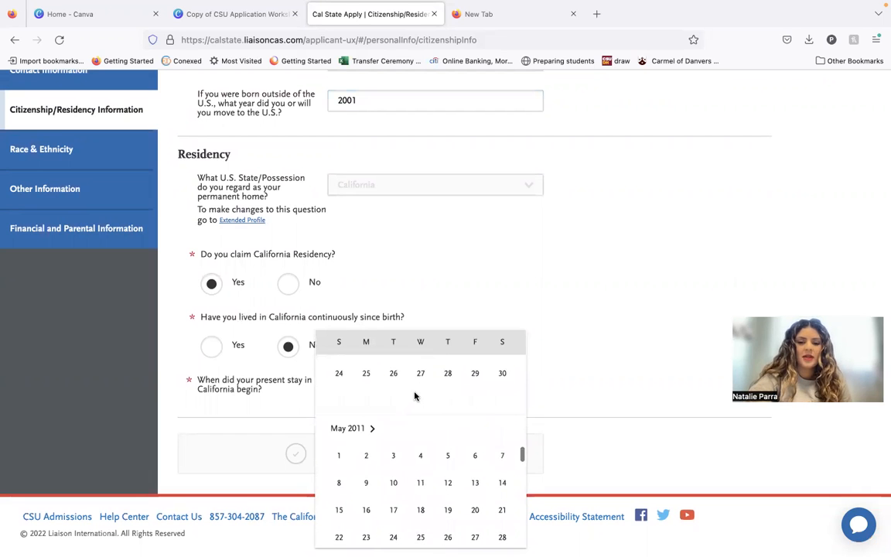
click(581, 330)
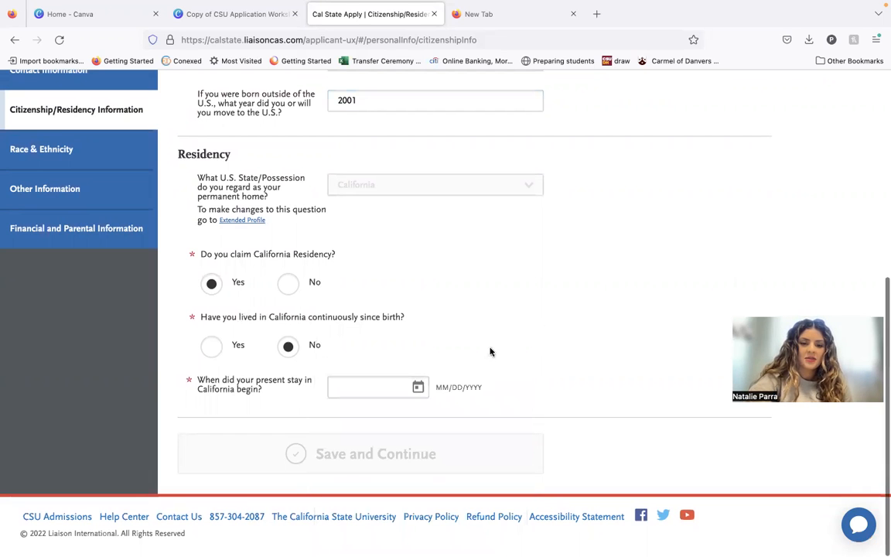
click(419, 393)
click(534, 213)
Enter 01/01/2001 as the start of the present California stay and save the Citizenship/Residency Information section.
click(390, 381)
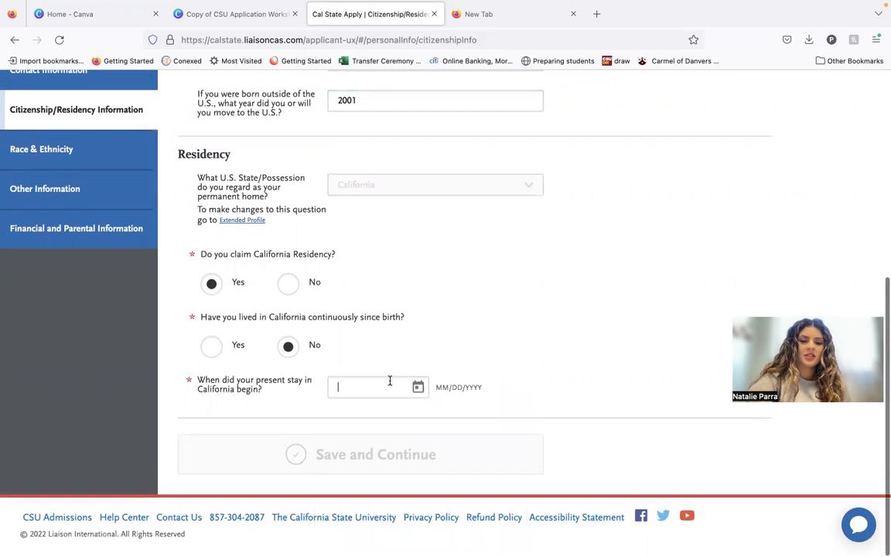
text(01/01/2001)
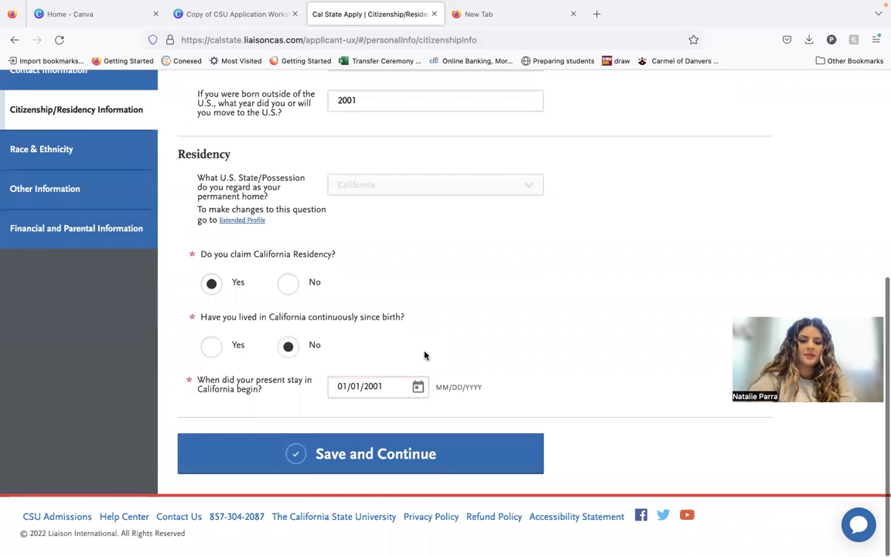
click(404, 458)
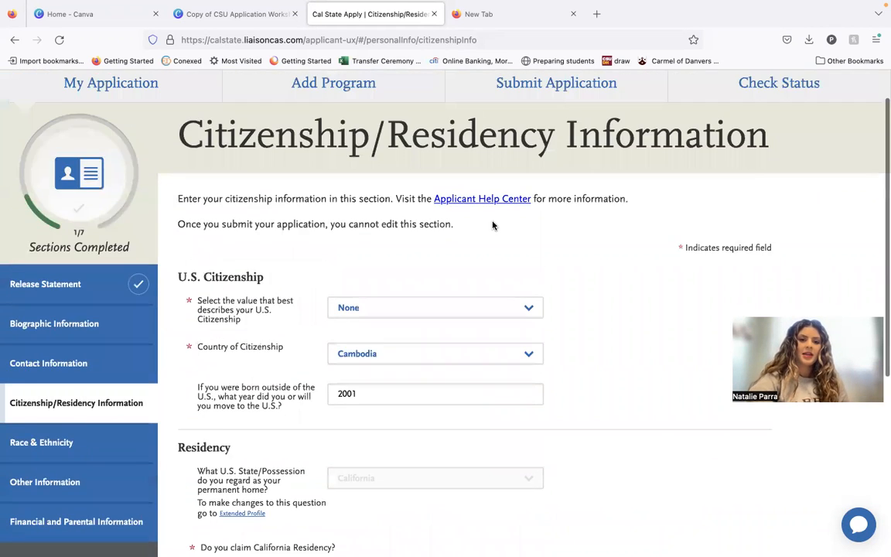
scroll(493, 225, down, 2)
scroll(464, 348, down, 3)
click(447, 464)
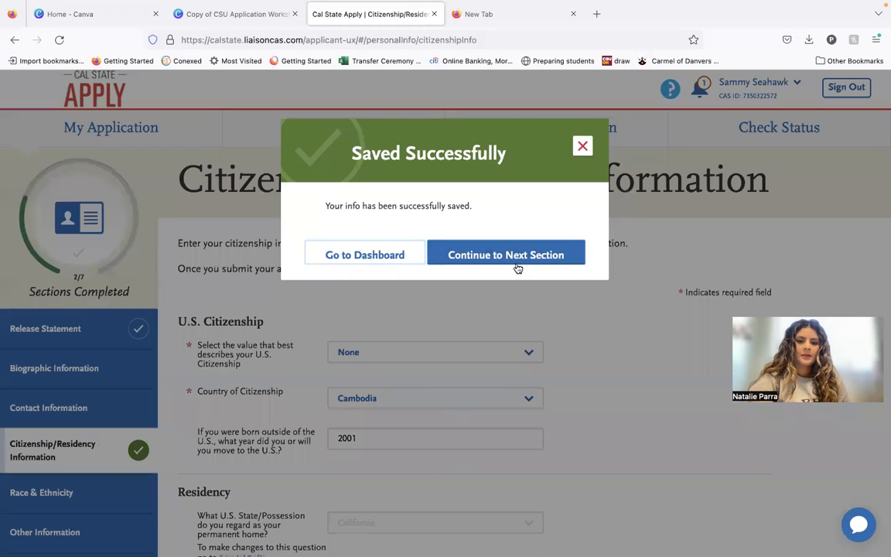
click(582, 146)
Open the Race & Ethnicity section and look over the race groups and the summary reporting choices.
scroll(232, 371, down, 2)
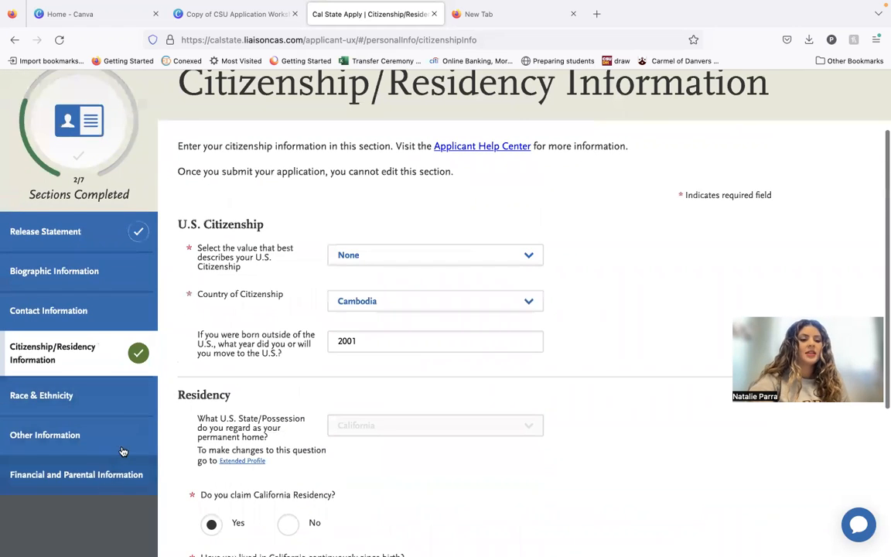
click(113, 410)
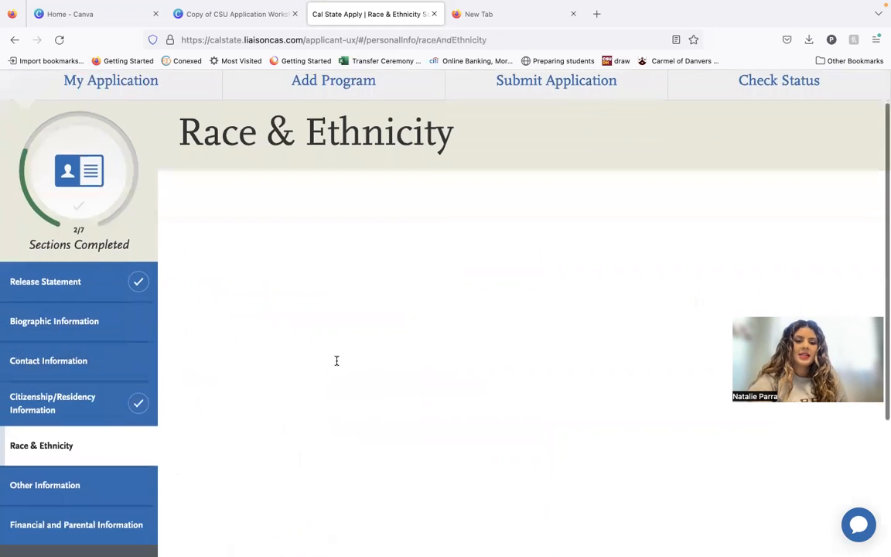
scroll(336, 360, down, 5)
scroll(337, 364, down, 5)
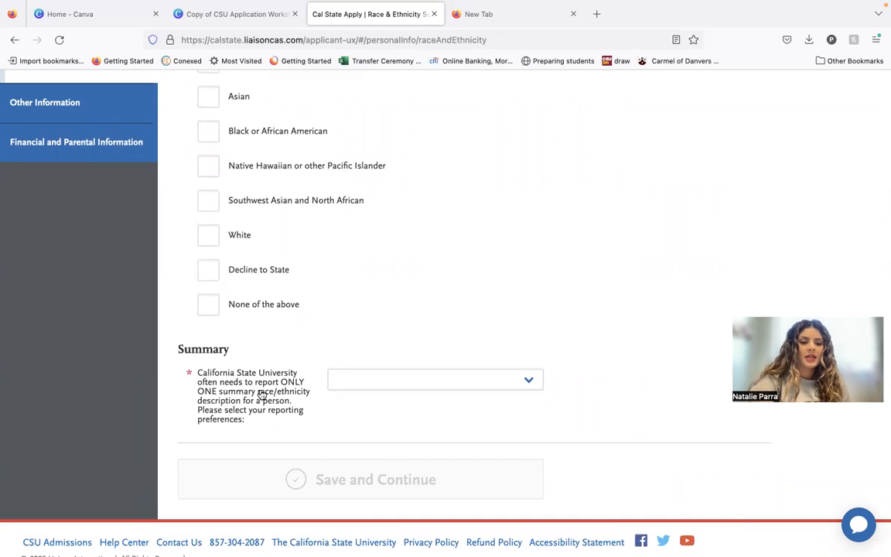
click(359, 381)
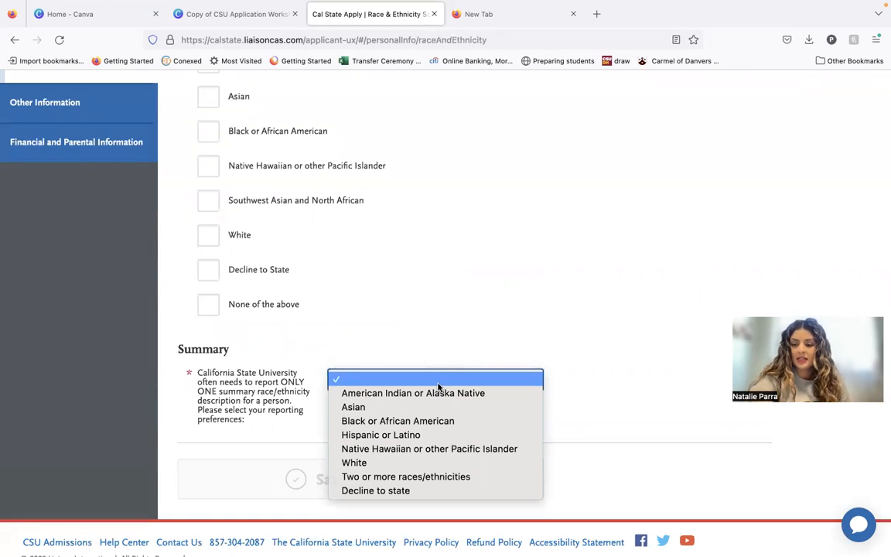
click(425, 334)
Examine the Hispanic or Latino ethnicity question and review the race checkboxes without answering them.
scroll(424, 334, up, 5)
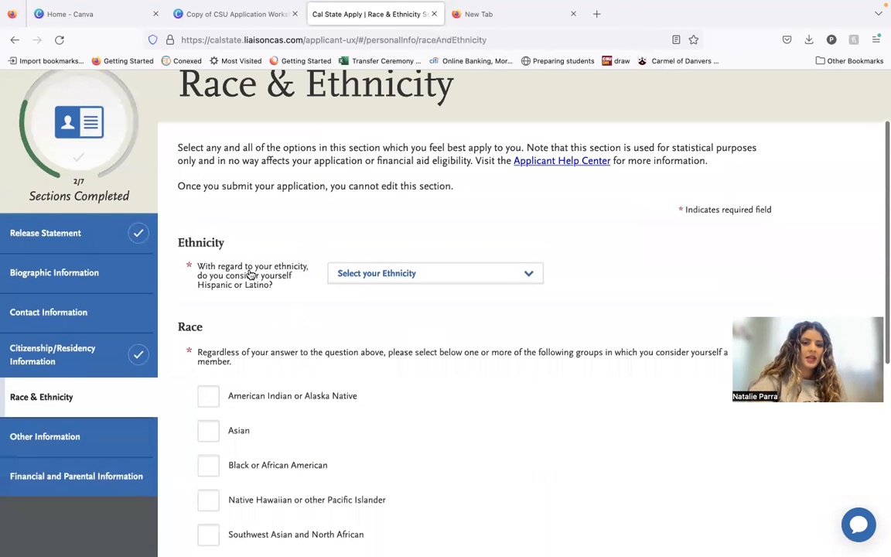
click(357, 275)
click(302, 318)
scroll(303, 318, down, 3)
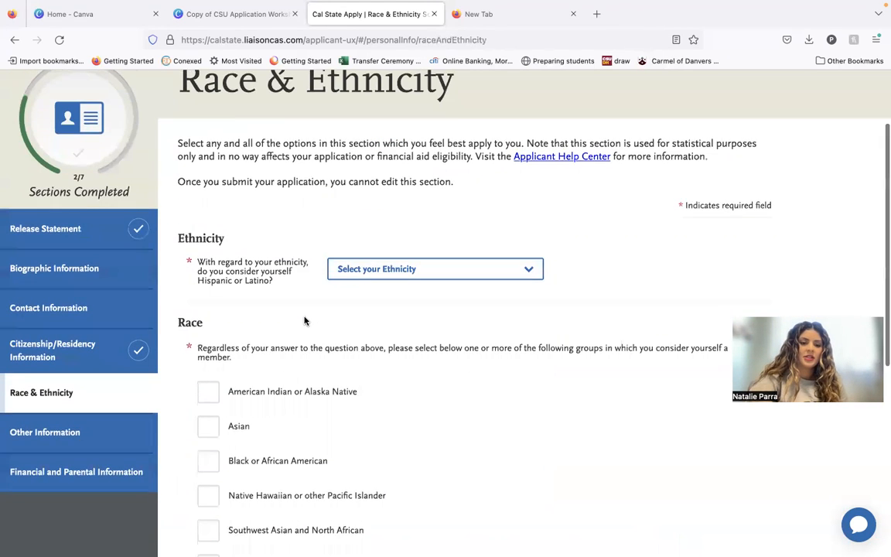
scroll(314, 447, down, 3)
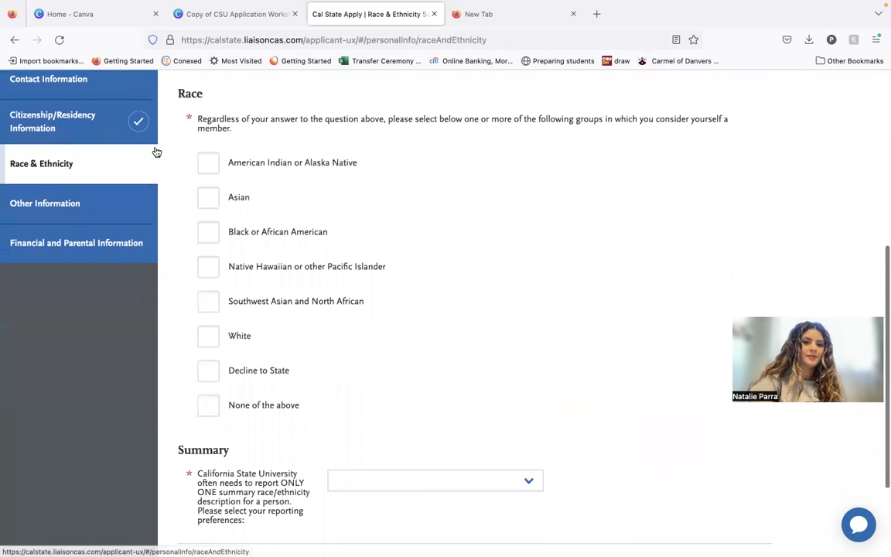
Open the Other Information section and answer Yes to having a U.S. Social Security Number.
click(73, 203)
scroll(328, 289, down, 4)
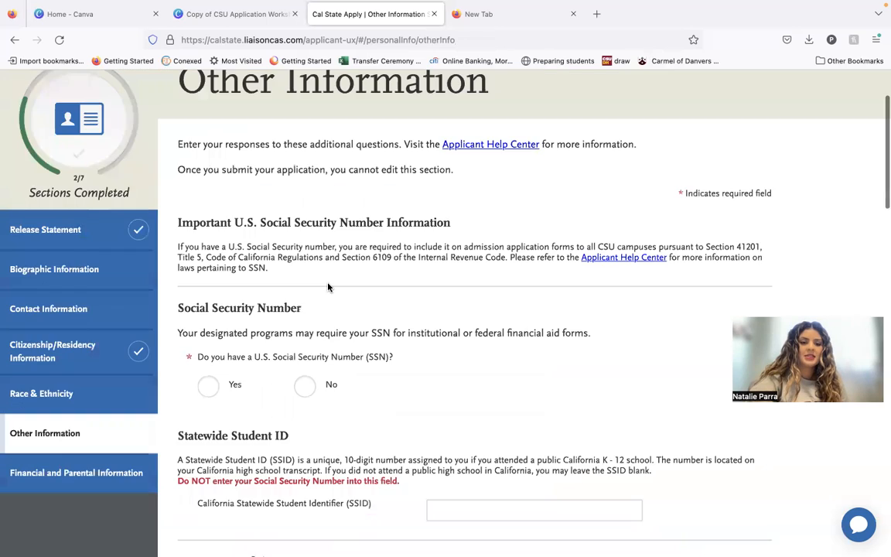
scroll(328, 288, down, 1)
scroll(328, 286, down, 1)
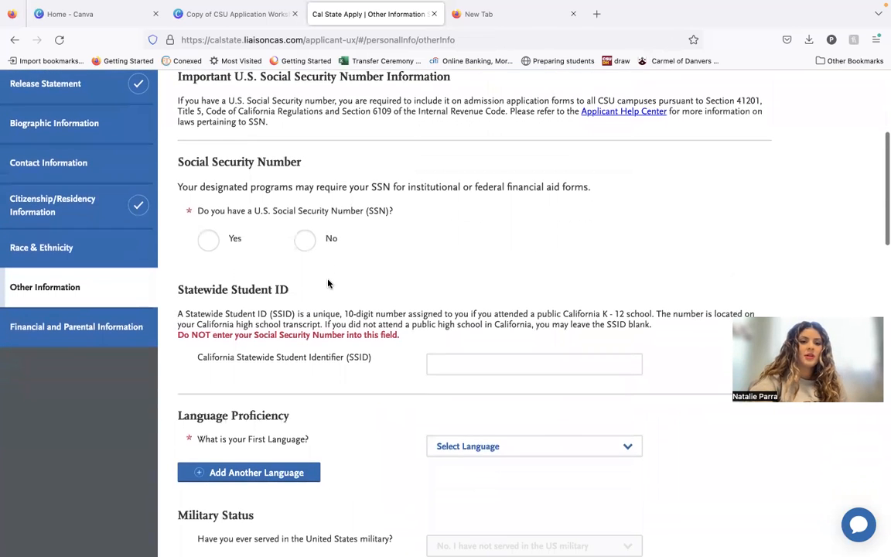
click(211, 239)
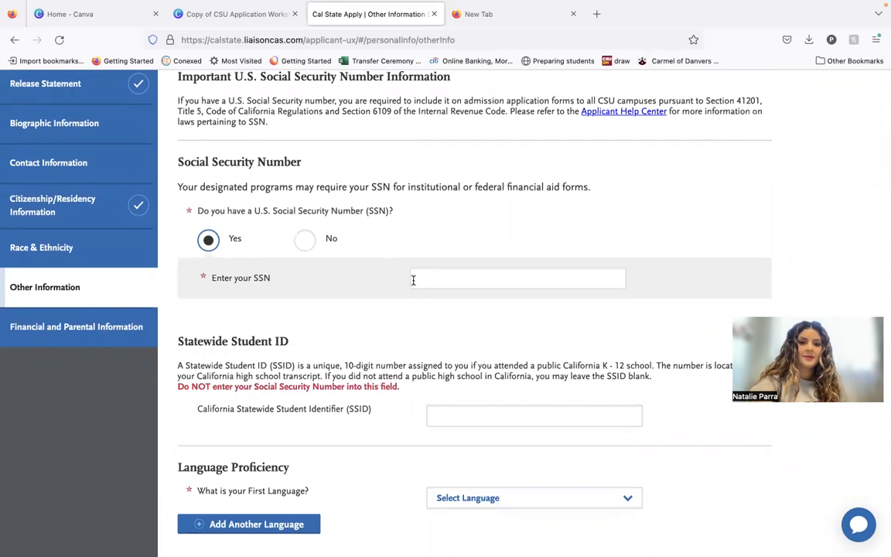
Try the No answer for the Social Security Number question with its acknowledgement checked, and return the answer to Yes.
click(312, 243)
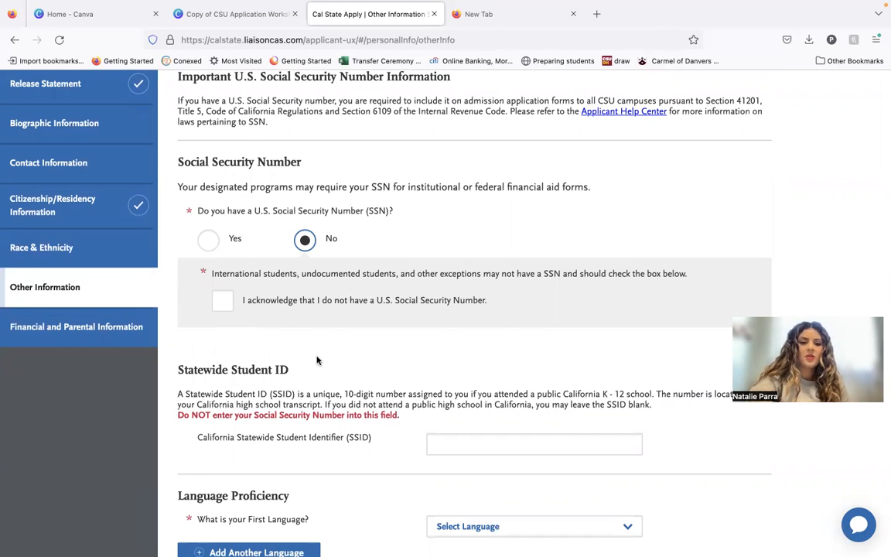
click(223, 305)
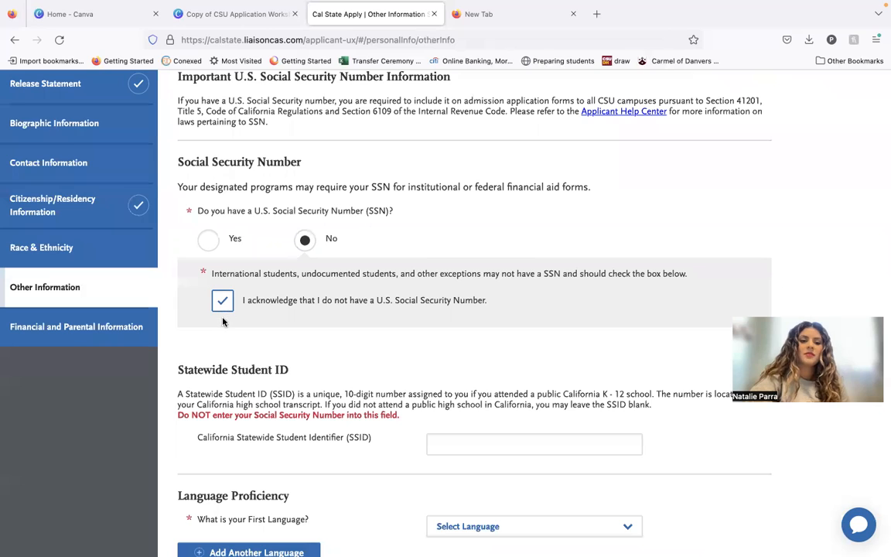
click(207, 242)
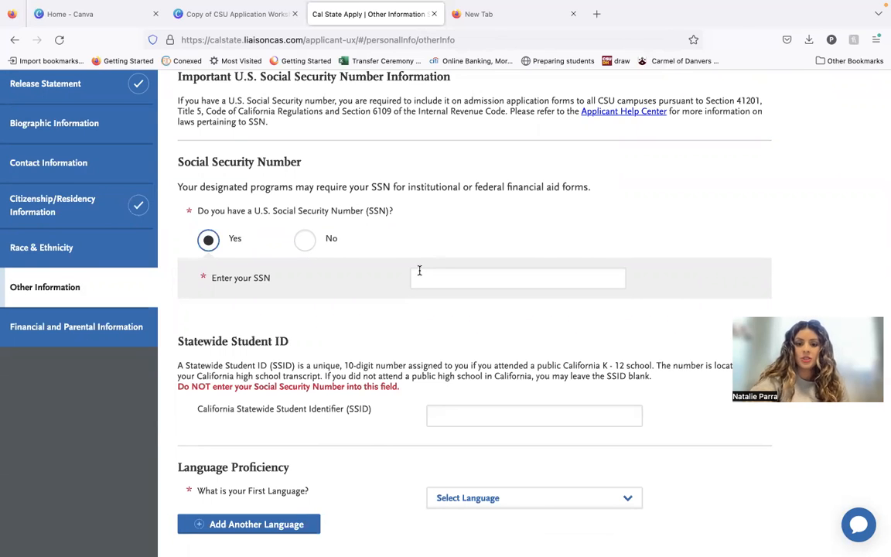
Review the student ID, language and military status questions, and set the military dependent answer to Yes, Veteran.
scroll(353, 344, down, 1)
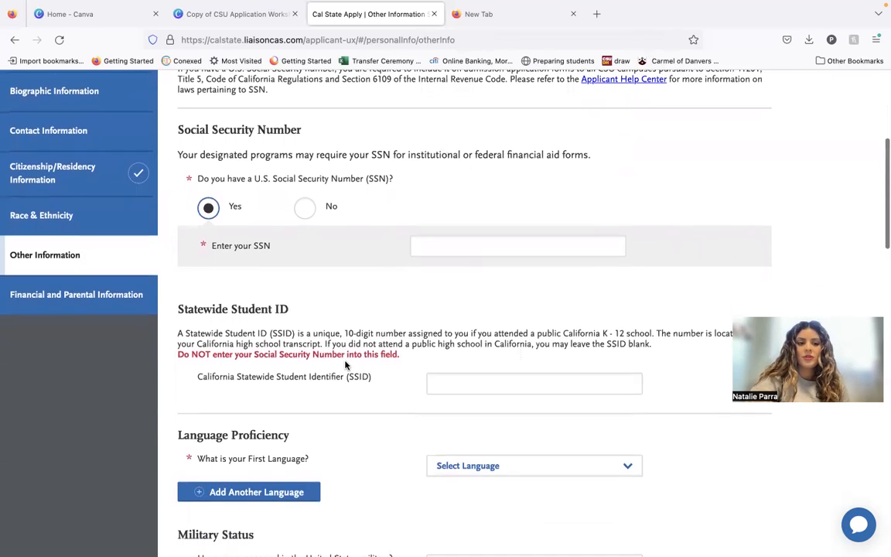
scroll(208, 371, down, 4)
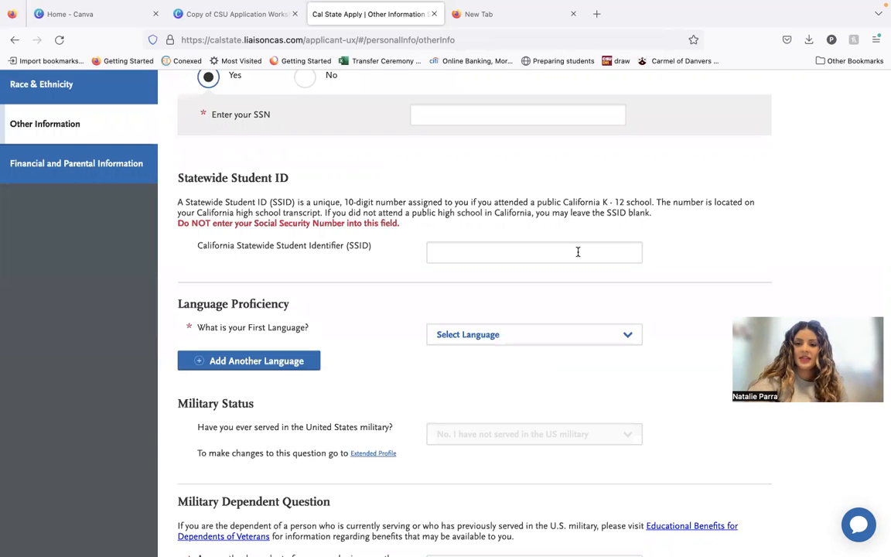
scroll(578, 252, down, 3)
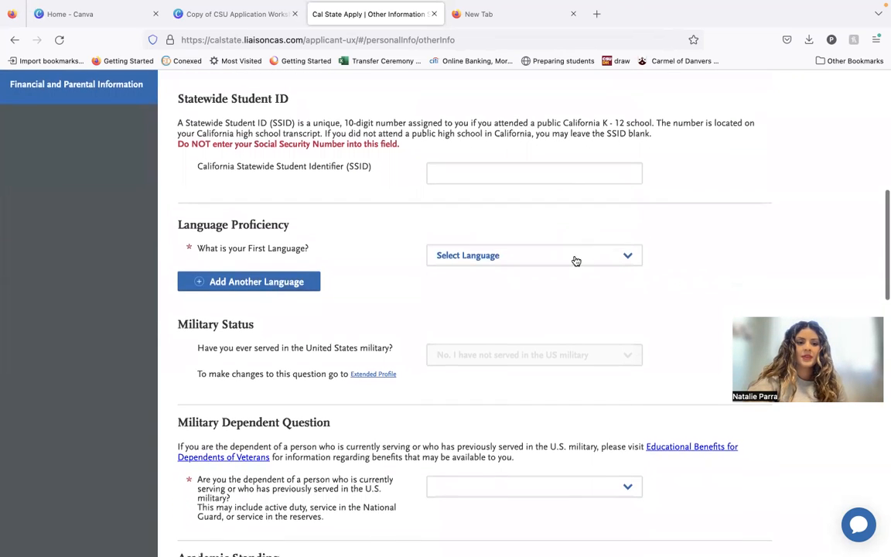
scroll(567, 201, down, 1)
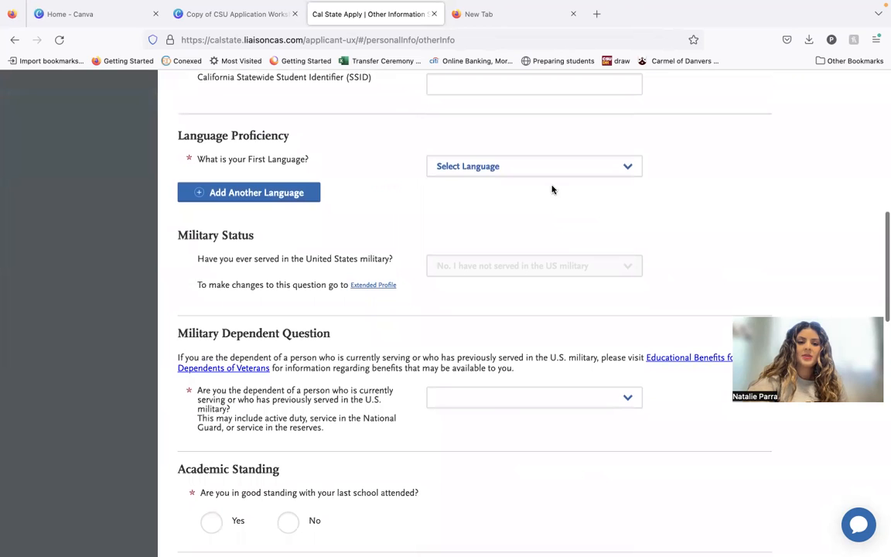
scroll(578, 381, down, 3)
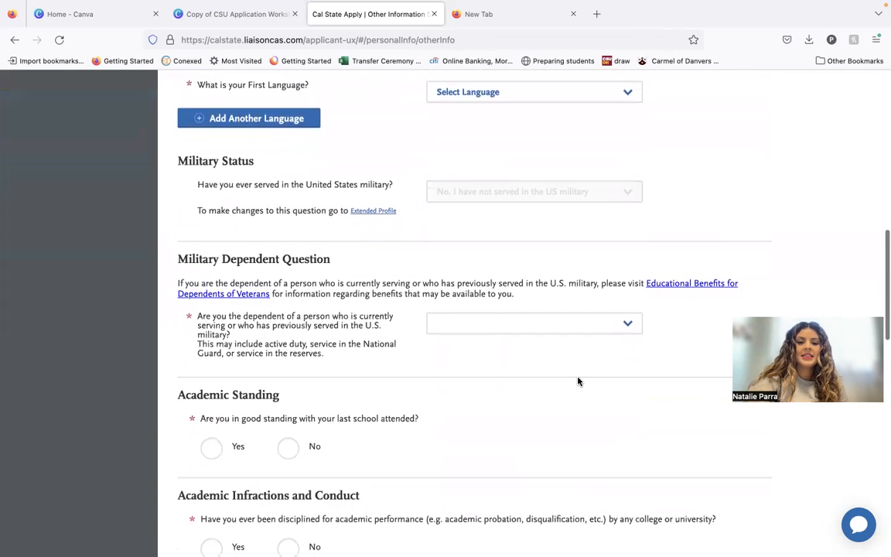
scroll(578, 381, up, 2)
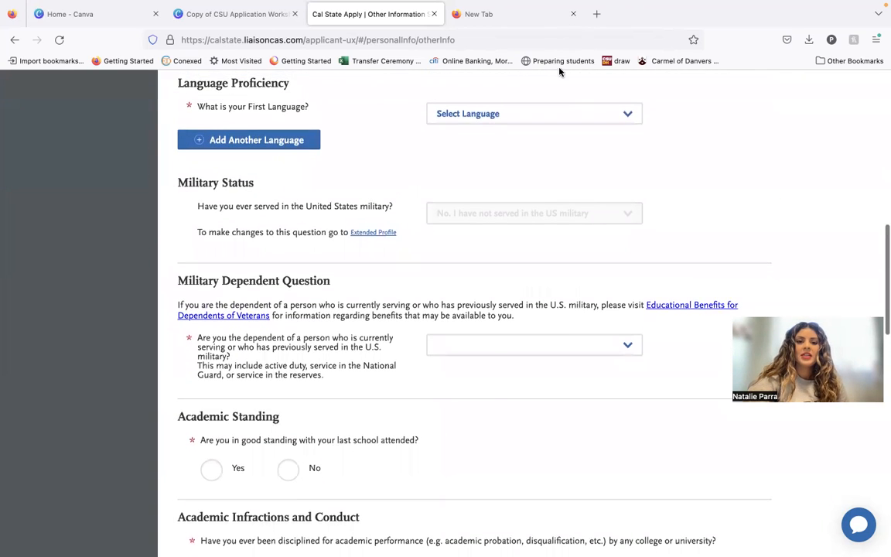
scroll(531, 318, down, 1)
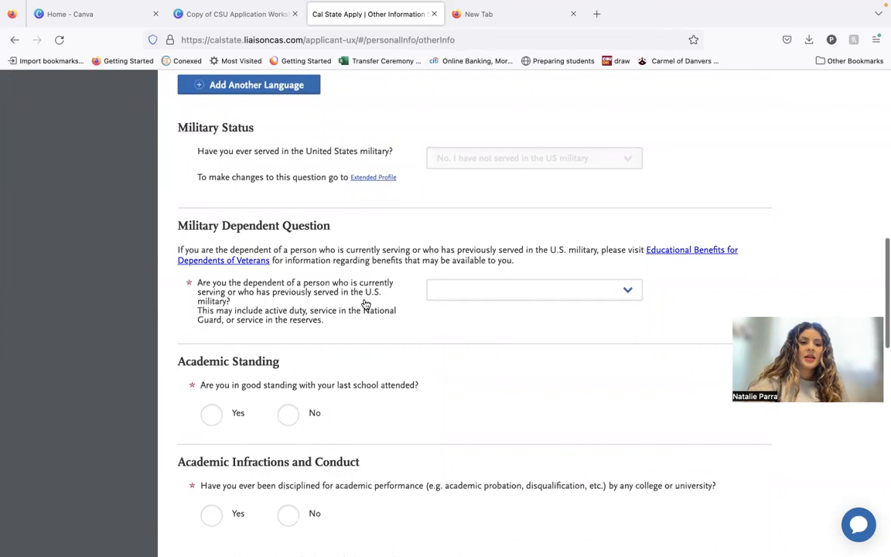
click(463, 294)
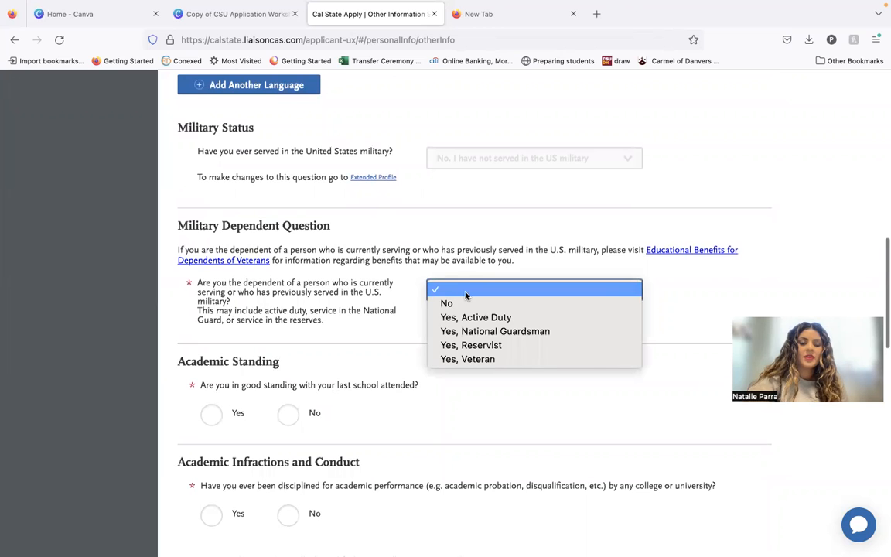
click(483, 360)
Answer Yes to being in good standing with the last school attended.
scroll(482, 368, down, 1)
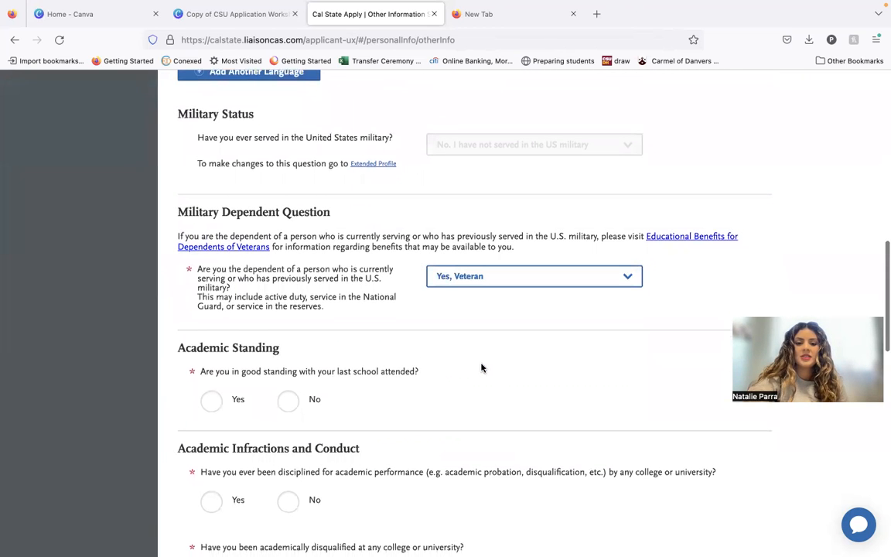
scroll(478, 294, down, 3)
scroll(477, 294, down, 2)
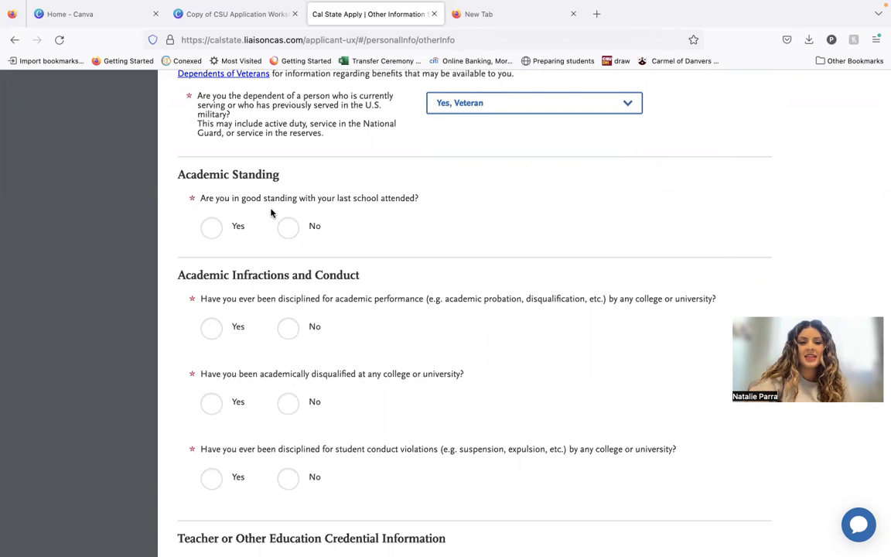
click(211, 226)
Try Yes for the academic performance discipline question, and set all three Academic Infractions and Conduct answers to No.
scroll(260, 369, down, 1)
scroll(261, 370, down, 2)
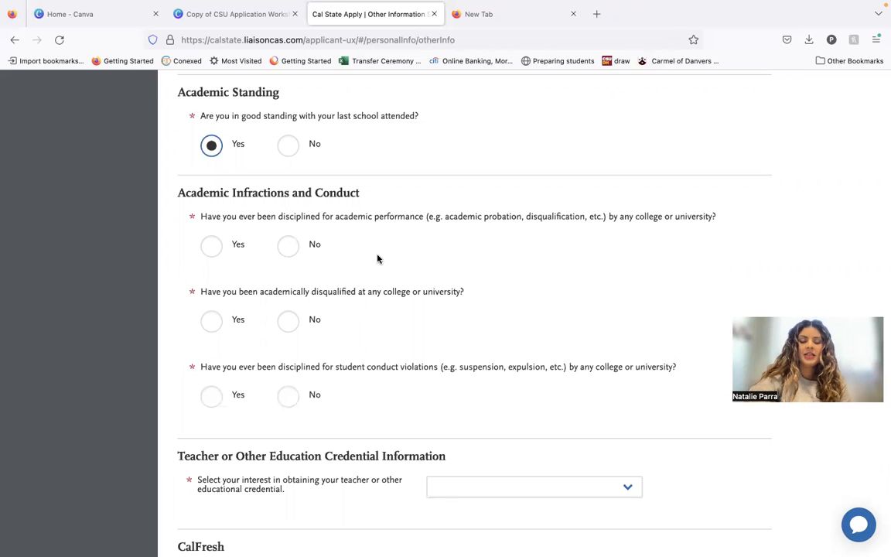
click(207, 254)
scroll(236, 304, down, 2)
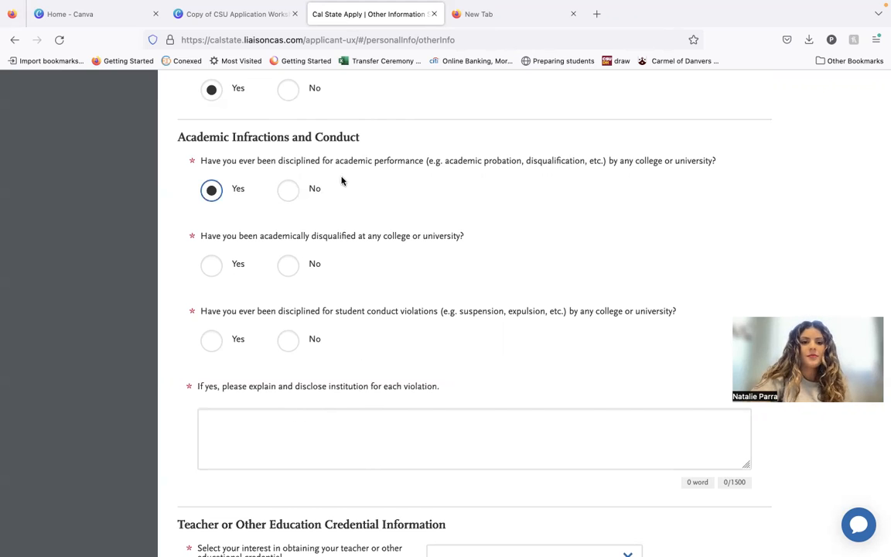
click(287, 190)
click(293, 265)
click(290, 343)
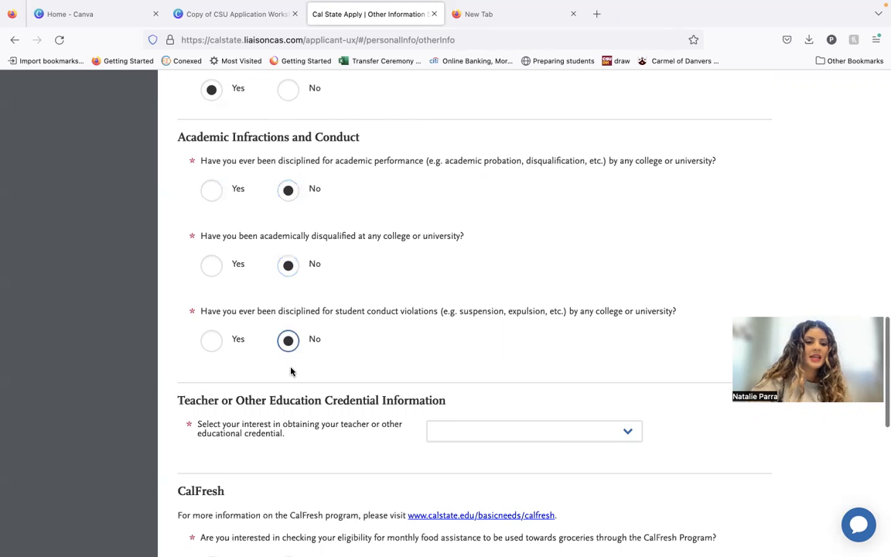
Recheck the academic infractions answers, switching the academic performance discipline question to Yes and back to No.
scroll(291, 371, down, 2)
scroll(303, 277, up, 2)
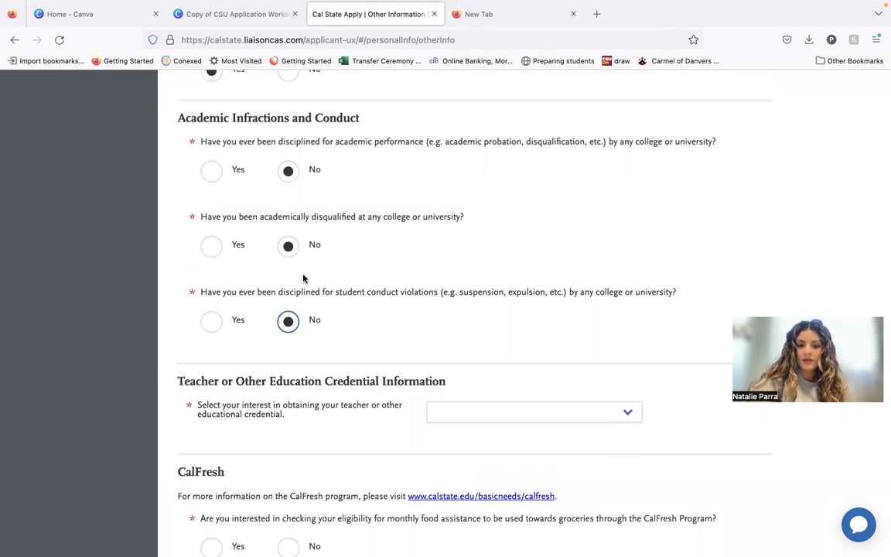
scroll(302, 277, down, 3)
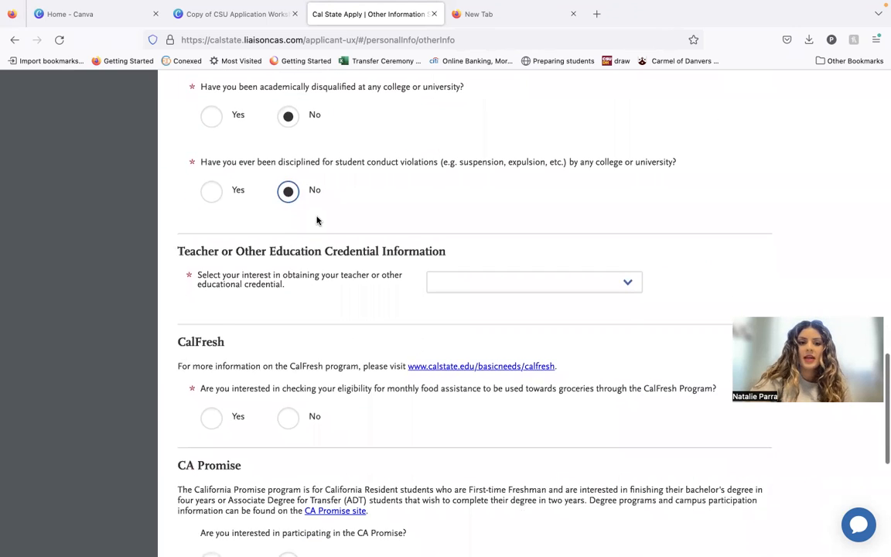
scroll(317, 221, up, 2)
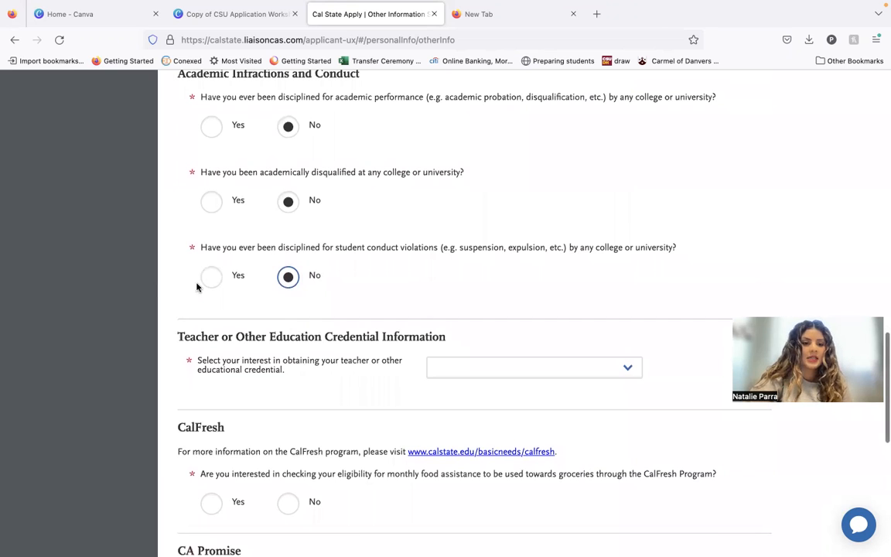
click(221, 137)
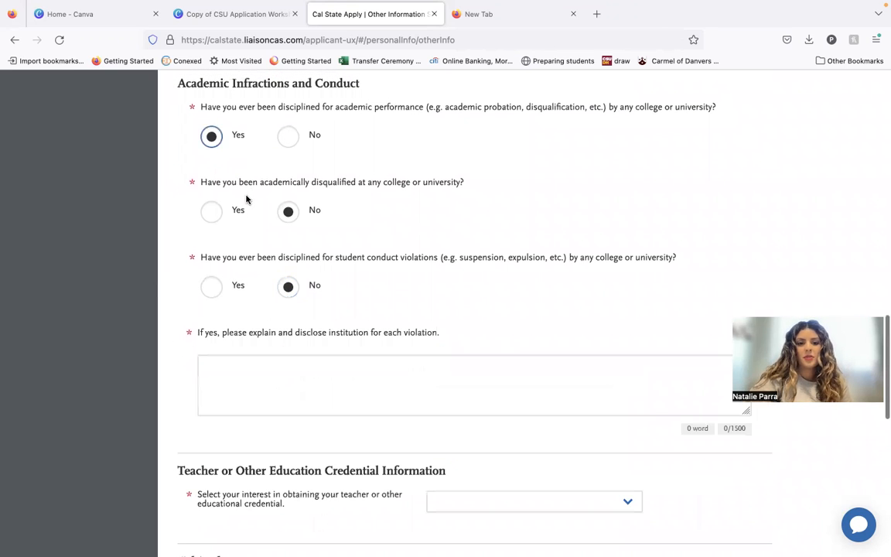
click(286, 134)
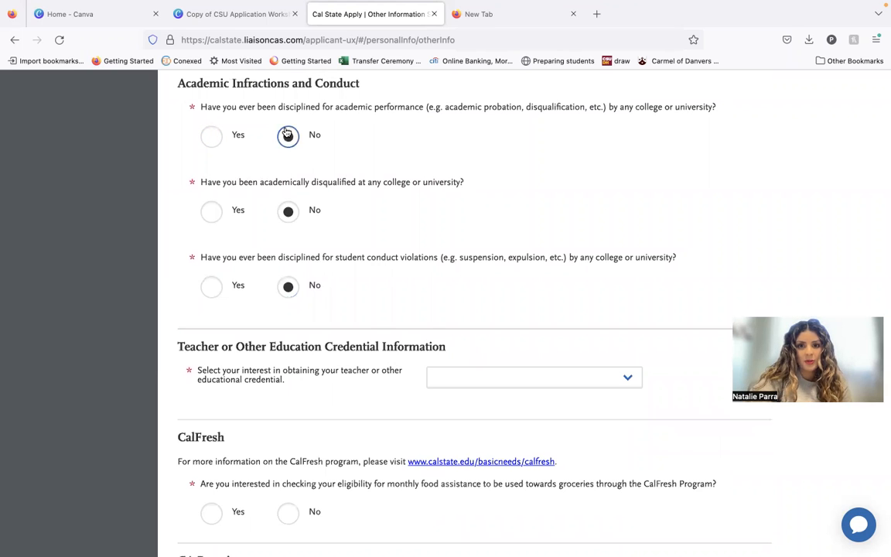
Set the teacher or other education credential interest to Not interested in a credential program.
scroll(306, 217, down, 4)
scroll(308, 207, down, 1)
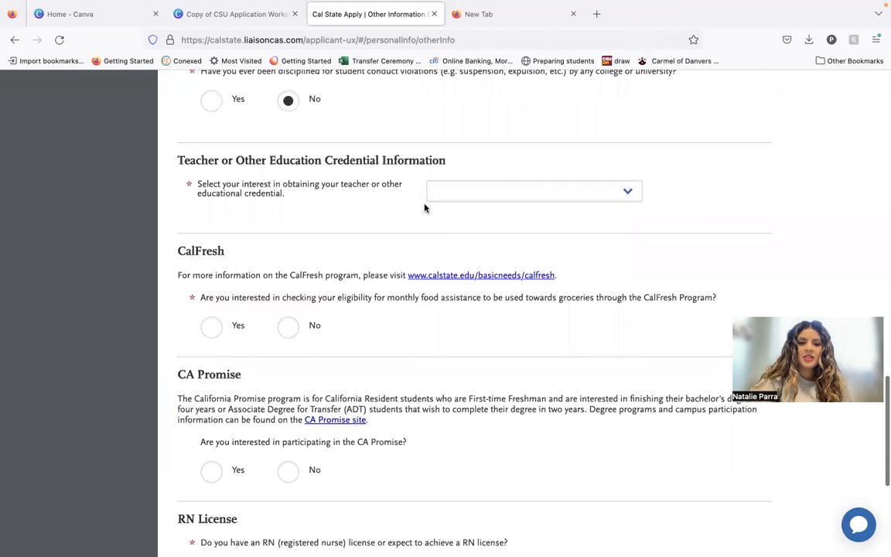
click(456, 199)
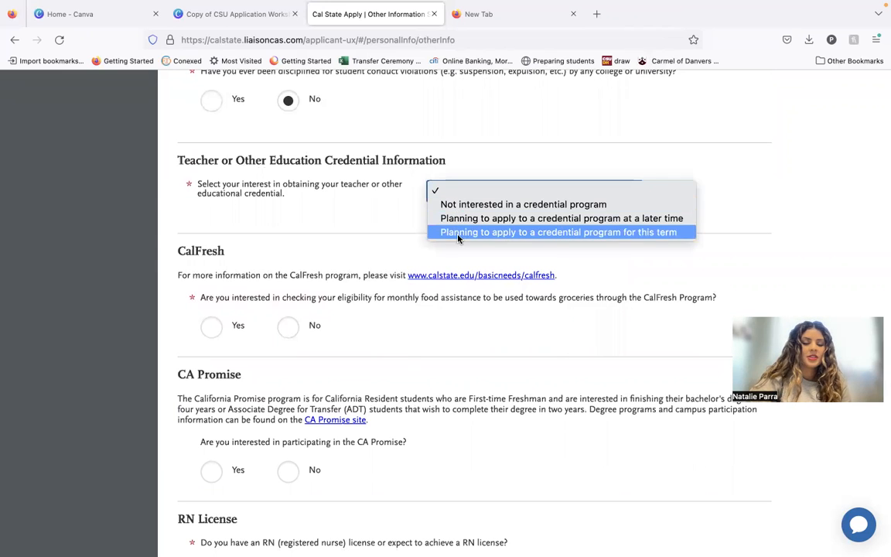
click(459, 204)
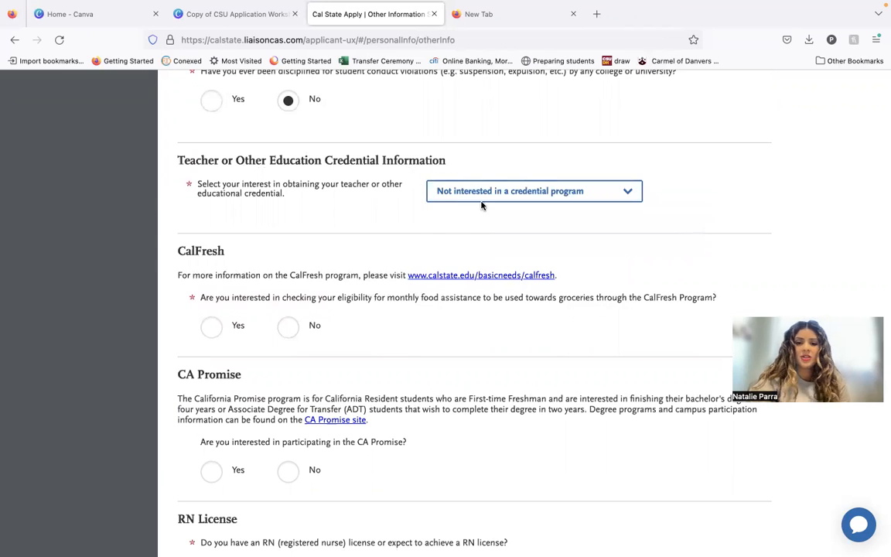
Answer Yes to both the CalFresh eligibility question and the CA Promise participation question.
scroll(482, 205, down, 3)
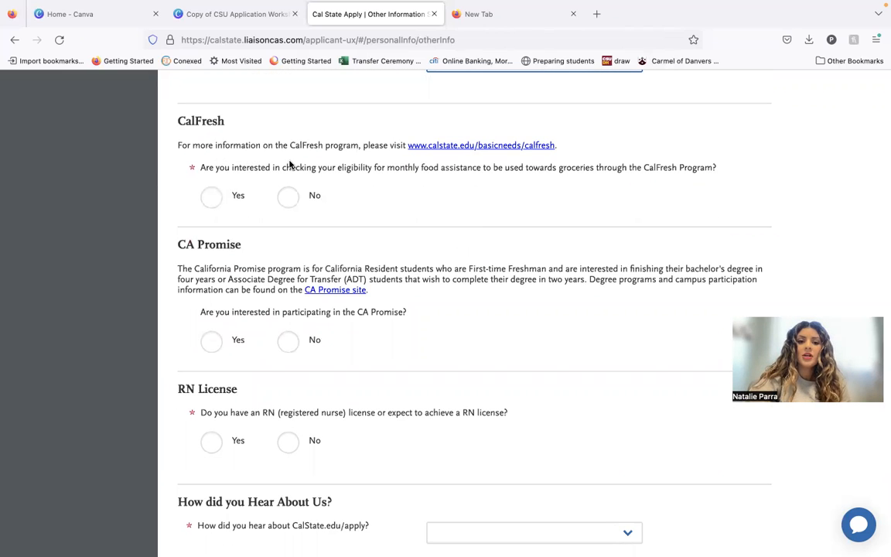
click(211, 196)
scroll(251, 267, down, 1)
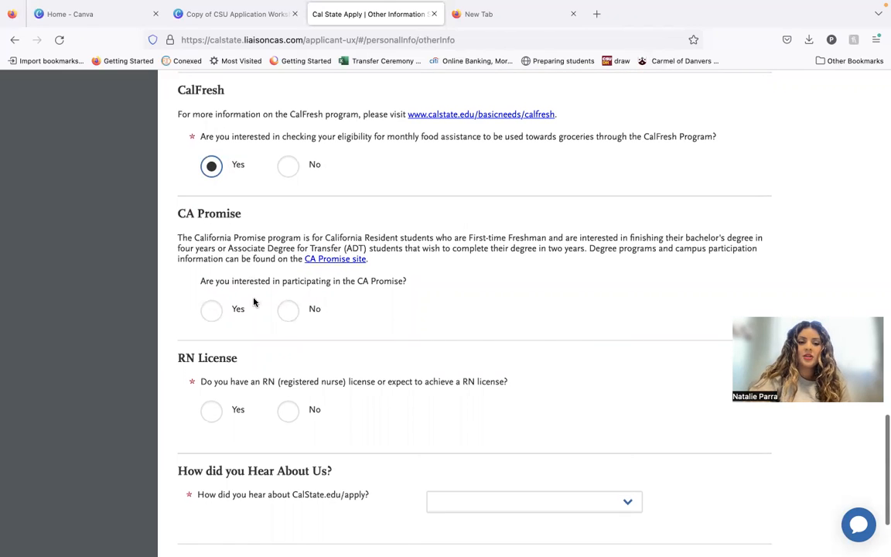
scroll(255, 306, down, 2)
scroll(261, 294, up, 1)
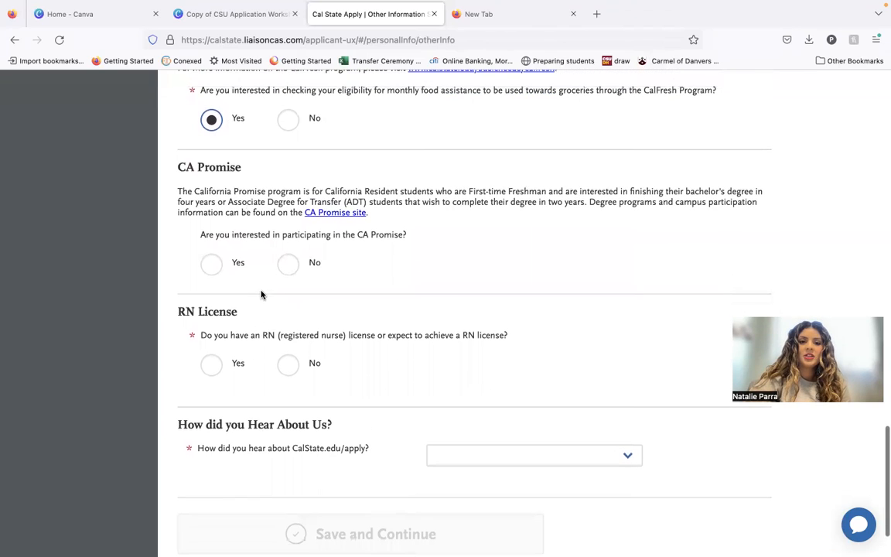
scroll(352, 291, down, 1)
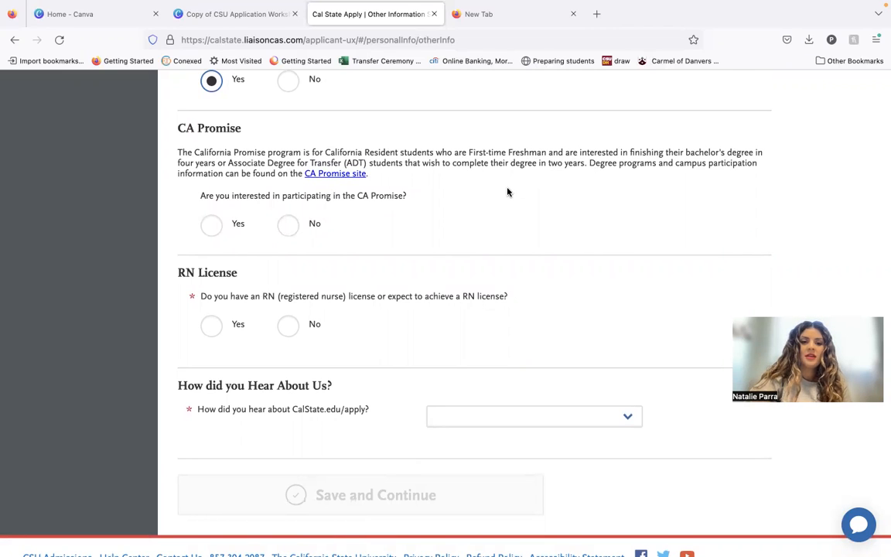
scroll(305, 290, down, 1)
click(220, 216)
scroll(302, 272, down, 1)
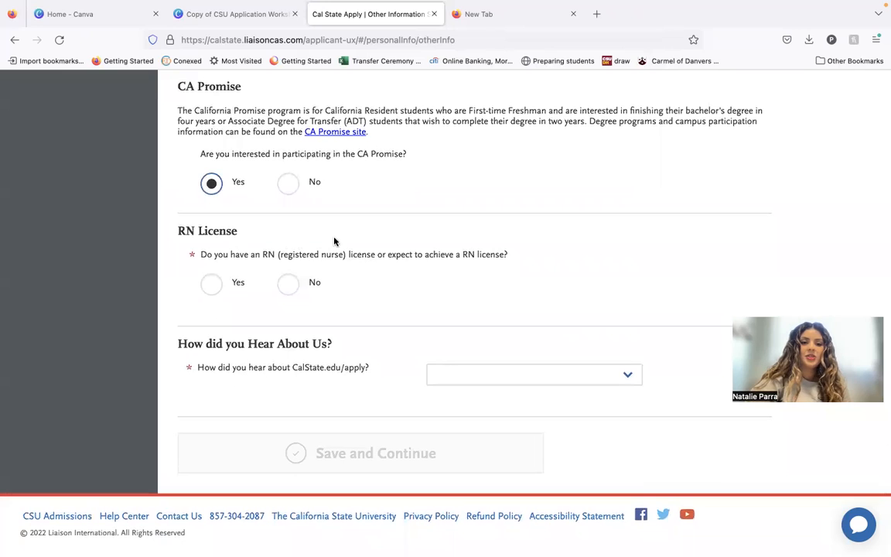
Try Yes for the RN License question, and set its answer to No.
click(217, 288)
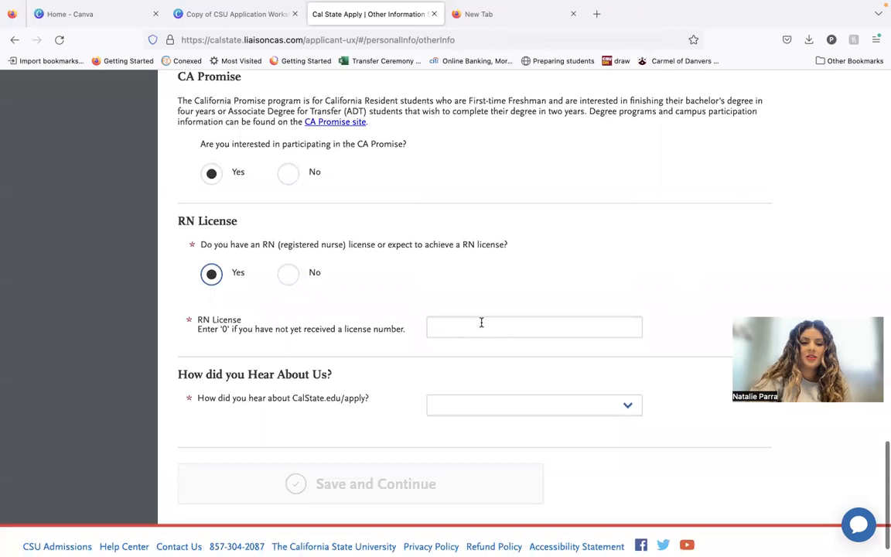
scroll(464, 313, down, 1)
click(290, 246)
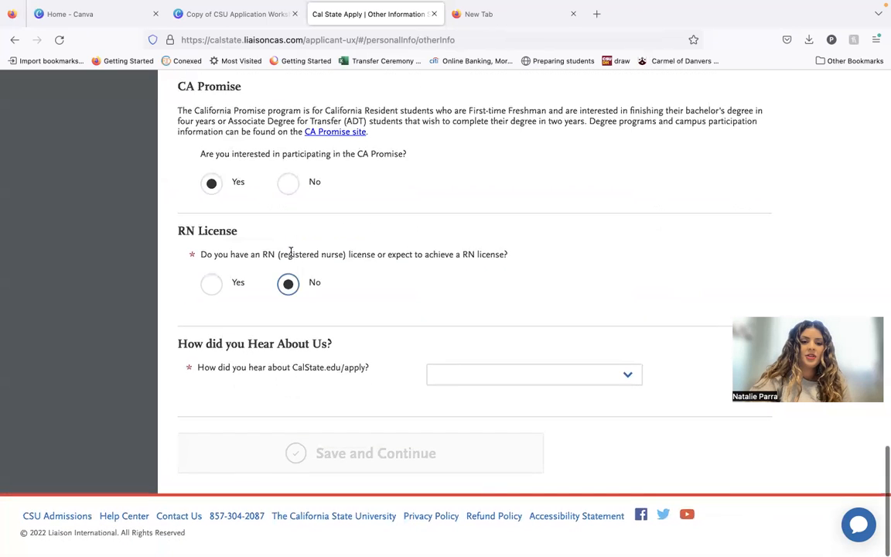
Review the choices for how you heard about CalState.edu/apply and select Counselor/Advisor.
click(498, 373)
scroll(488, 270, down, 1)
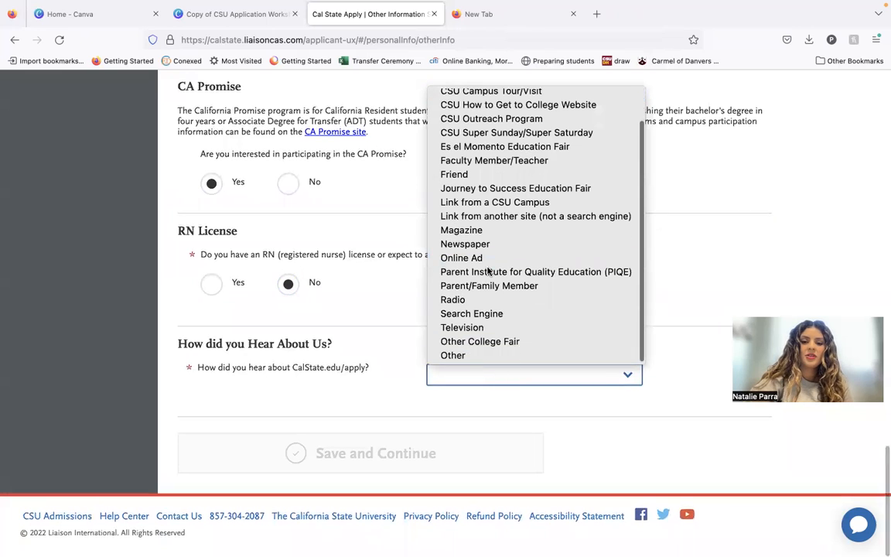
scroll(501, 250, up, 1)
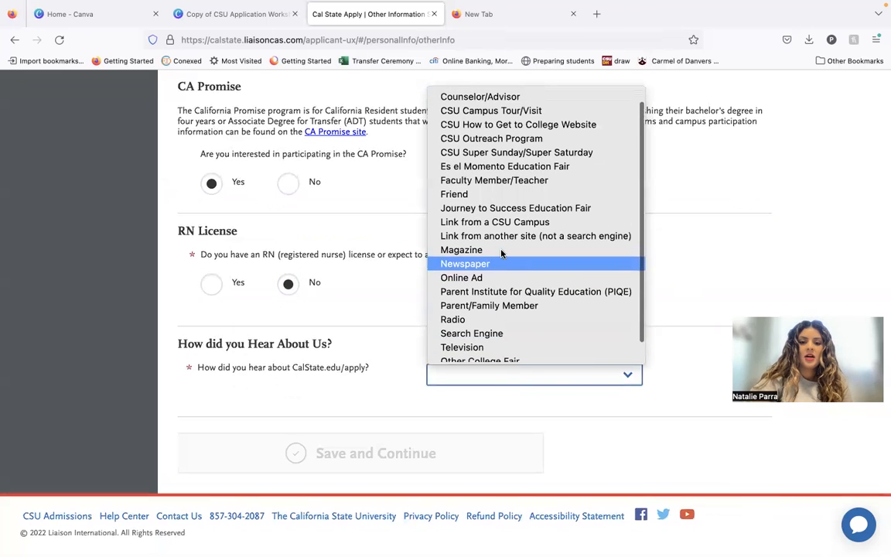
scroll(502, 253, up, 1)
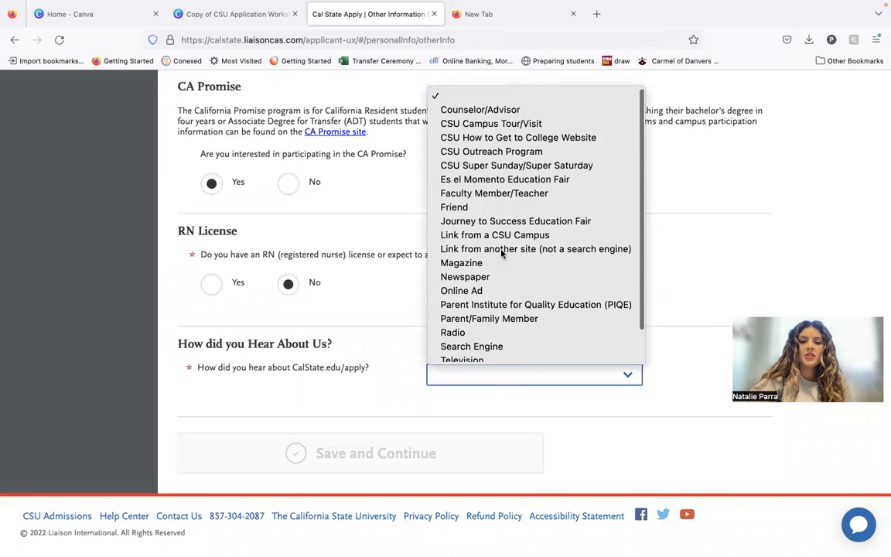
click(489, 117)
Leave the Other Information section and open the Financial and Parental Information section.
scroll(403, 356, up, 1)
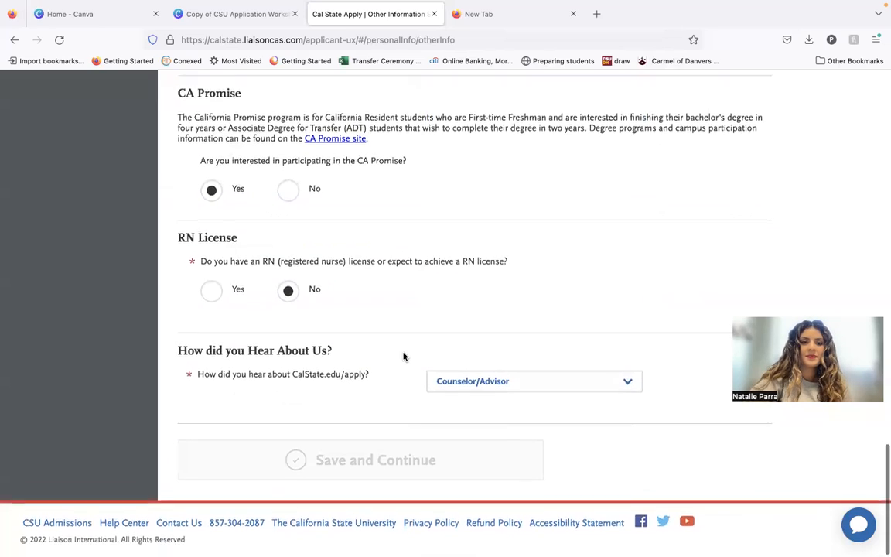
scroll(403, 356, up, 15)
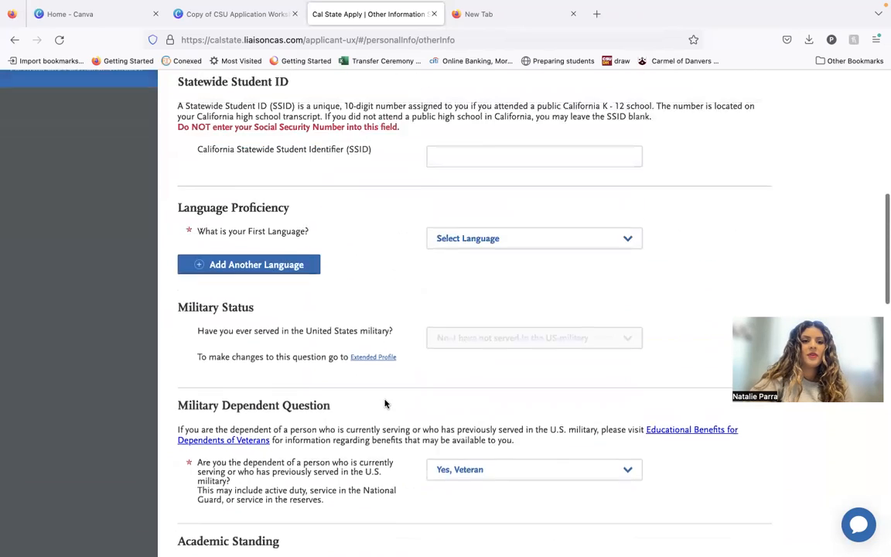
scroll(385, 404, up, 6)
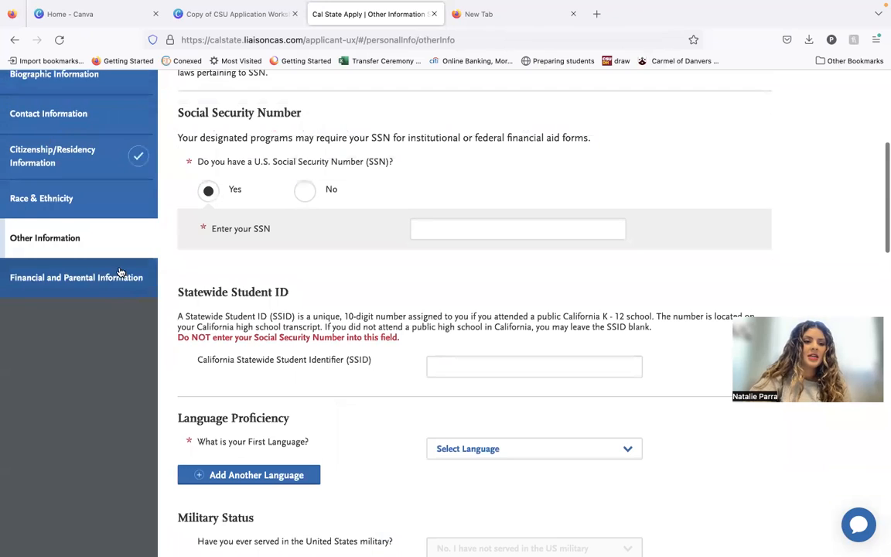
click(119, 276)
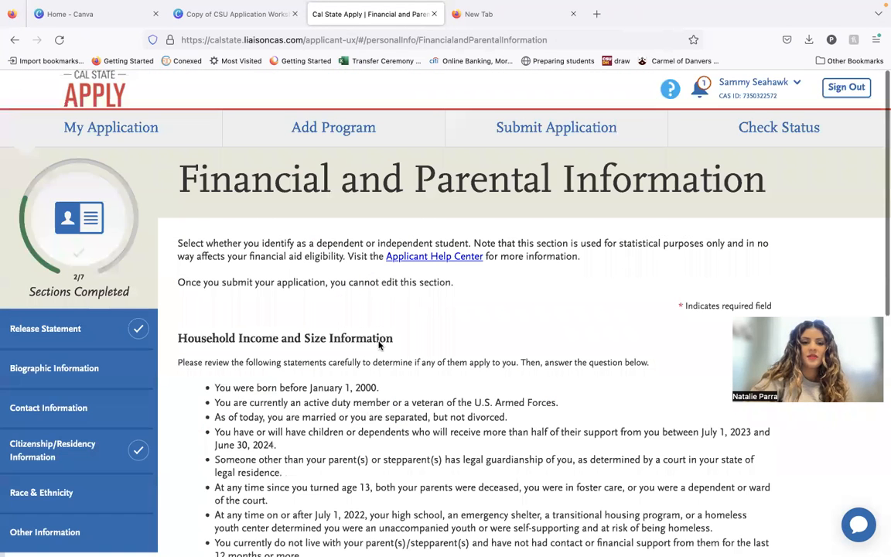
Review the household statements, try "One or more of the above statements apply to me", and look at the Independent questions.
scroll(348, 317, down, 5)
scroll(320, 291, up, 2)
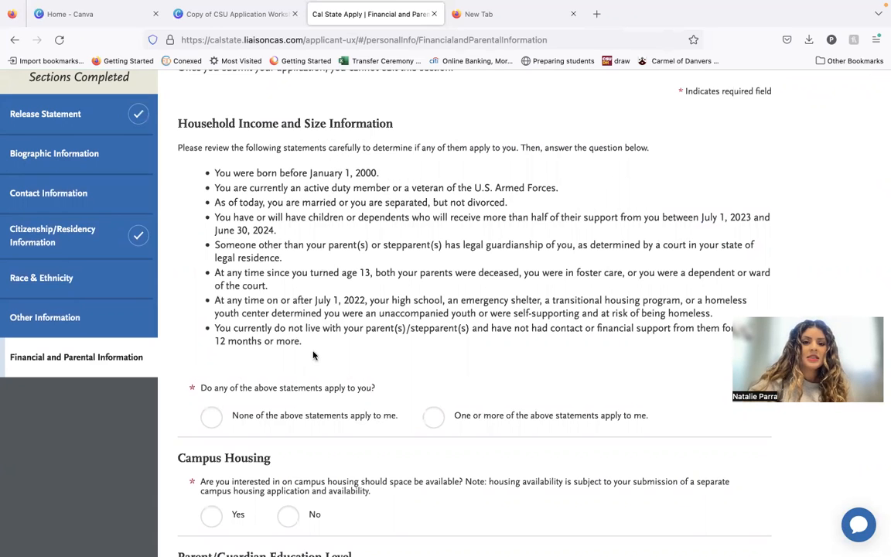
click(433, 416)
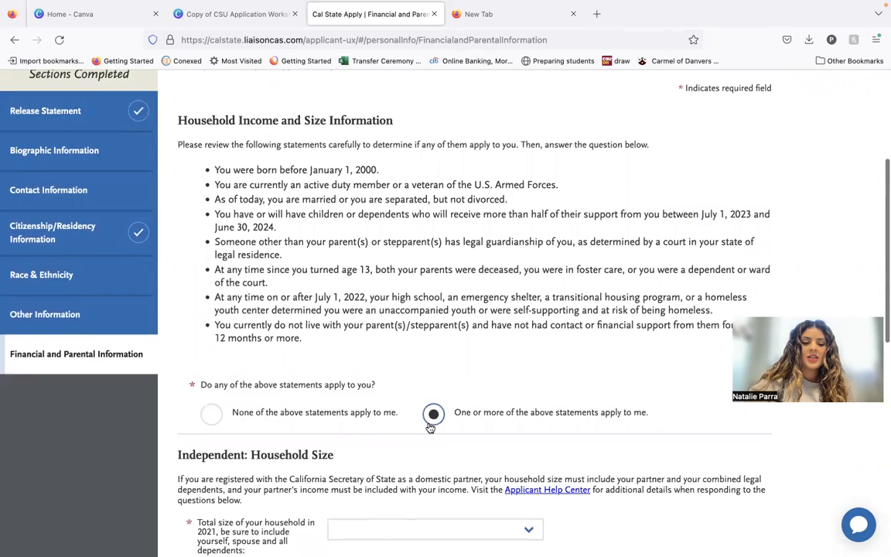
scroll(316, 383, down, 3)
scroll(285, 321, up, 3)
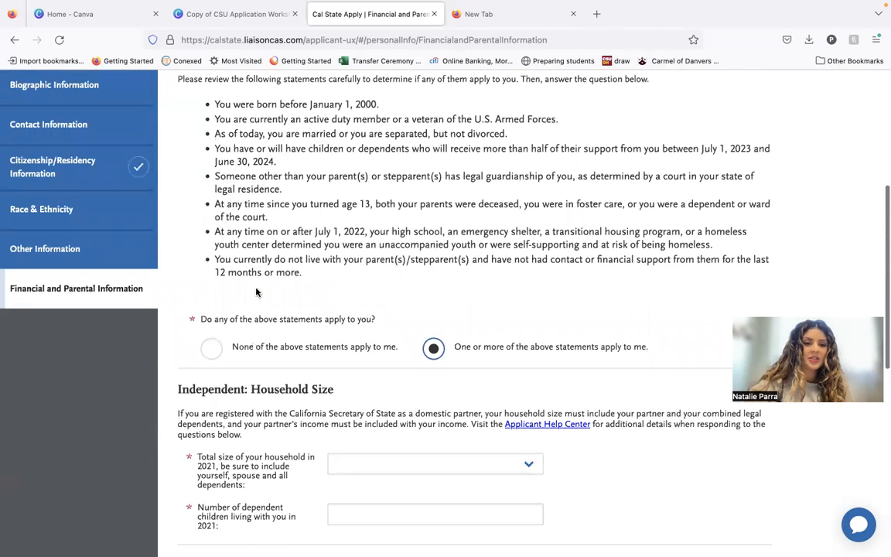
Select "None of the above statements apply to me" and review the Dependent household size and income questions.
click(210, 351)
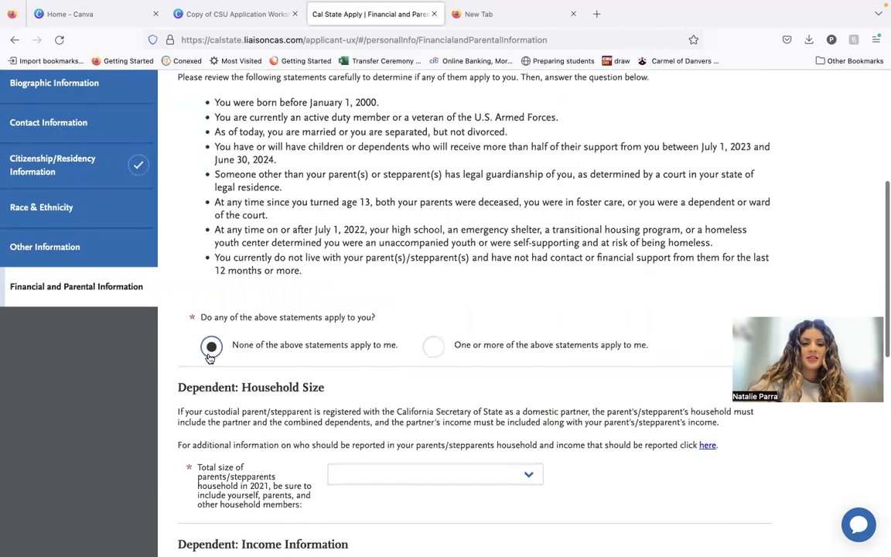
scroll(209, 359, down, 2)
scroll(255, 367, down, 1)
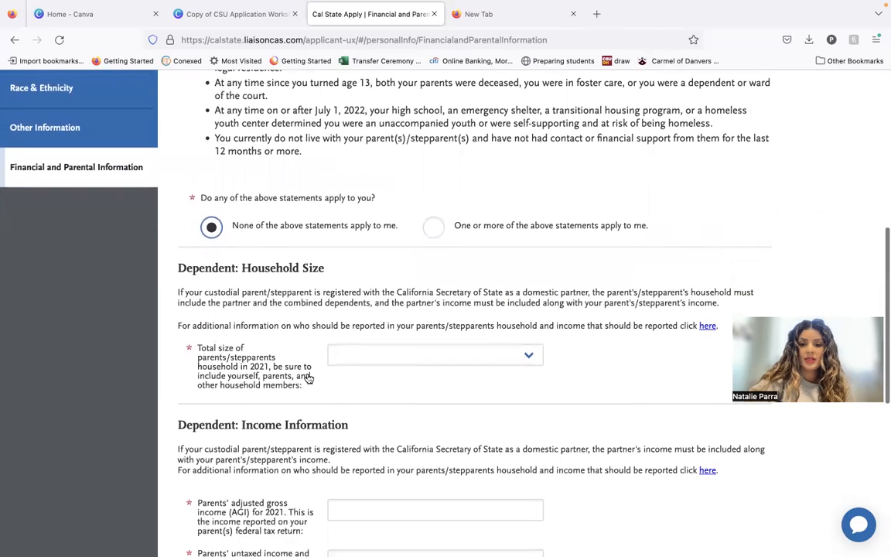
scroll(311, 383, up, 2)
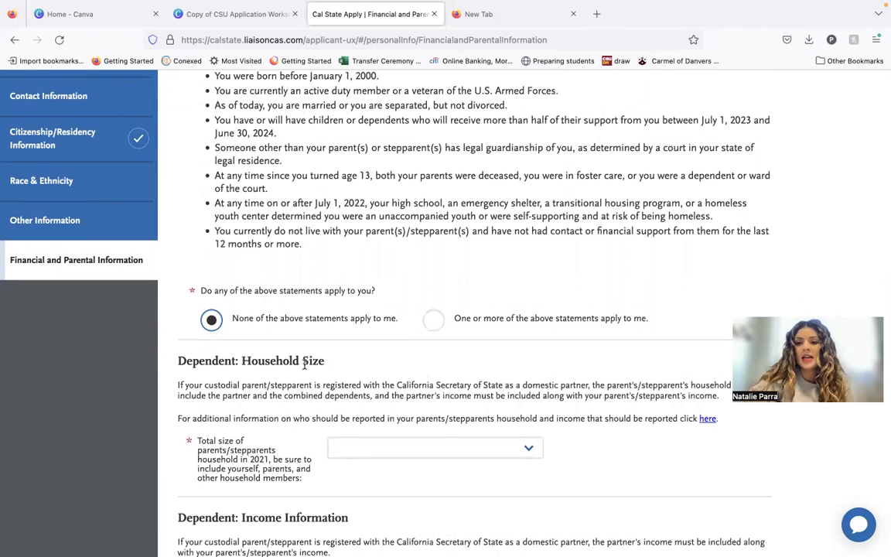
scroll(399, 317, up, 1)
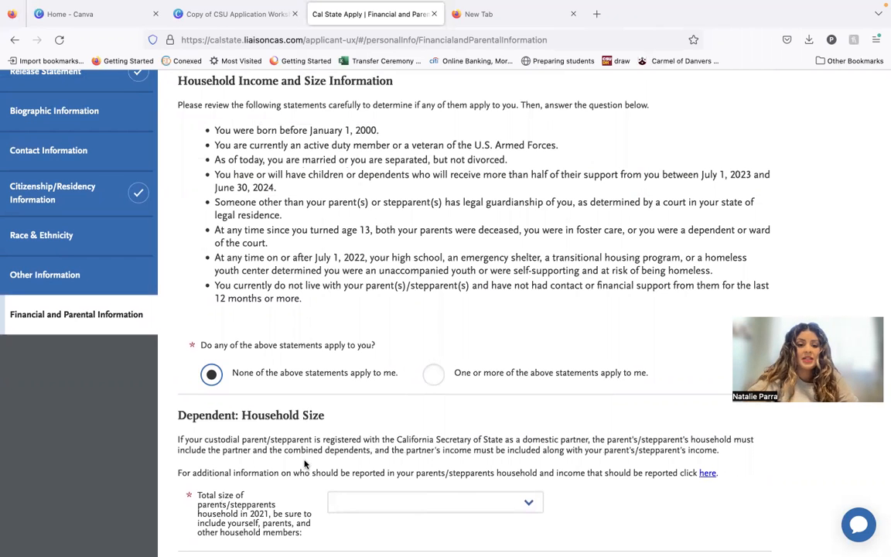
scroll(304, 464, down, 5)
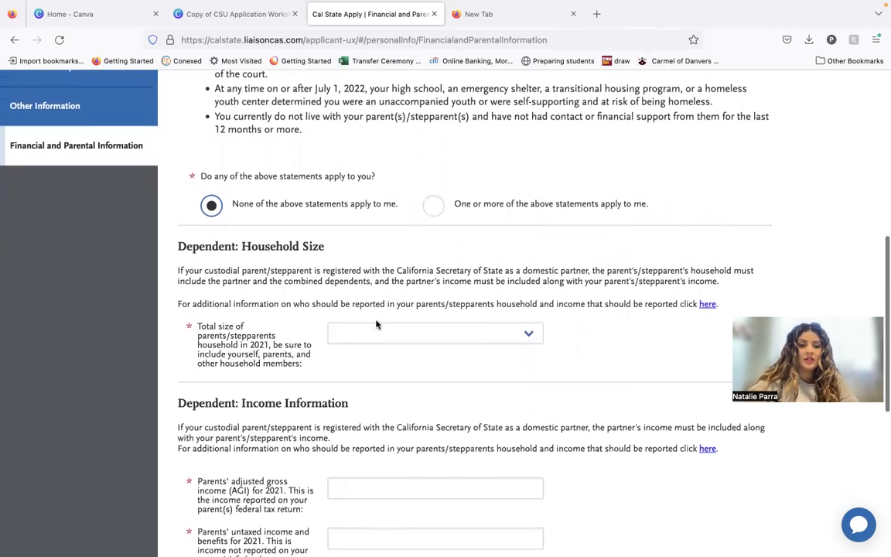
Review the household size choices and the Dependent income, Campus Housing and Parent/Guardian Education Level questions.
click(378, 332)
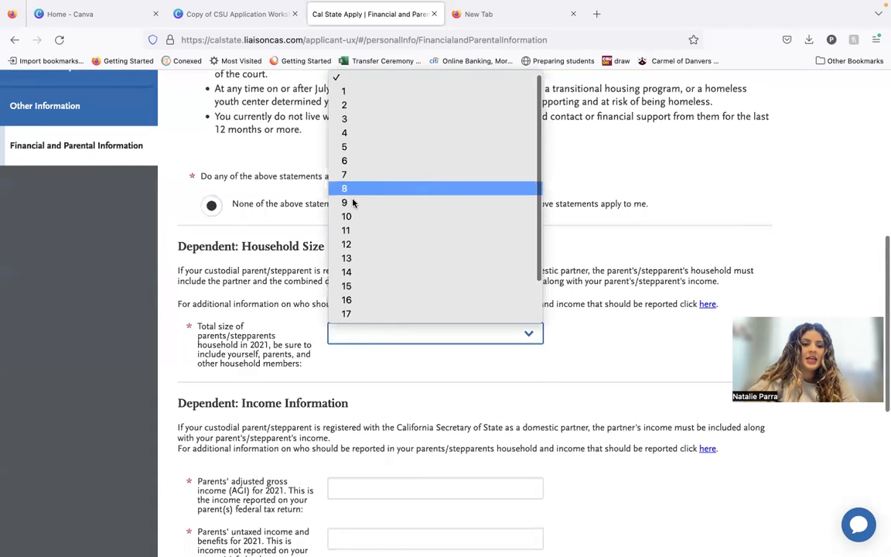
click(286, 259)
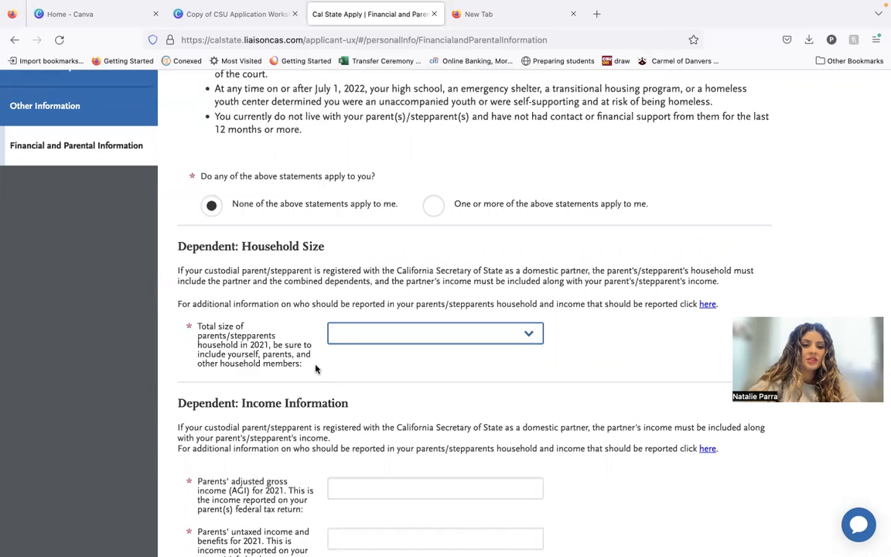
click(350, 332)
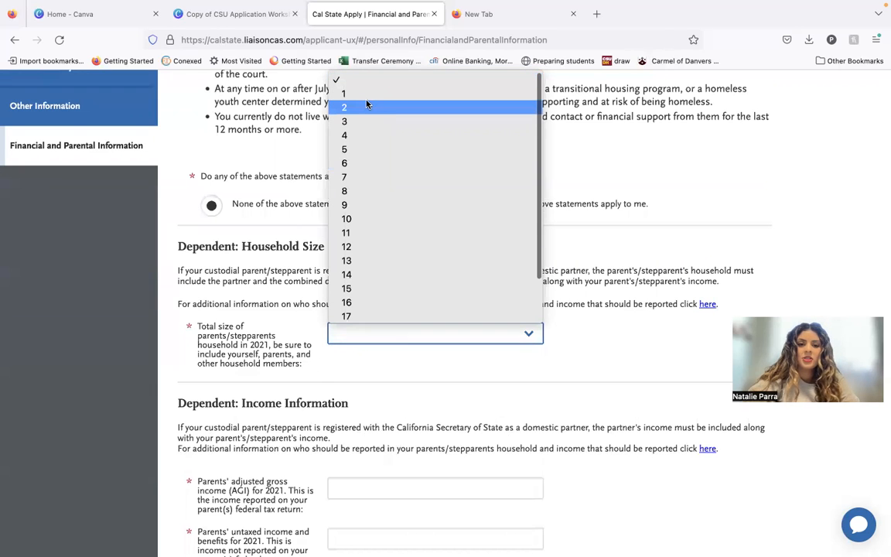
click(559, 138)
scroll(540, 185, down, 1)
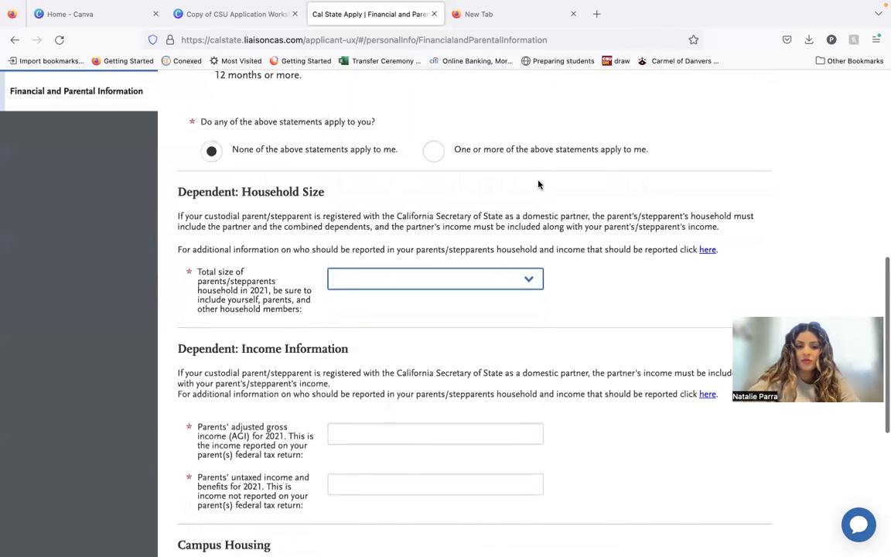
scroll(534, 185, down, 3)
scroll(472, 185, down, 2)
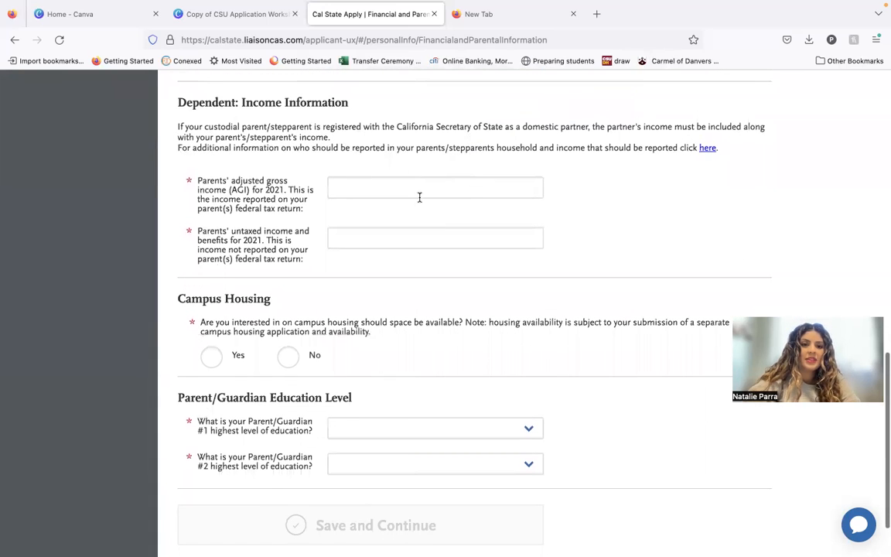
scroll(425, 195, down, 1)
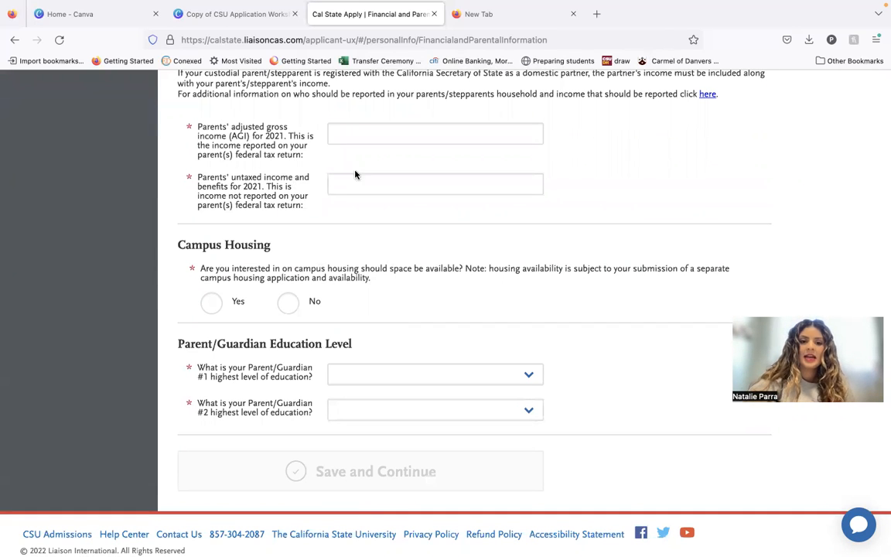
scroll(344, 275, down, 1)
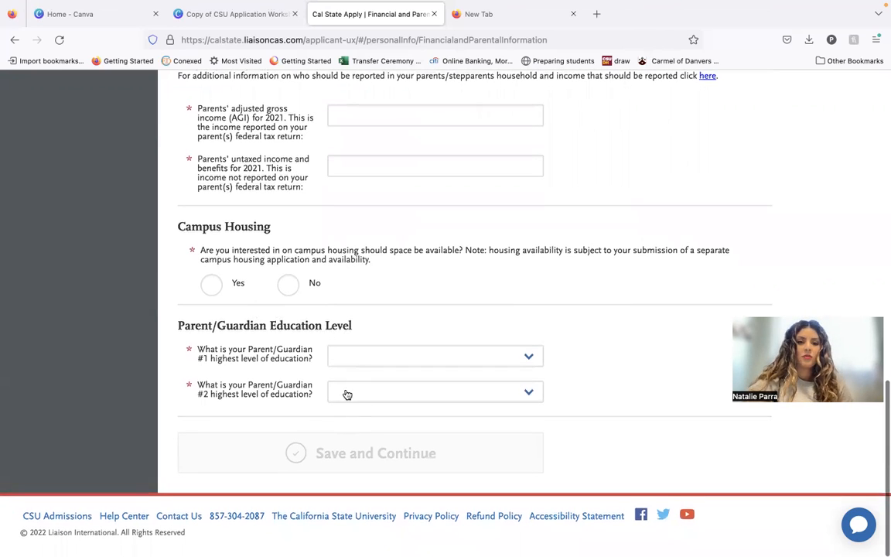
Select "One or more of the above statements apply to me" and review the Independent household size, income and housing questions.
scroll(348, 392, up, 5)
scroll(352, 383, up, 1)
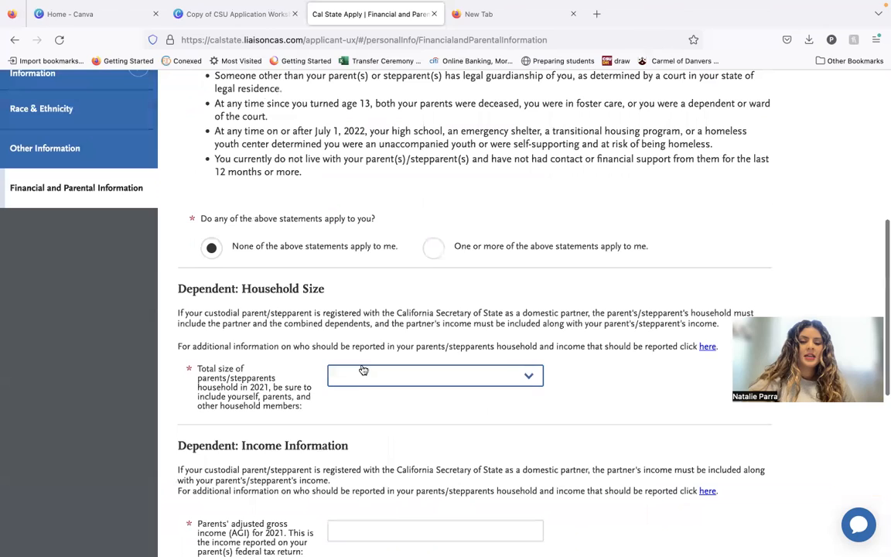
click(433, 247)
scroll(426, 159, up, 1)
scroll(385, 179, up, 1)
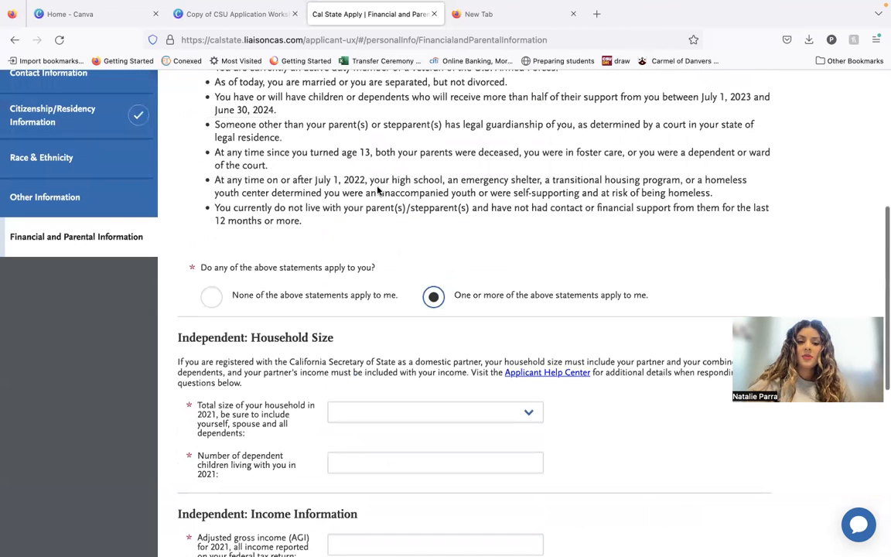
scroll(379, 189, down, 1)
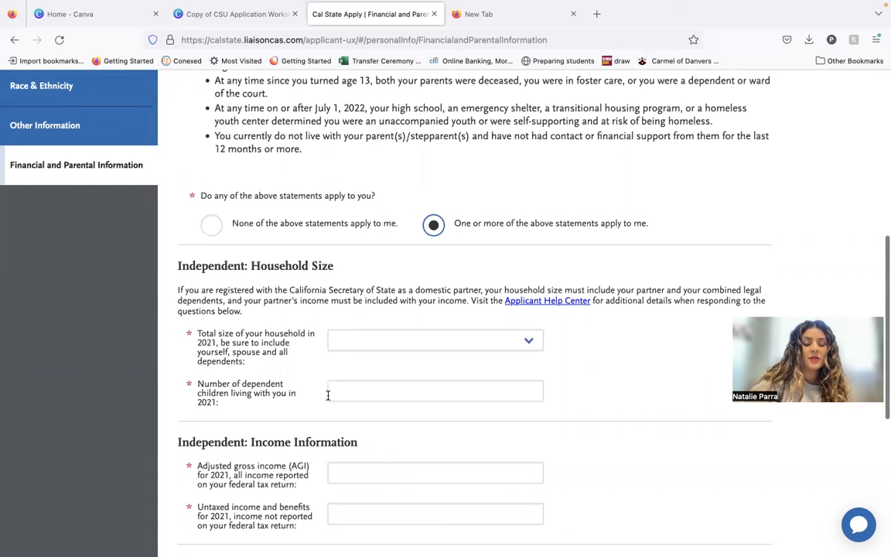
scroll(328, 395, down, 1)
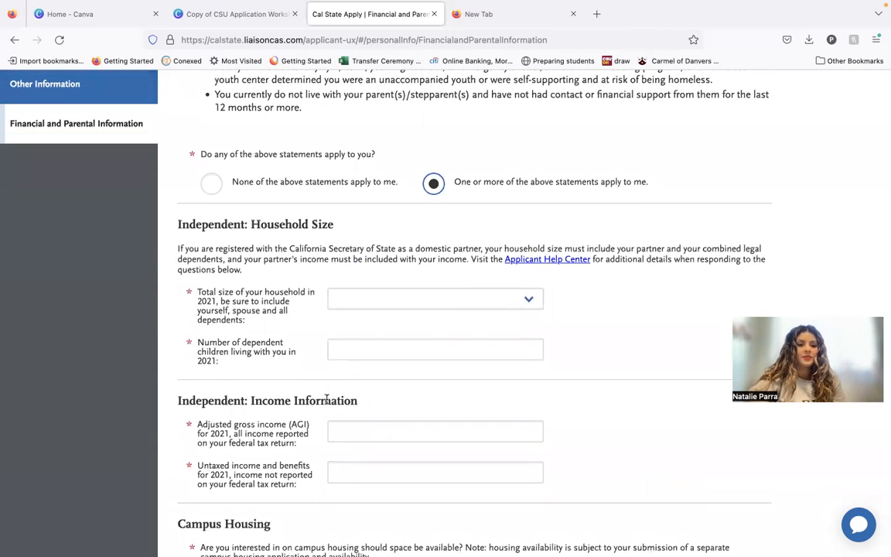
scroll(327, 398, down, 2)
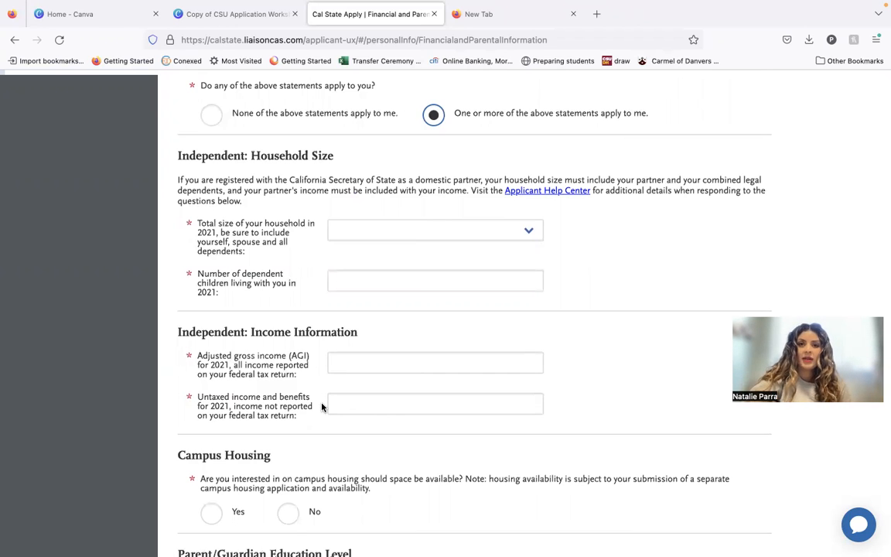
scroll(323, 407, down, 2)
scroll(321, 414, down, 4)
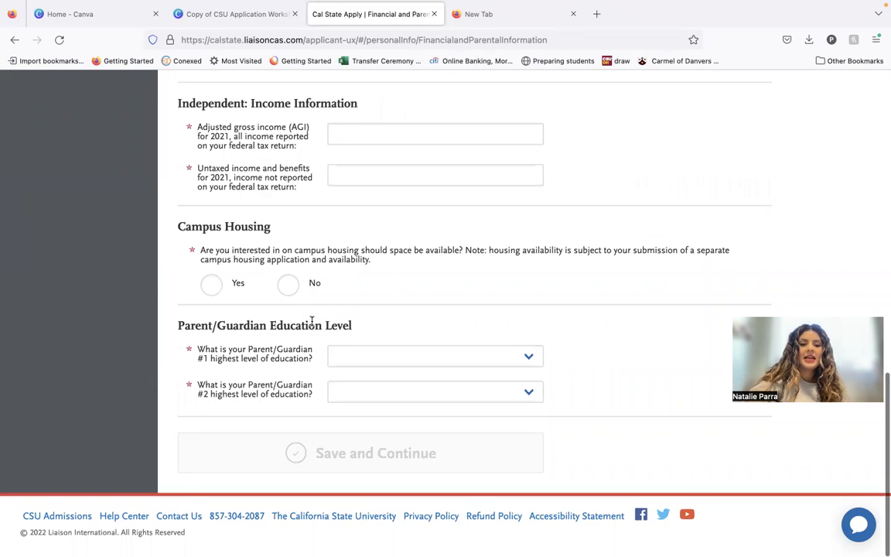
Return to the My Application dashboard and open Academic History to review its sections.
scroll(302, 398, up, 4)
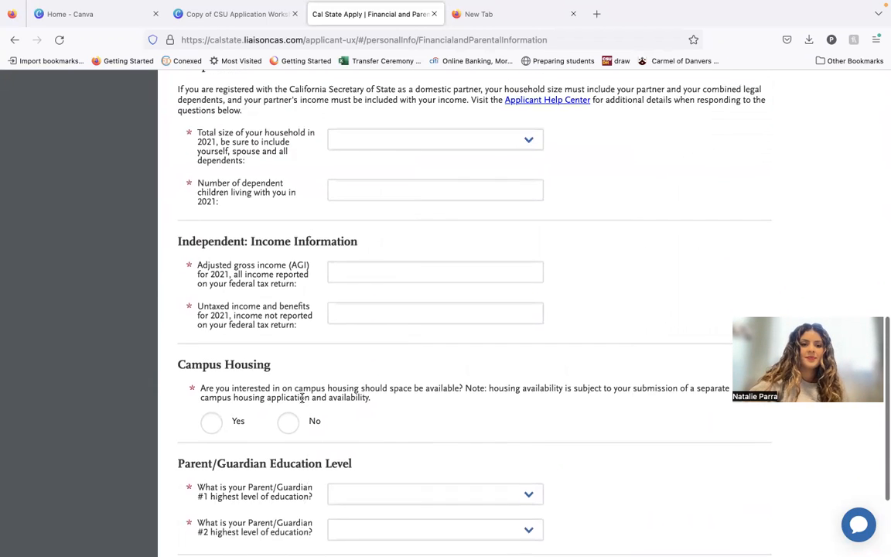
scroll(301, 398, up, 15)
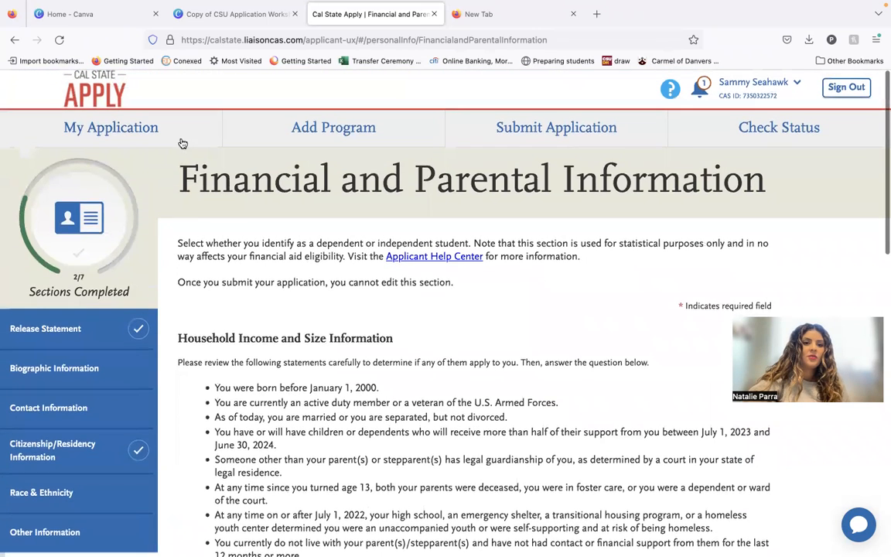
click(179, 136)
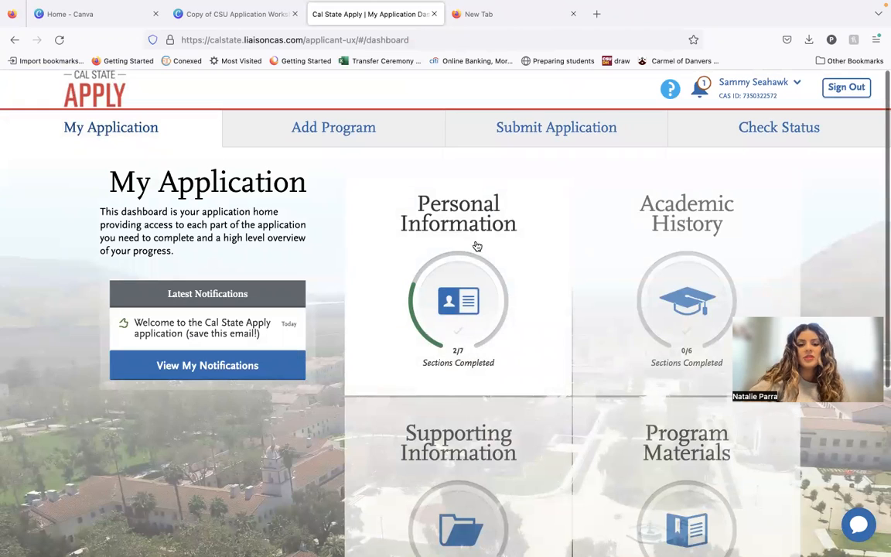
click(686, 357)
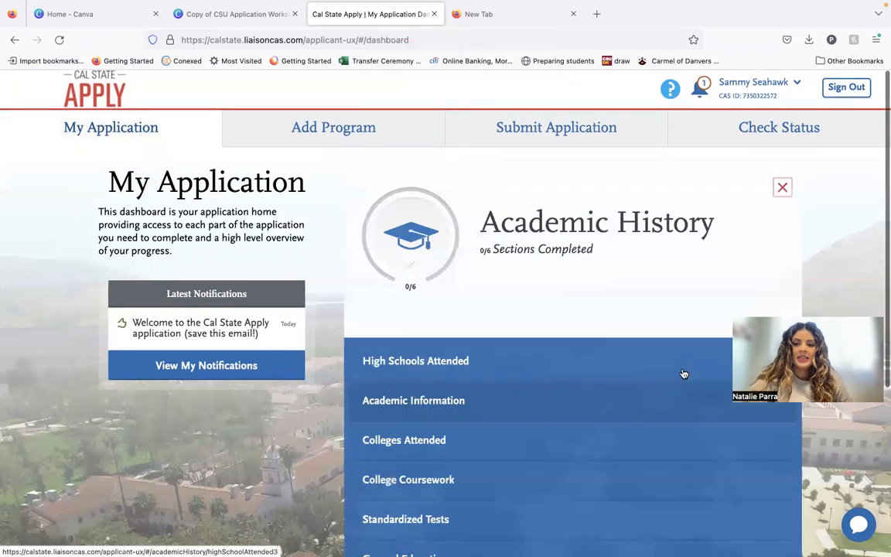
scroll(685, 374, down, 3)
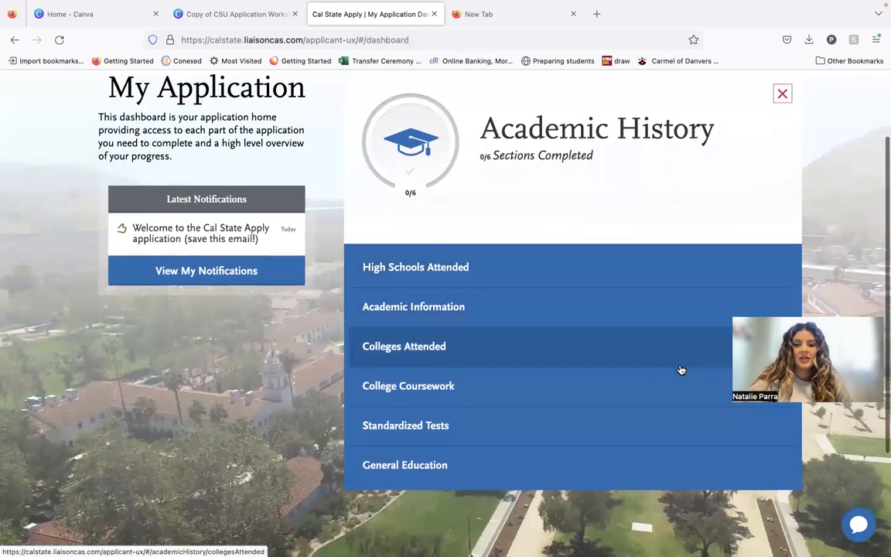
scroll(681, 370, down, 1)
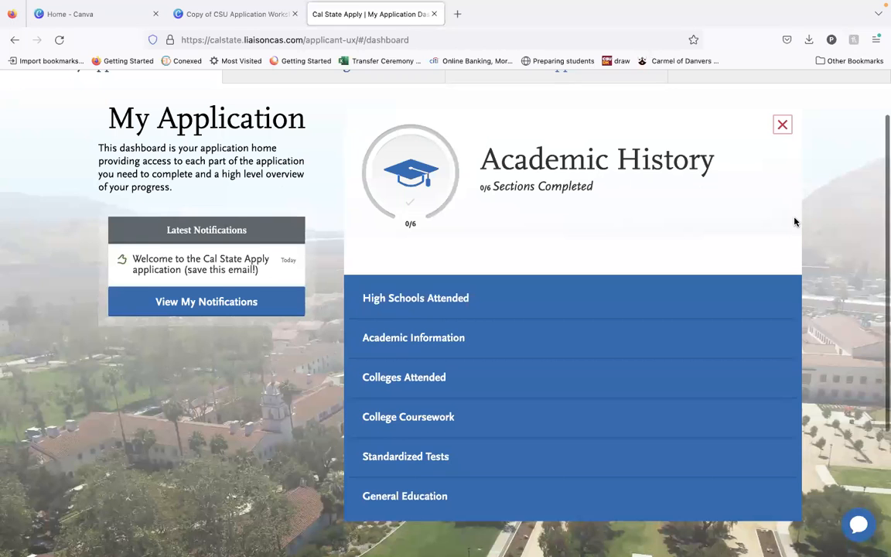
scroll(750, 244, down, 1)
scroll(750, 245, down, 1)
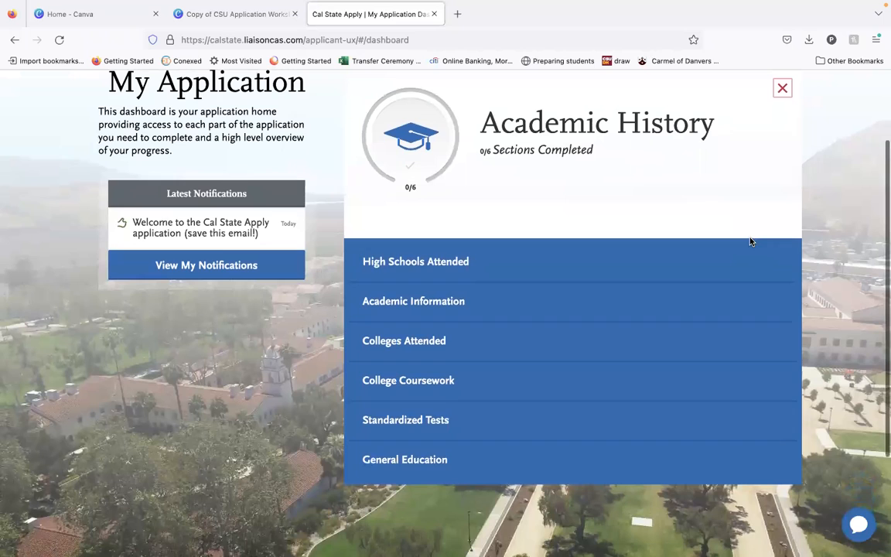
Open the High Schools Attended section and start adding a high school with United States as the country.
click(728, 272)
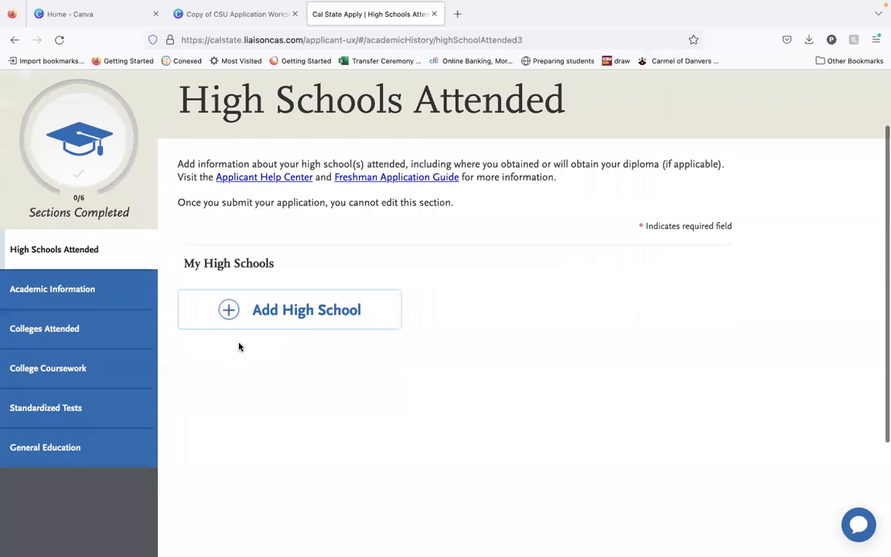
click(261, 324)
click(289, 315)
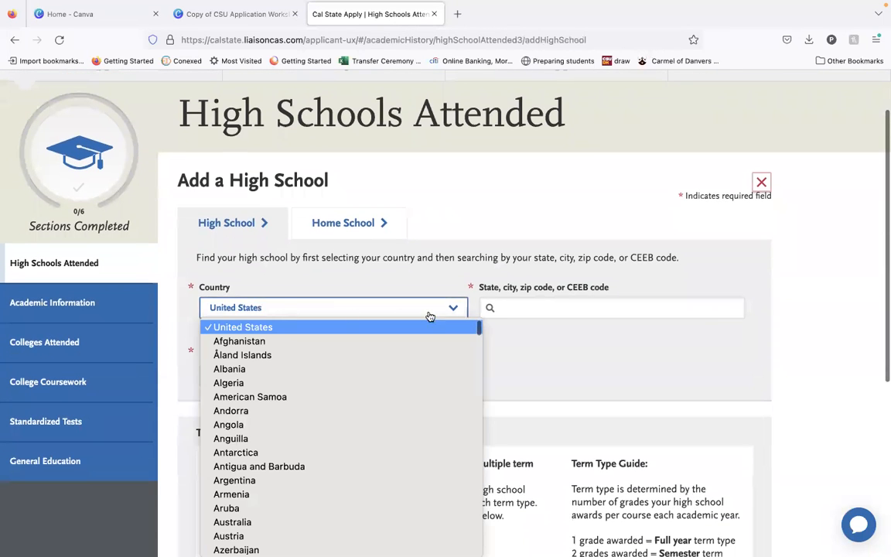
Search for schools in zip code 90731 and choose San Pedro High School.
click(569, 314)
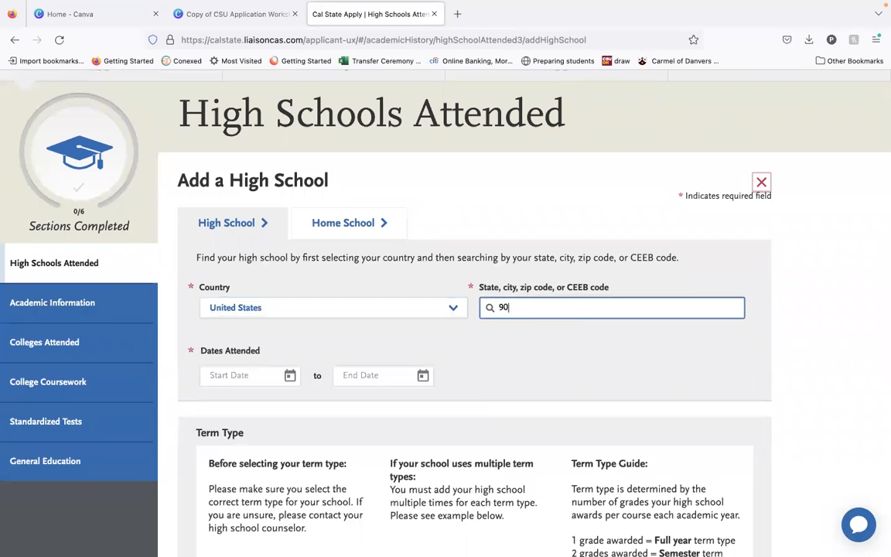
text(90)
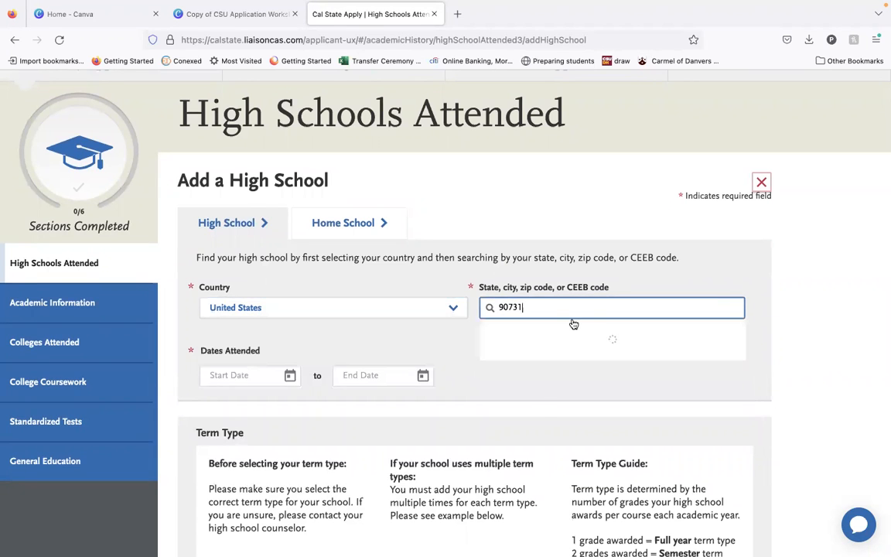
click(575, 348)
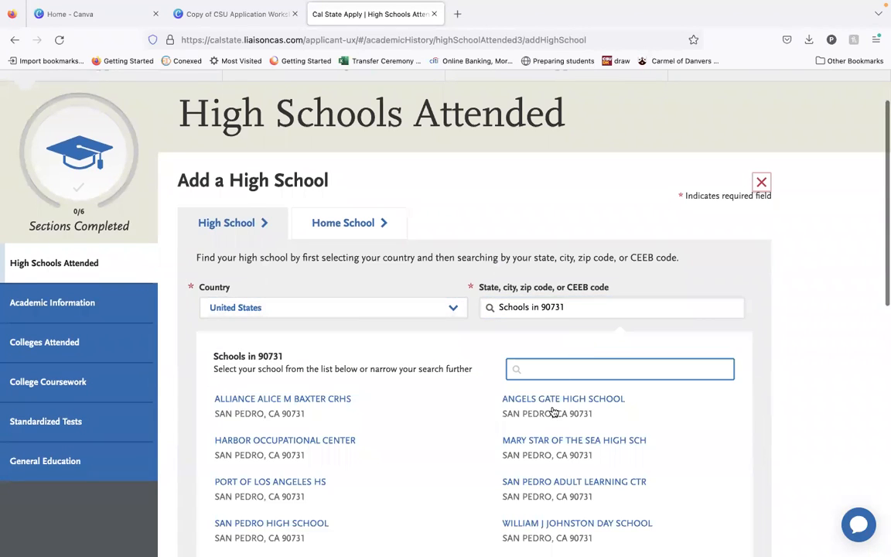
scroll(554, 412, down, 4)
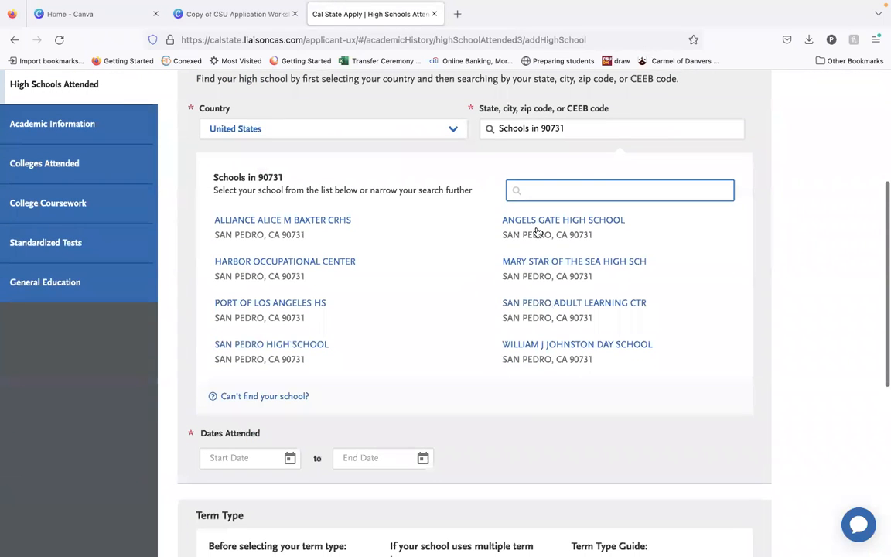
click(298, 361)
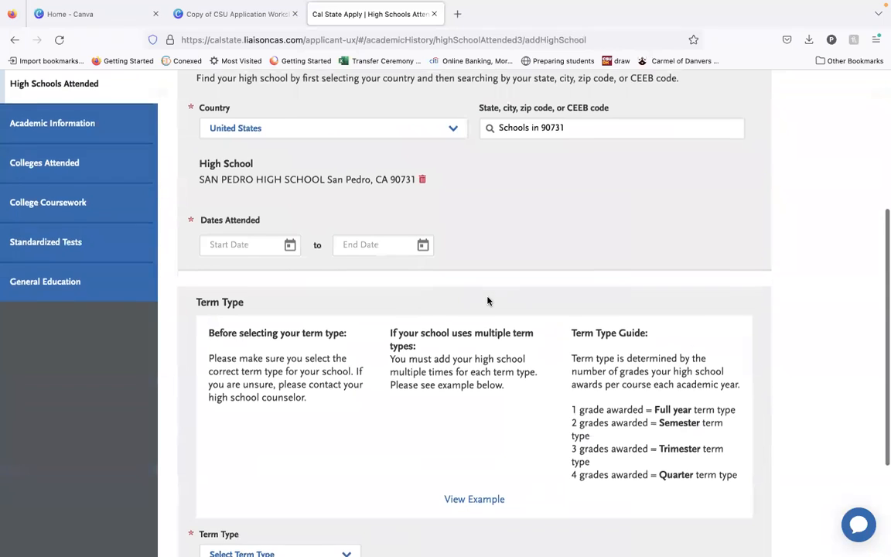
Set the dates attended for San Pedro High School to August 2016 through June 2020.
scroll(488, 301, down, 1)
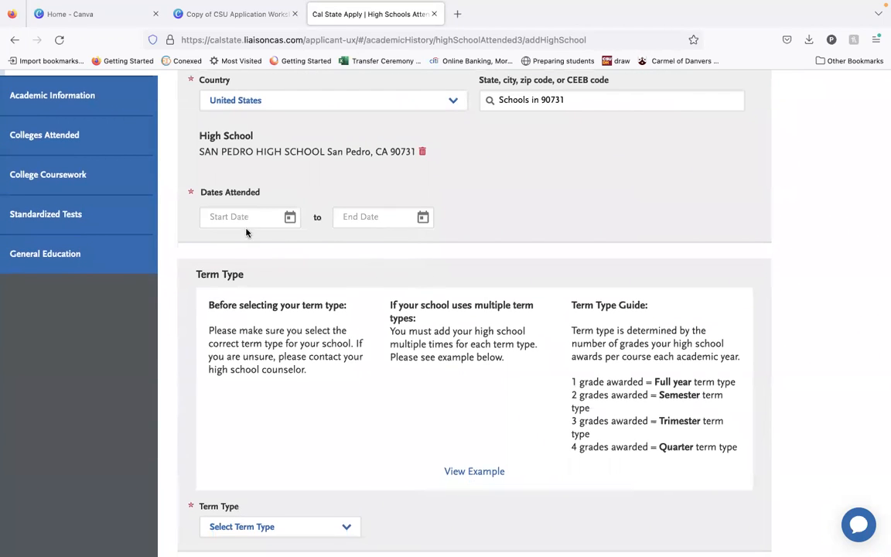
click(289, 217)
scroll(294, 290, up, 7)
scroll(294, 290, up, 2)
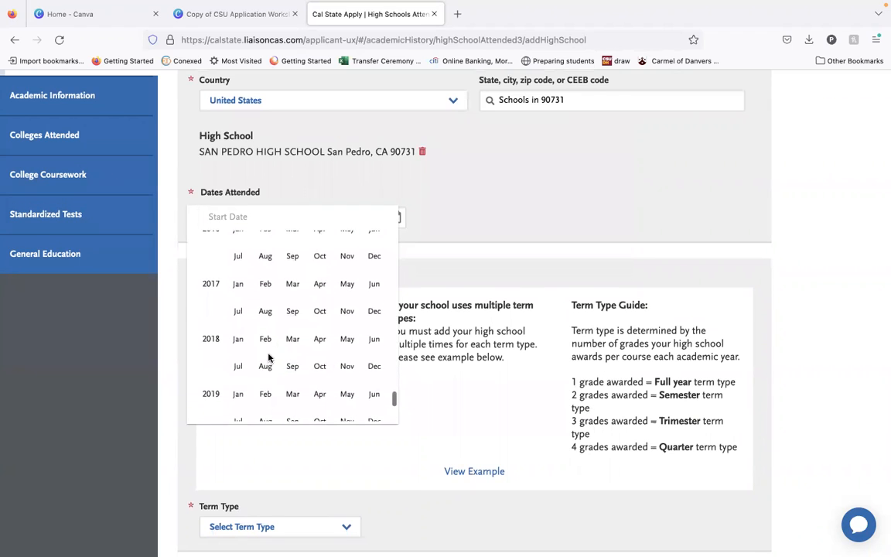
scroll(268, 358, up, 1)
click(266, 293)
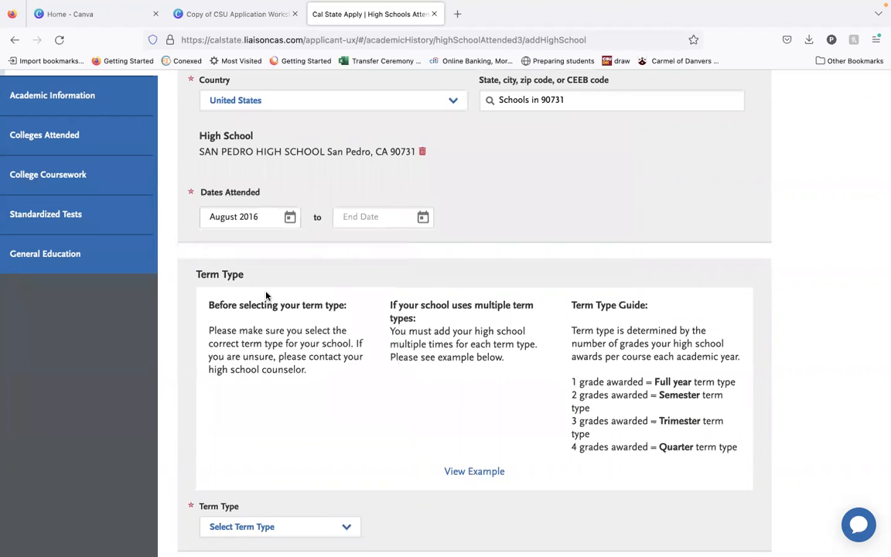
click(423, 217)
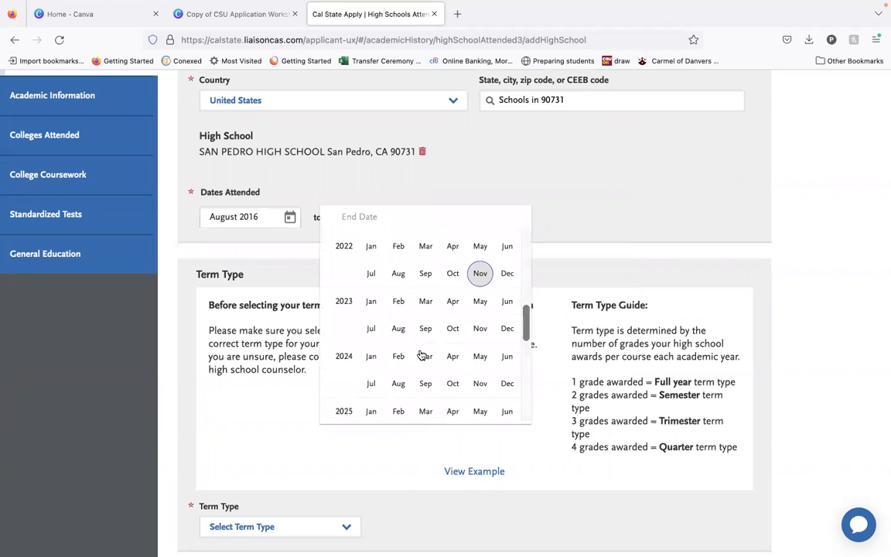
scroll(422, 355, up, 5)
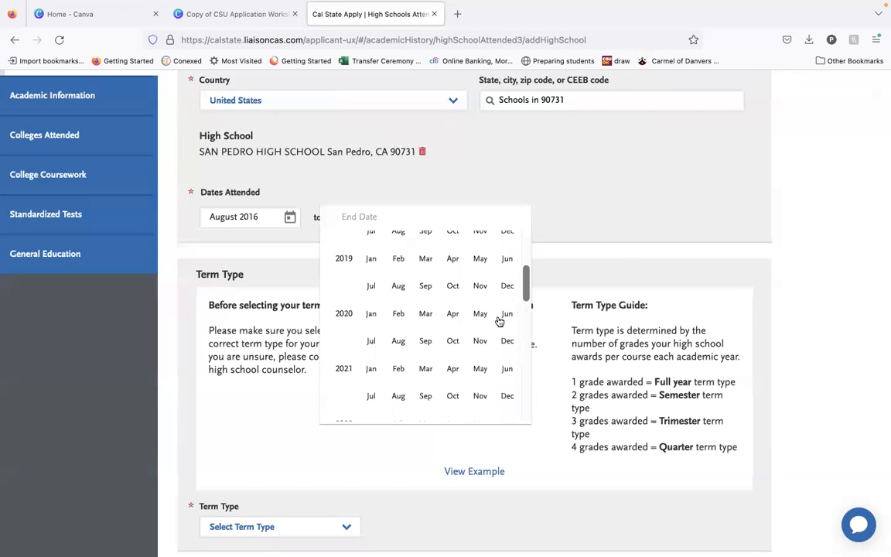
click(500, 321)
Set the high school's term type to Semester and open the multiple term type example.
scroll(581, 236, down, 3)
right_click(582, 239)
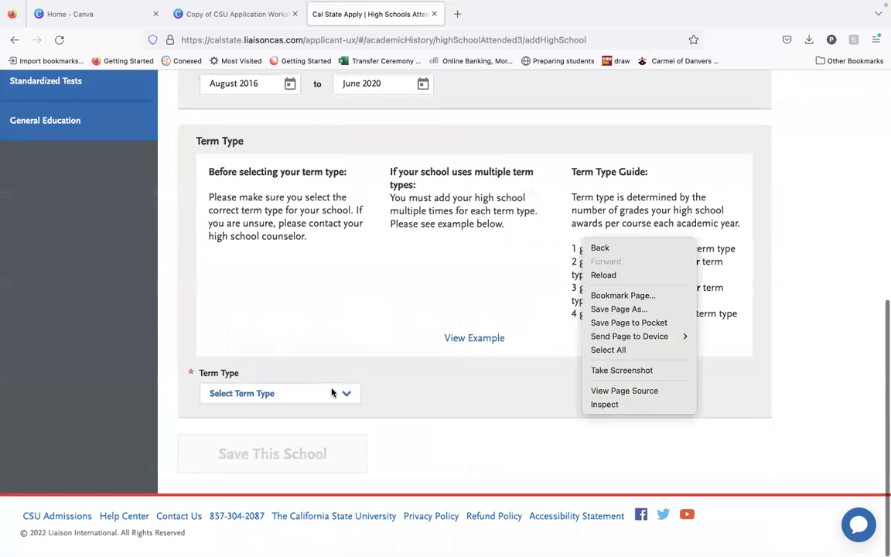
click(333, 393)
click(333, 393)
click(334, 420)
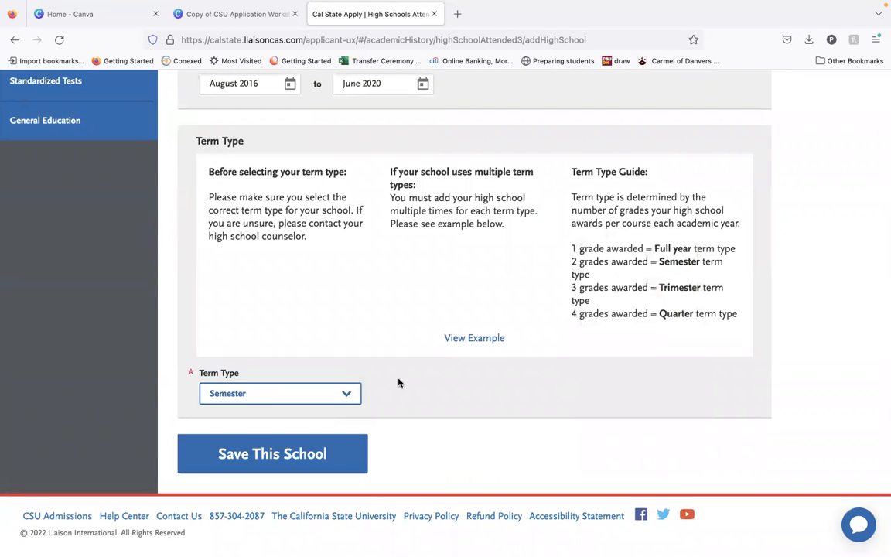
click(475, 338)
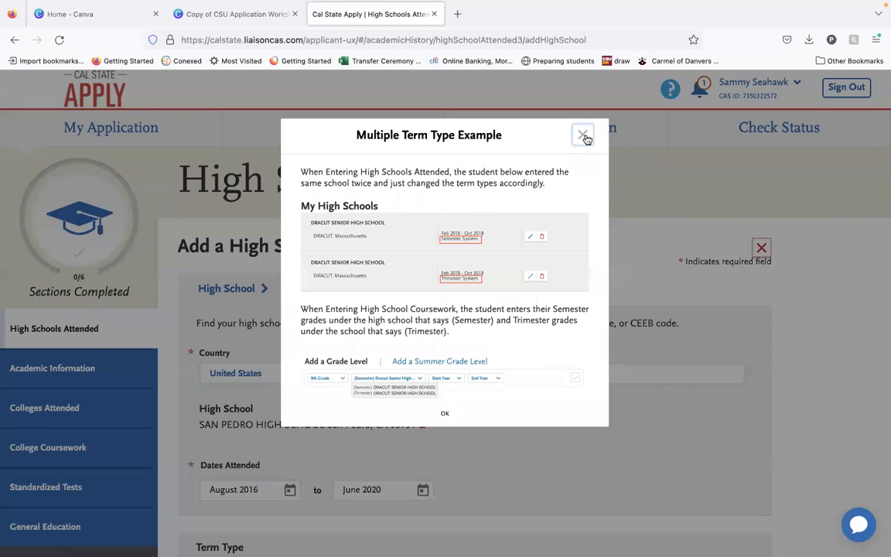
Close the multiple term type example and save the San Pedro High School entry.
click(585, 137)
scroll(554, 318, down, 2)
scroll(554, 325, down, 2)
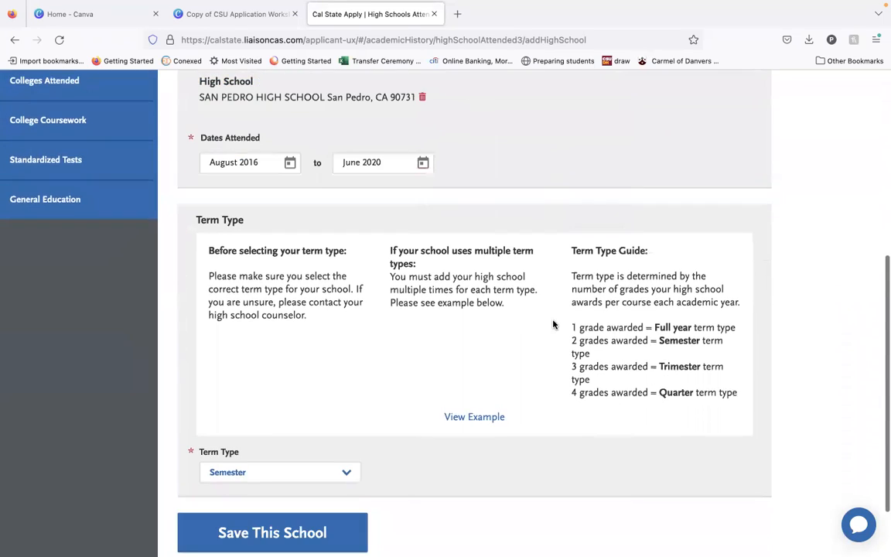
scroll(553, 325, down, 2)
click(322, 466)
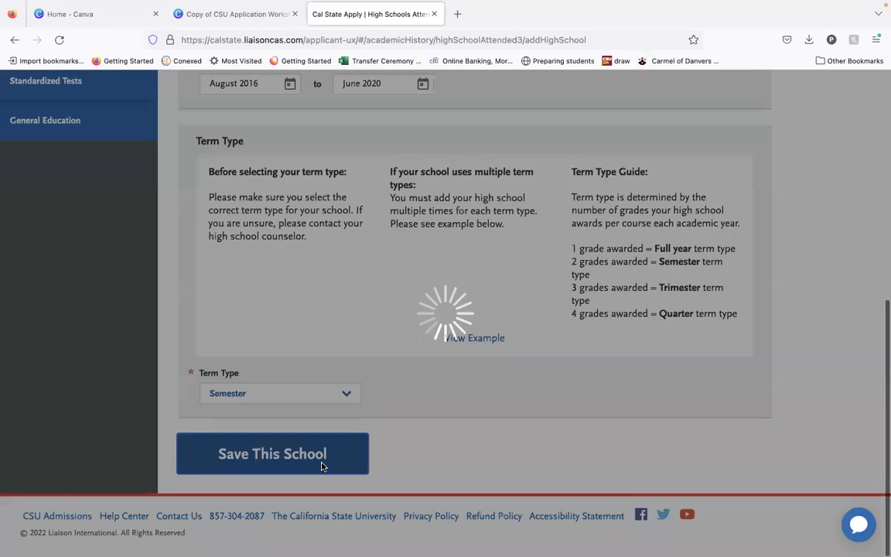
Set the graduation status to graduating with a high school diploma, received from San Pedro High School.
scroll(322, 465, down, 1)
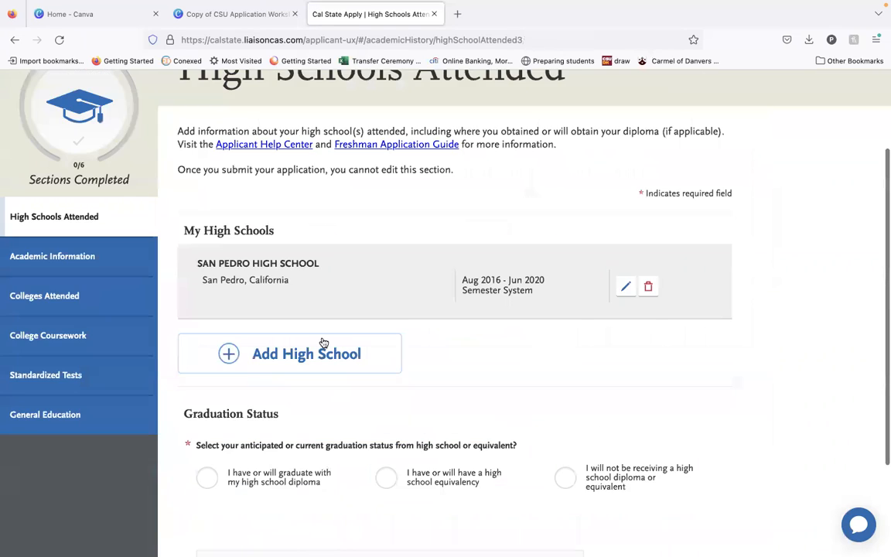
scroll(323, 343, down, 2)
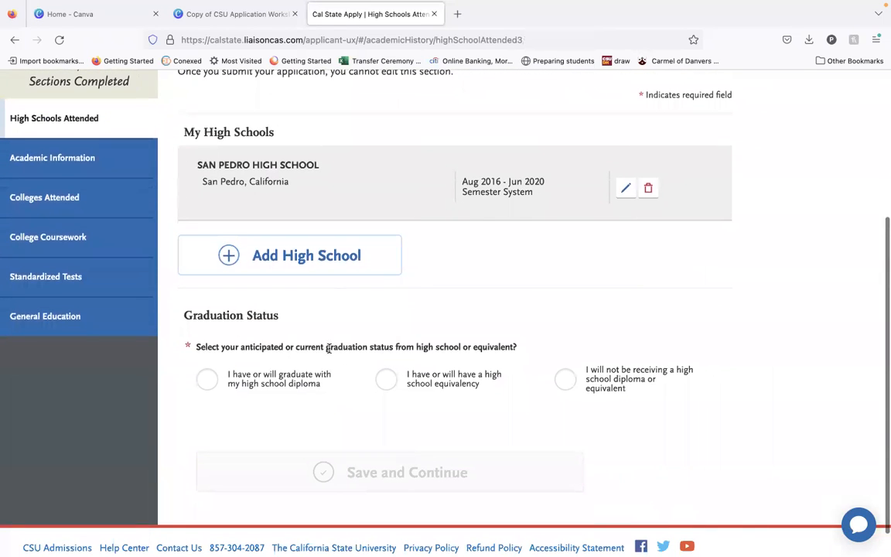
click(259, 384)
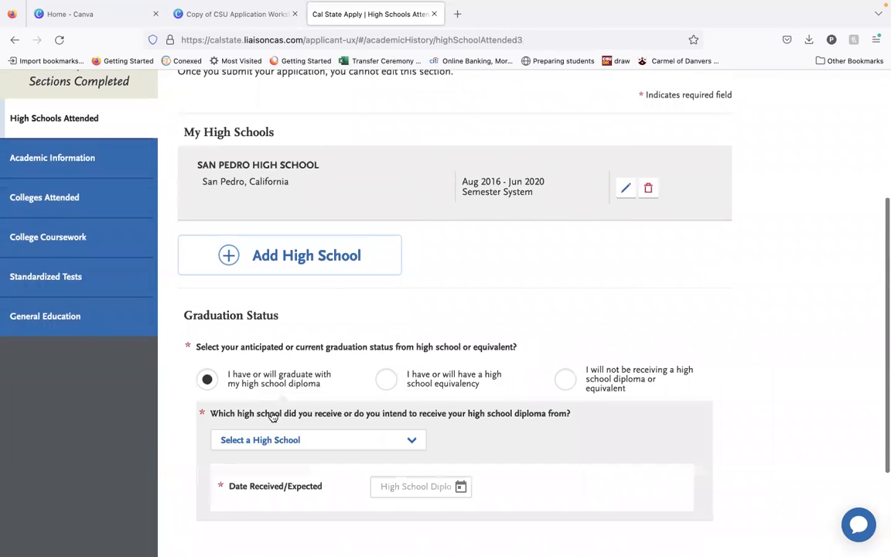
scroll(299, 358, down, 2)
click(301, 349)
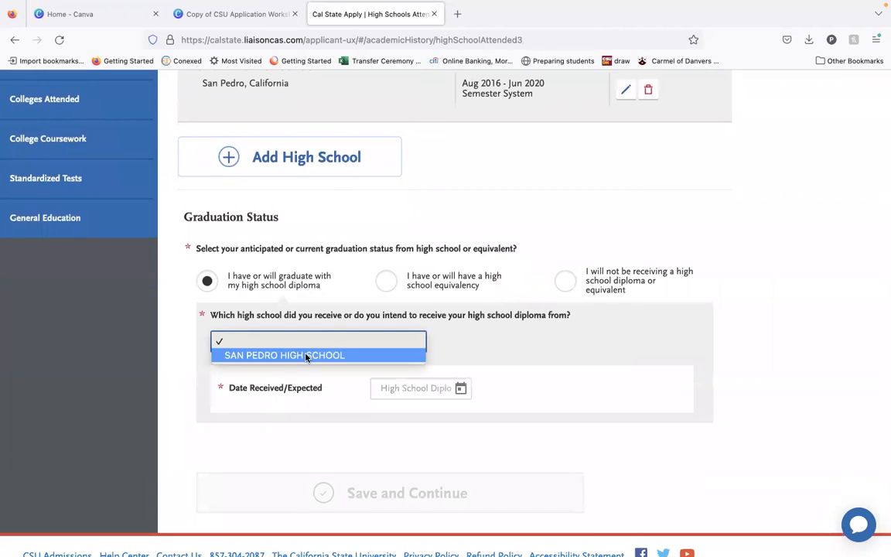
click(309, 354)
Set the high school diploma's received date to June 2020.
click(463, 390)
scroll(461, 391, up, 10)
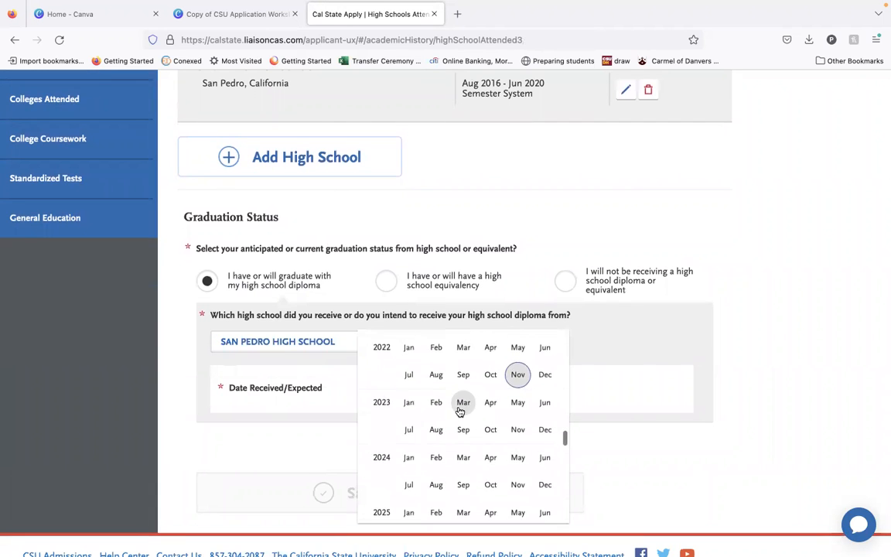
scroll(460, 412, down, 2)
scroll(458, 410, up, 3)
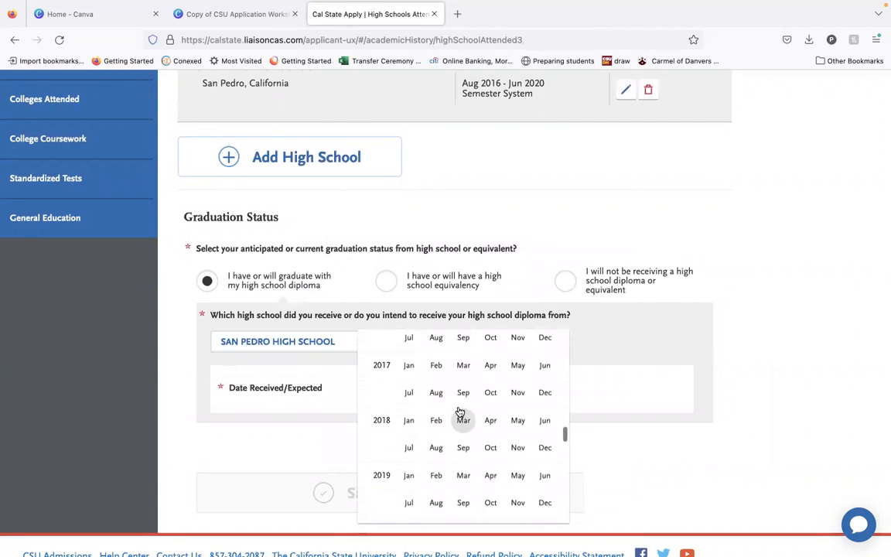
scroll(458, 414, down, 5)
scroll(433, 391, up, 1)
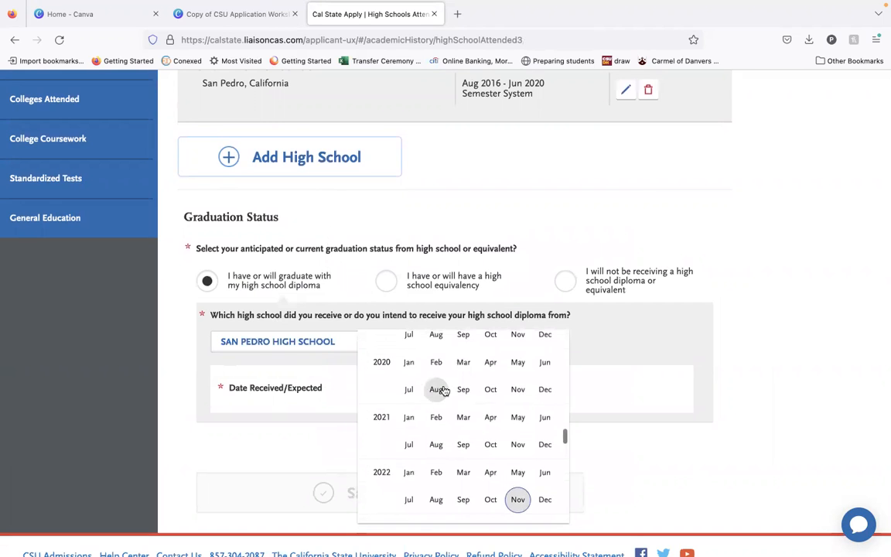
click(547, 362)
scroll(432, 403, down, 1)
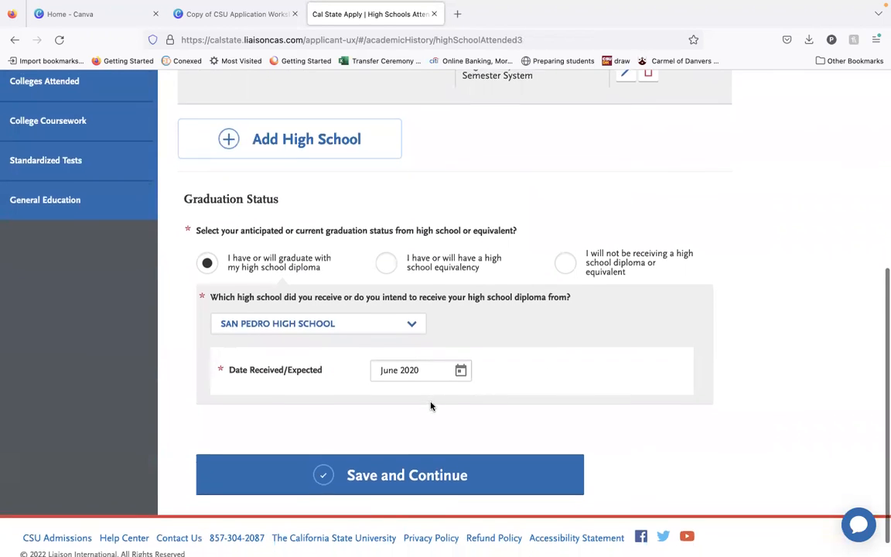
Review and save the High Schools Attended section, confirm the graduation date as correct, and continue to the next section.
scroll(430, 406, up, 2)
scroll(431, 405, up, 2)
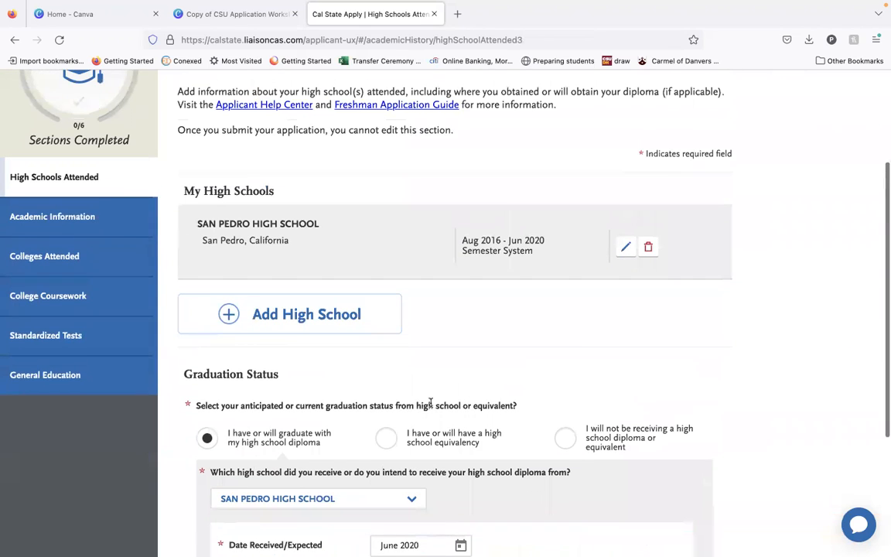
scroll(478, 303, down, 4)
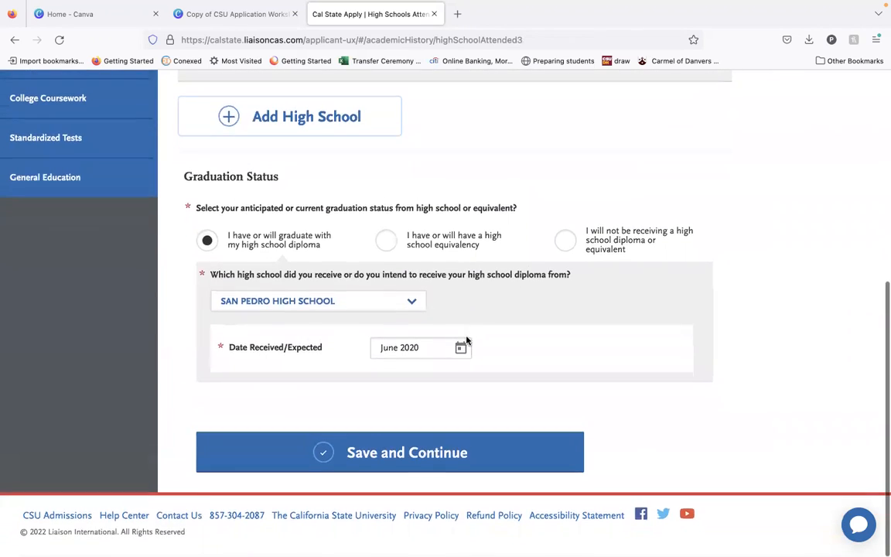
scroll(459, 373, up, 5)
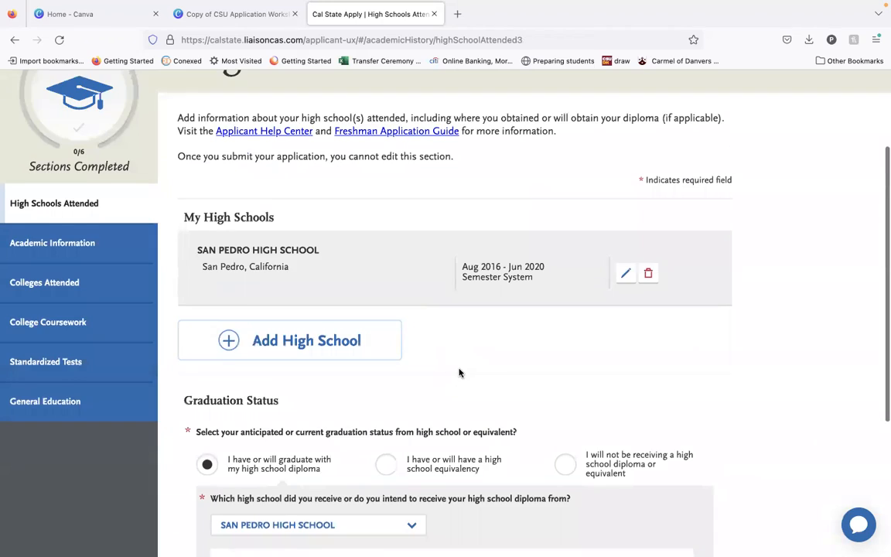
scroll(460, 375, down, 5)
click(466, 453)
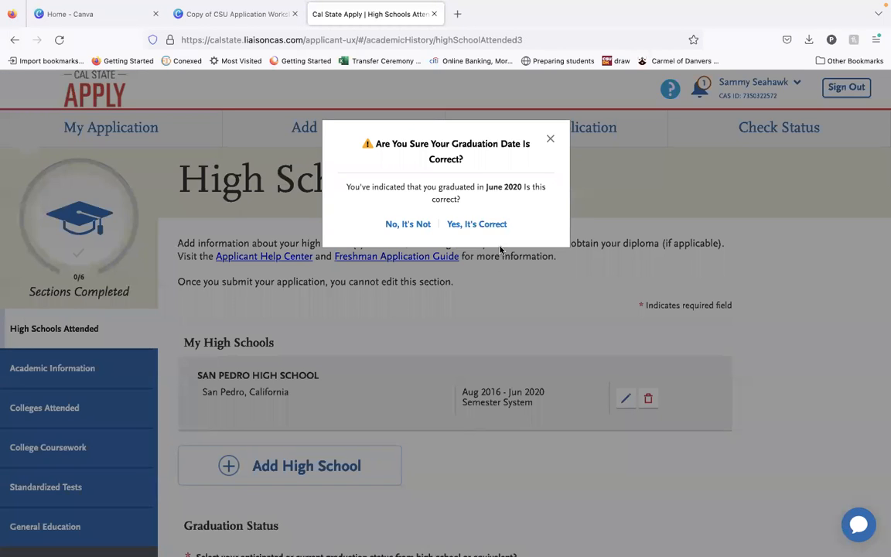
click(477, 223)
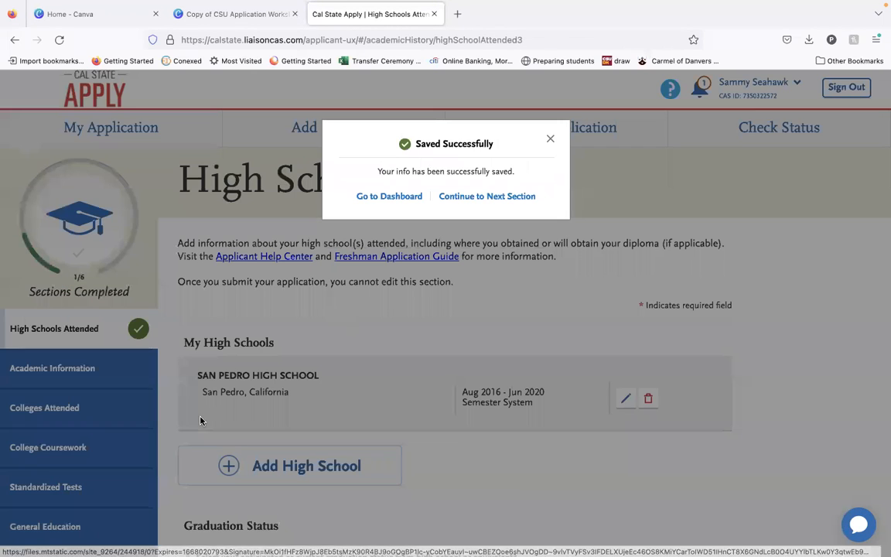
click(511, 196)
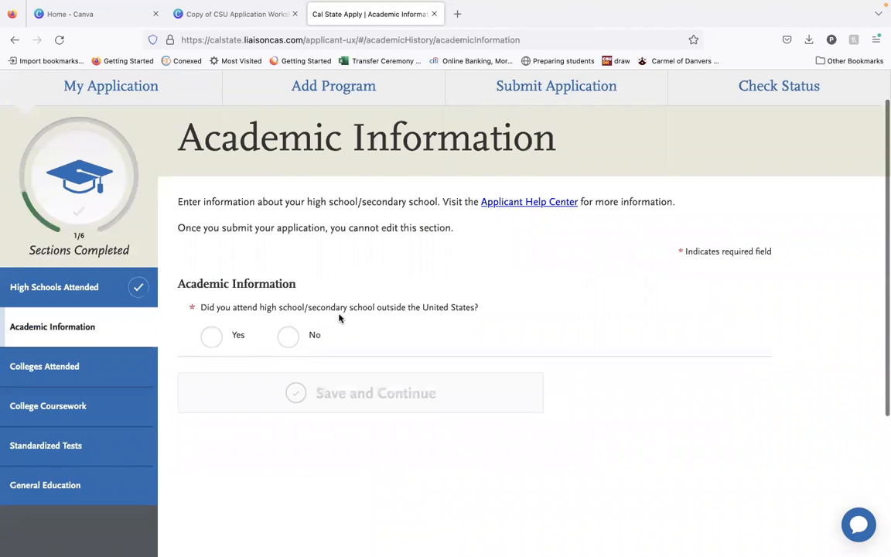
Answer No to attending high school outside the United States, save, and continue to the Colleges Attended section.
click(290, 335)
scroll(294, 340, down, 1)
click(317, 356)
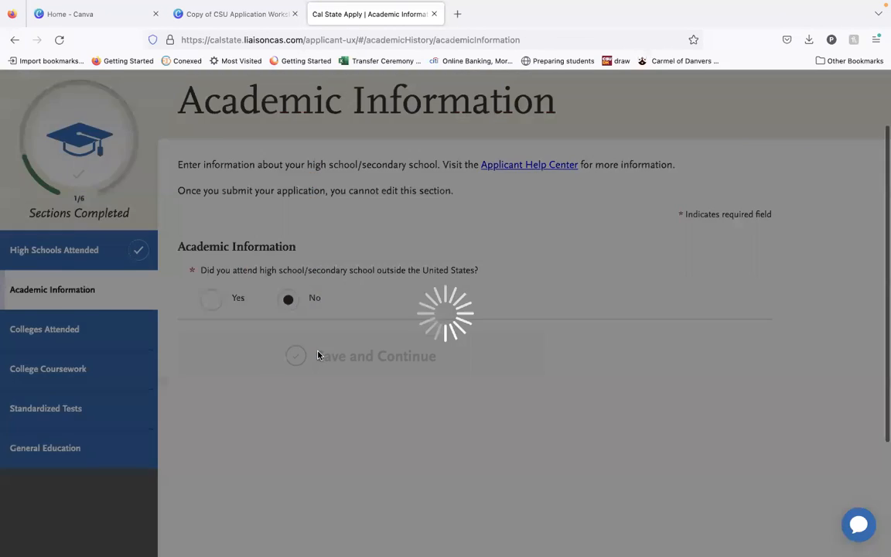
click(476, 255)
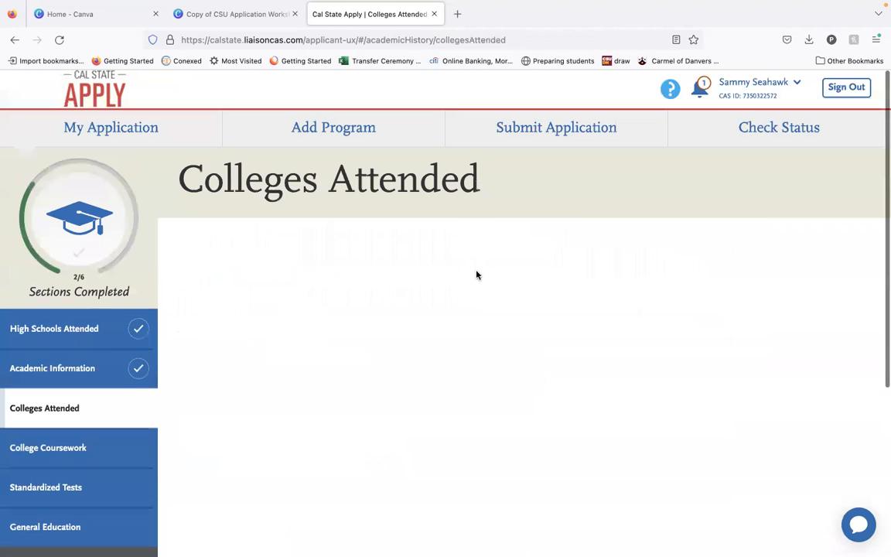
Take the browser out of full screen and move its window aside to uncover the desktop files, keeping the application page showing.
scroll(350, 418, down, 1)
mouse_move(80, 7)
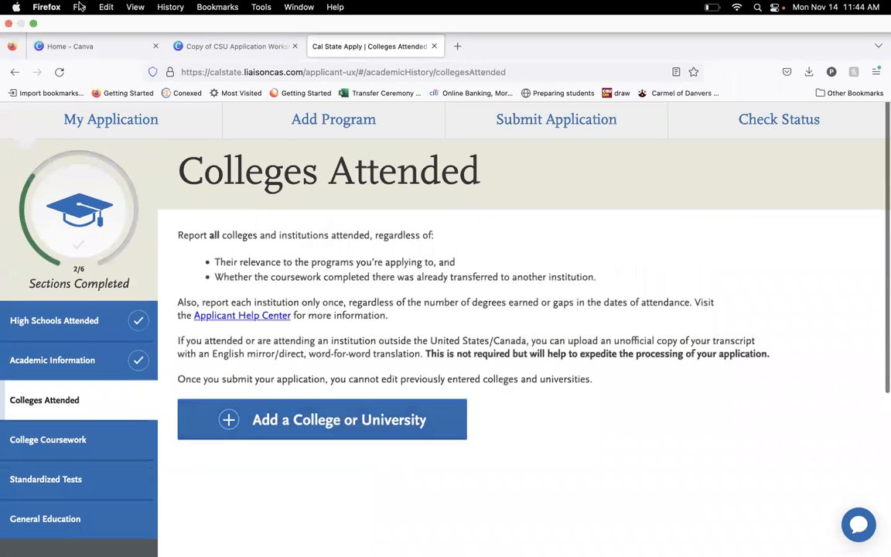
click(34, 24)
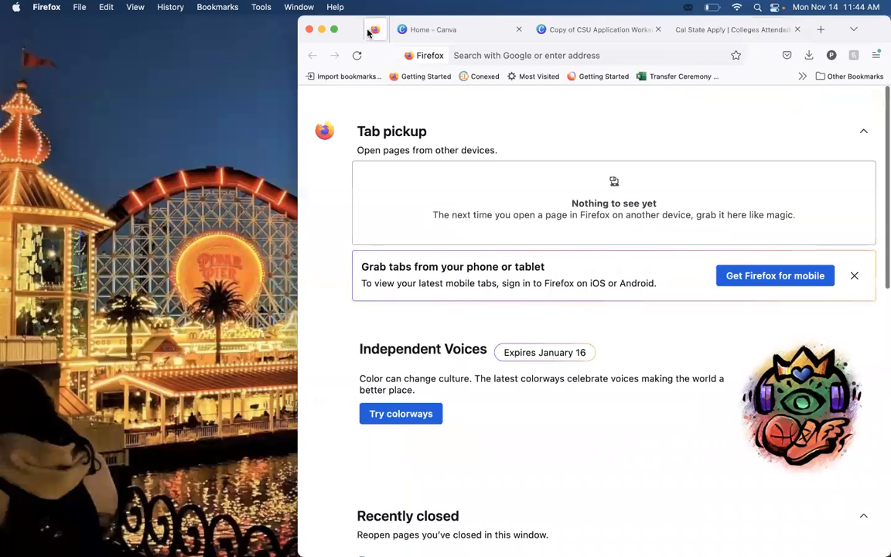
click(774, 33)
drag(869, 35, 890, 301)
Open the three unofficial transcript screenshots from the desktop, moving the browser window out of the way to reach the files.
click(854, 183)
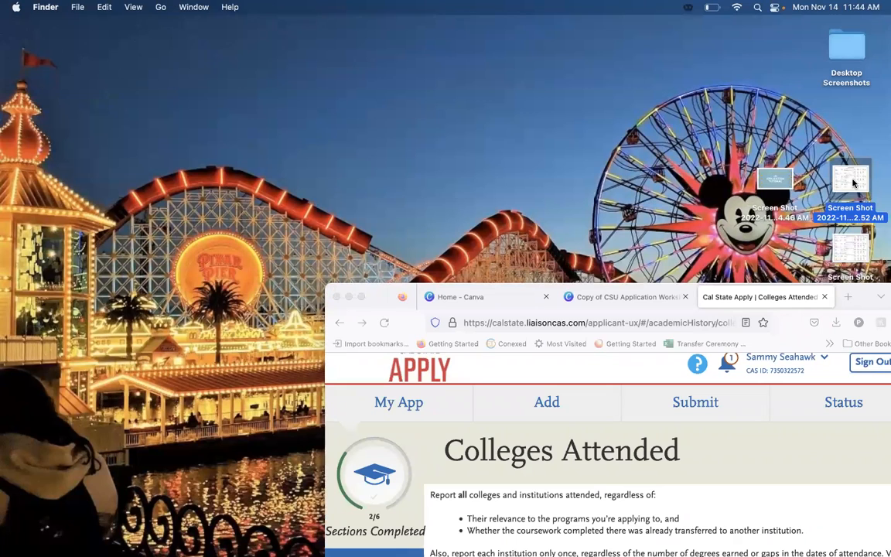
double_click(853, 183)
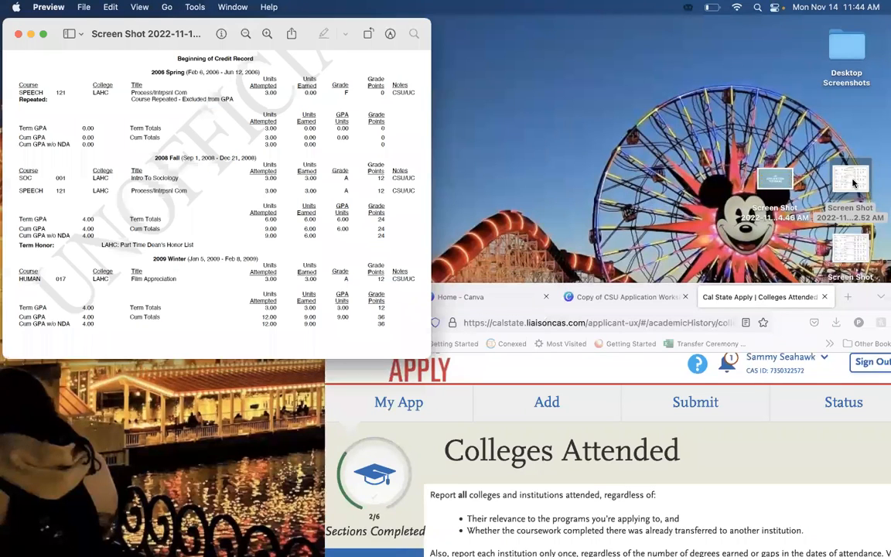
double_click(867, 242)
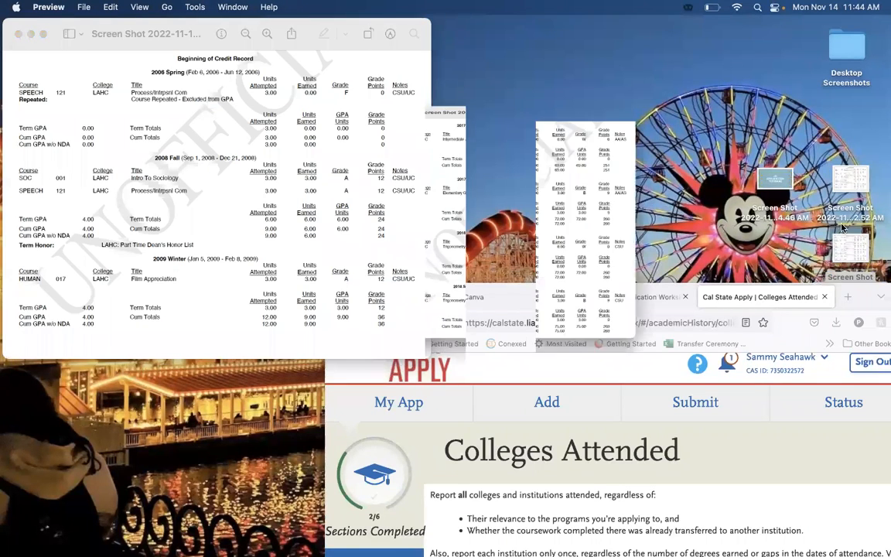
drag(863, 294, 468, 271)
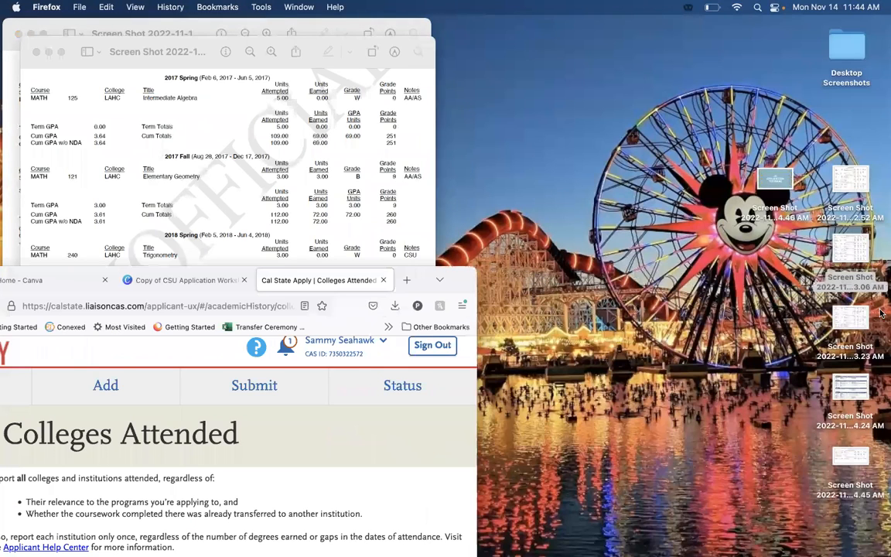
double_click(855, 319)
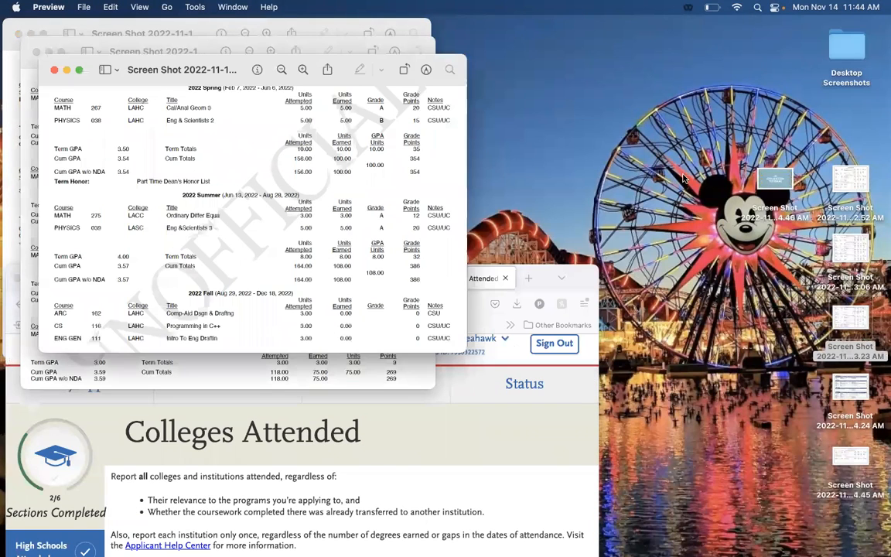
Place the browser window beside the transcripts and bring the one with the beginning of the credit record to the front.
drag(585, 278, 890, 6)
click(227, 205)
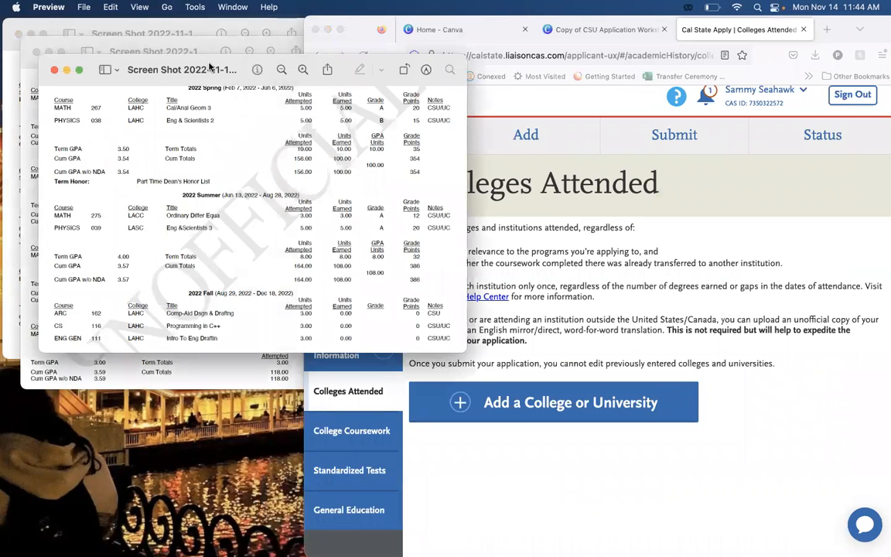
click(187, 33)
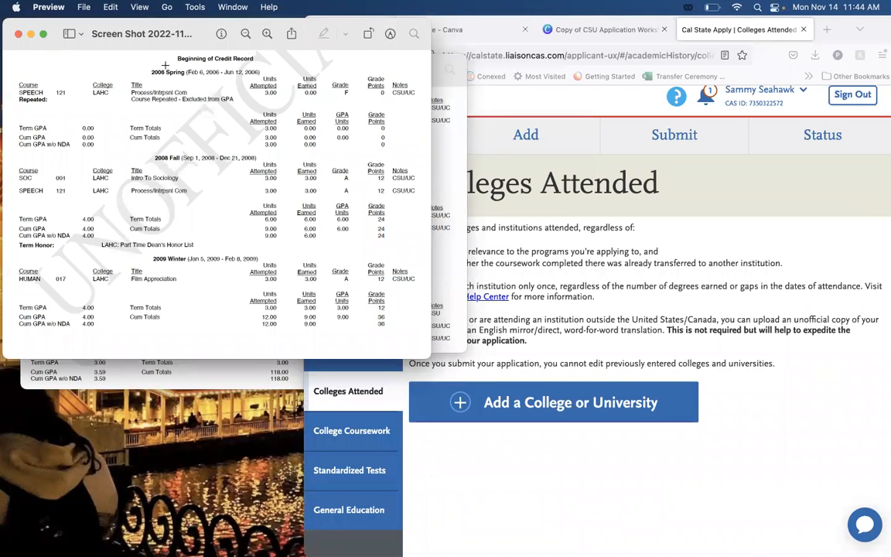
Return to the application, start adding a college, and search for and choose Los Angeles Harbor College.
click(448, 186)
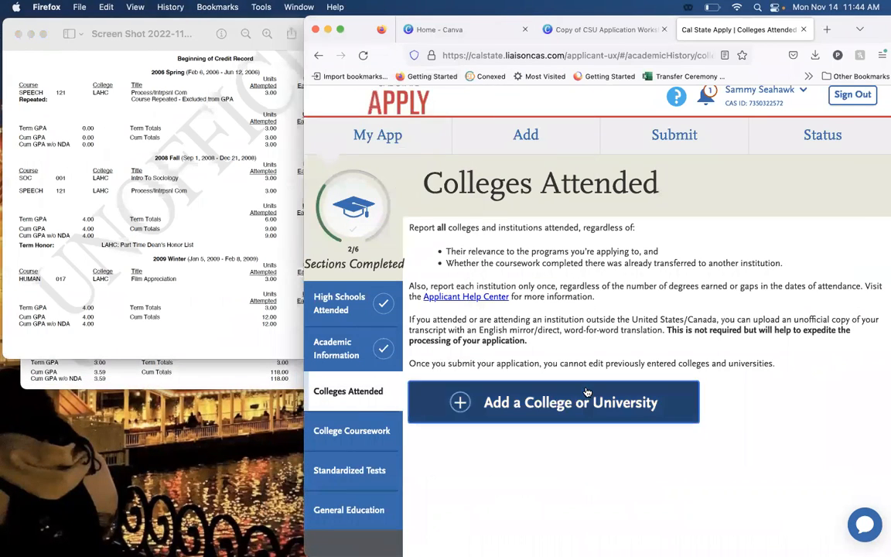
click(582, 402)
click(509, 391)
text(Los )
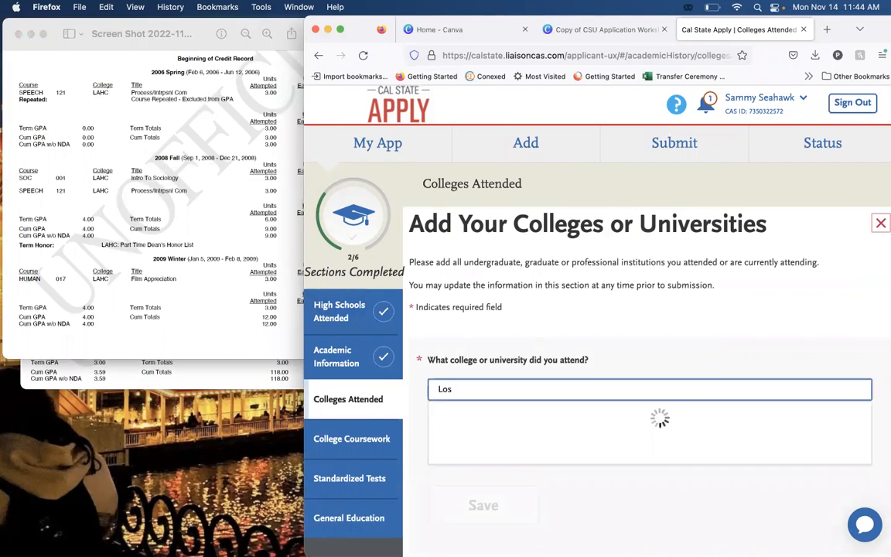
text(Angeles)
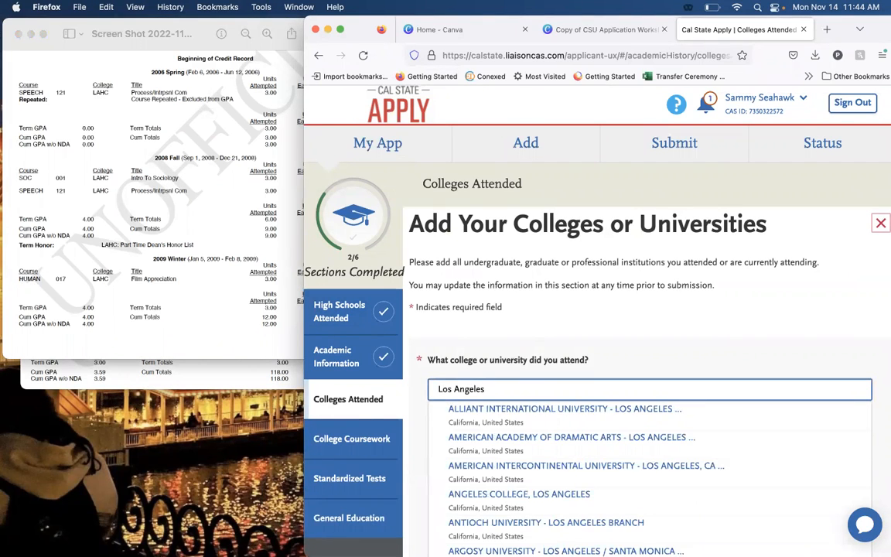
text( Habri)
key(BackSpace)
key(BackSpace)
key(BackSpace)
key(BackSpace)
text(r)
click(472, 410)
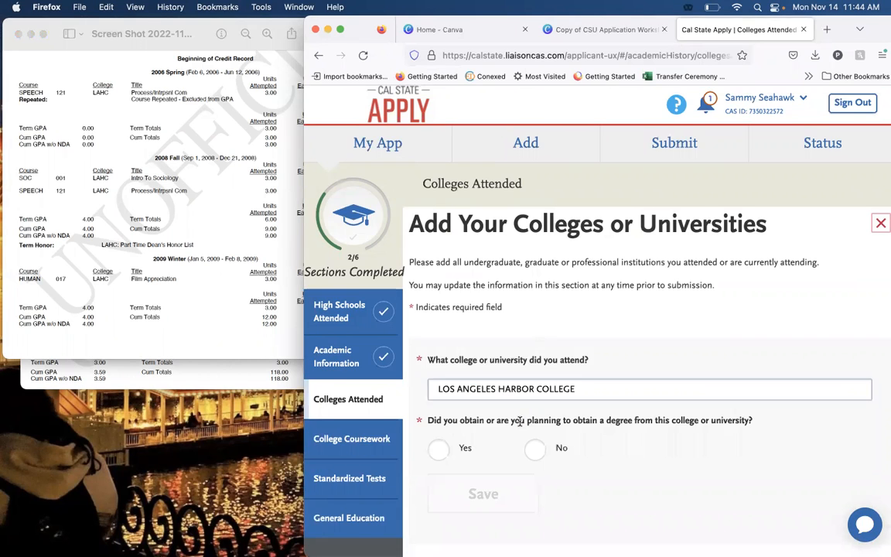
Report a degree in progress from Los Angeles Harbor College, with Associate of Science for Transfer as the degree type.
scroll(534, 426, down, 1)
click(439, 411)
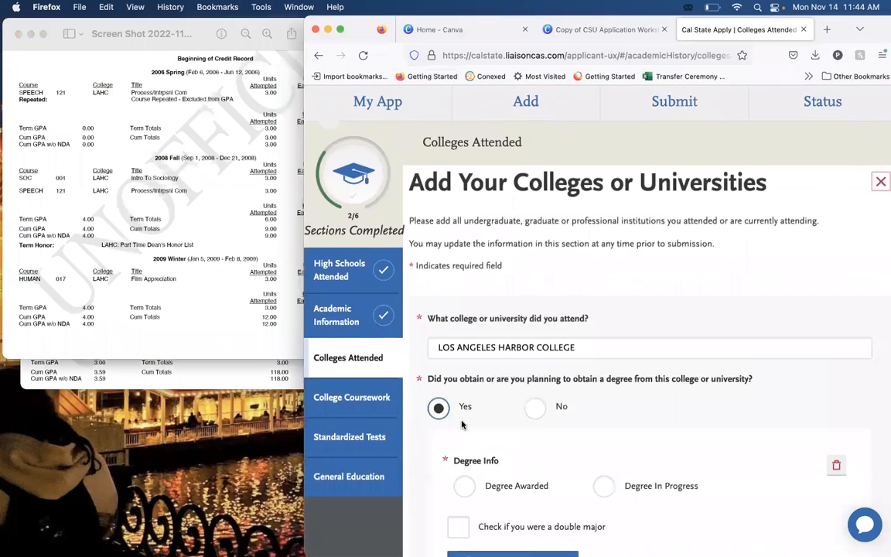
scroll(464, 402, down, 3)
click(603, 363)
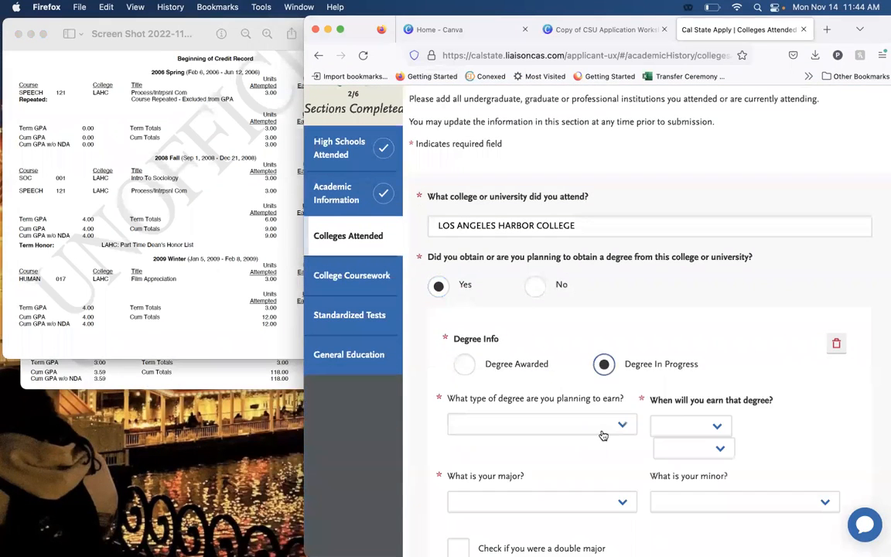
scroll(601, 418, down, 2)
click(591, 353)
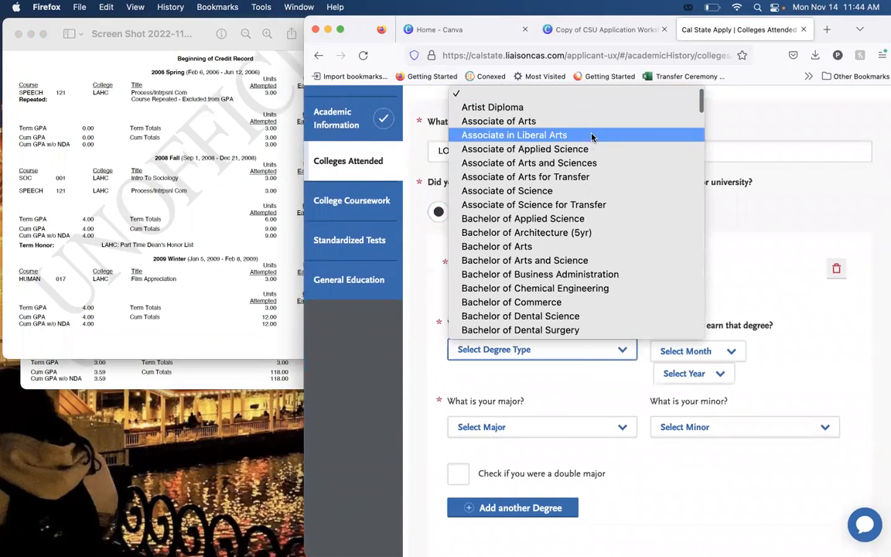
click(611, 204)
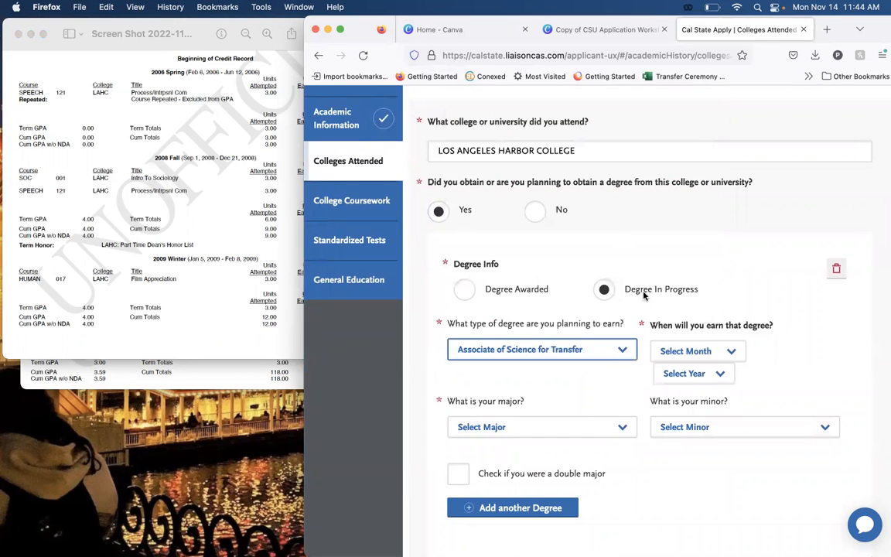
Choose Business Administration as the major of the Associate of Science for Transfer degree.
click(586, 434)
scroll(578, 264, down, 5)
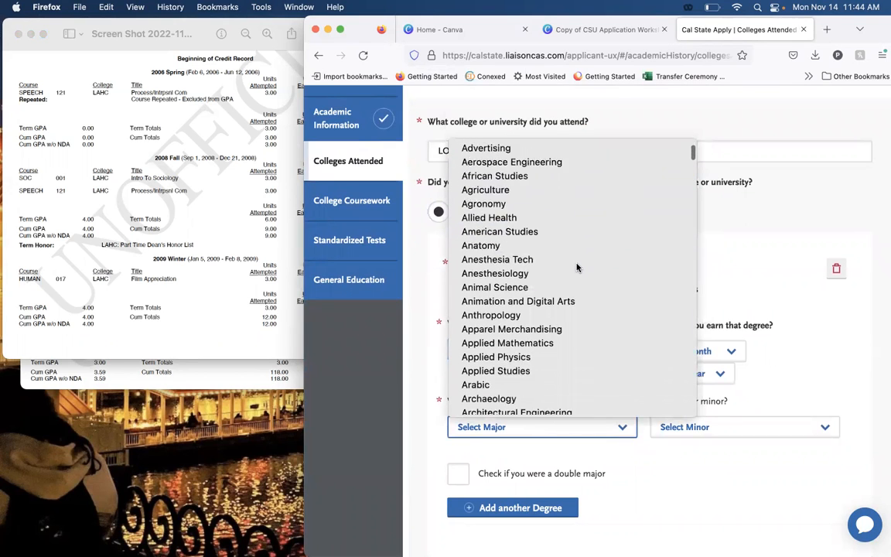
scroll(578, 266, down, 5)
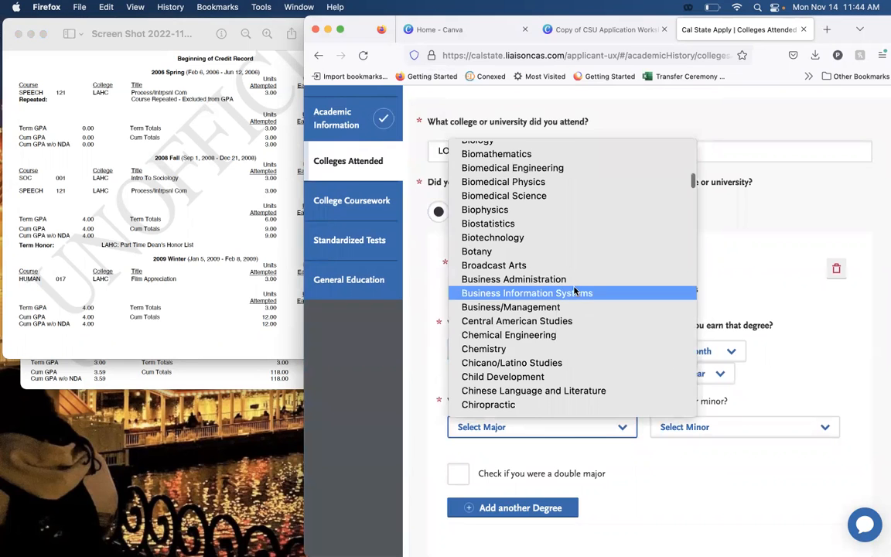
click(573, 280)
scroll(611, 422, down, 1)
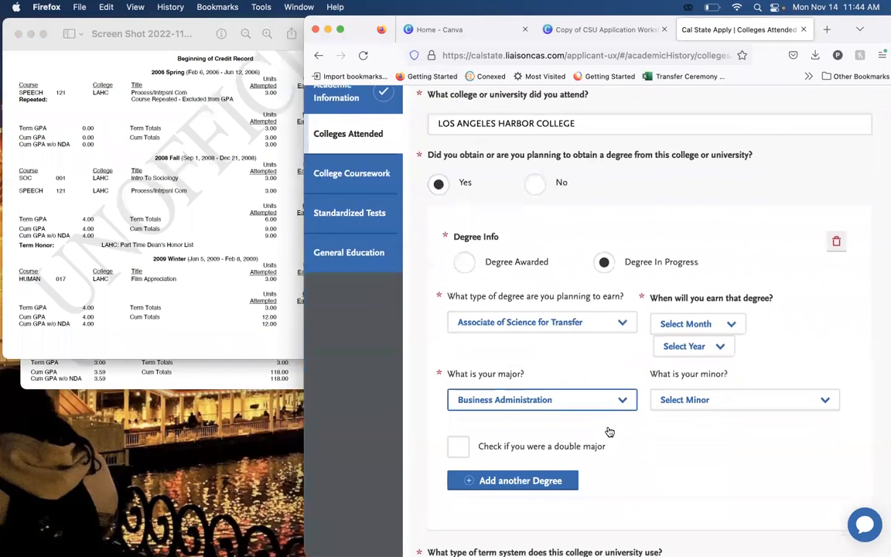
scroll(580, 341, down, 1)
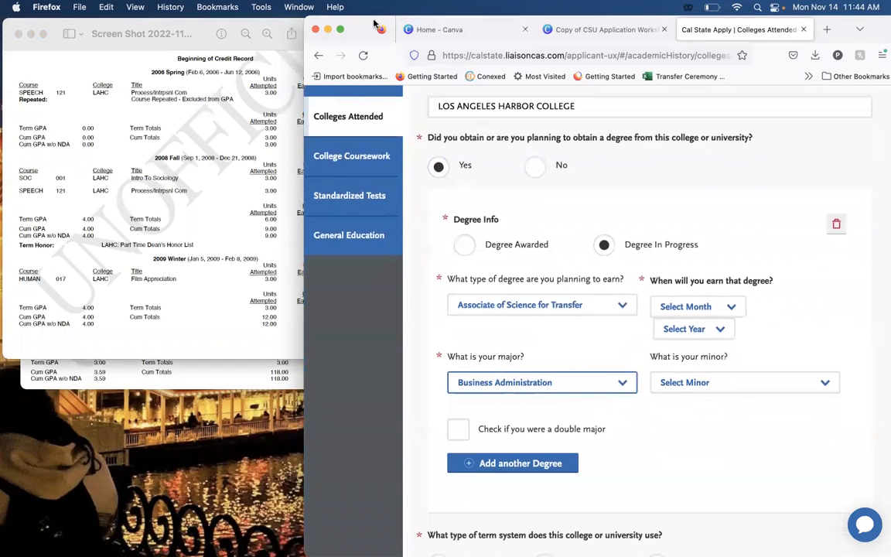
Enlarge the browser window and set the expected date of the Business Administration degree to June 2023.
click(340, 29)
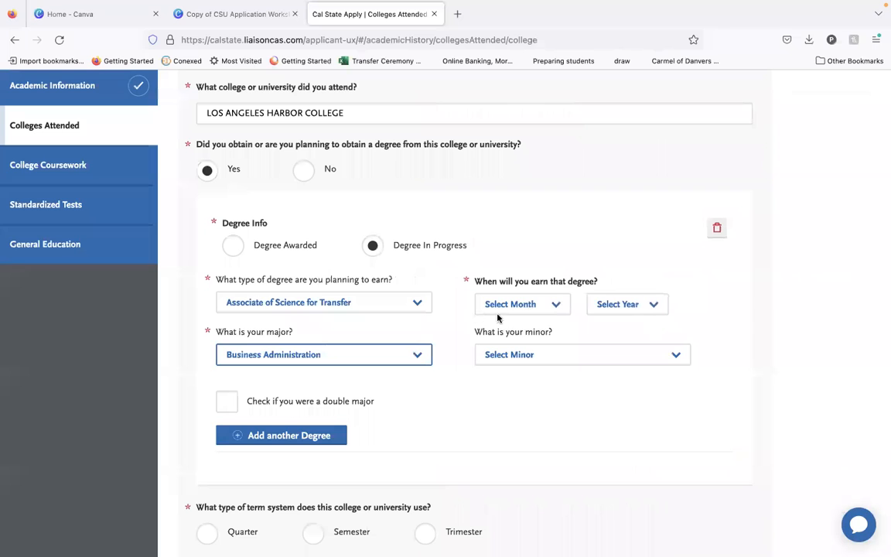
scroll(436, 340, down, 2)
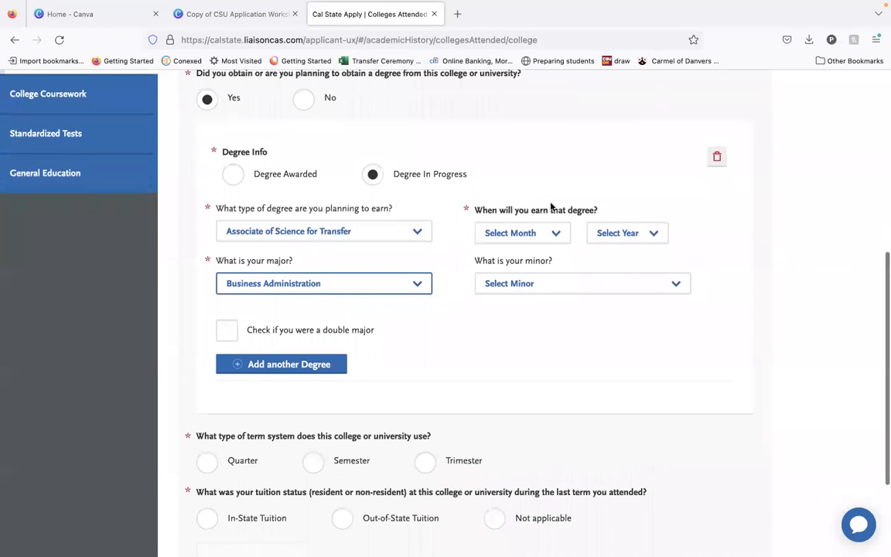
click(542, 228)
click(537, 312)
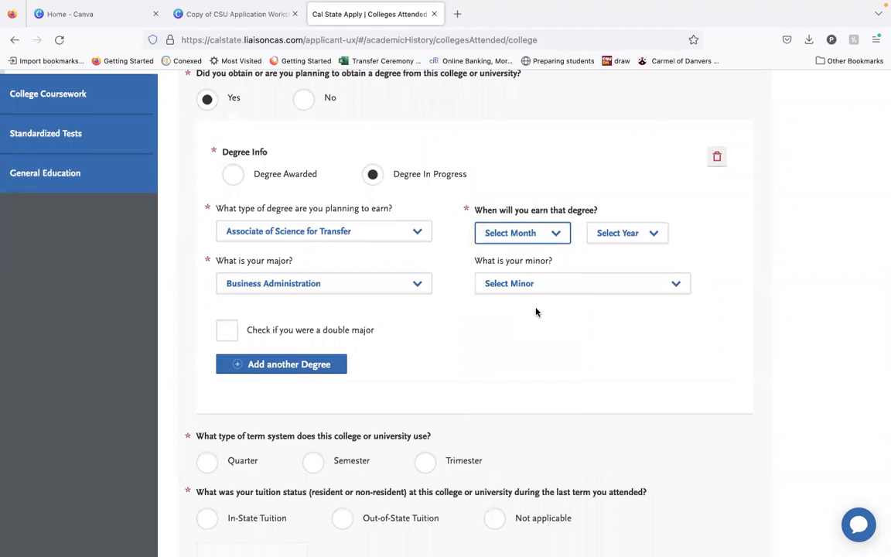
click(632, 233)
click(637, 342)
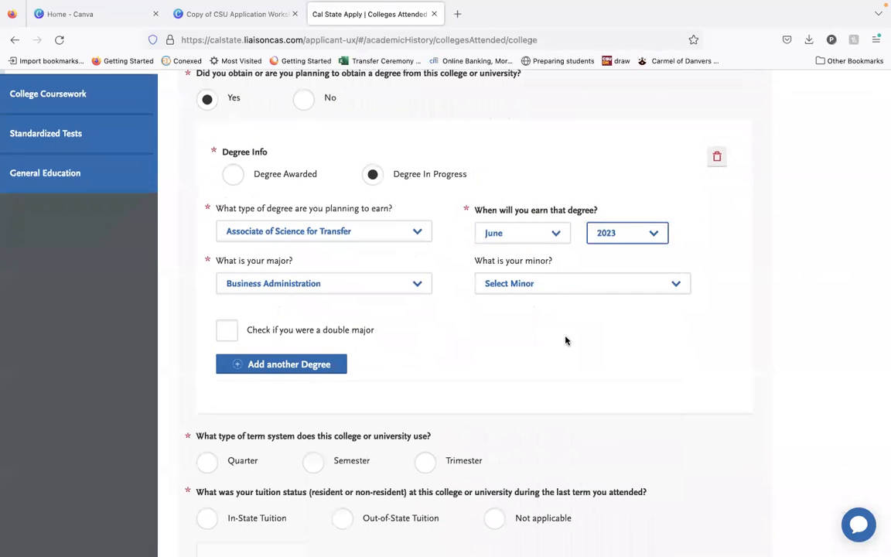
Tick the double major option for the first degree and add another degree marked as in progress.
click(497, 334)
scroll(493, 328, down, 2)
scroll(346, 374, down, 2)
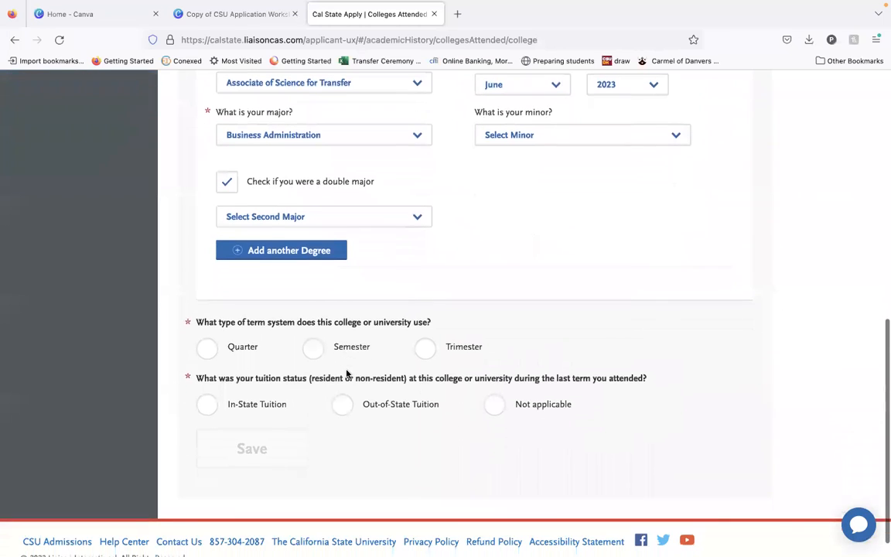
click(318, 251)
scroll(272, 204, down, 2)
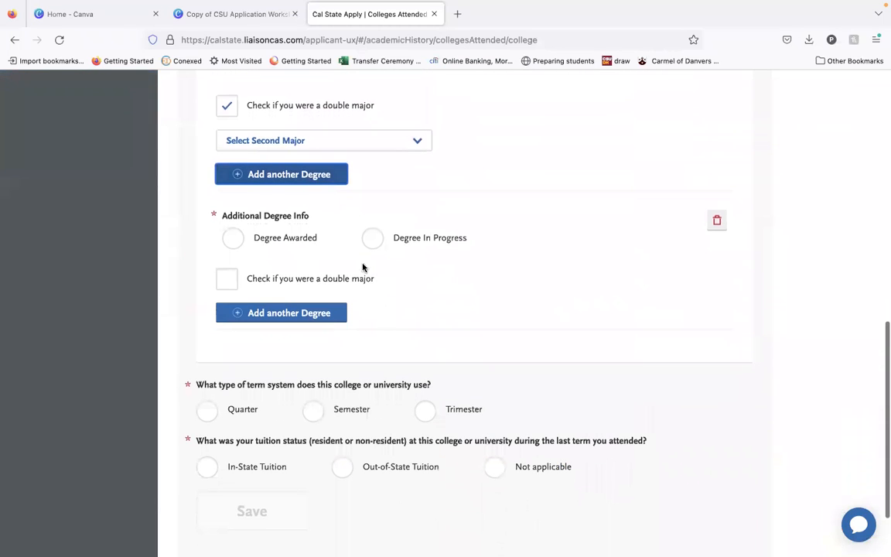
click(372, 239)
scroll(371, 278, down, 1)
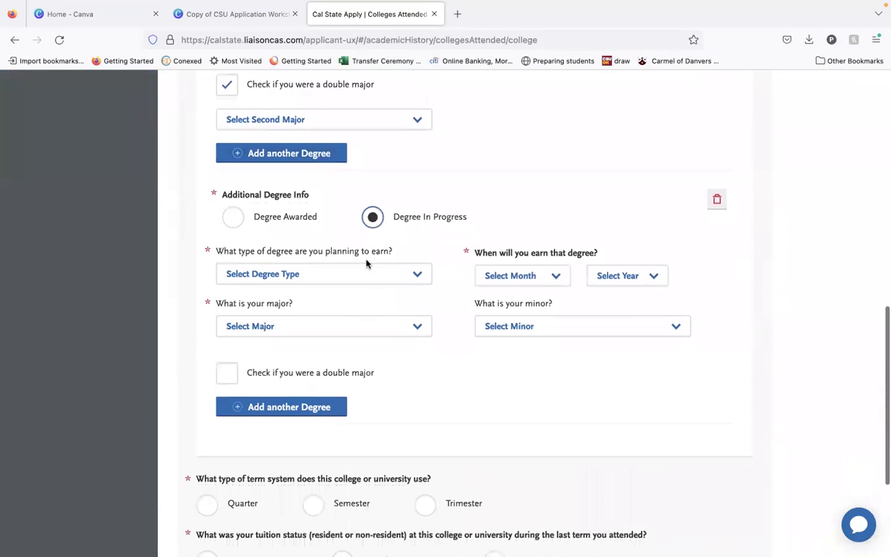
Set the additional degree's type to Associate of Arts for Transfer and its major to Economics.
click(369, 275)
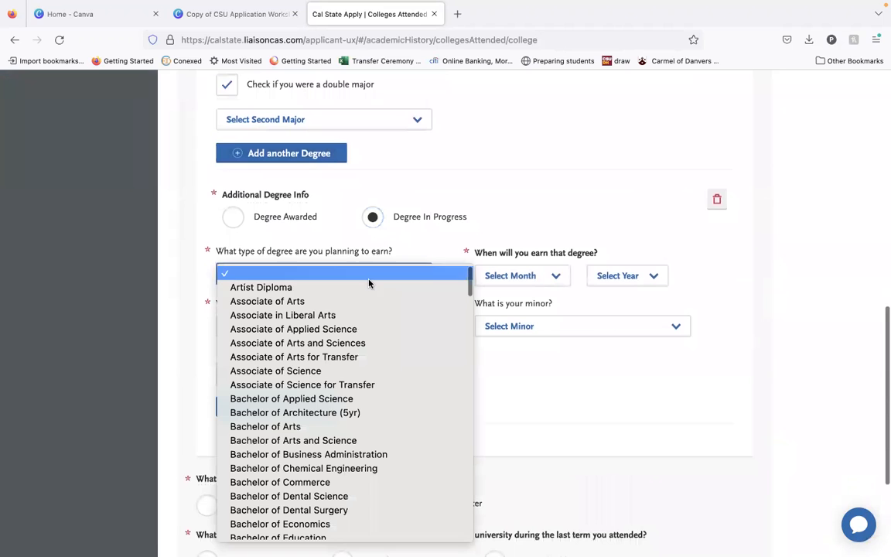
click(377, 357)
click(376, 326)
scroll(381, 256, down, 15)
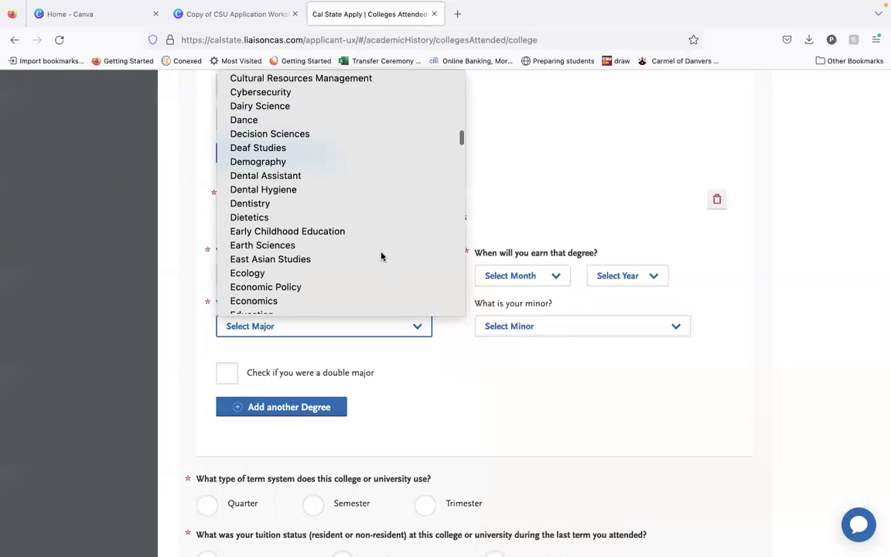
scroll(381, 256, up, 4)
scroll(346, 203, up, 3)
scroll(347, 205, down, 7)
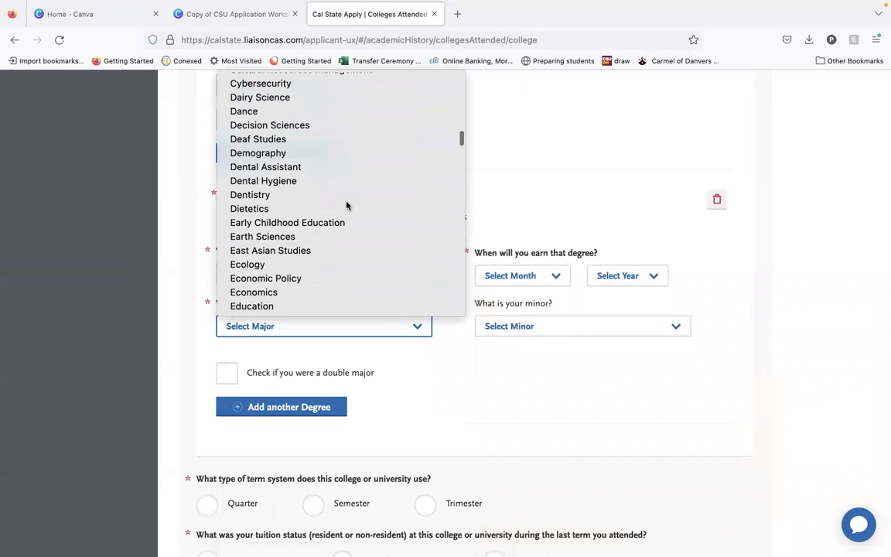
click(342, 292)
Set the expected date of the Economics degree to June 2023.
click(499, 277)
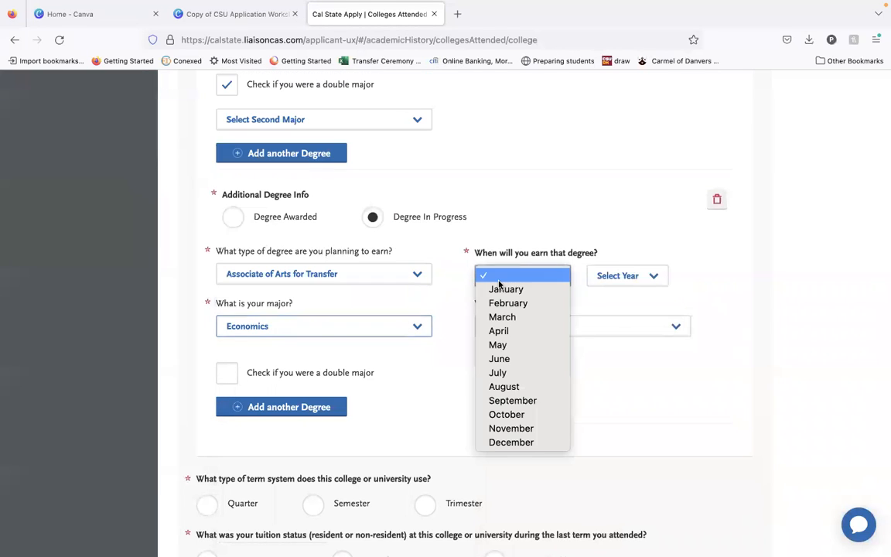
click(526, 358)
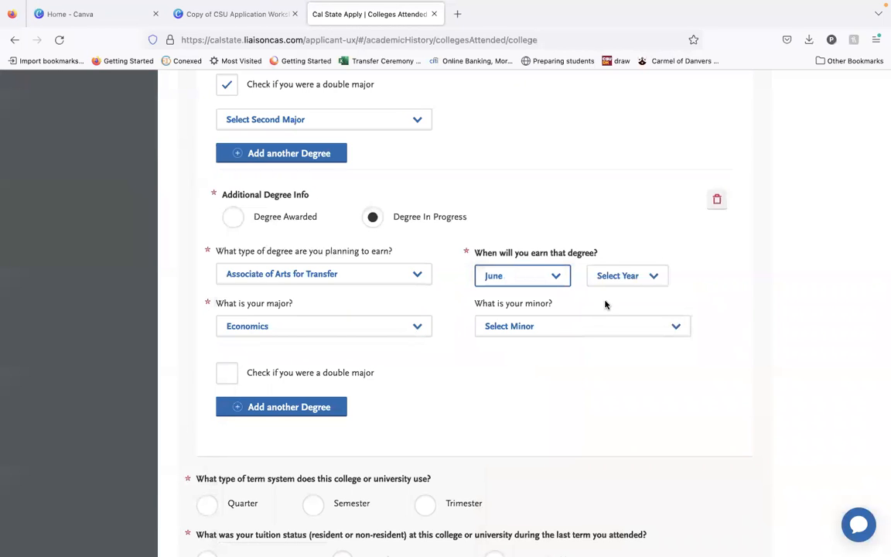
click(625, 277)
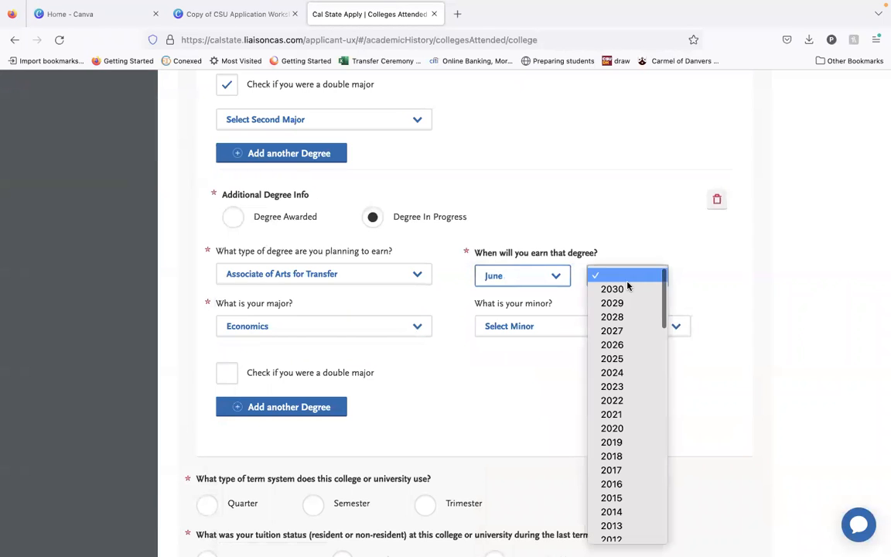
click(612, 387)
Report a semester term system and in-state tuition status for Los Angeles Harbor College.
scroll(544, 414, down, 5)
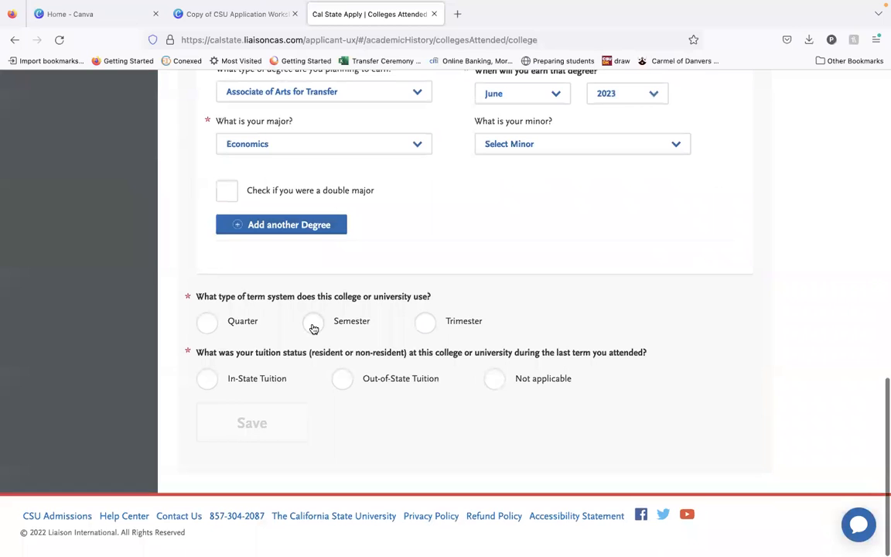
click(313, 327)
scroll(311, 396, down, 3)
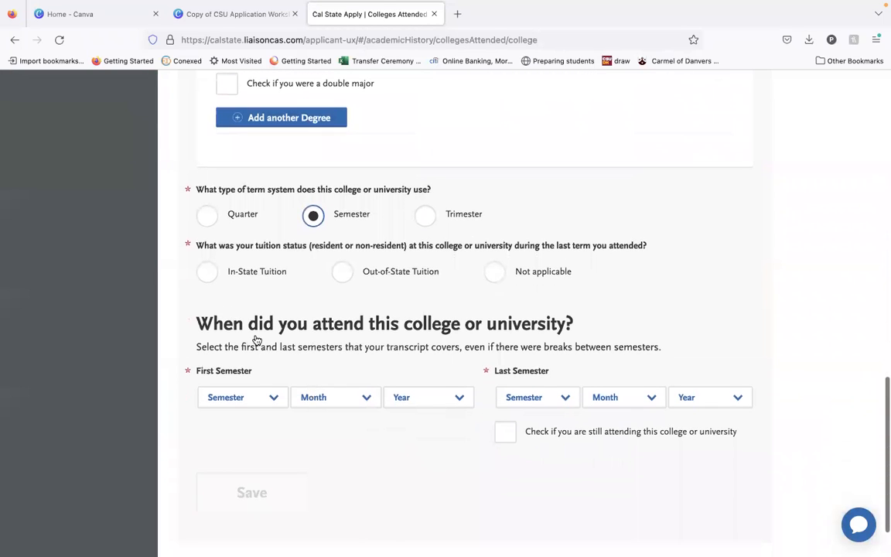
click(207, 272)
scroll(289, 384, down, 2)
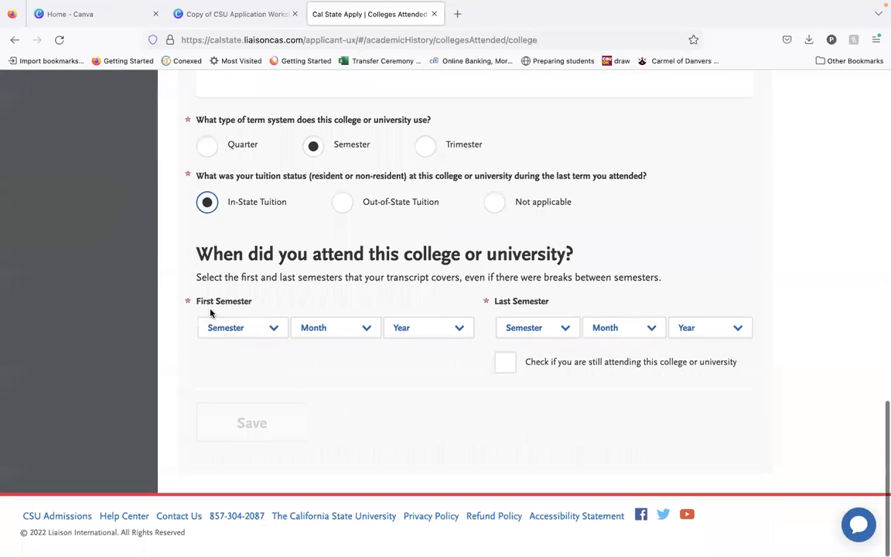
Bring the browser back beside the transcripts and set the first semester attended to Spring, February 2006.
click(242, 333)
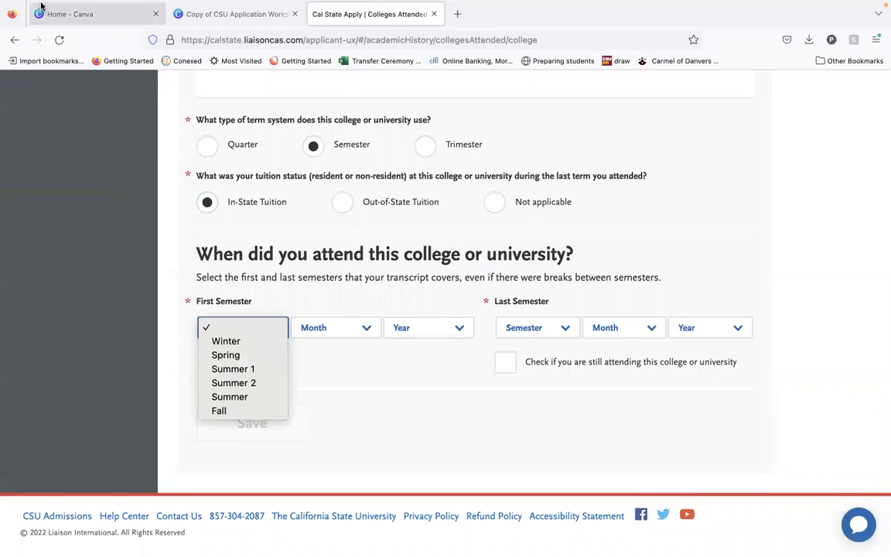
click(33, 24)
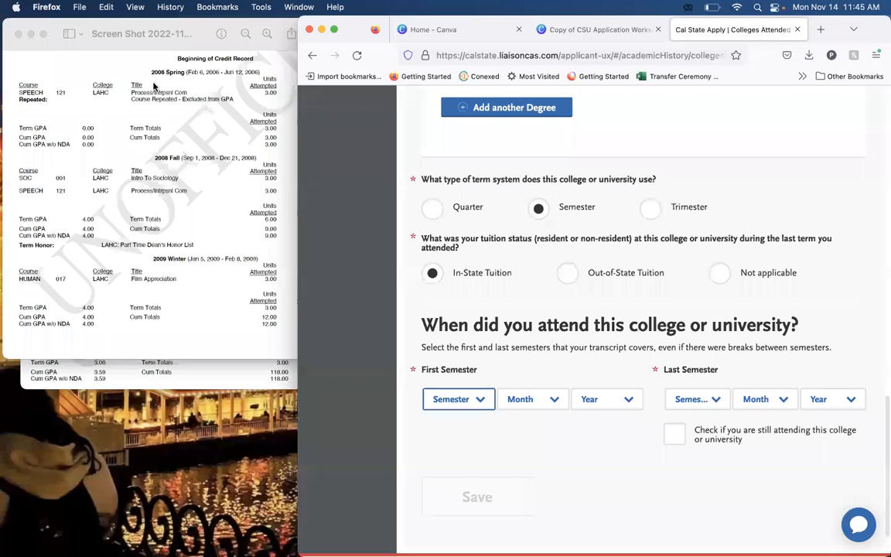
click(462, 403)
click(456, 426)
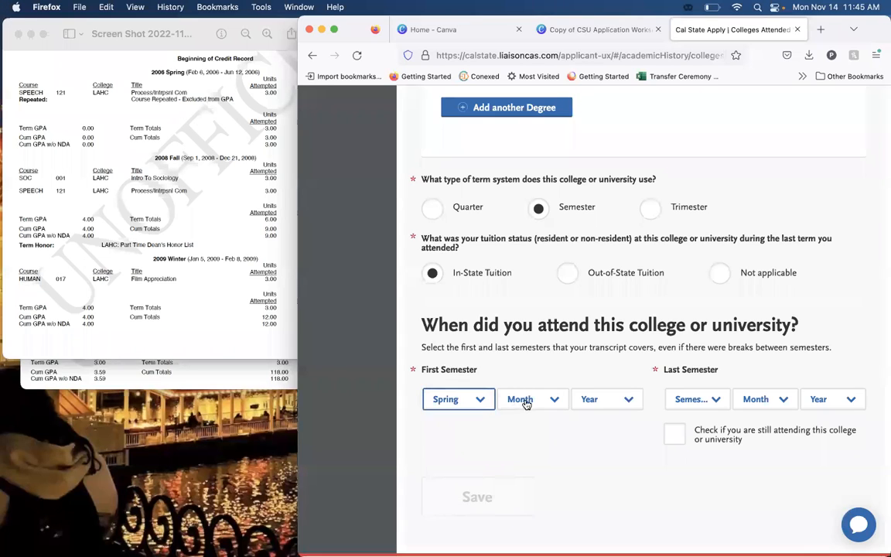
click(525, 404)
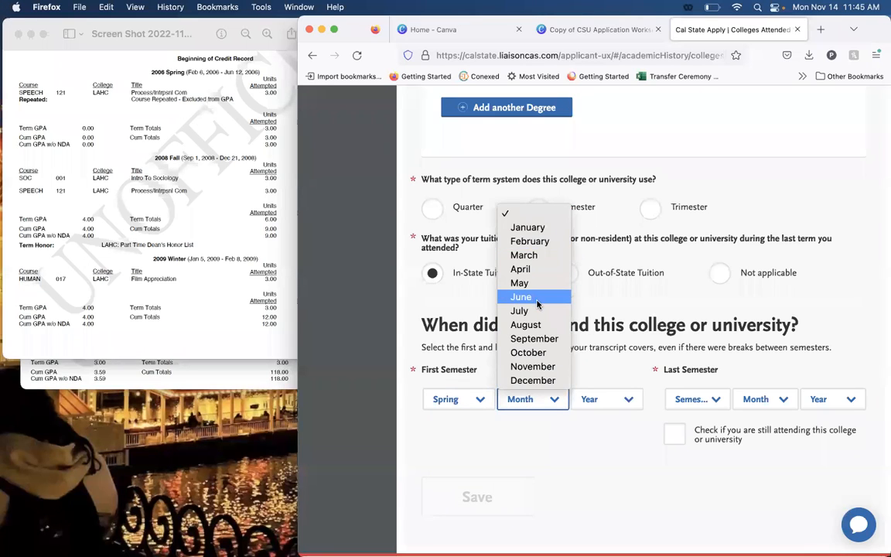
click(517, 242)
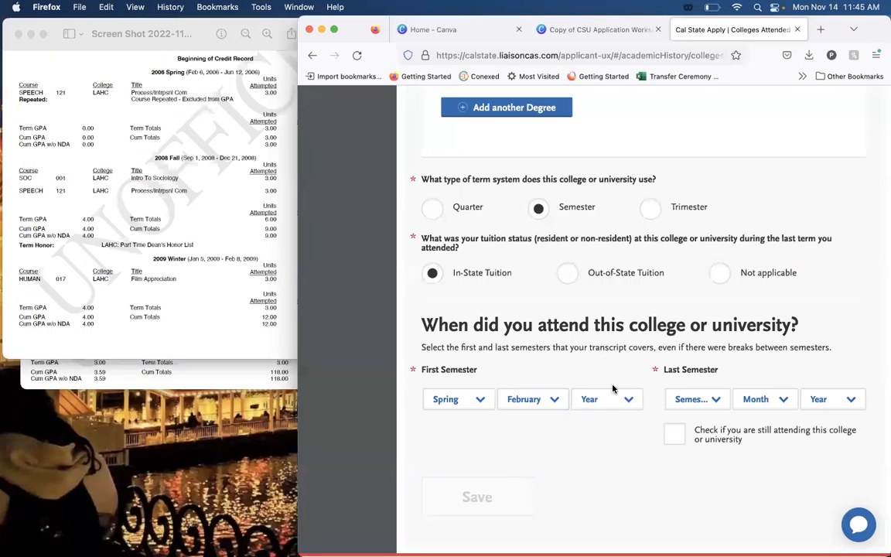
click(613, 390)
scroll(617, 301, down, 2)
scroll(611, 348, down, 3)
click(620, 358)
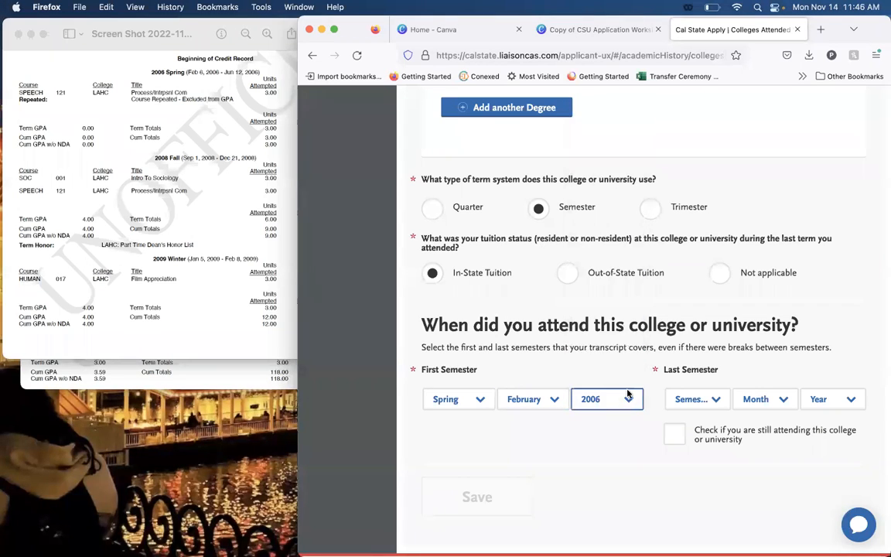
Mark Los Angeles Harbor College as still being attended and save the college entry.
scroll(638, 387, down, 2)
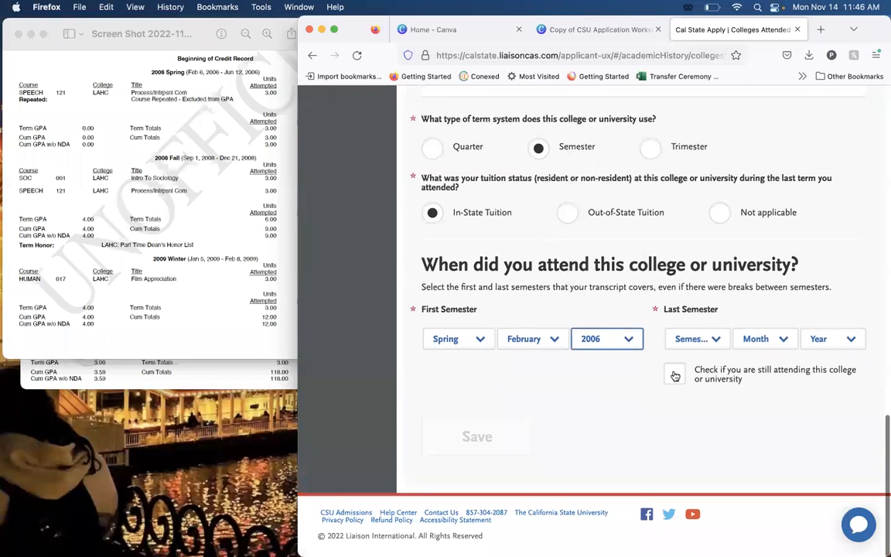
click(674, 374)
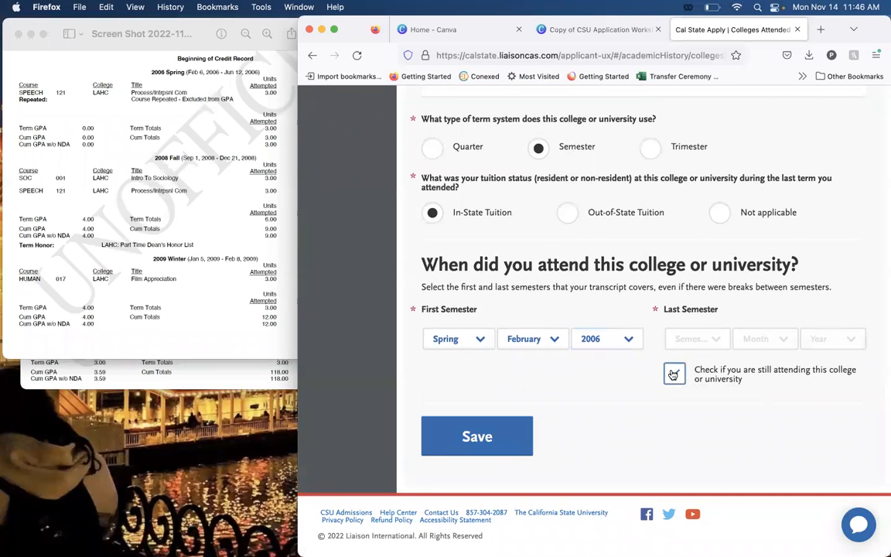
click(473, 434)
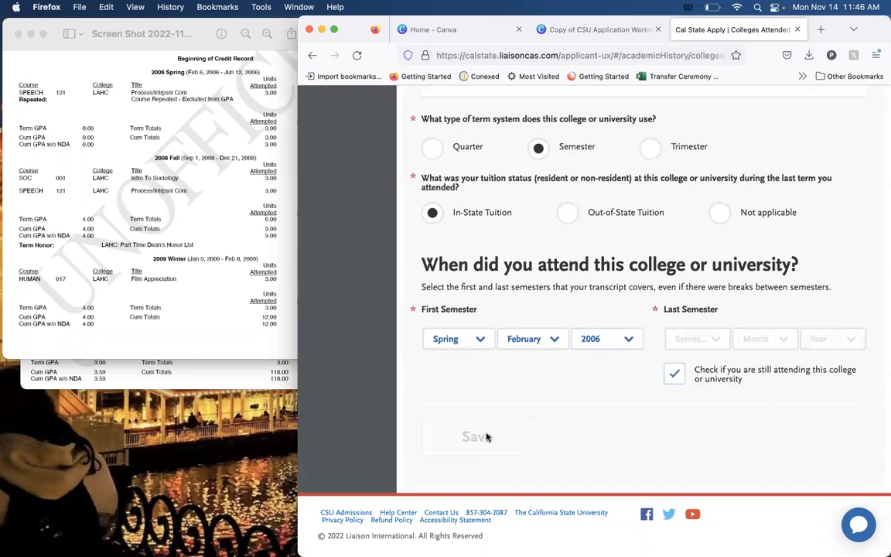
scroll(472, 325, down, 3)
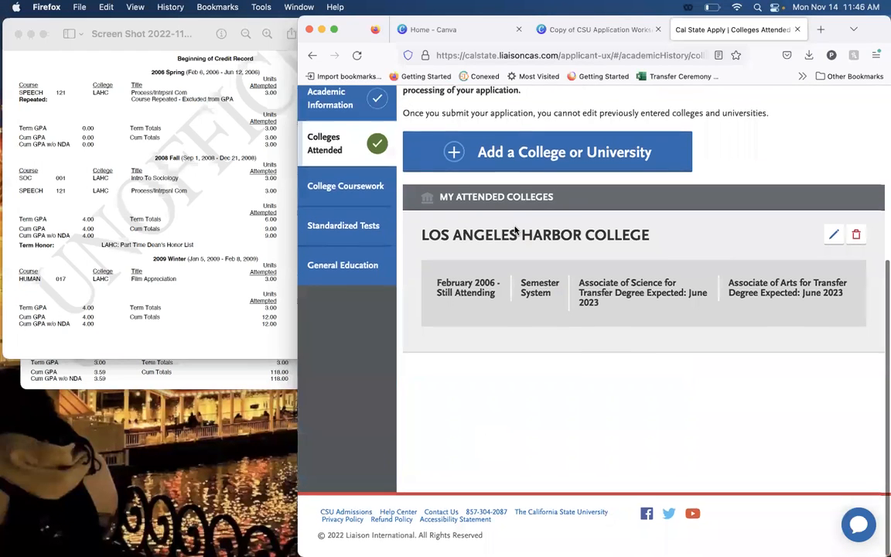
Put away the transcript with the beginning of the credit record and check which colleges the 2022 terms list.
click(208, 237)
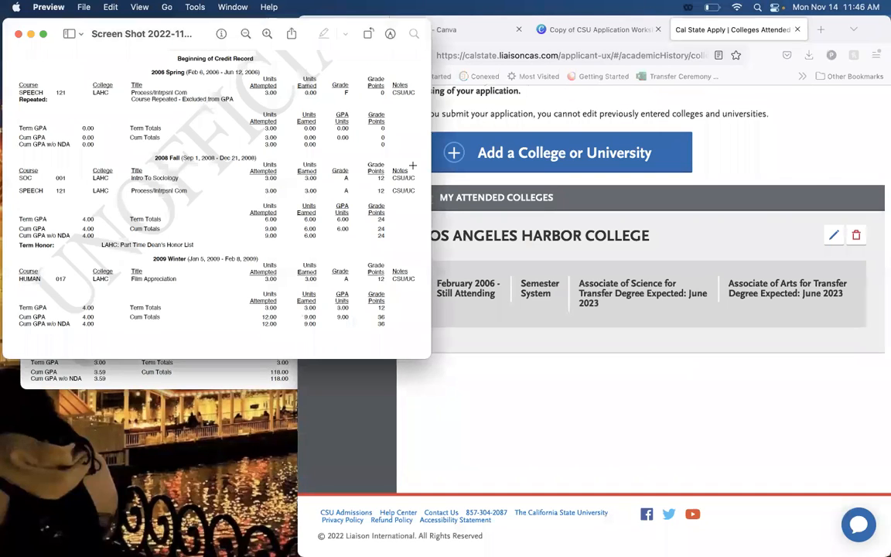
click(593, 341)
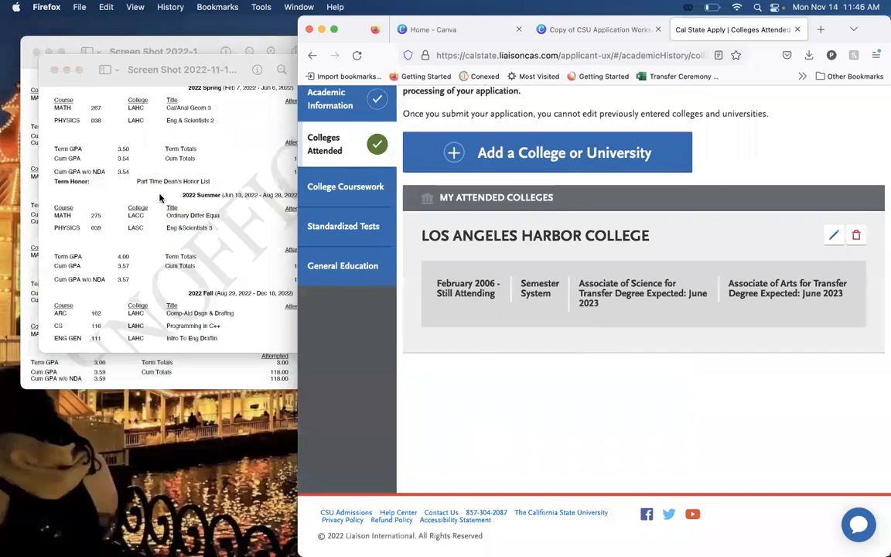
click(159, 198)
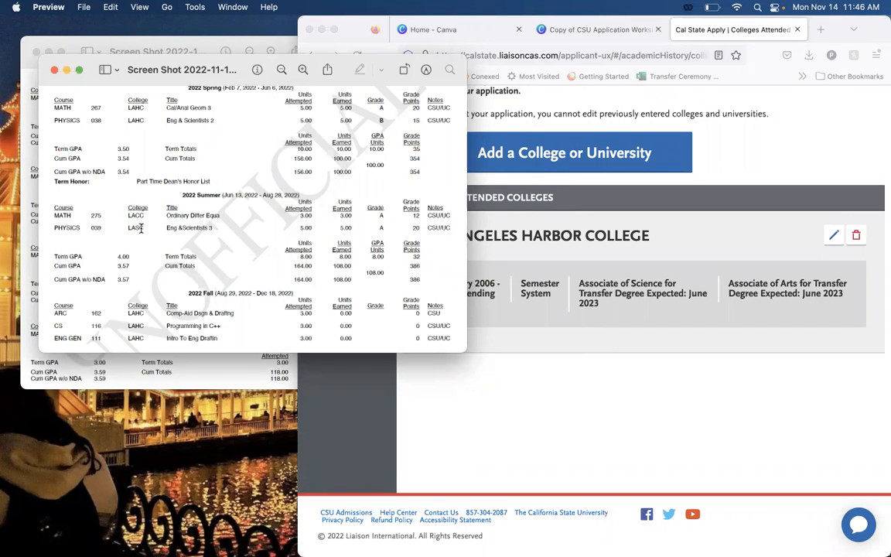
click(540, 344)
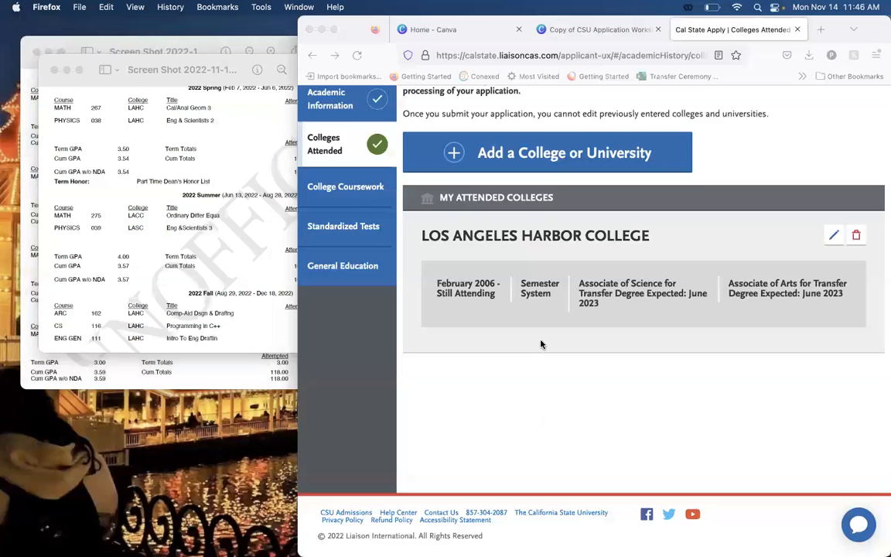
Start adding another college, search for "los angeles city college" and choose Los Angeles City College.
click(528, 167)
click(539, 348)
text(los an)
text(gele)
key(BackSpace)
text(les)
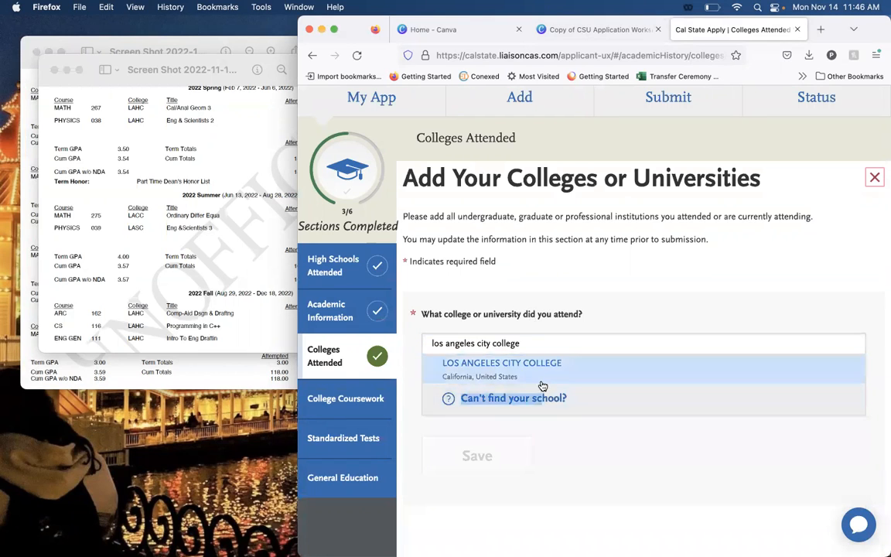
click(541, 375)
scroll(547, 421, down, 1)
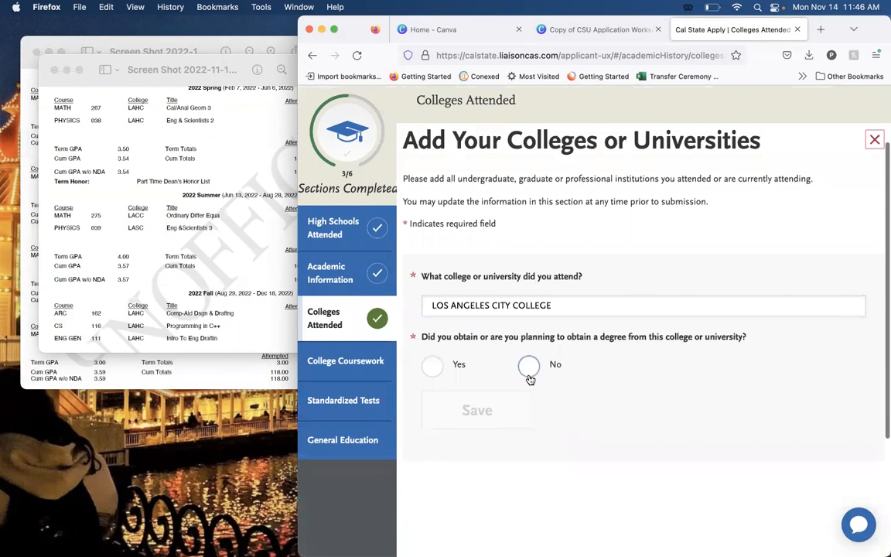
For Los Angeles City College, indicate no degree, the Semester term system and In-State Tuition.
click(528, 369)
scroll(531, 398, down, 4)
click(556, 285)
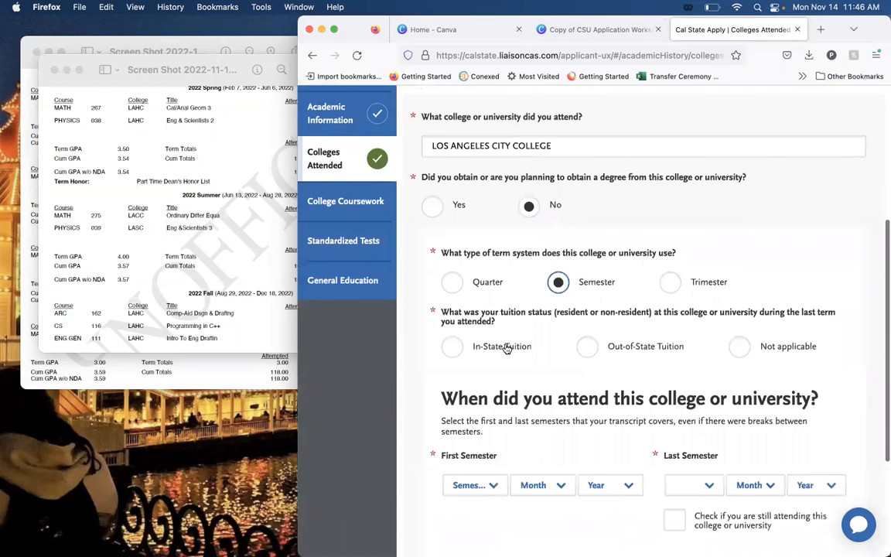
scroll(507, 346, down, 2)
click(498, 293)
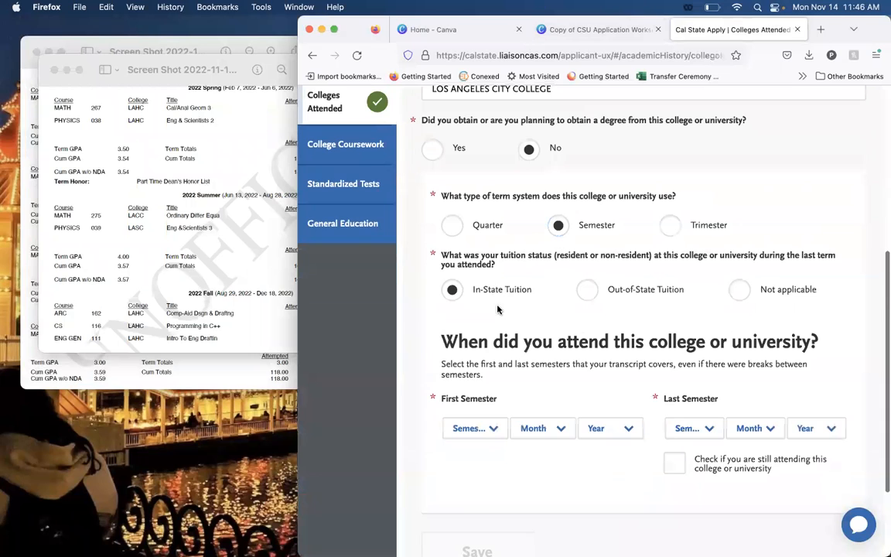
Set the first semester attended at Los Angeles City College to Summer, June 2022.
scroll(498, 310, down, 3)
click(472, 313)
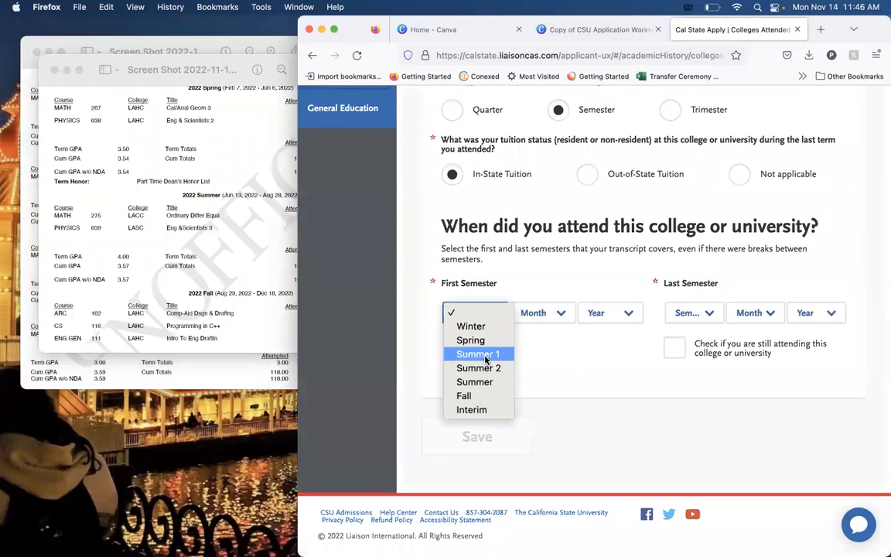
click(474, 381)
click(537, 313)
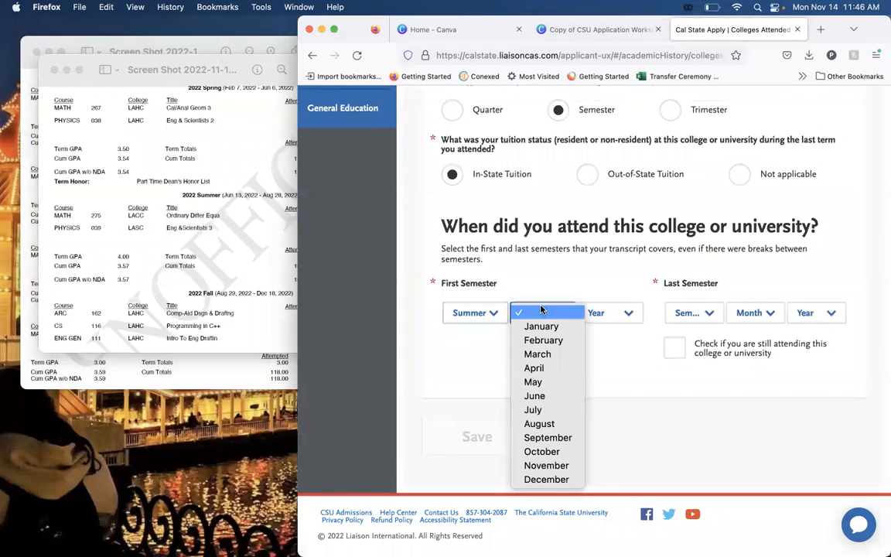
click(542, 396)
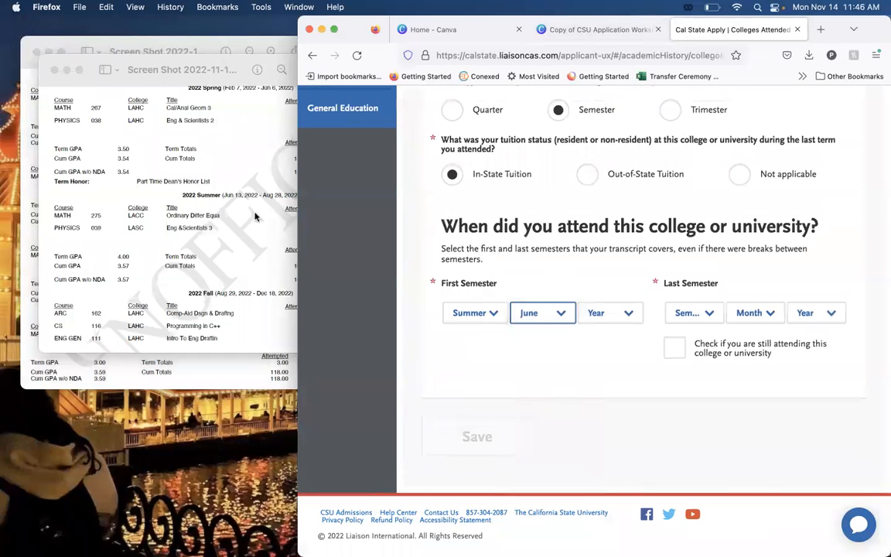
click(606, 314)
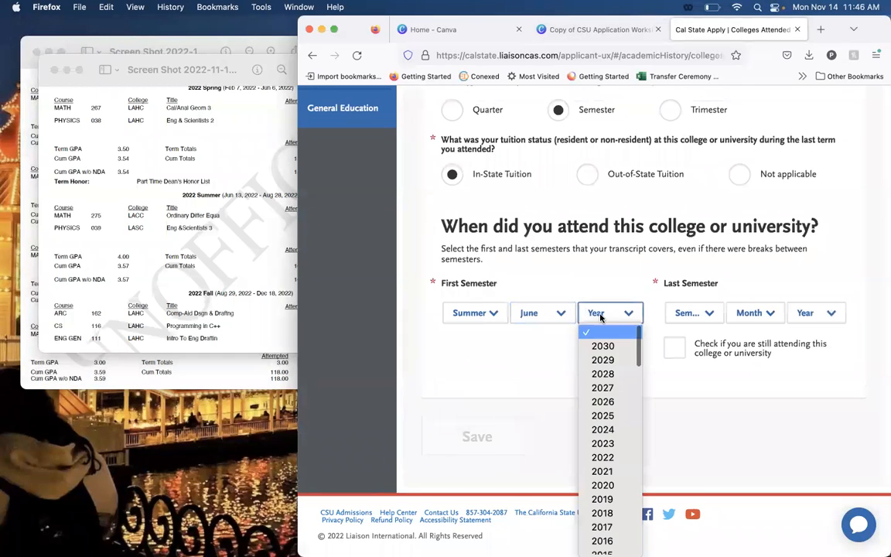
click(617, 462)
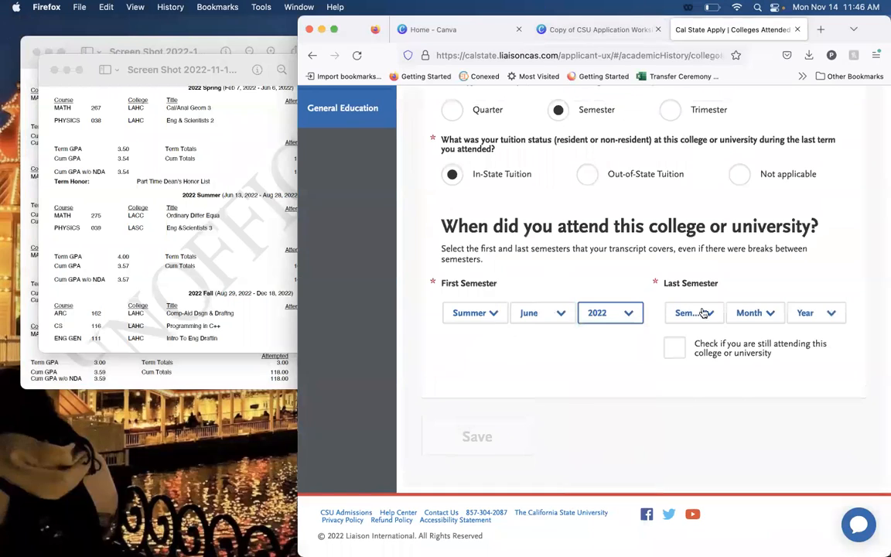
Set the last semester attended to Summer, August 2022 and save the Los Angeles City College entry.
click(704, 313)
click(694, 382)
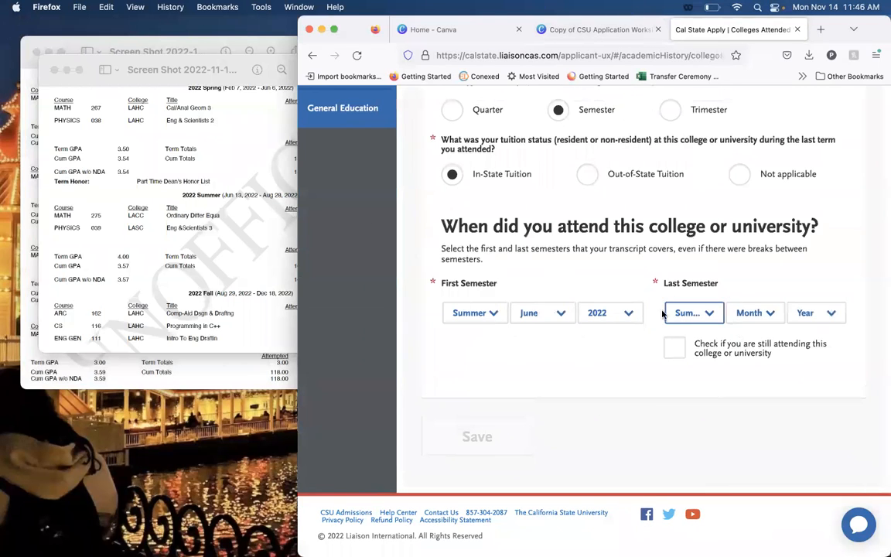
click(744, 313)
click(763, 425)
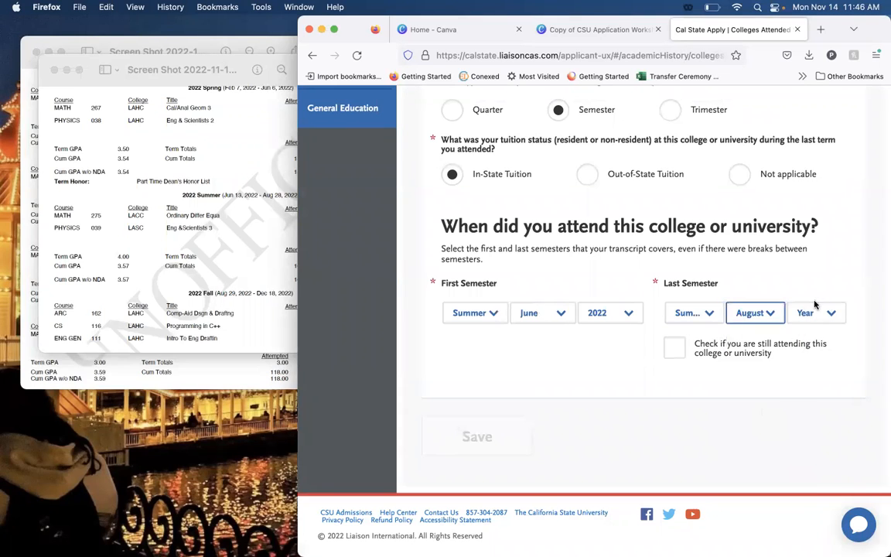
click(819, 313)
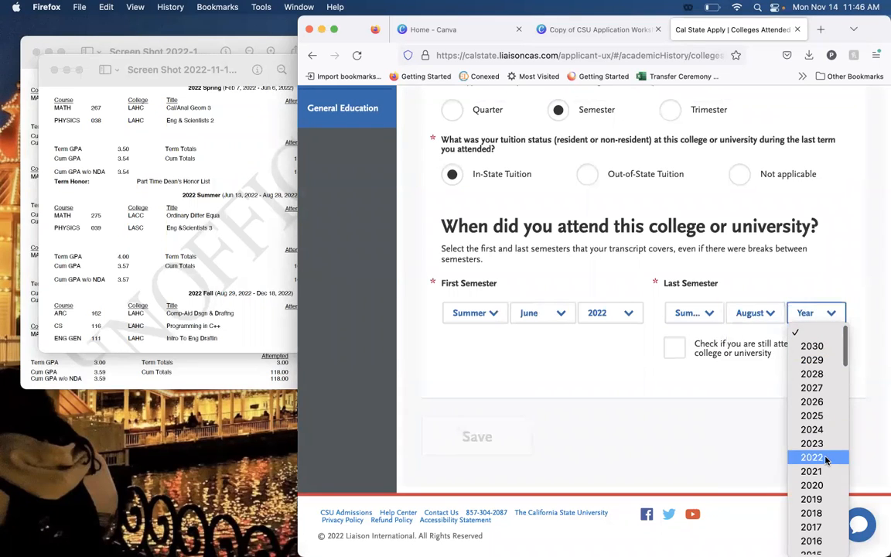
click(830, 464)
click(499, 452)
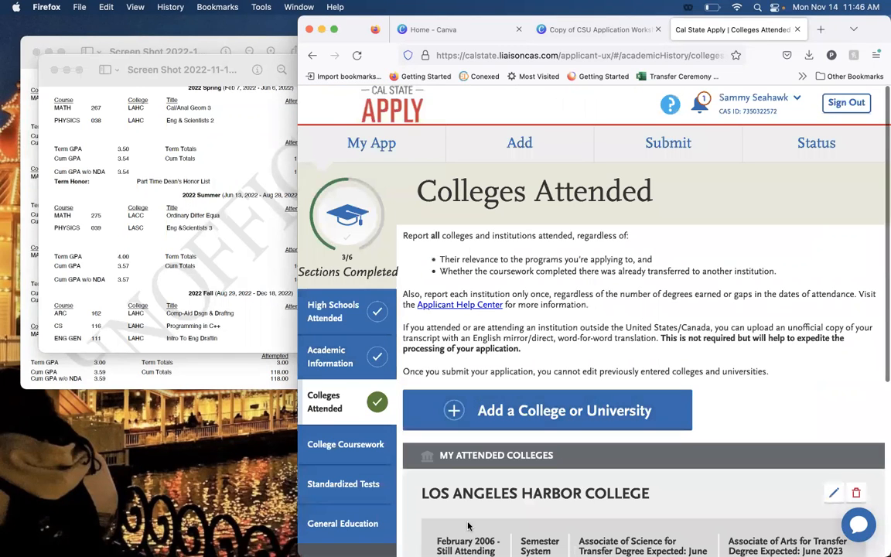
Review the attended colleges, open the College Coursework section and go to its list of college transcripts.
scroll(541, 315, down, 5)
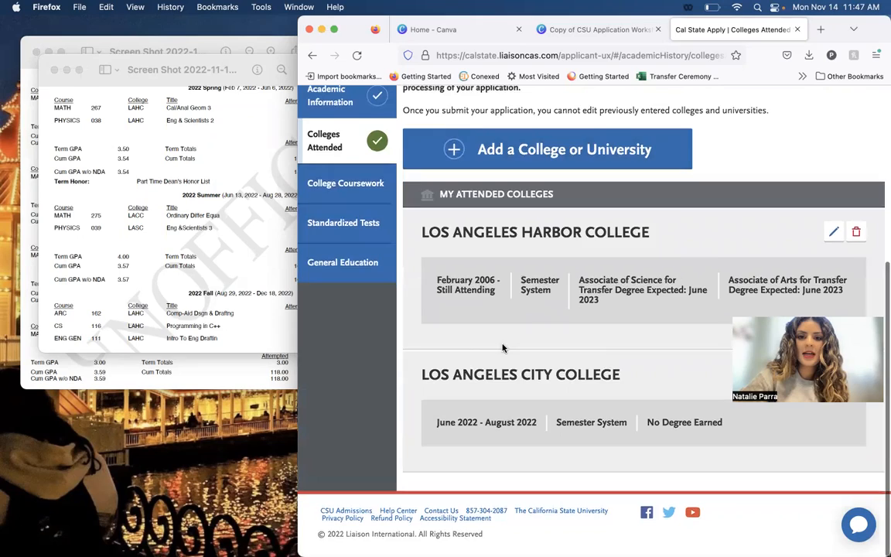
click(363, 198)
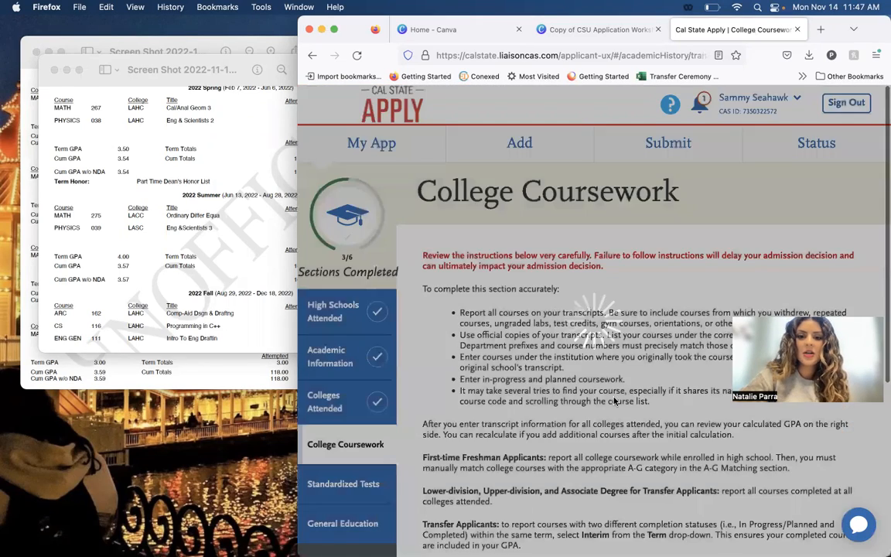
scroll(615, 402, down, 1)
scroll(615, 401, down, 10)
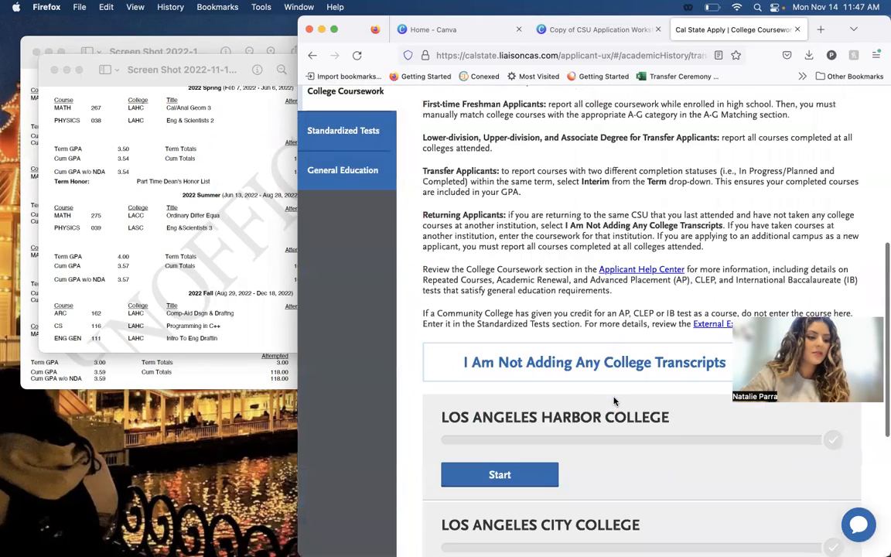
scroll(616, 402, down, 2)
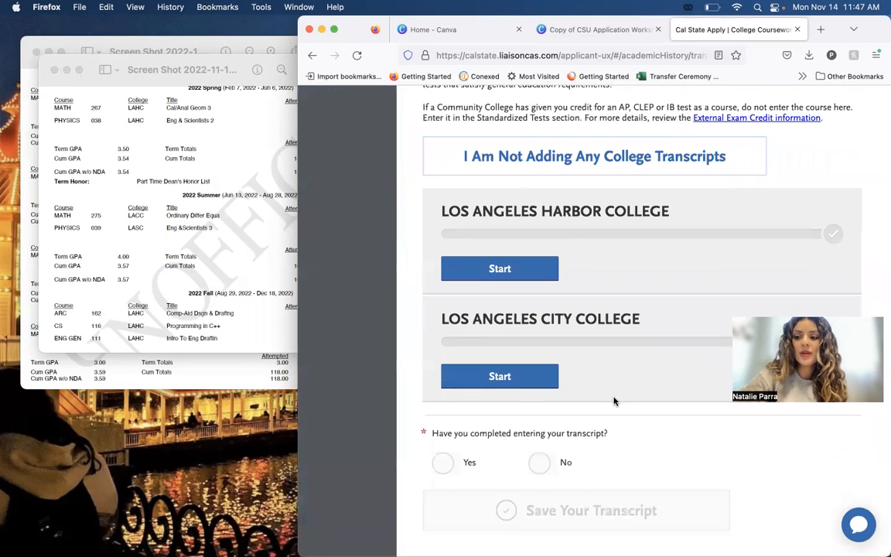
Bring up the transcript with the beginning of the credit record beside the browser and start the Los Angeles Harbor College coursework.
click(138, 51)
mouse_move(85, 551)
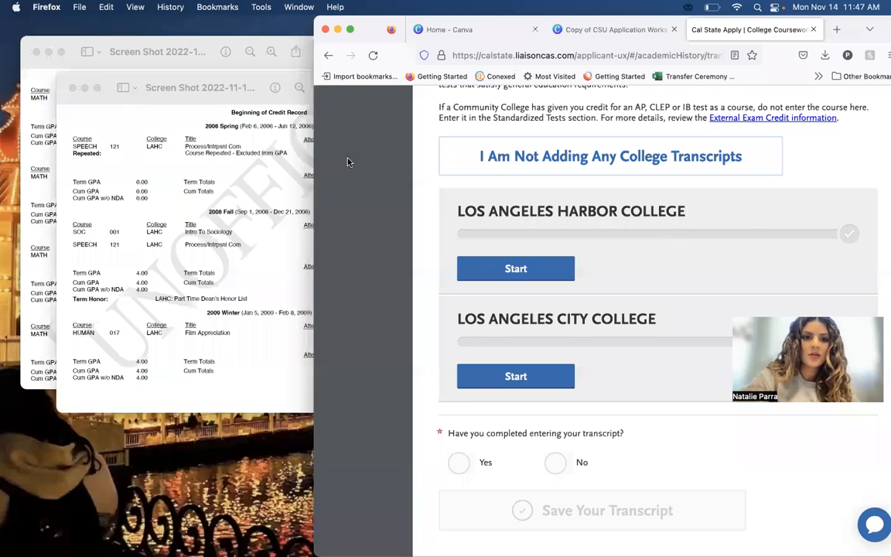
drag(191, 79, 130, 27)
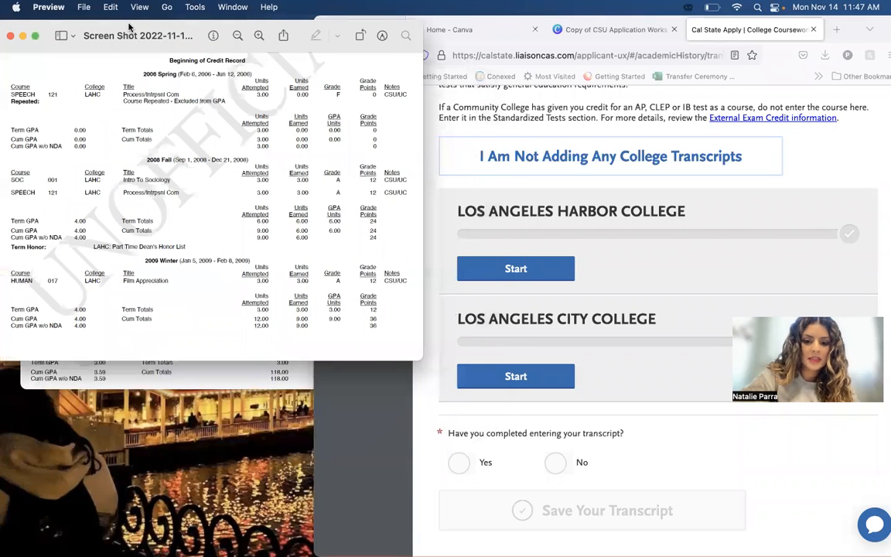
click(490, 280)
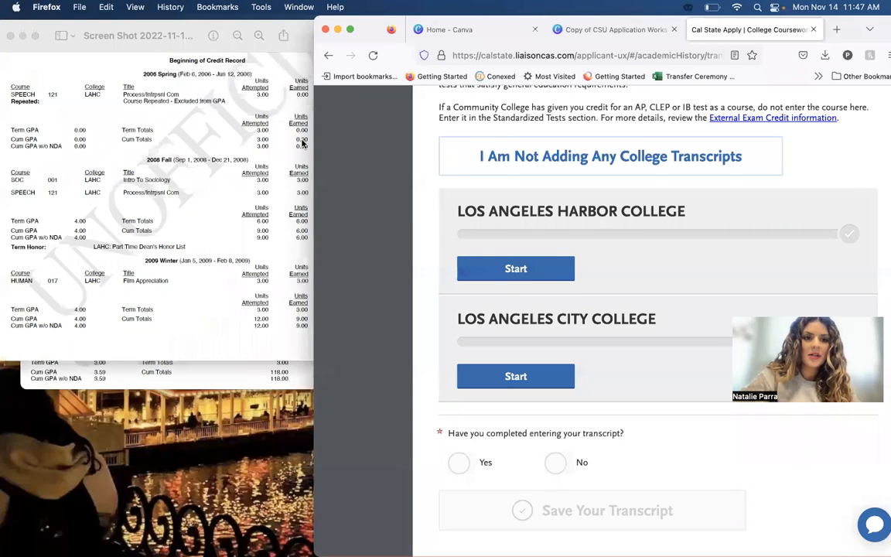
click(562, 271)
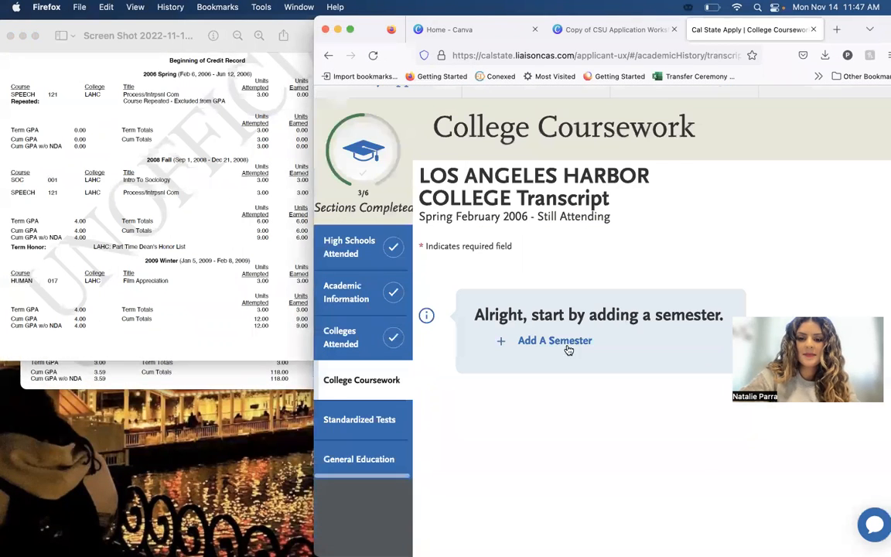
Add a semester with term Spring, year 2006, academic status Freshman and completion status Completed.
click(568, 344)
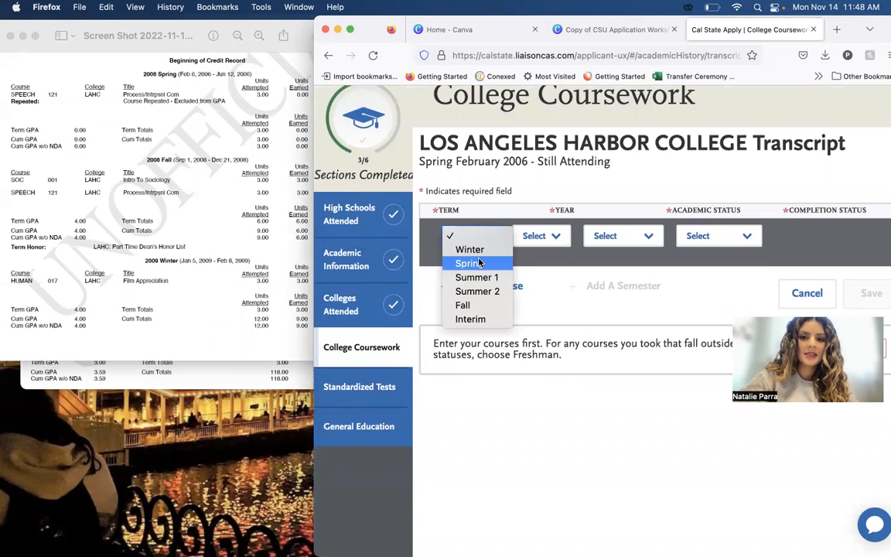
click(480, 263)
click(545, 241)
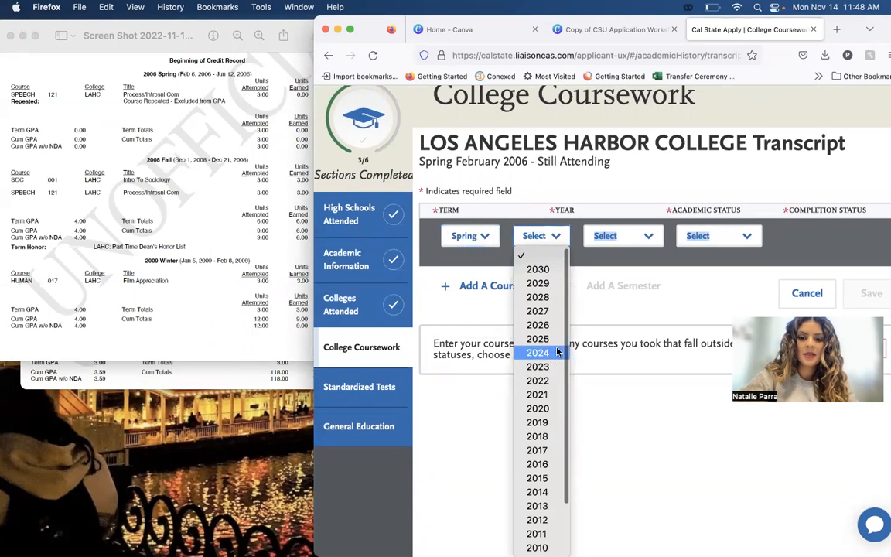
scroll(554, 468, down, 2)
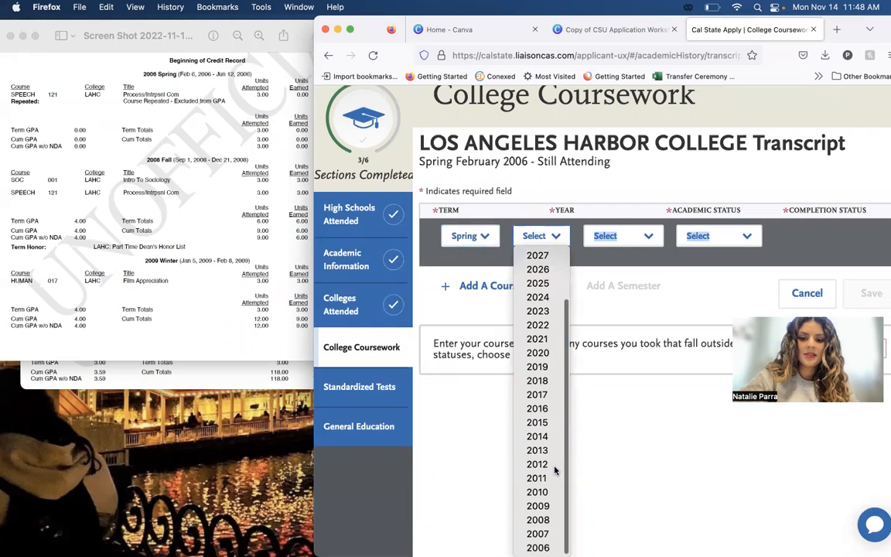
click(554, 547)
click(629, 238)
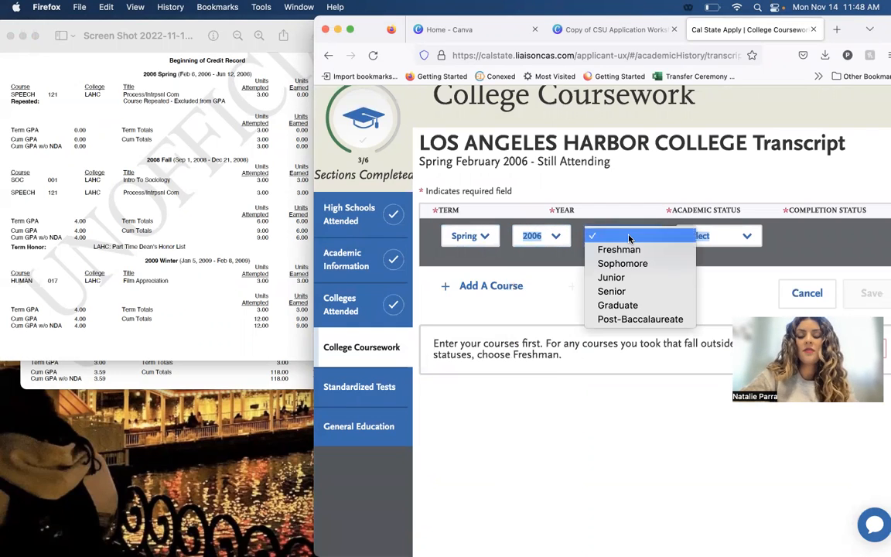
click(624, 249)
click(709, 235)
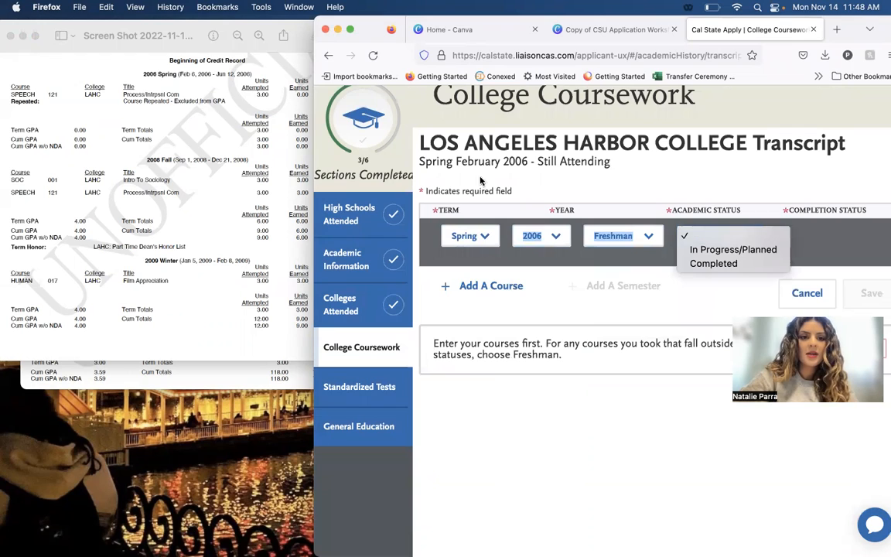
click(777, 264)
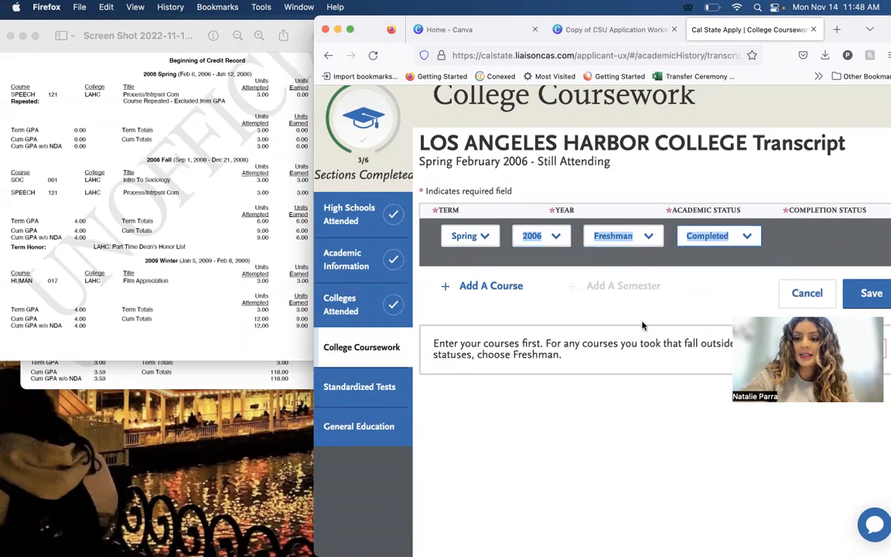
Add a course to the Spring 2006 semester, checking the transcript, and choose course code SPEECH121 by searching for "speech".
scroll(604, 279, down, 1)
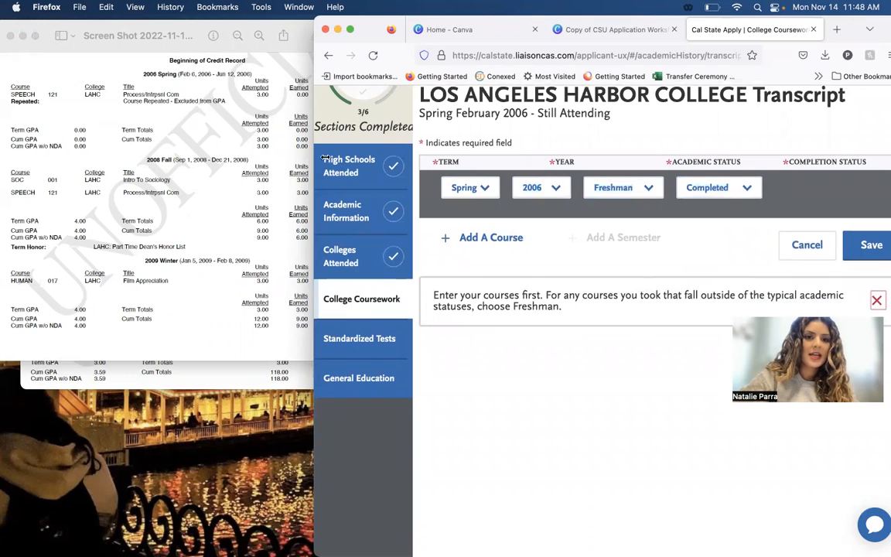
click(455, 236)
click(209, 233)
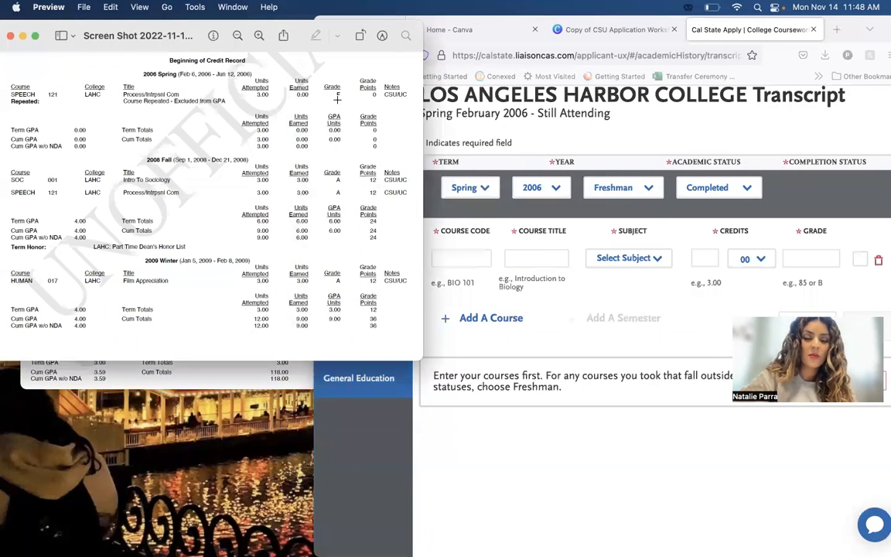
click(430, 232)
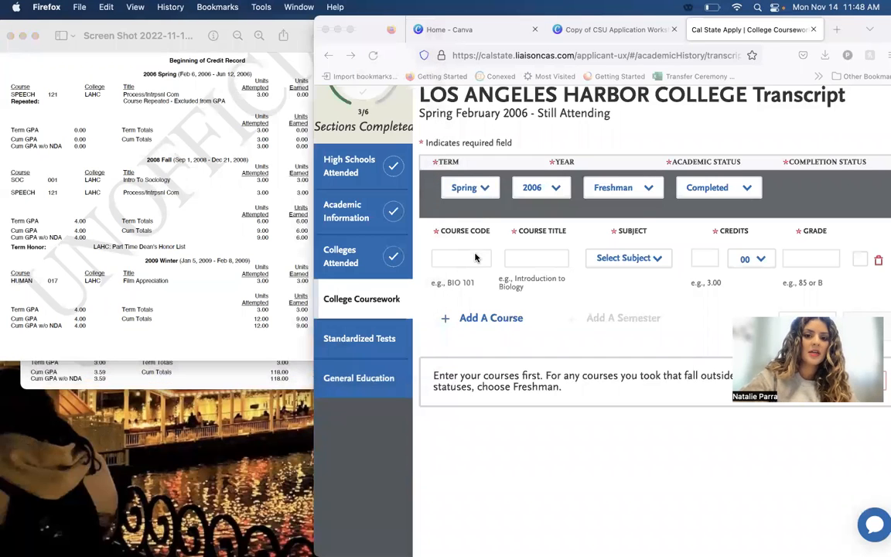
click(462, 258)
text(speech)
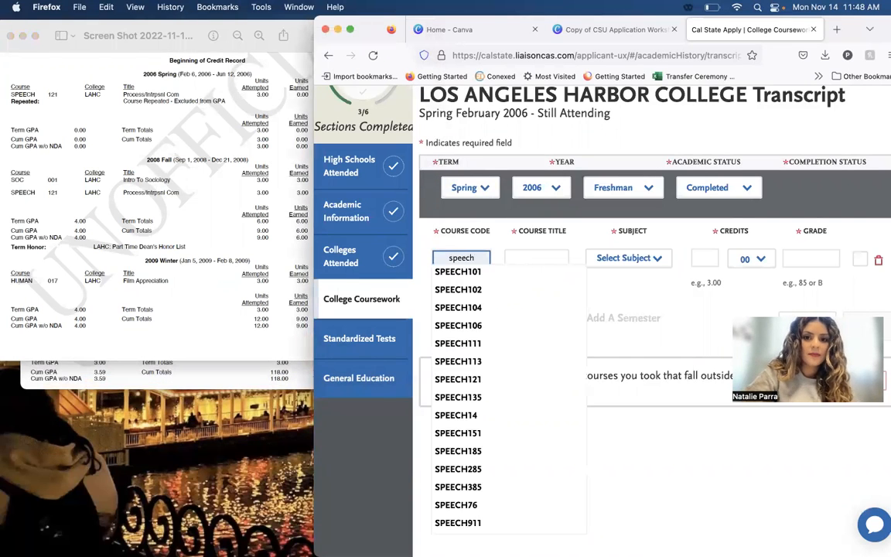
click(478, 379)
Set the subject of the Spring 2006 SPEECH121 course to Communications.
click(642, 258)
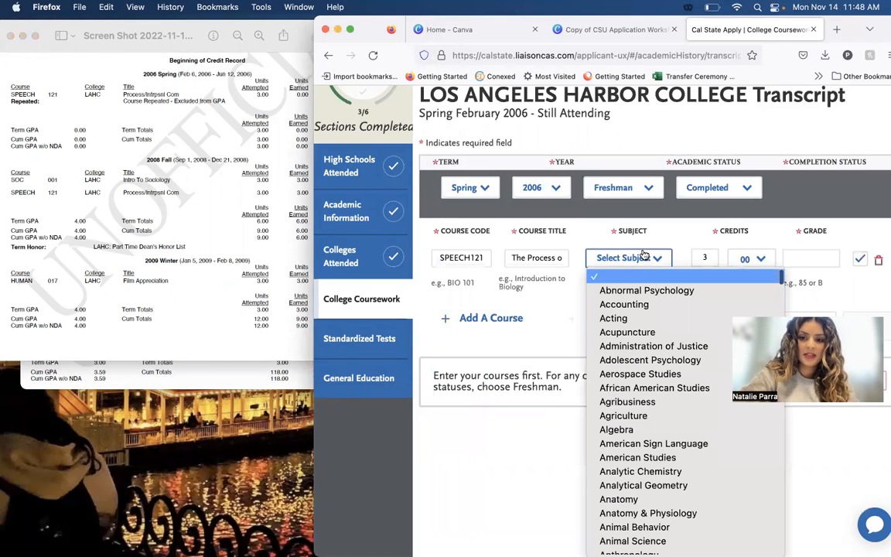
text(com)
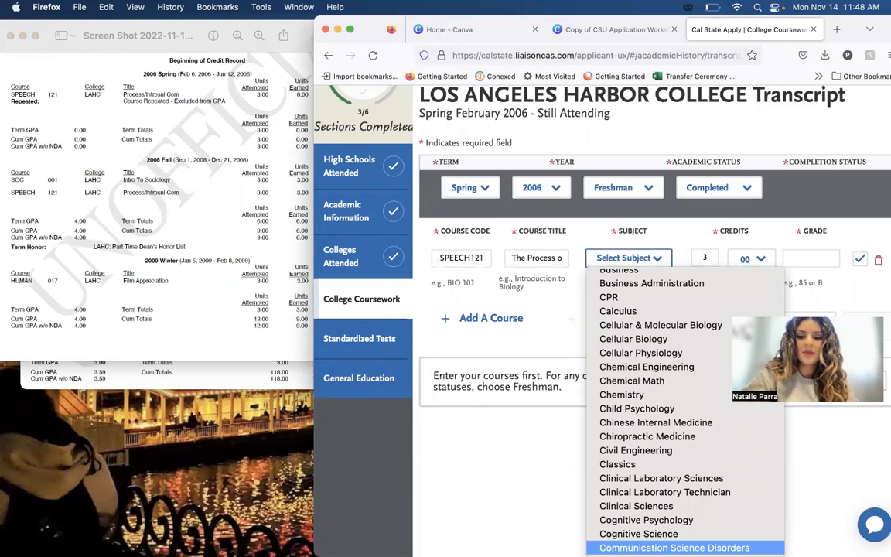
key(Down)
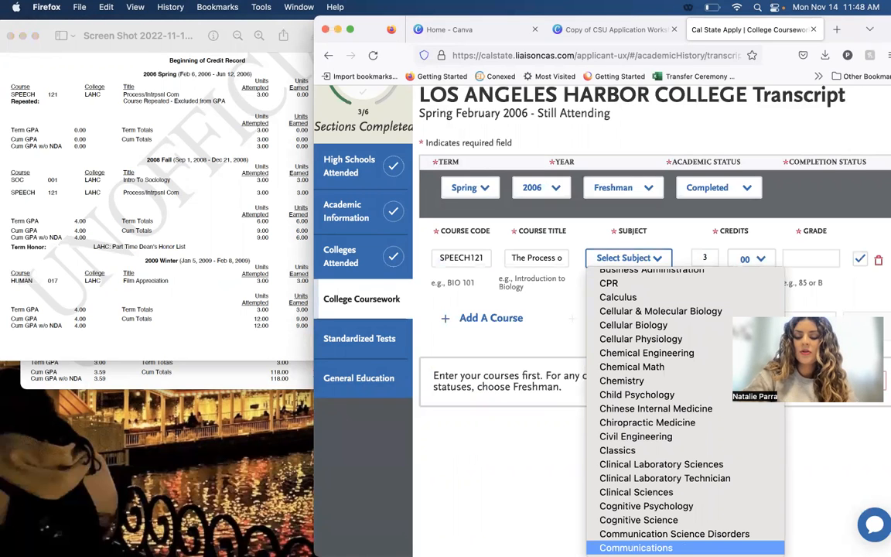
key(Return)
click(644, 260)
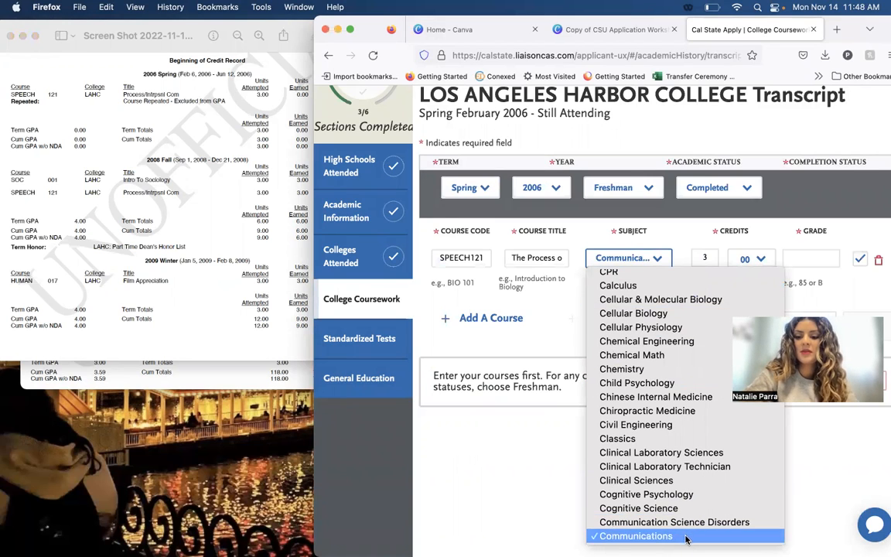
click(756, 470)
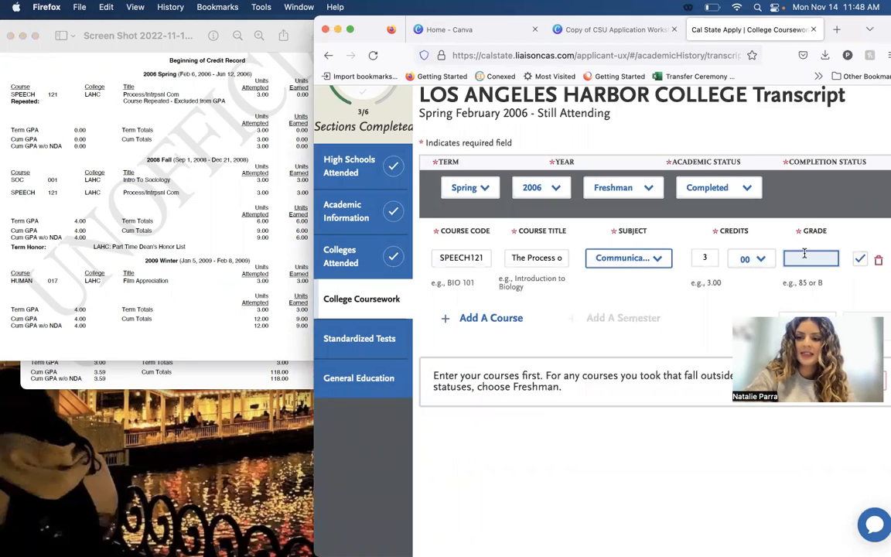
Check the Spring 2006 SPEECH 121 grade on the transcript, enter RP as the course's grade and save the semester.
click(308, 93)
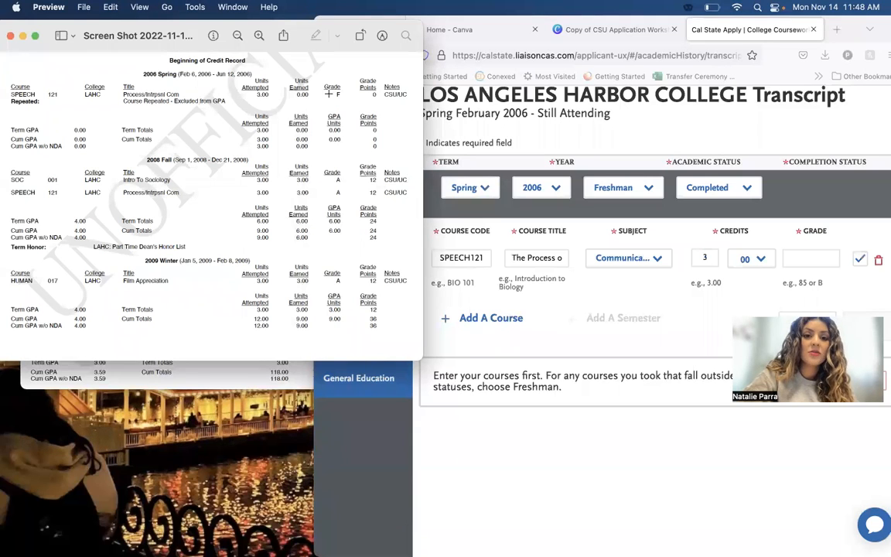
click(823, 260)
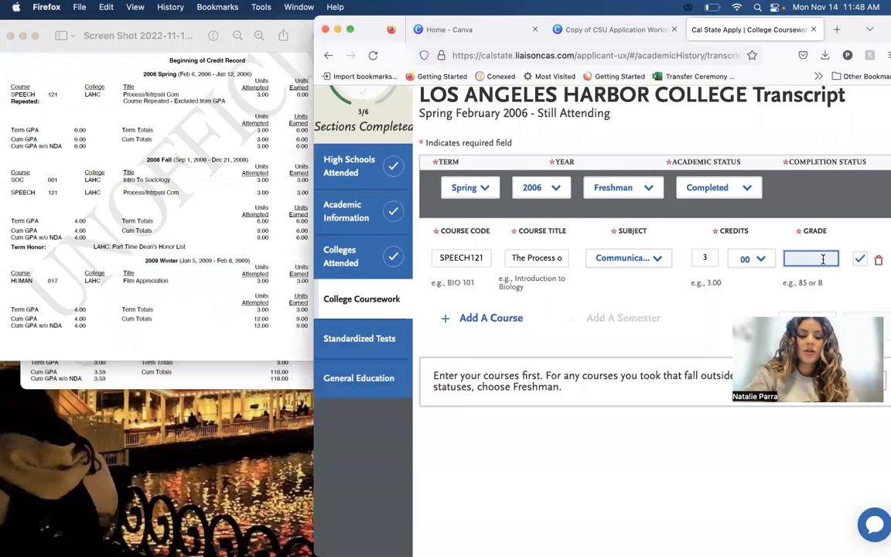
click(707, 325)
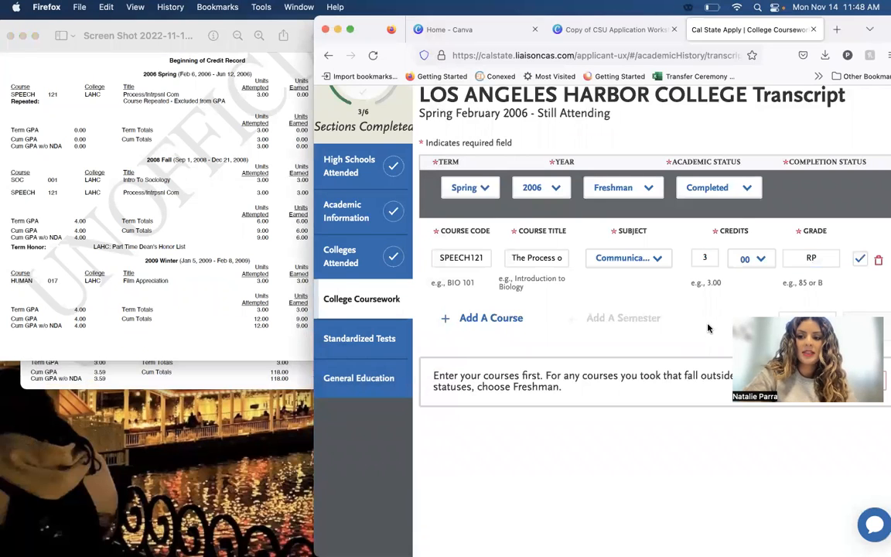
scroll(708, 325, down, 1)
click(214, 253)
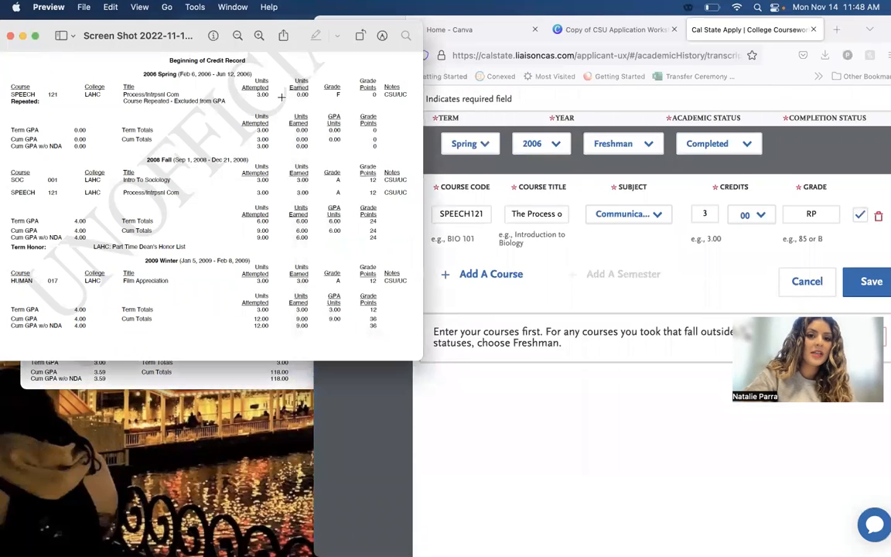
click(881, 288)
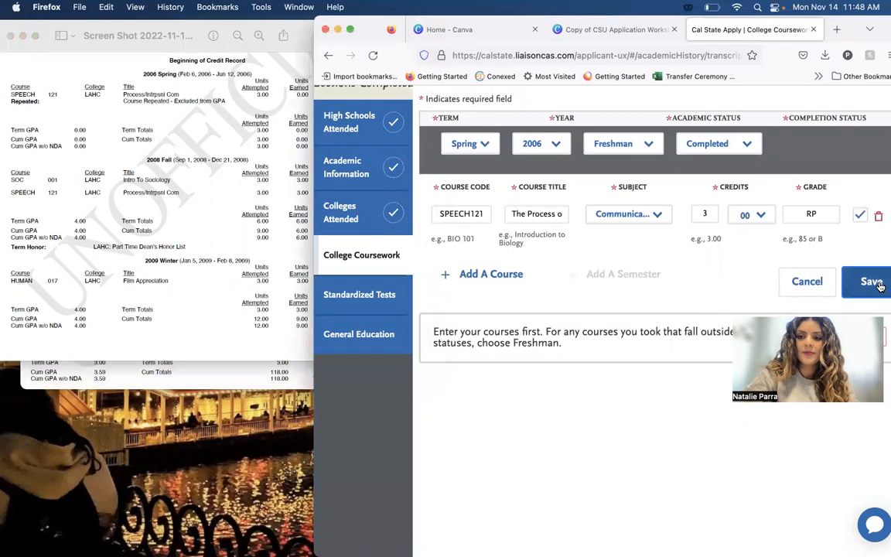
click(880, 286)
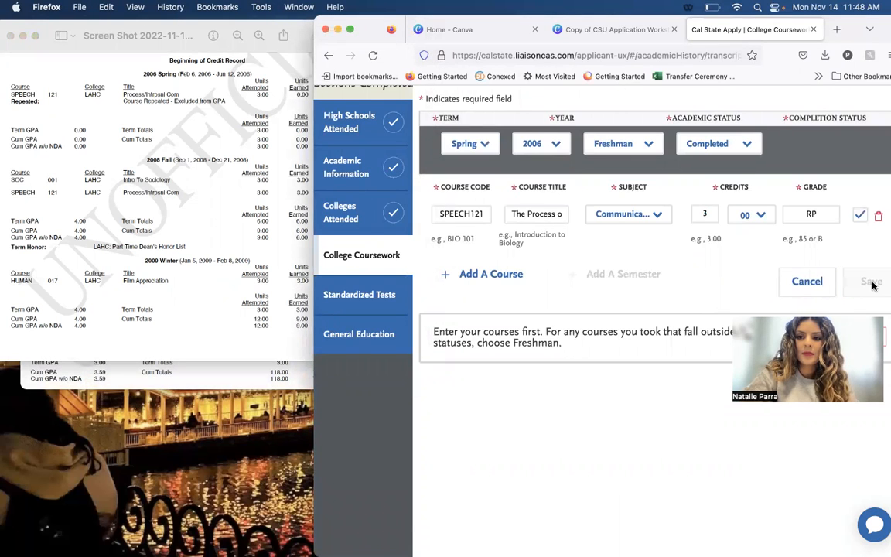
Add a semester with term Fall, year 2008, academic status Freshman and completion status Completed.
scroll(570, 280, down, 5)
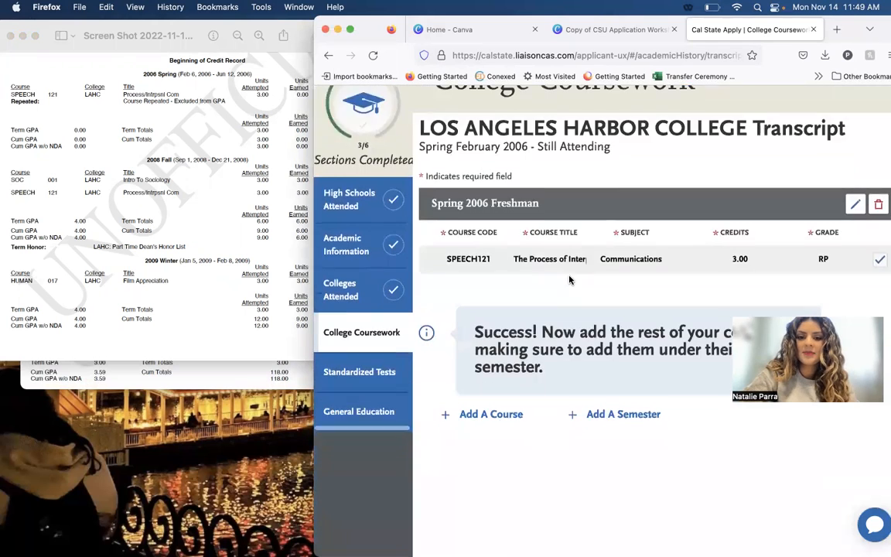
click(596, 334)
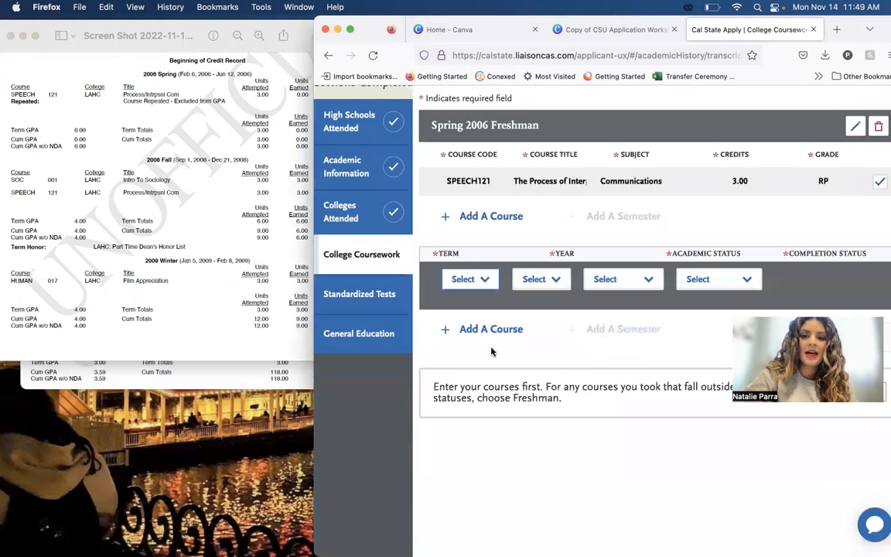
click(225, 163)
click(424, 258)
click(470, 280)
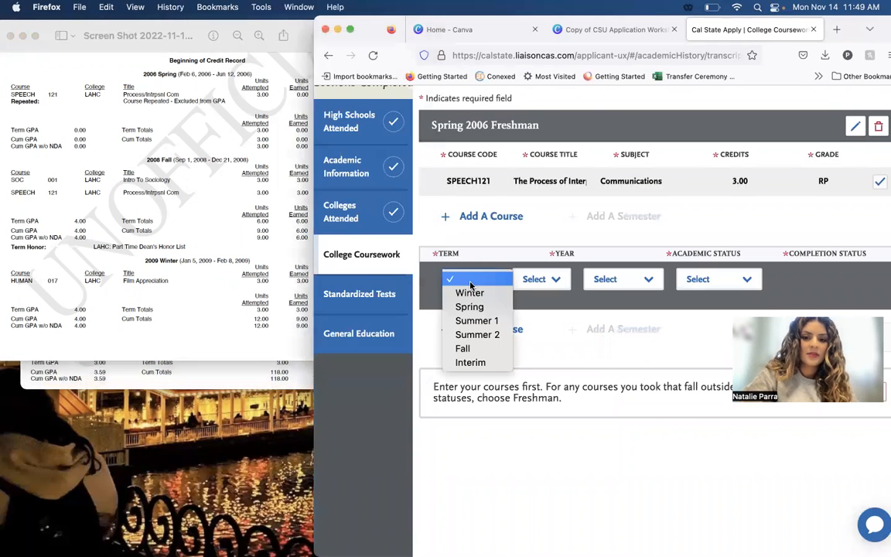
key(Return)
key(Tab)
text(2)
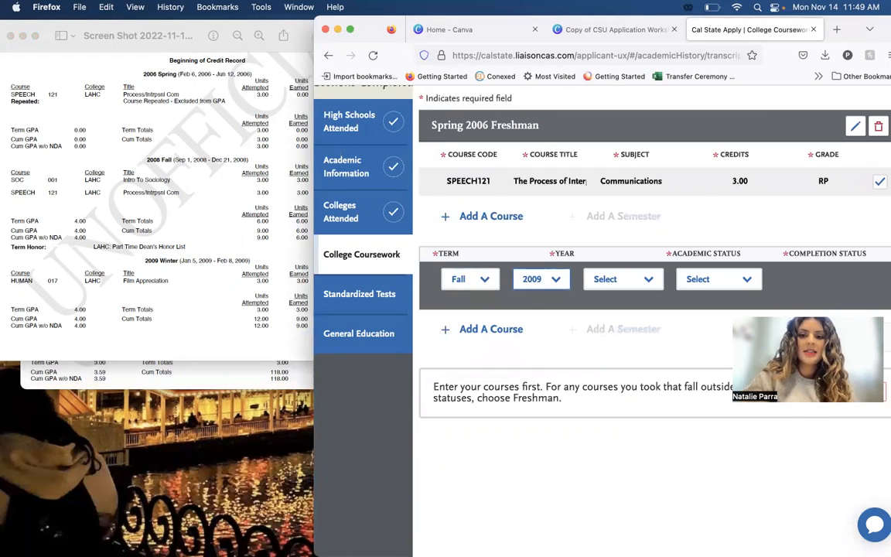
key(Down)
key(Down)
key(Return)
key(Tab)
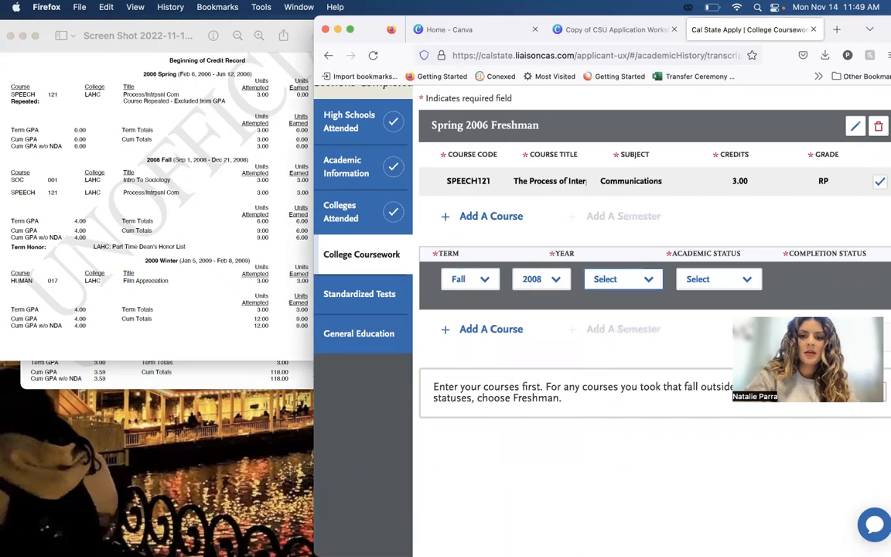
text(f)
key(Tab)
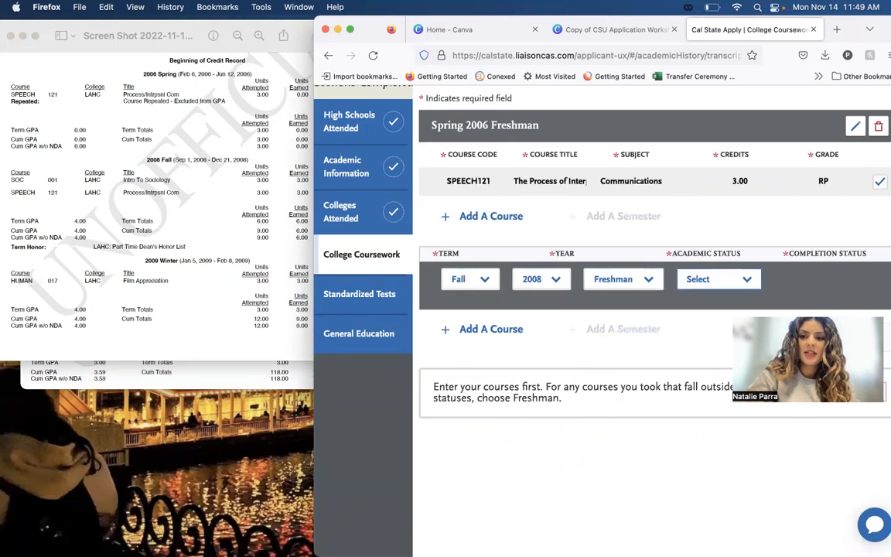
text(c)
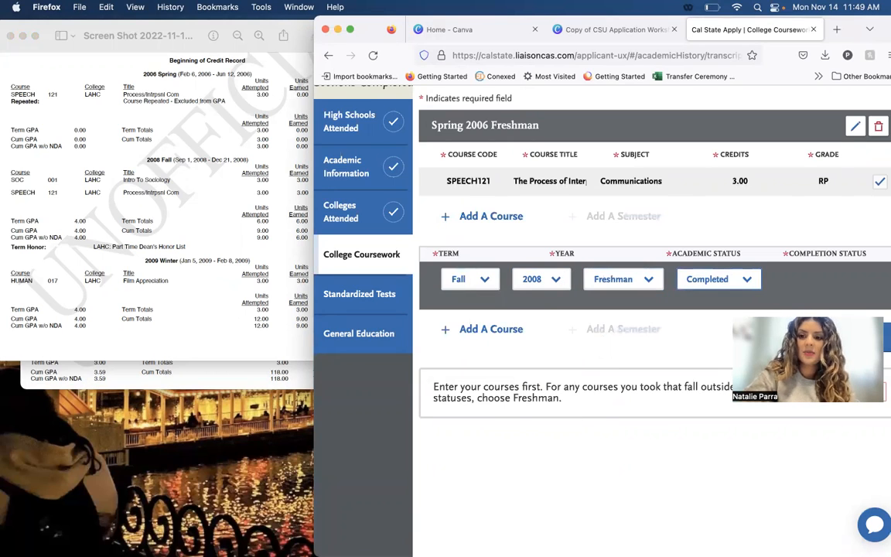
Add a course to the Fall 2008 semester, checking the transcript, and choose course code SOC001 by searching for "SOC".
click(495, 329)
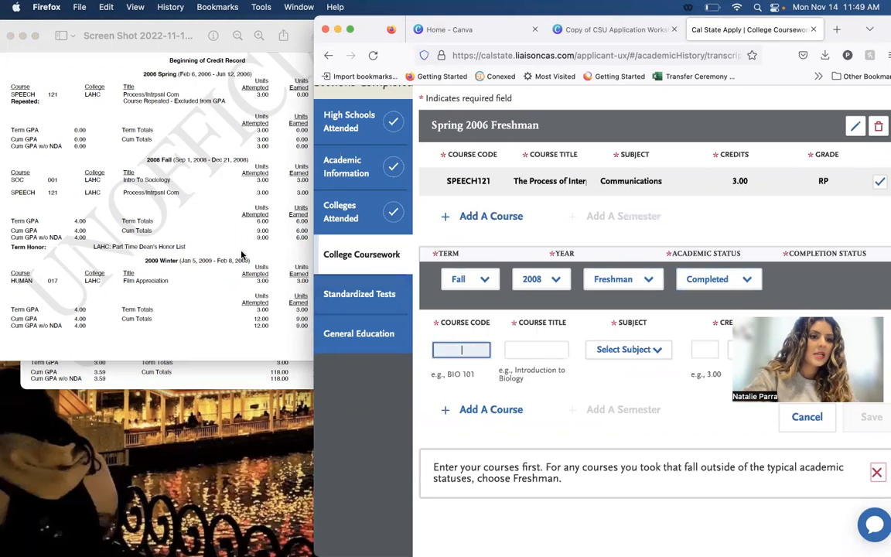
click(247, 207)
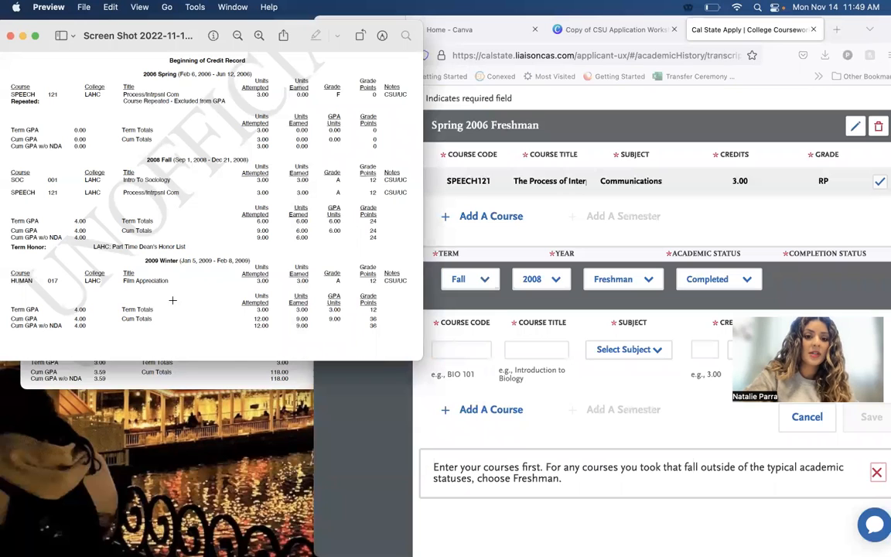
click(450, 355)
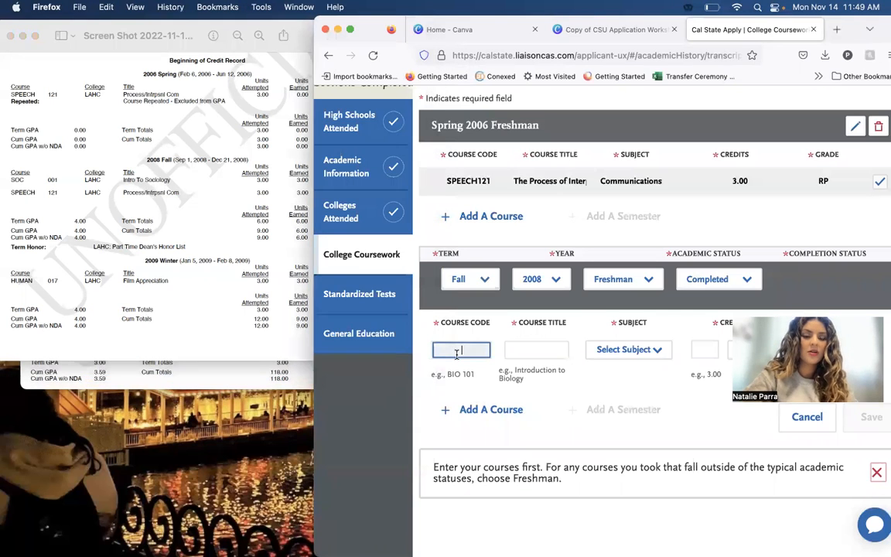
text(SOC)
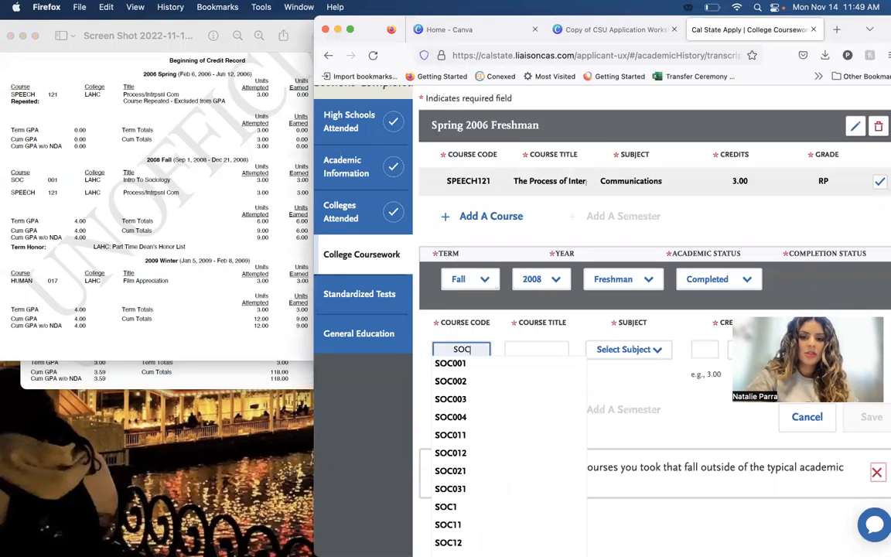
click(453, 364)
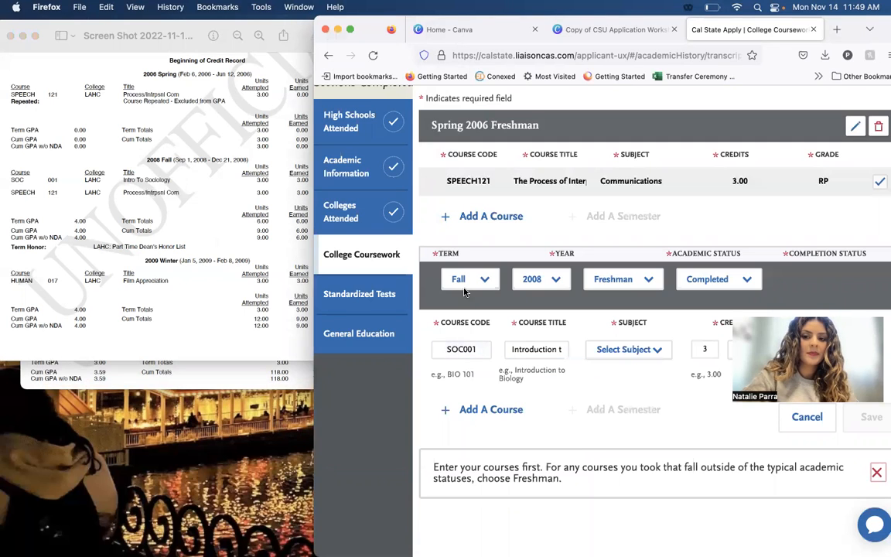
Set the SOC001 course's subject to Sociology and its grade to A, as listed on the transcript.
click(626, 351)
scroll(627, 332, down, 15)
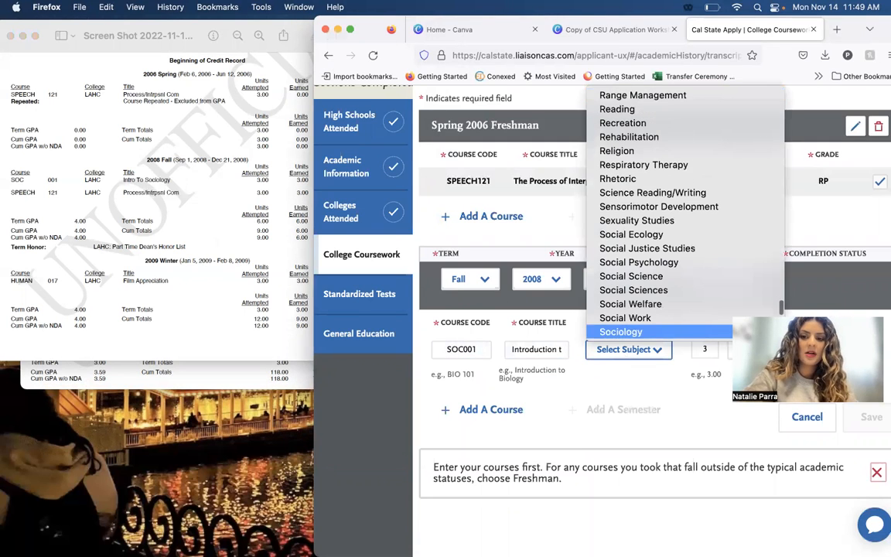
click(627, 332)
click(150, 225)
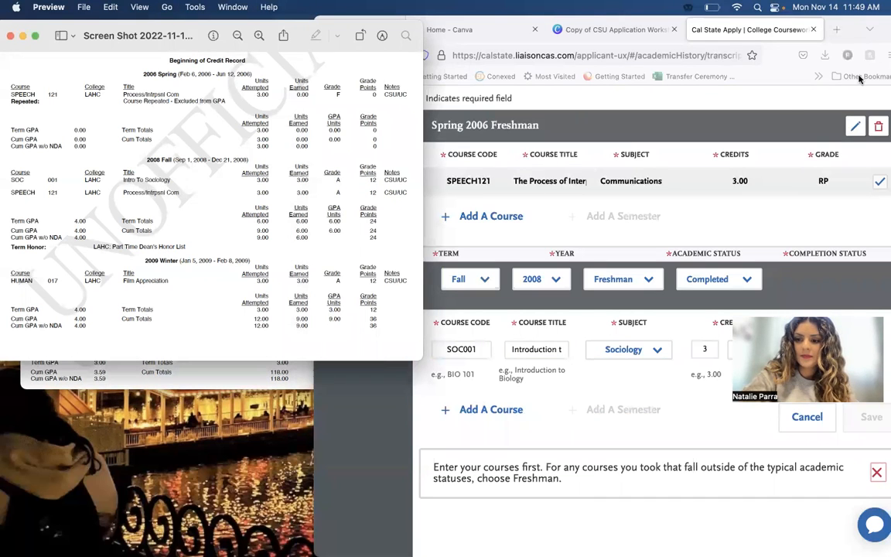
click(799, 349)
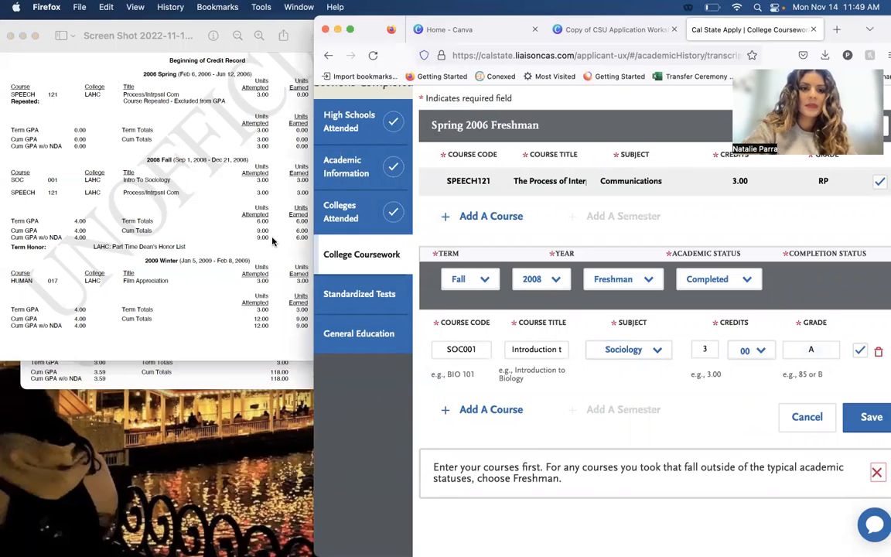
Add a second course to the Fall 2008 semester and choose course code SPEECH121 by searching for "SPEE".
click(208, 246)
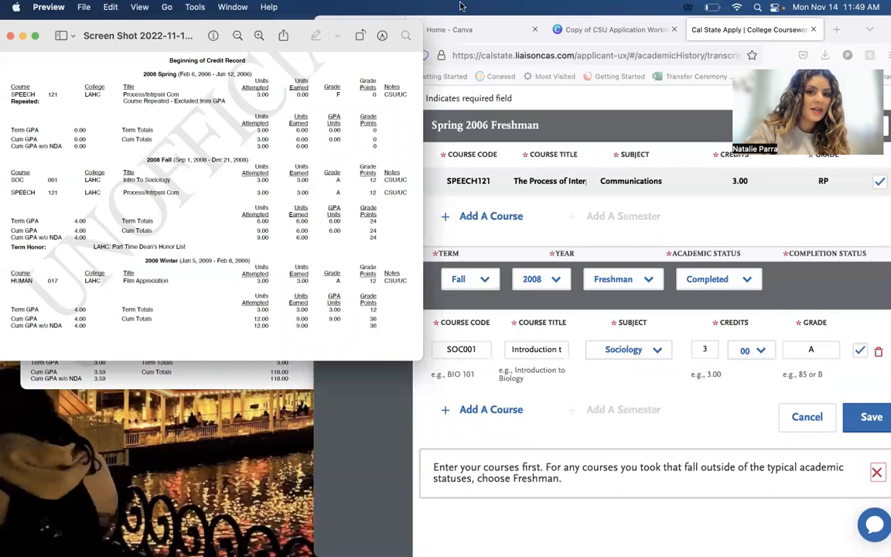
click(494, 410)
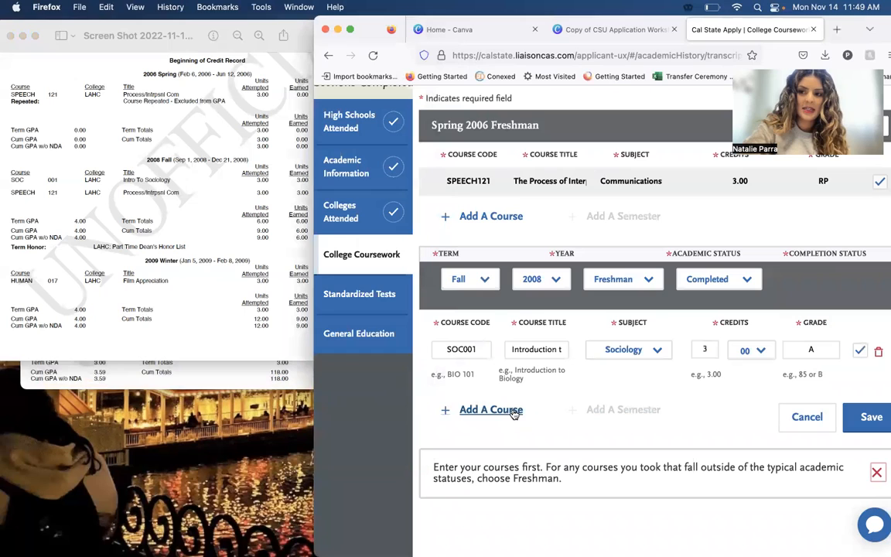
click(509, 414)
text(SPEE)
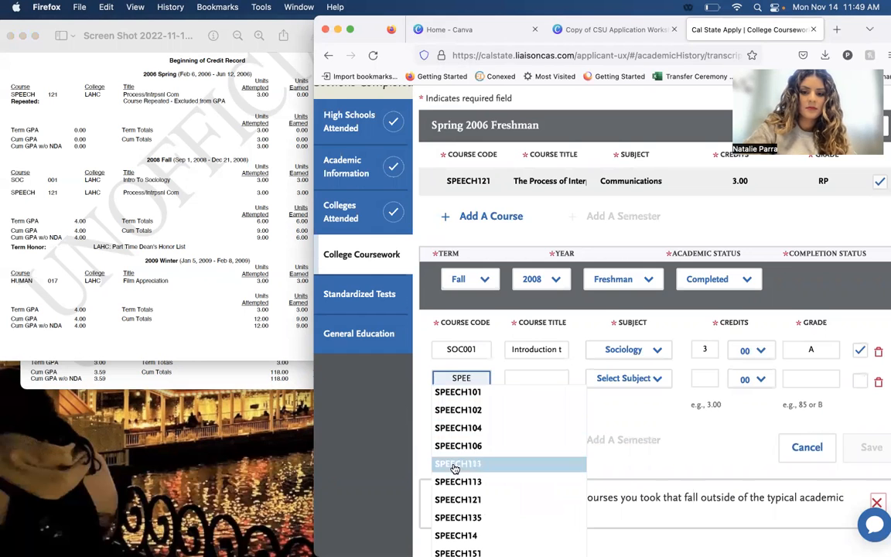
scroll(453, 472, down, 2)
click(464, 434)
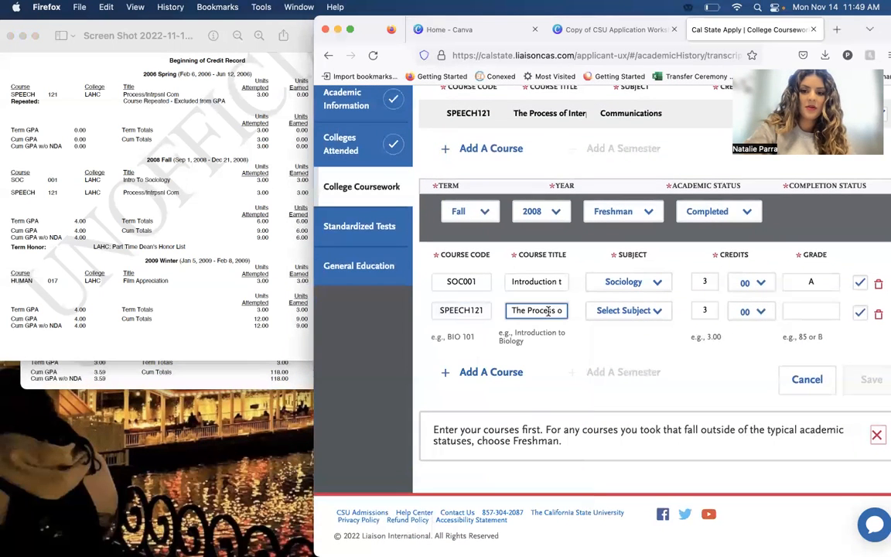
Set the Fall 2008 SPEECH121 course's subject to Communications and grade to A, and save the semester.
click(629, 310)
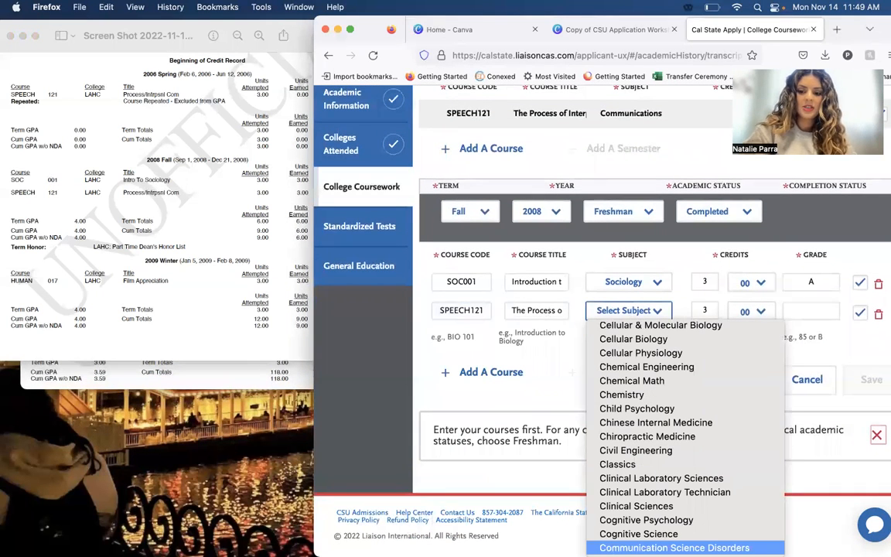
key(Down)
key(Return)
click(824, 309)
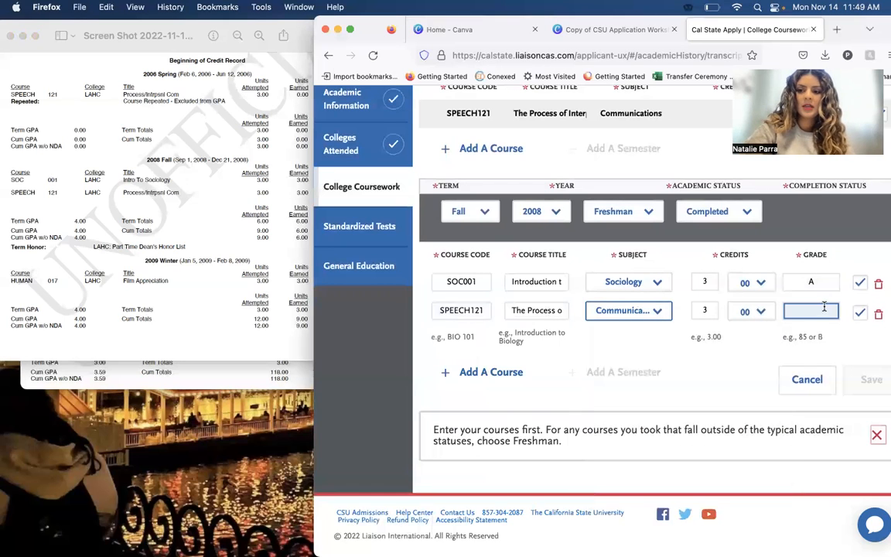
click(745, 382)
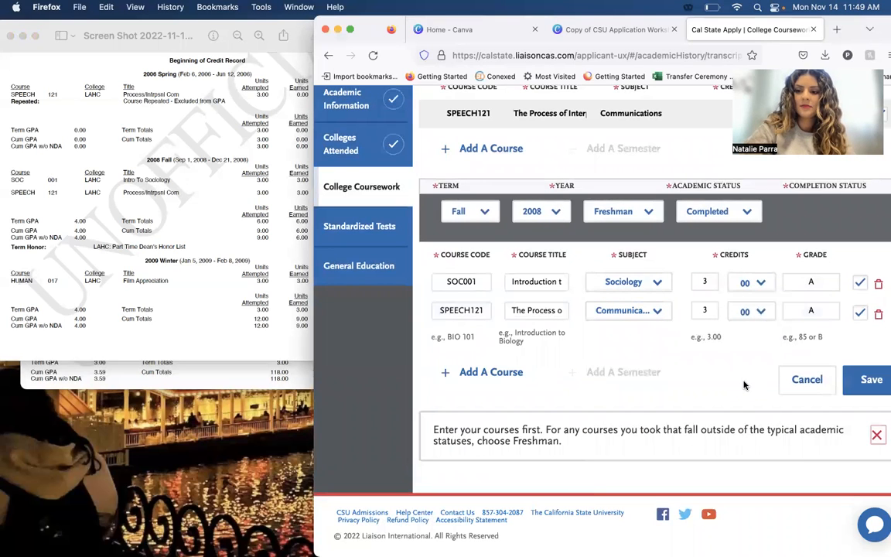
click(873, 380)
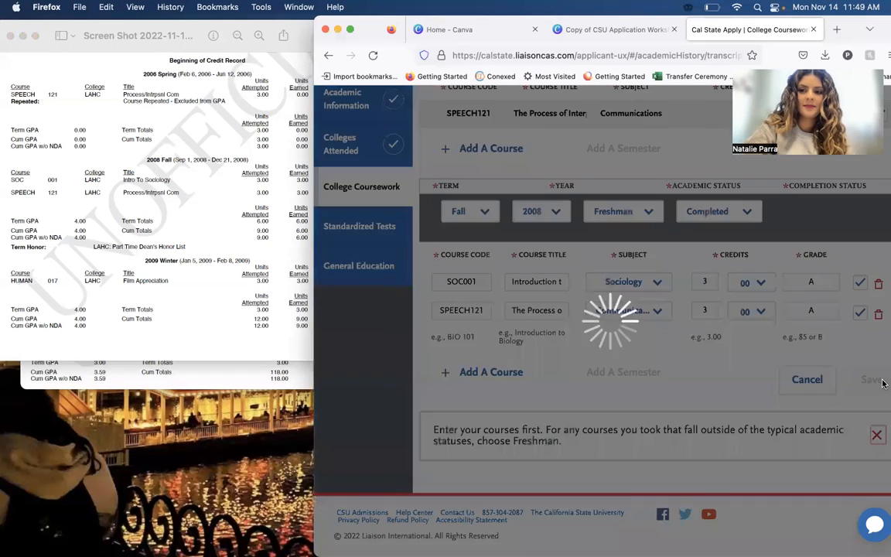
scroll(790, 382, down, 5)
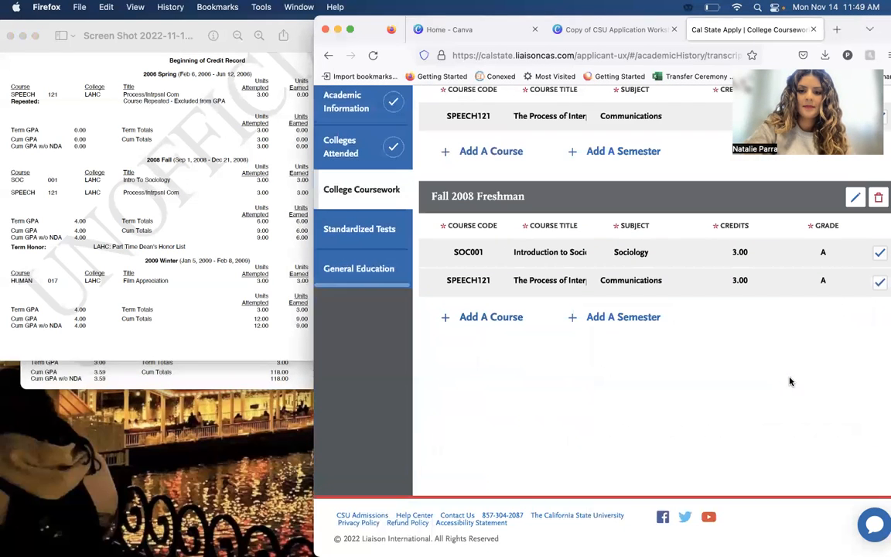
Bring the 2017–2018 transcript screenshot forward beside the browser and add a new semester after Fall 2008.
click(215, 295)
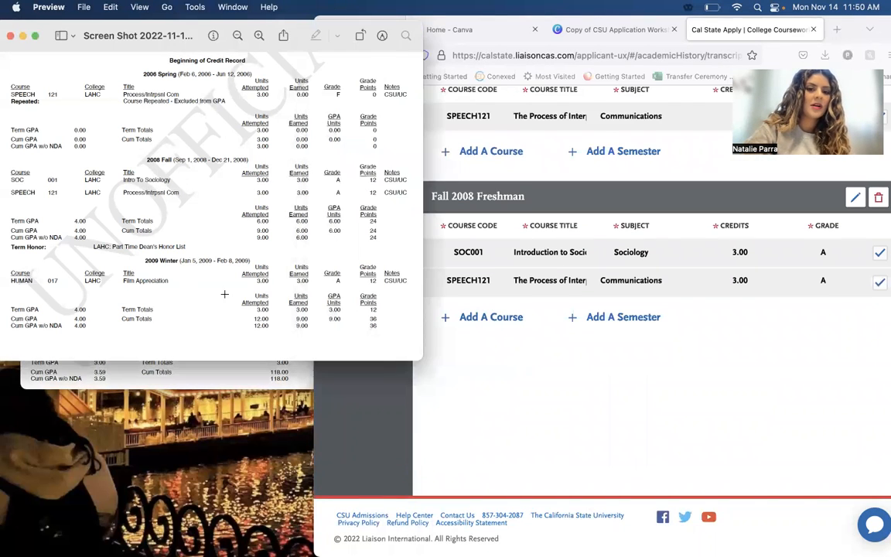
click(235, 378)
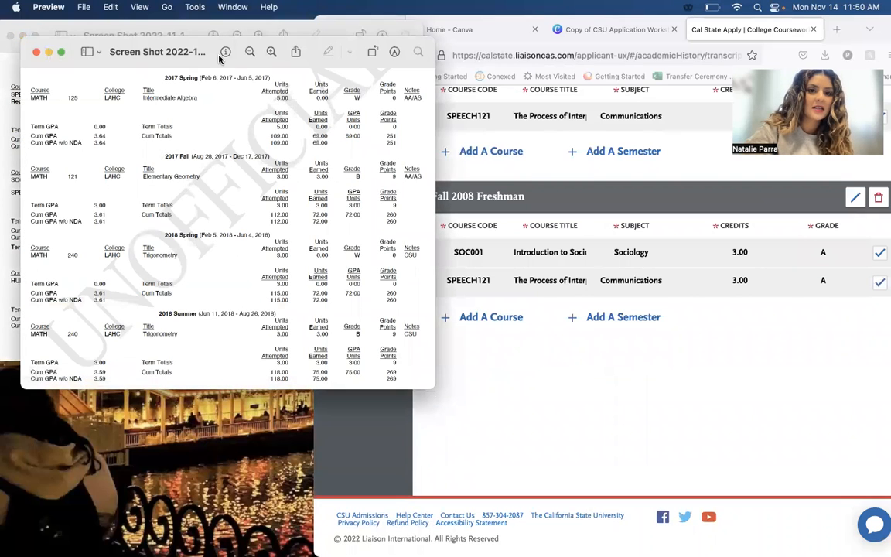
drag(316, 39, 281, 30)
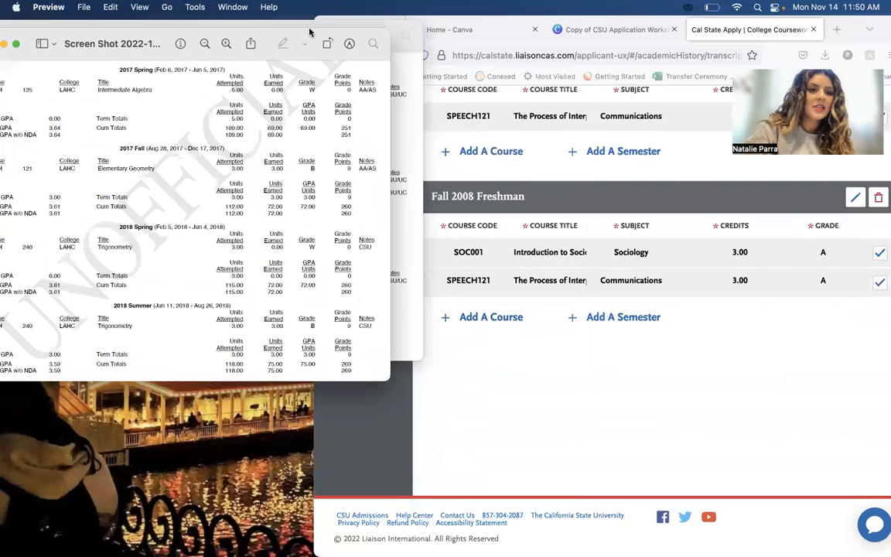
click(640, 333)
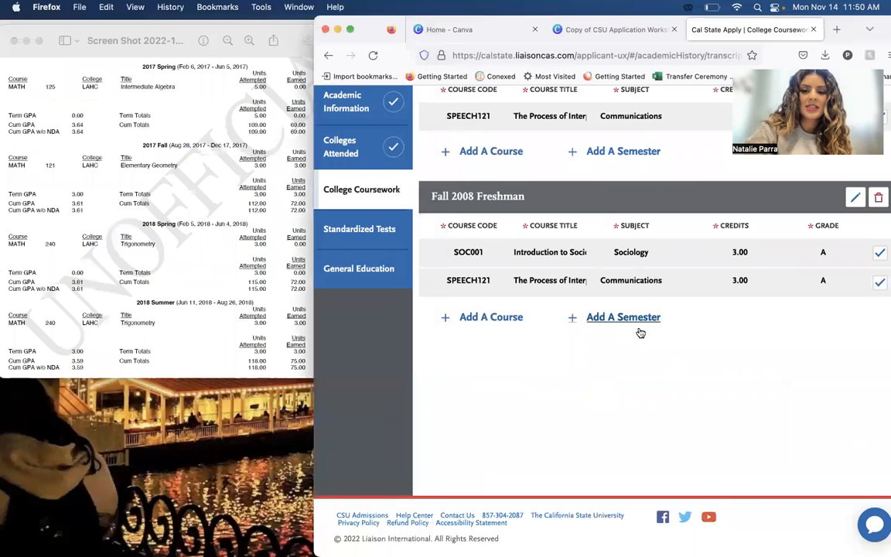
click(637, 319)
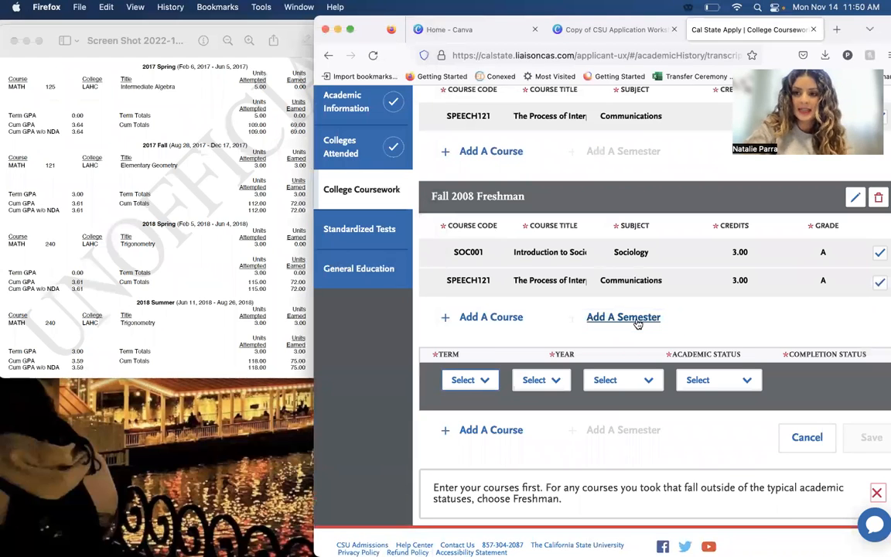
Reposition the 2017–2018 transcript screenshot so all its terms from 2017 Spring to 2018 Summer are readable.
drag(155, 33, 155, 203)
click(131, 93)
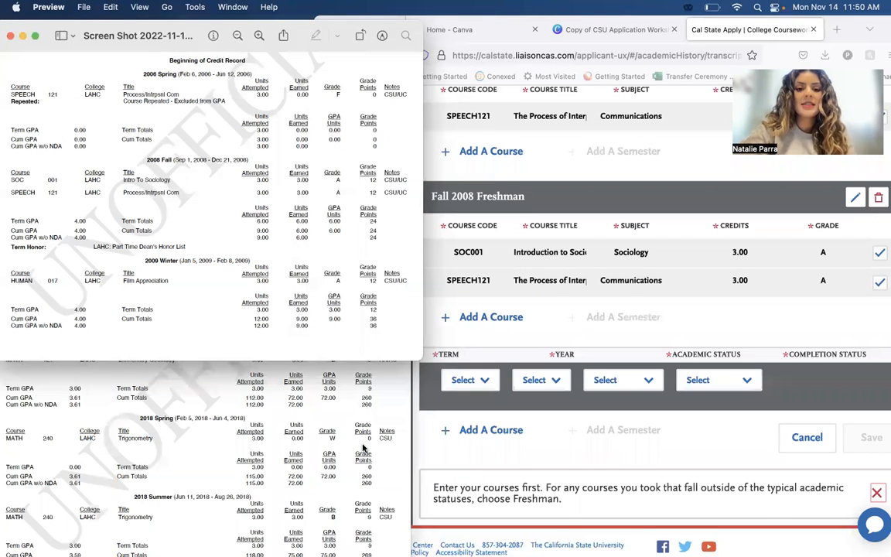
click(338, 412)
drag(287, 220, 311, 130)
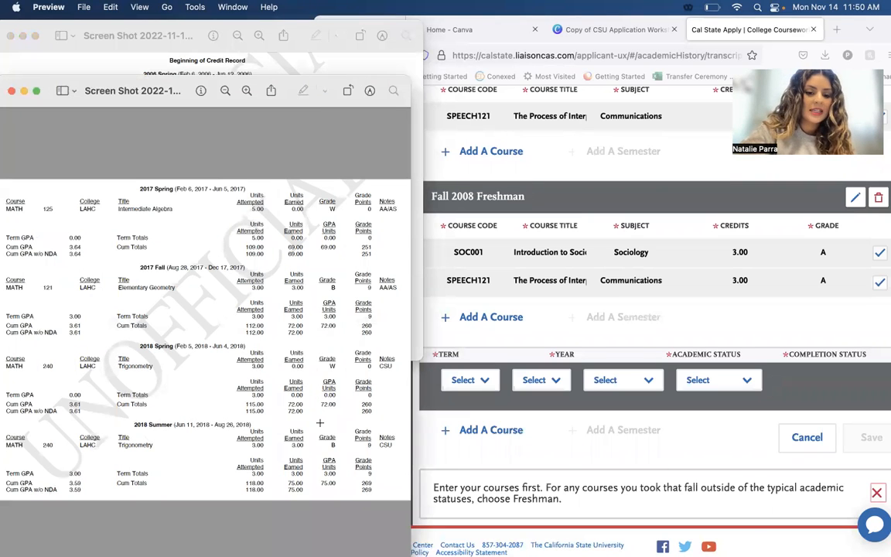
Set the new semester's term to Spring and its year to 2017, as listed on the transcript.
click(462, 378)
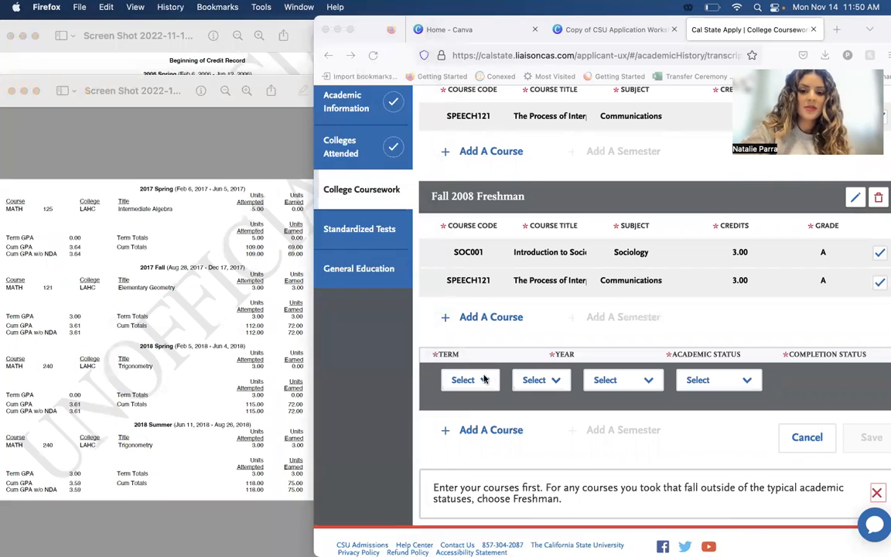
click(482, 378)
click(274, 290)
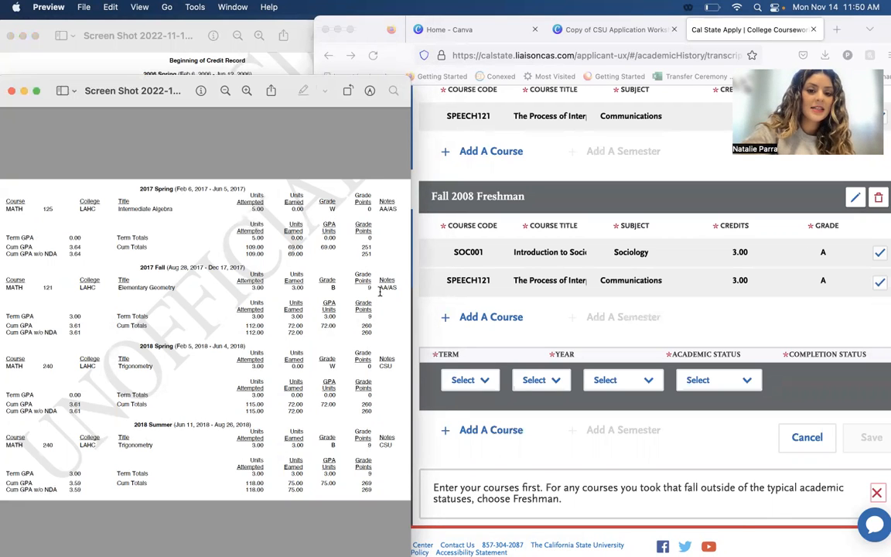
click(469, 374)
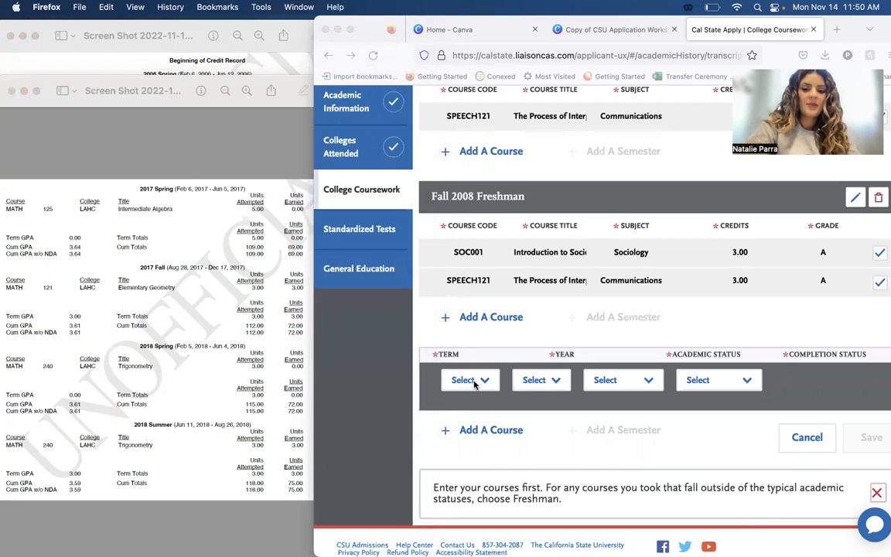
click(473, 380)
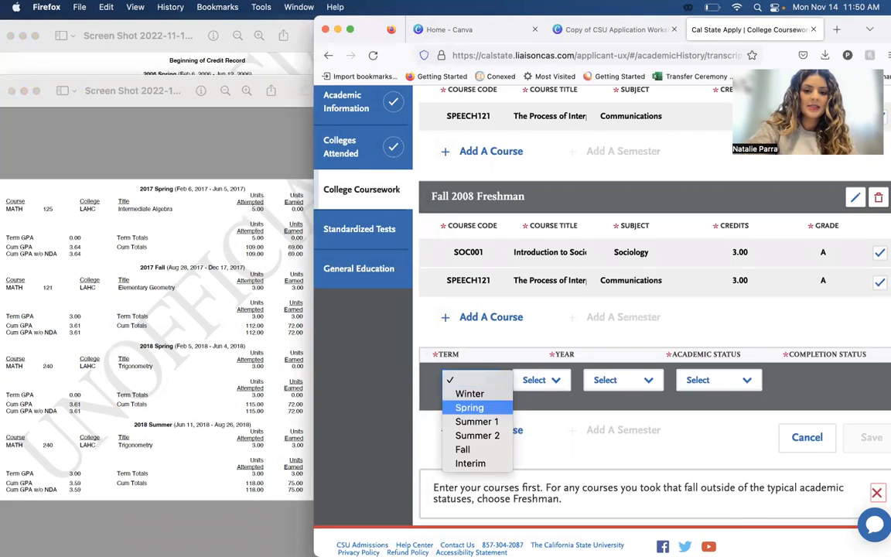
click(469, 408)
key(Tab)
text(2019)
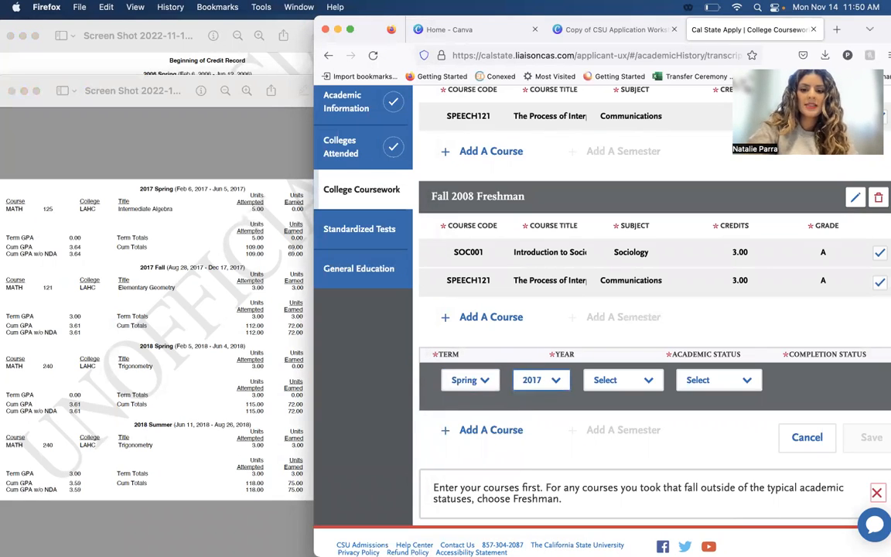
Set the Spring 2017 semester's academic status to Sophomore and its completion status to Completed.
key(Tab)
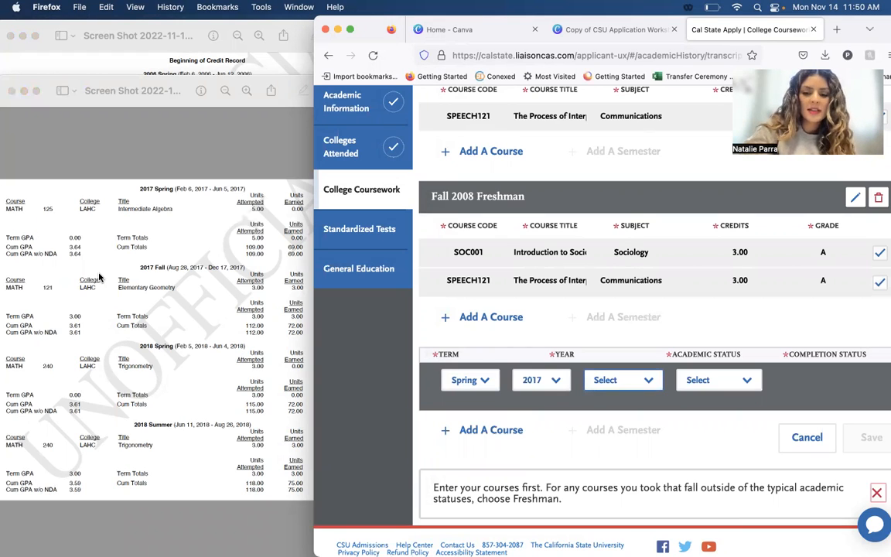
key(s)
key(Tab)
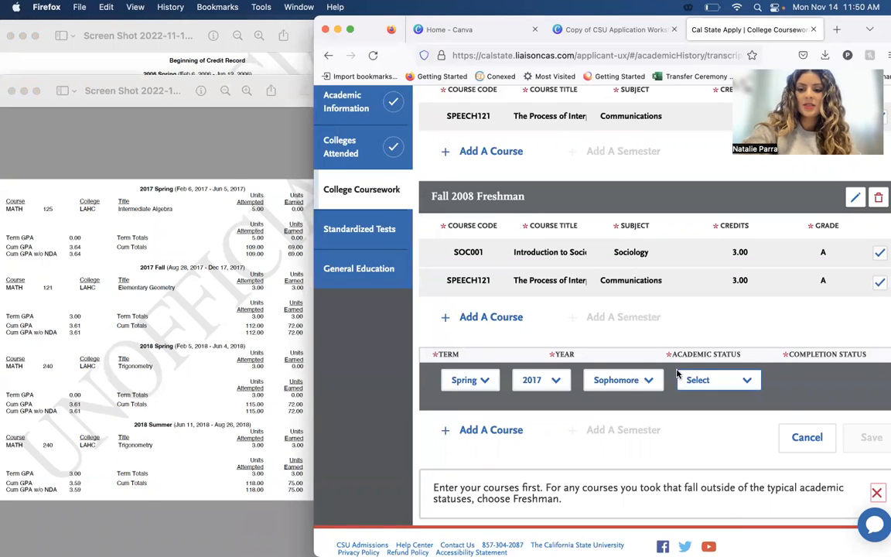
double_click(700, 362)
click(699, 380)
click(707, 406)
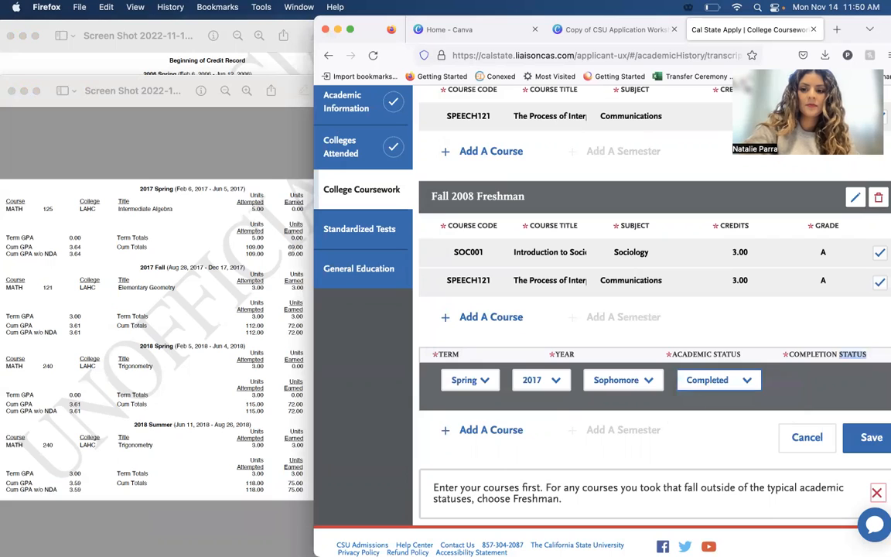
Add a course to the Spring 2017 semester and enter the course code MATH125.
click(491, 431)
text(math)
key(BackSpace)
key(BackSpace)
key(BackSpace)
key(BackSpace)
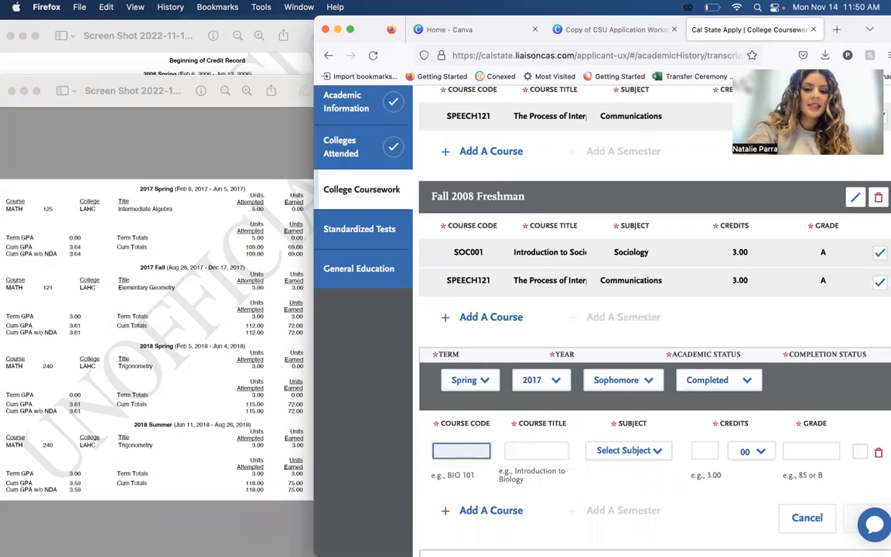
key(BackSpace)
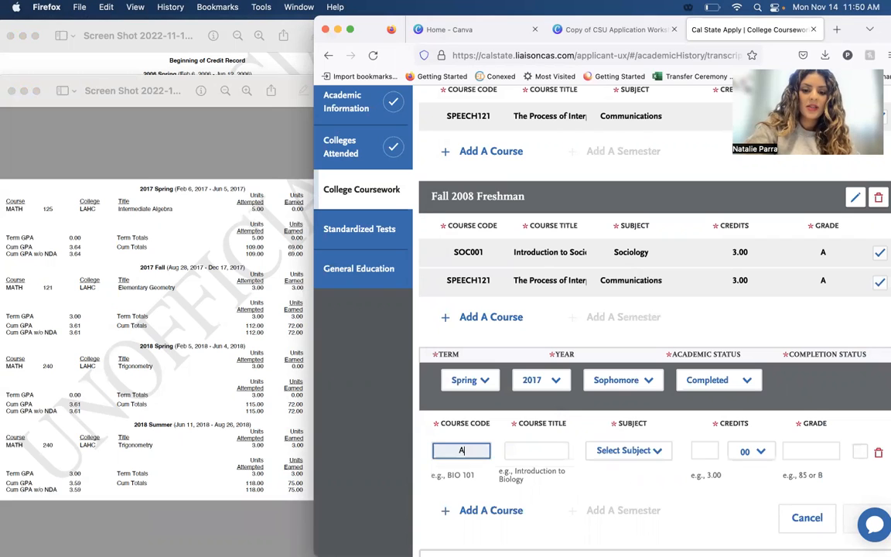
text(MATH125)
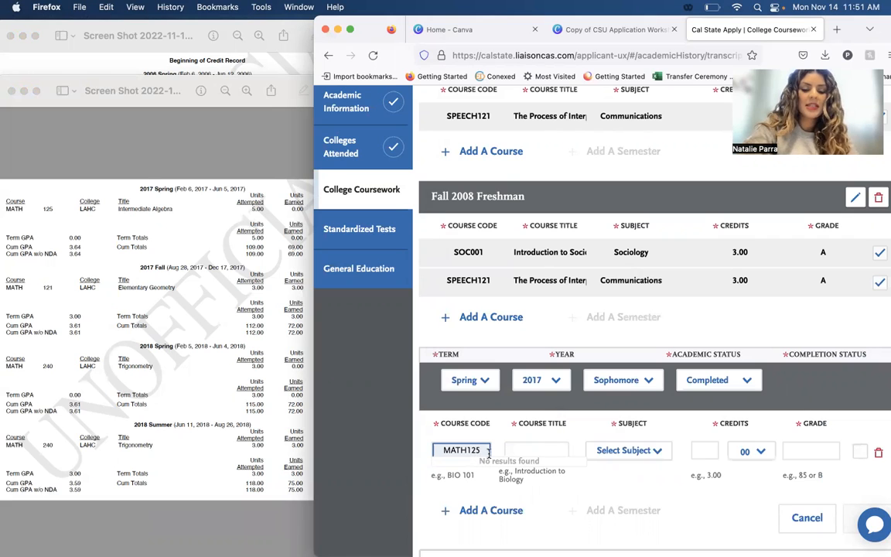
Enter "Intermediate Algebra" as the MATH125 course title and choose Mathematics as its subject.
click(535, 453)
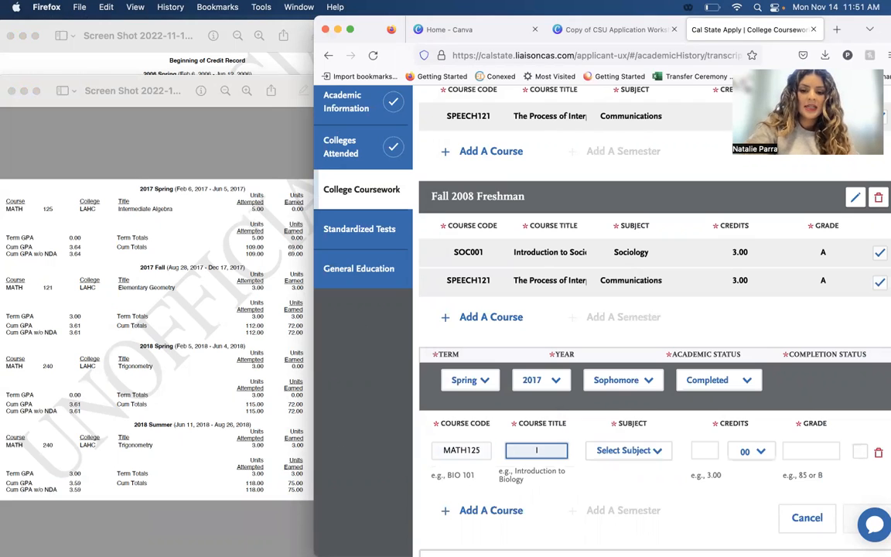
text(term)
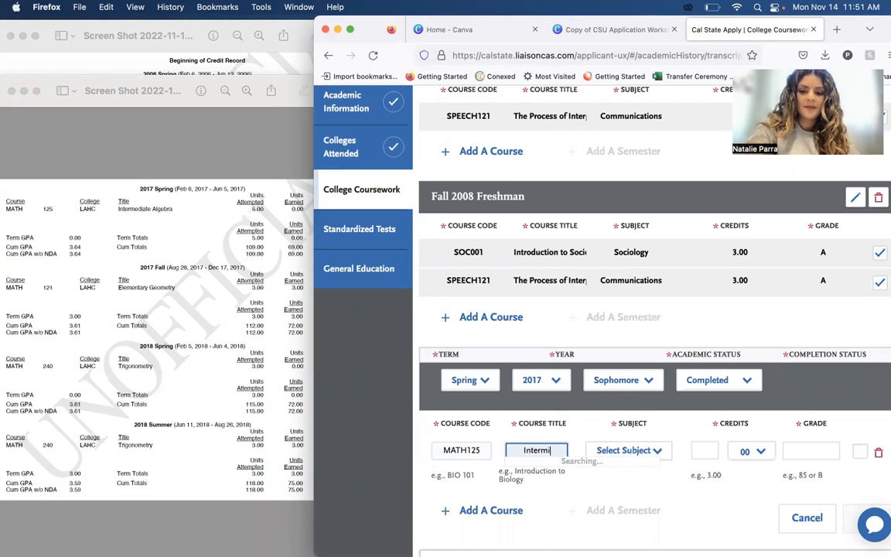
text(edia)
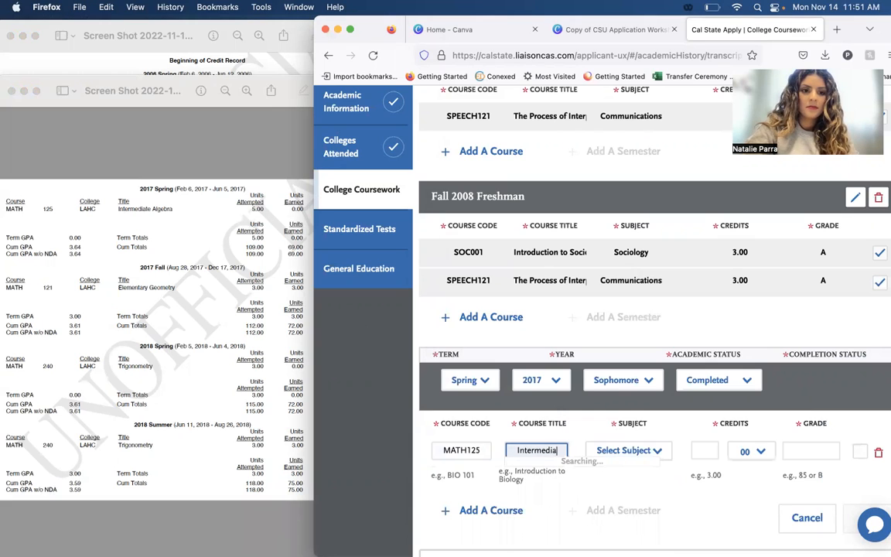
text(te Al)
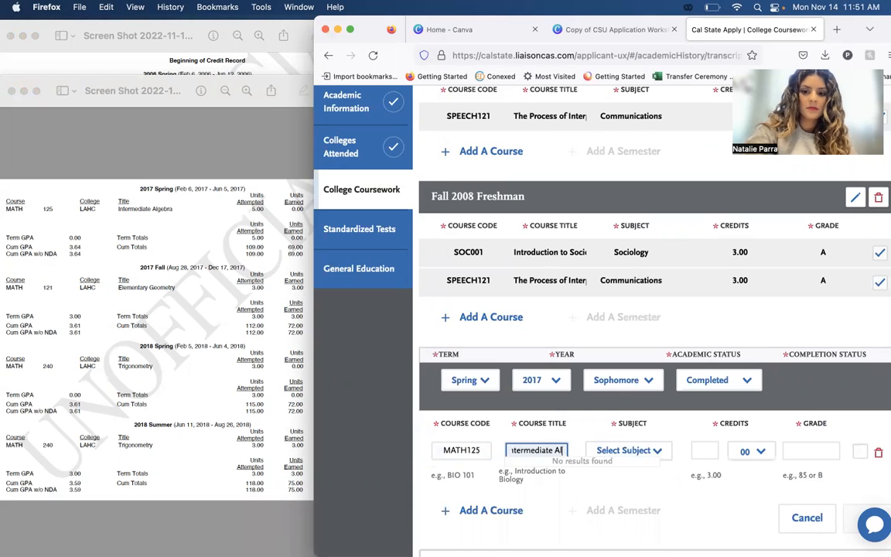
text(gebra)
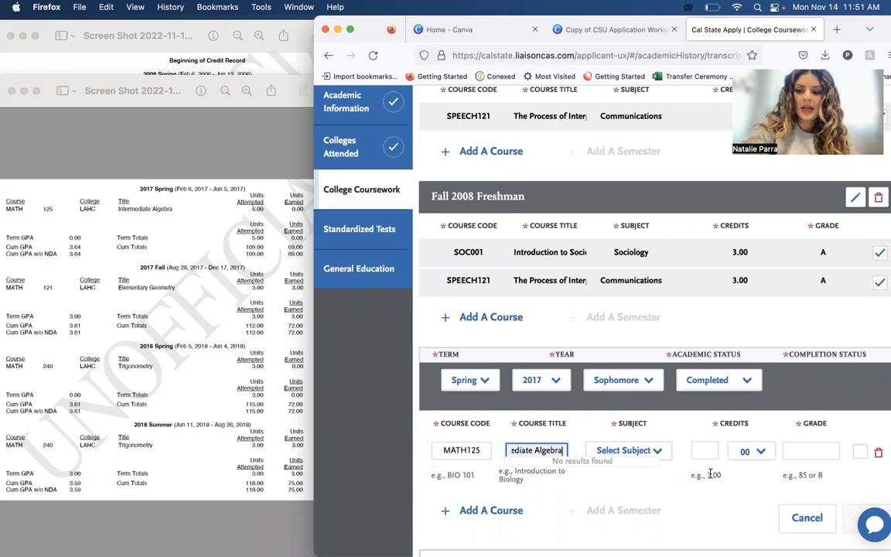
click(627, 457)
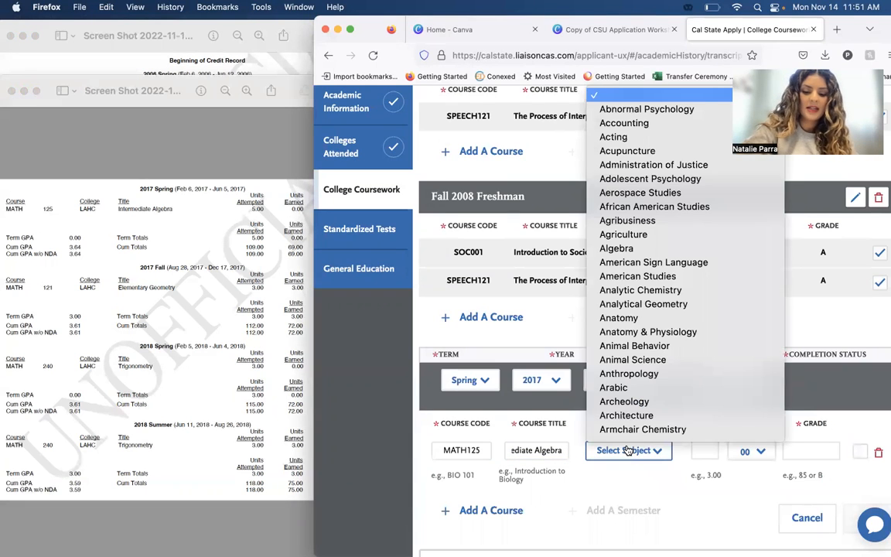
text(math)
key(Down)
key(Return)
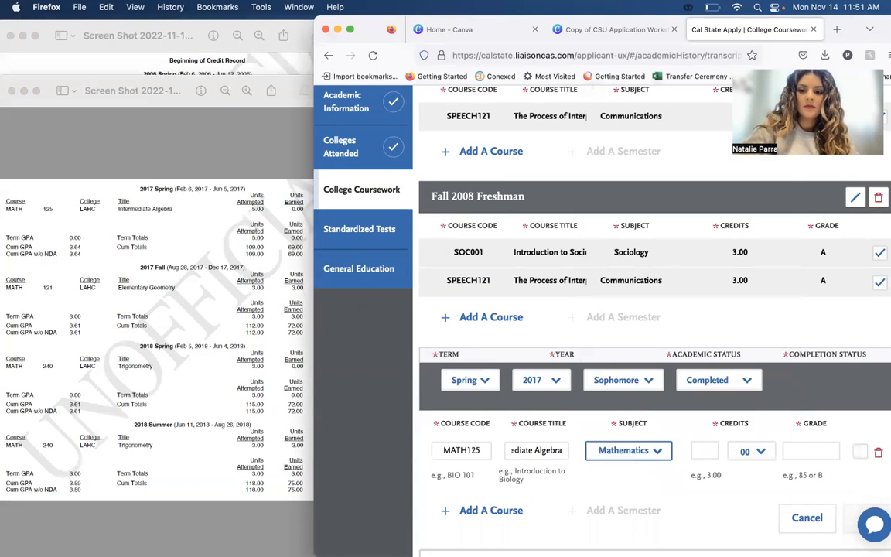
Set the MATH125 course's credits to 5.00 and grade to W, as listed on the transcript, and save the semester.
click(711, 446)
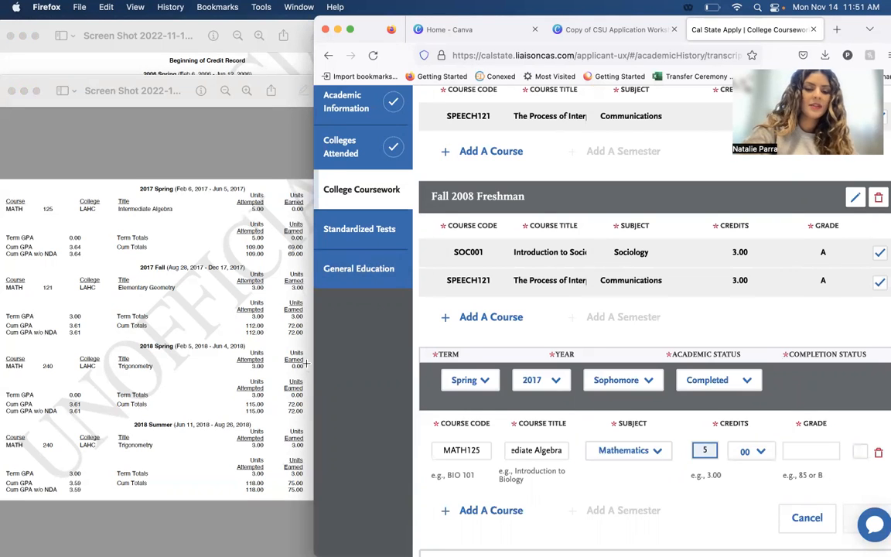
click(306, 363)
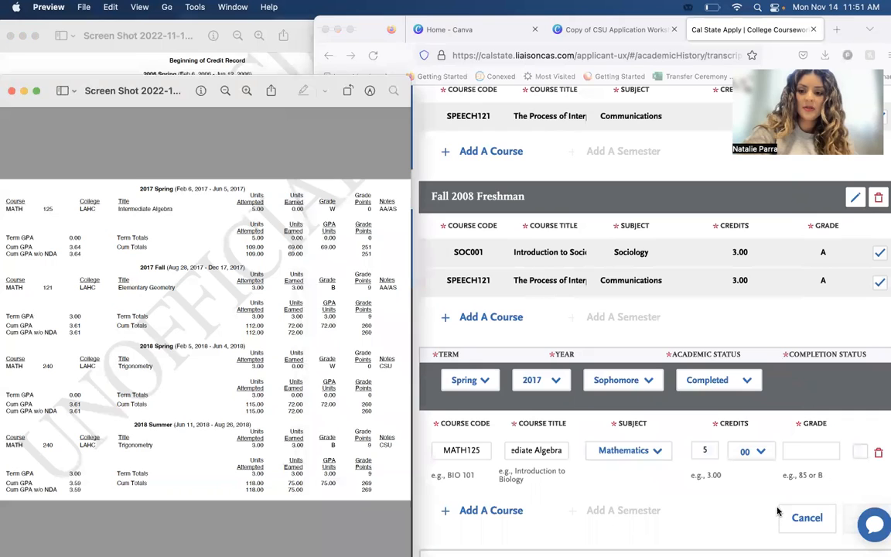
click(799, 452)
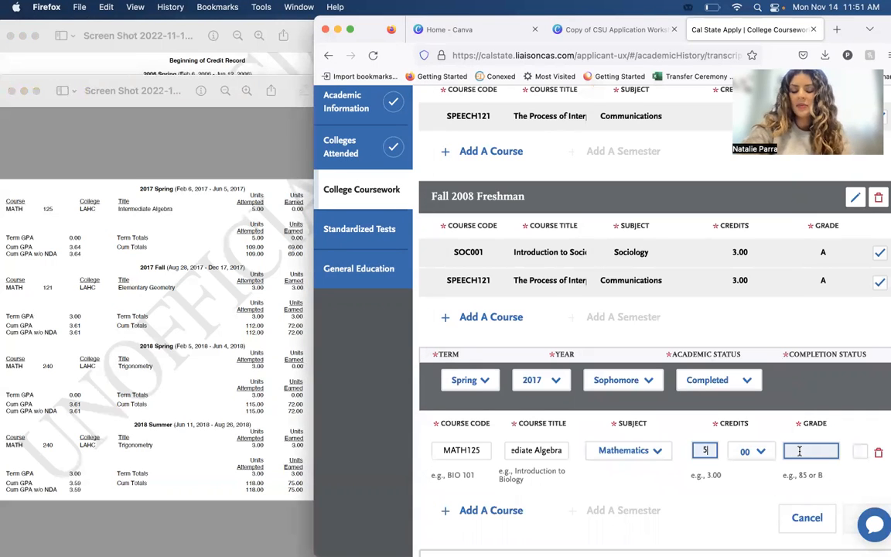
key(BackSpace)
text(5)
key(Tab)
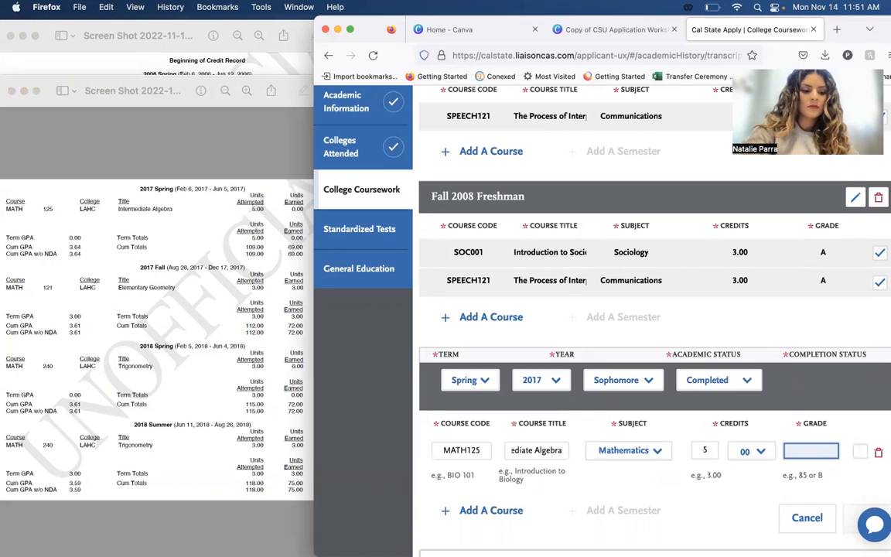
click(834, 473)
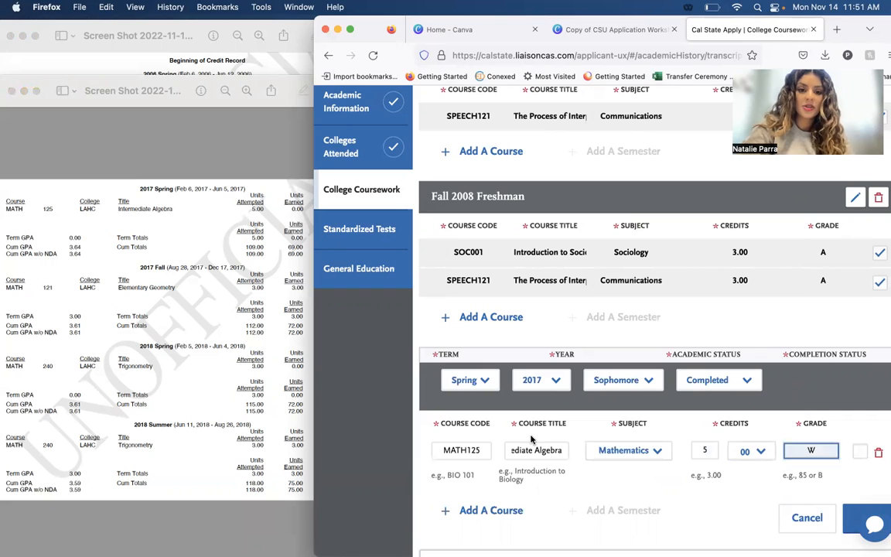
click(259, 341)
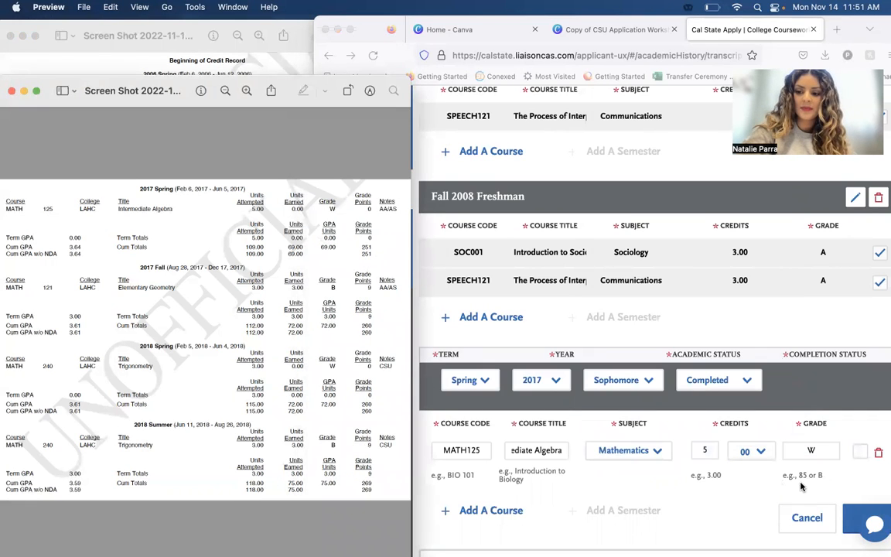
scroll(770, 437, down, 2)
click(879, 479)
click(879, 479)
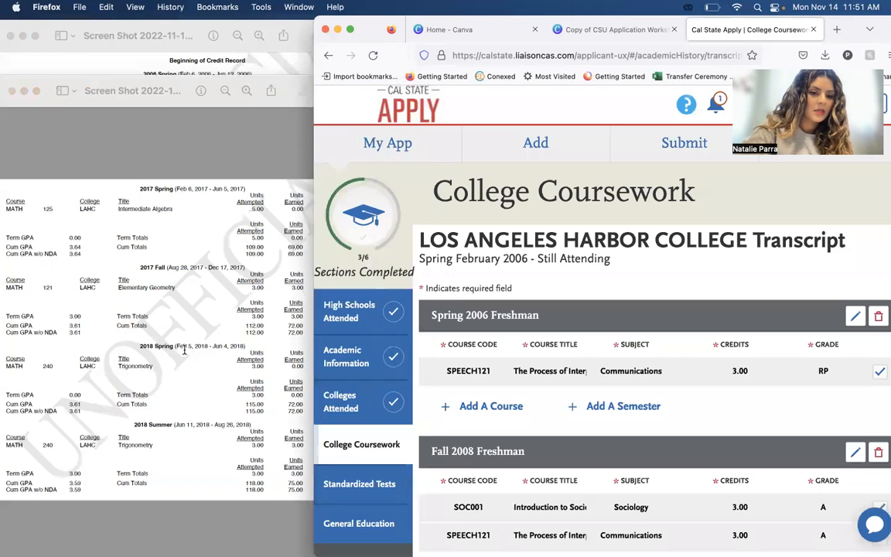
Check the saved Spring 2017 semester against the transcript and reposition the browser window so the full coursework table is in view.
click(184, 352)
scroll(259, 341, up, 1)
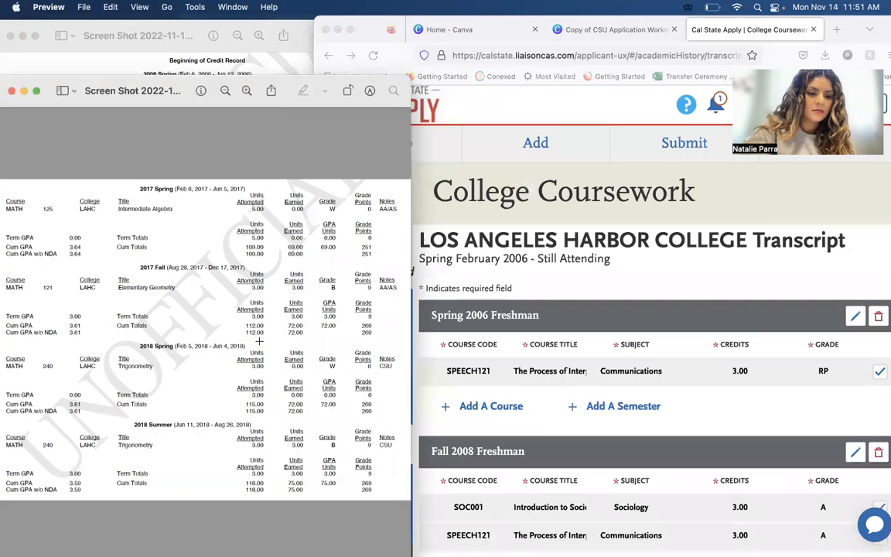
scroll(571, 429, down, 5)
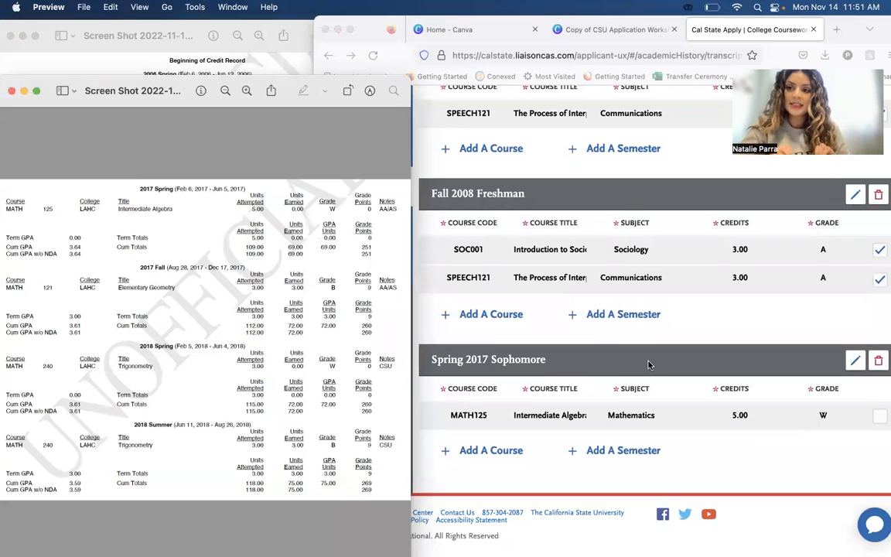
click(877, 32)
drag(877, 32, 857, 23)
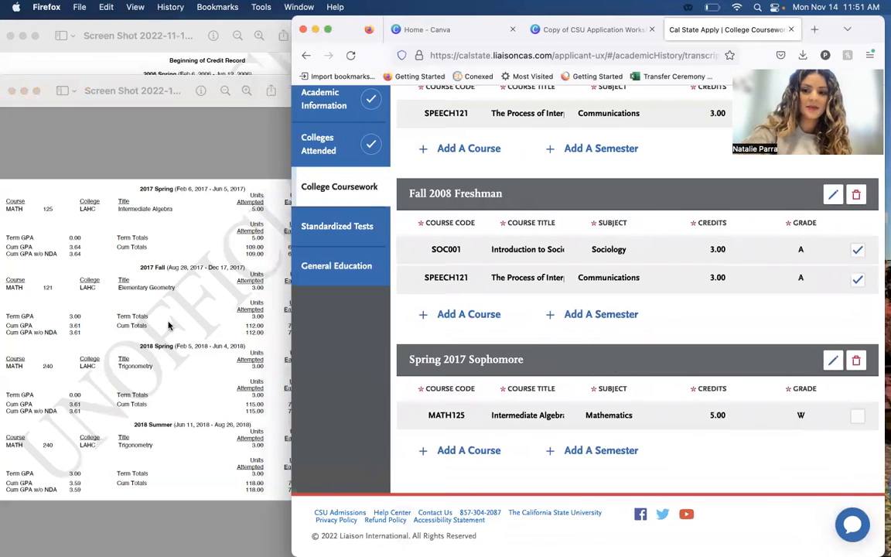
Bring the transcript page listing the 2022 terms forward beside the application form and add a new semester below Spring 2017.
click(125, 61)
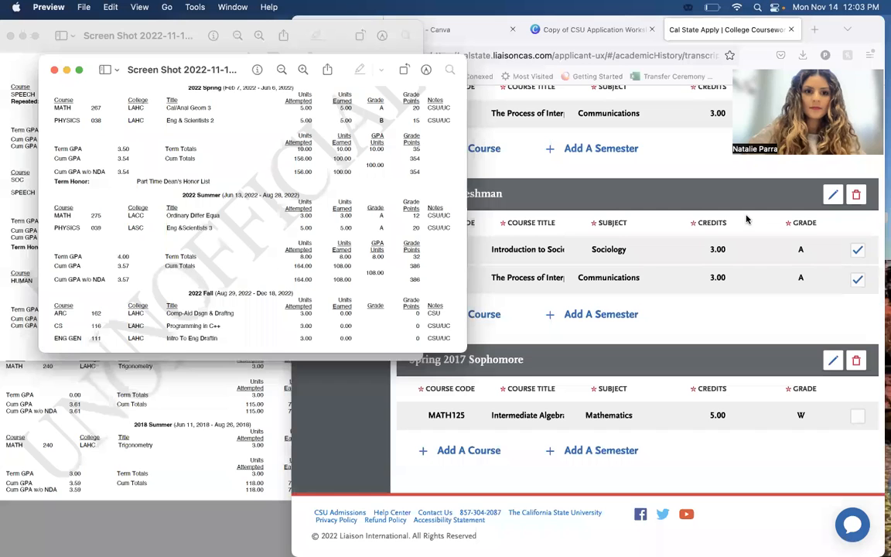
drag(237, 65, 191, 14)
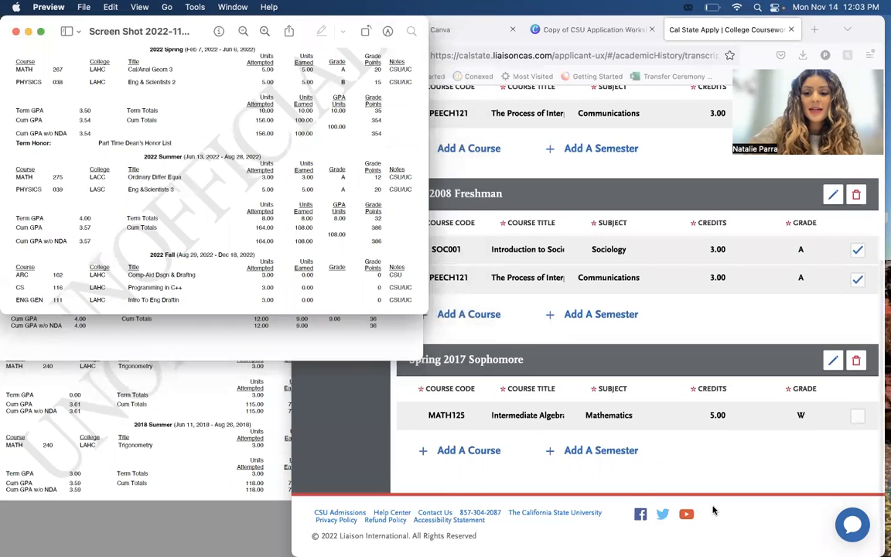
click(625, 451)
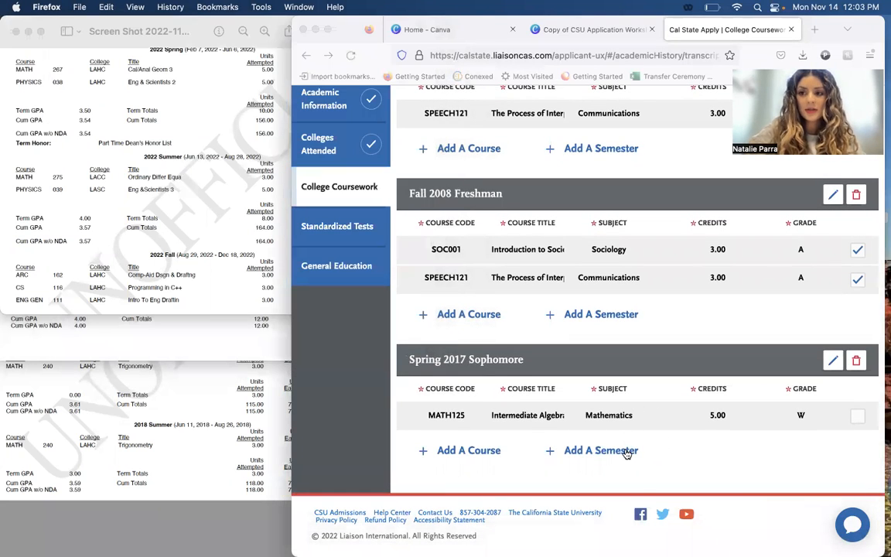
click(626, 452)
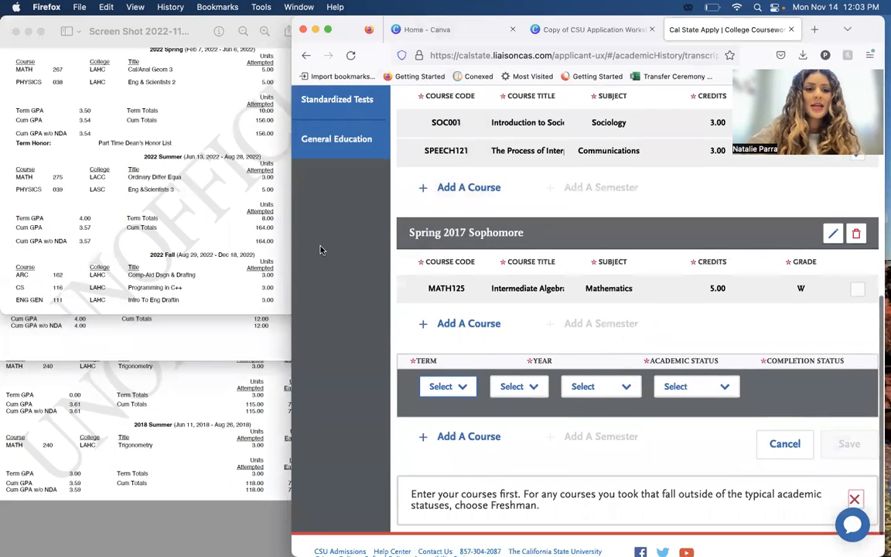
click(223, 221)
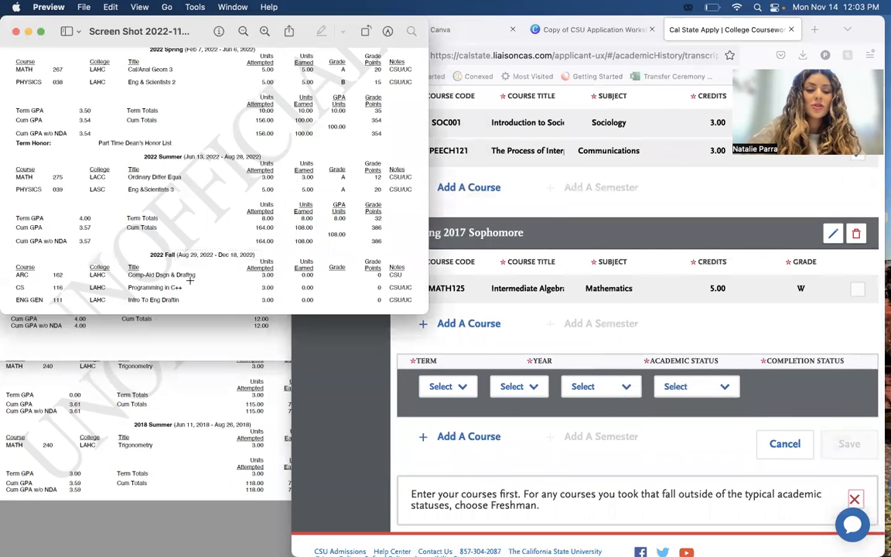
Set the new semester's term to Fall and its year to 2022.
click(451, 387)
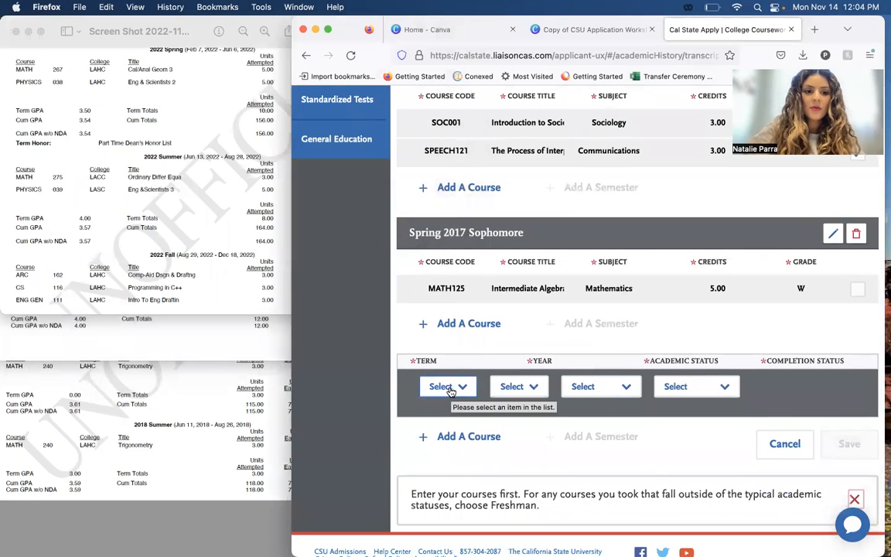
click(451, 387)
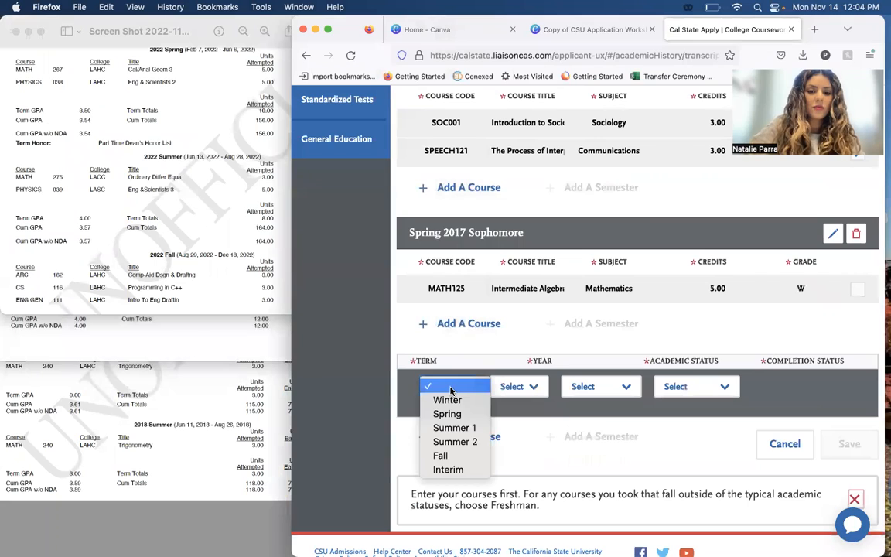
click(447, 456)
click(507, 391)
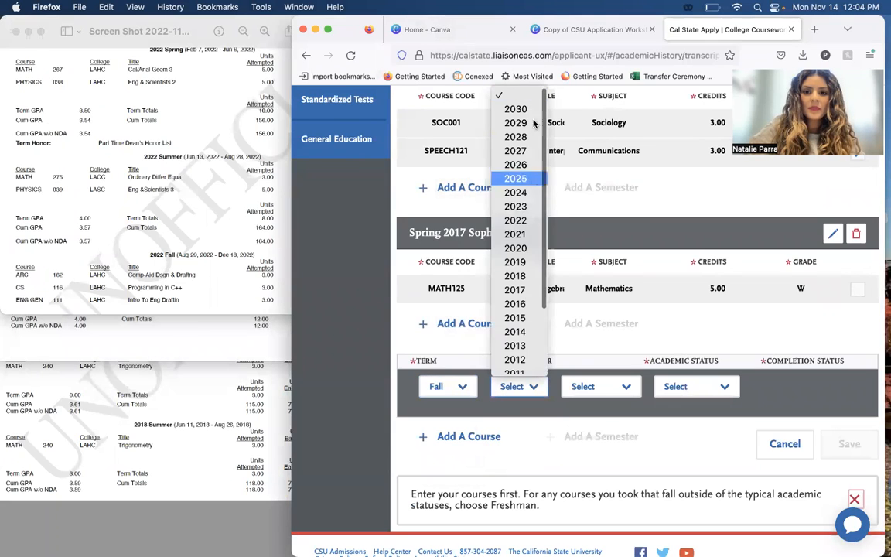
click(516, 221)
Set the Fall 2022 semester's academic status to Sophomore and its completion status to In Progress/Planned.
click(615, 387)
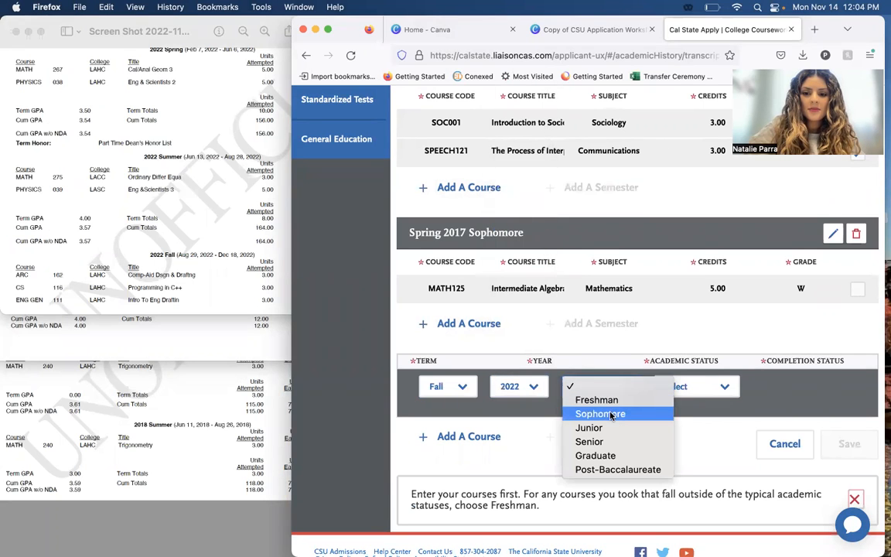
click(612, 416)
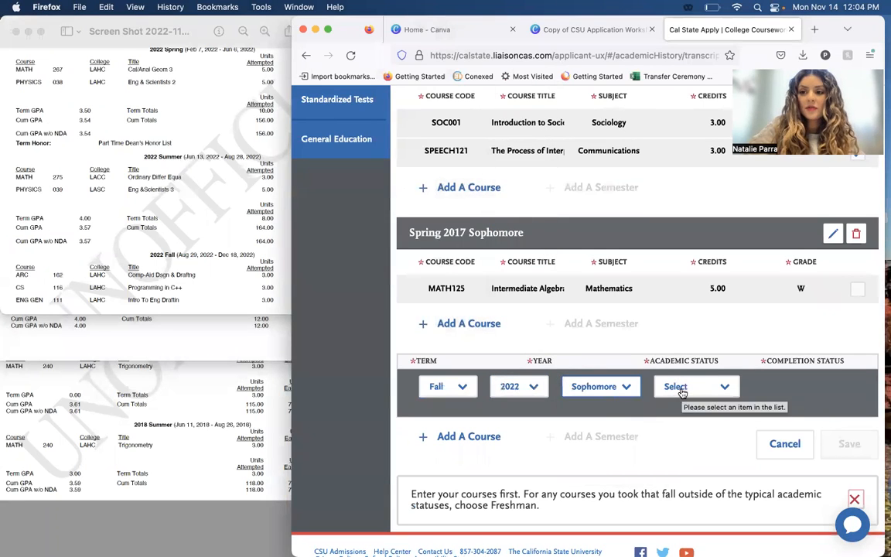
click(681, 391)
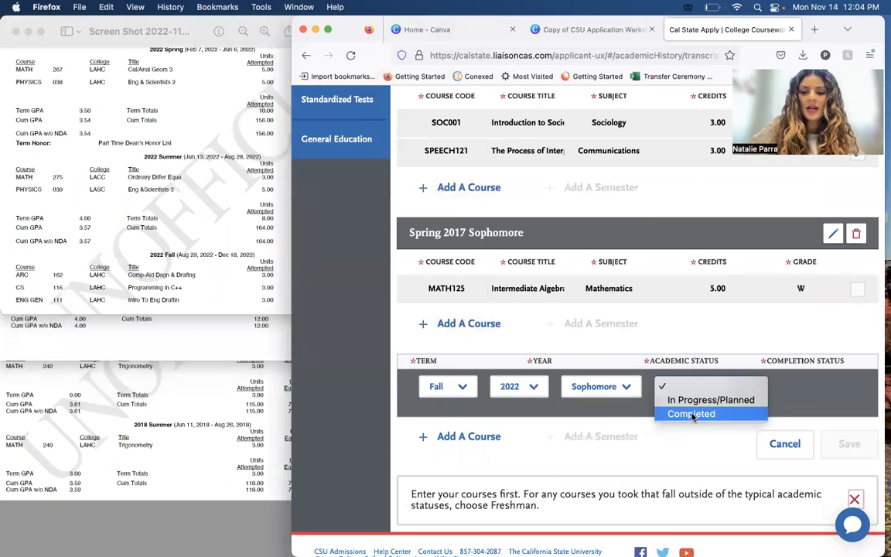
click(690, 400)
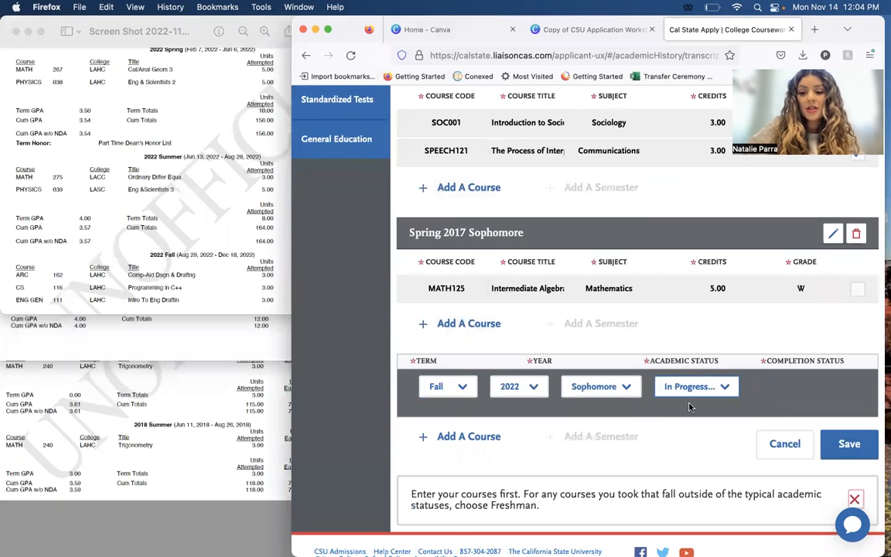
Add a course to the Fall 2022 semester and select the course code ARC162 from the matching suggestions.
scroll(496, 352, down, 2)
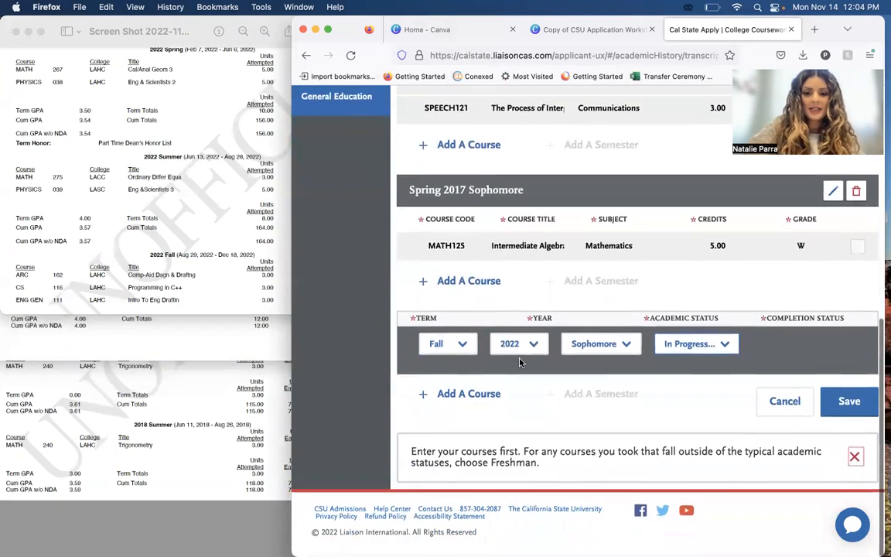
click(234, 244)
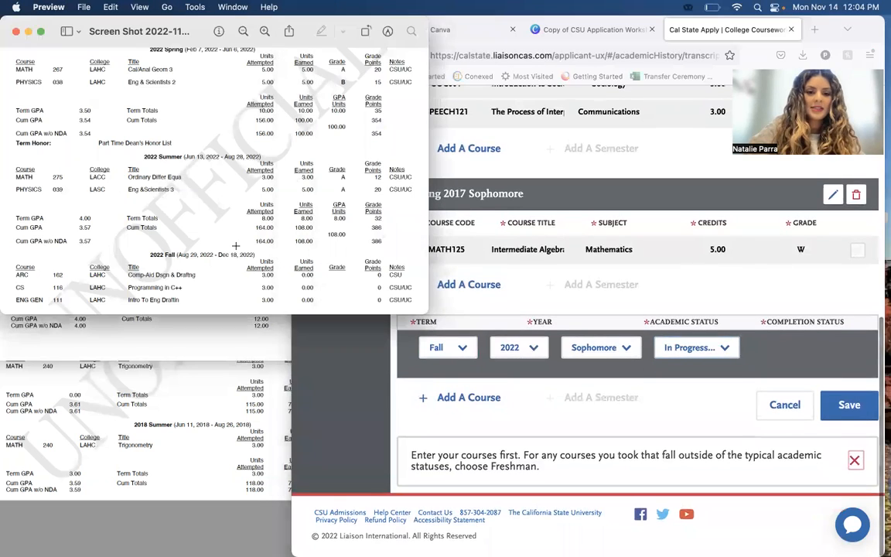
click(408, 359)
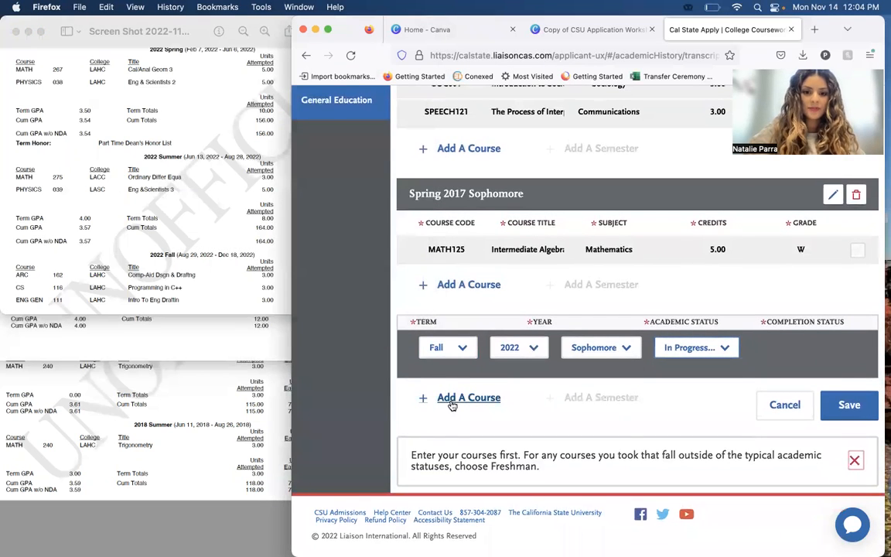
click(453, 406)
click(308, 263)
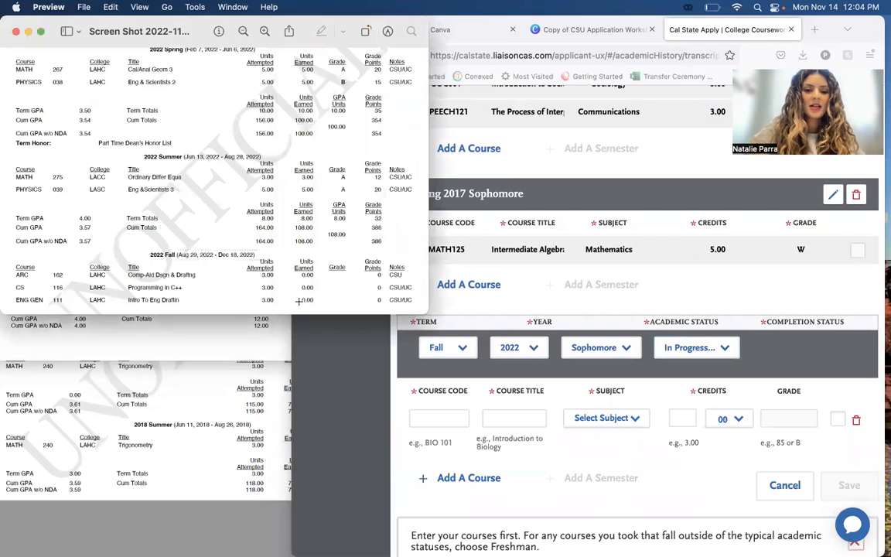
click(375, 377)
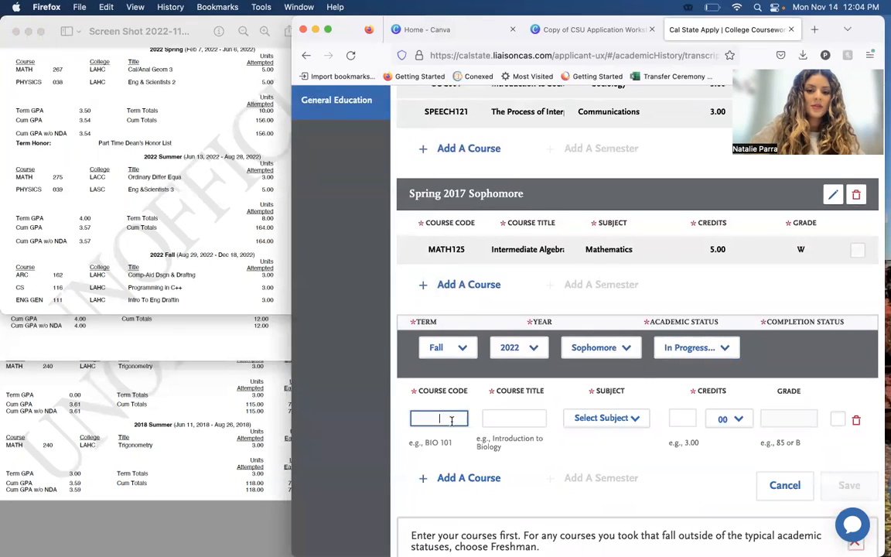
text(ARC)
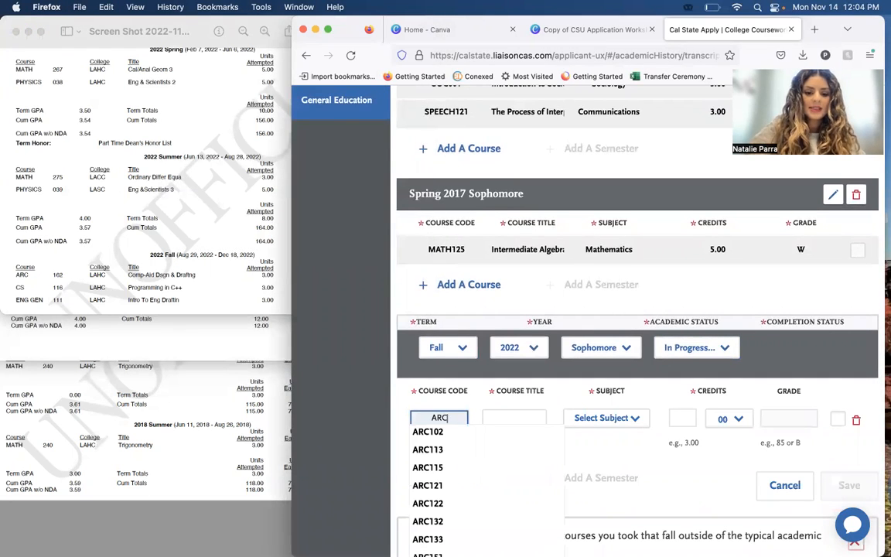
text(162)
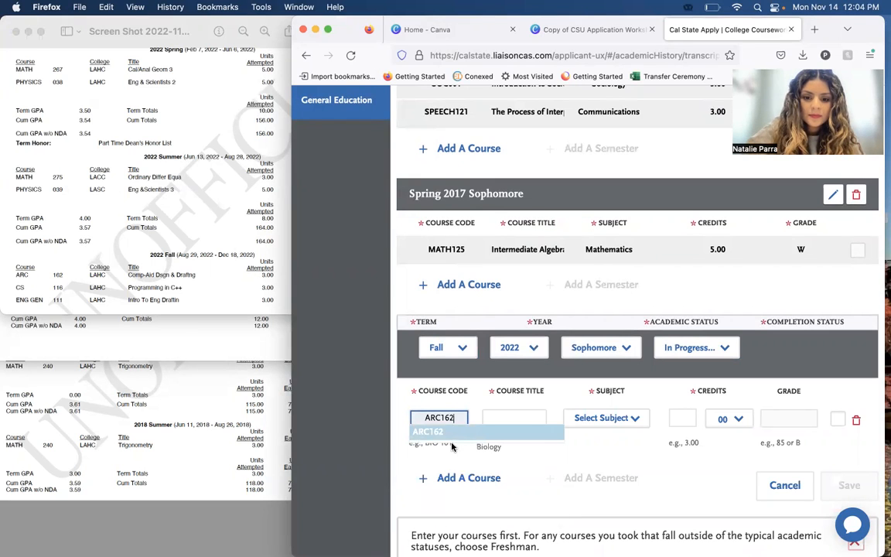
click(452, 433)
Choose Architecture as the ARC162 course's subject and check the transcript's Fall 2022 entry, leaving the grade blank.
click(588, 418)
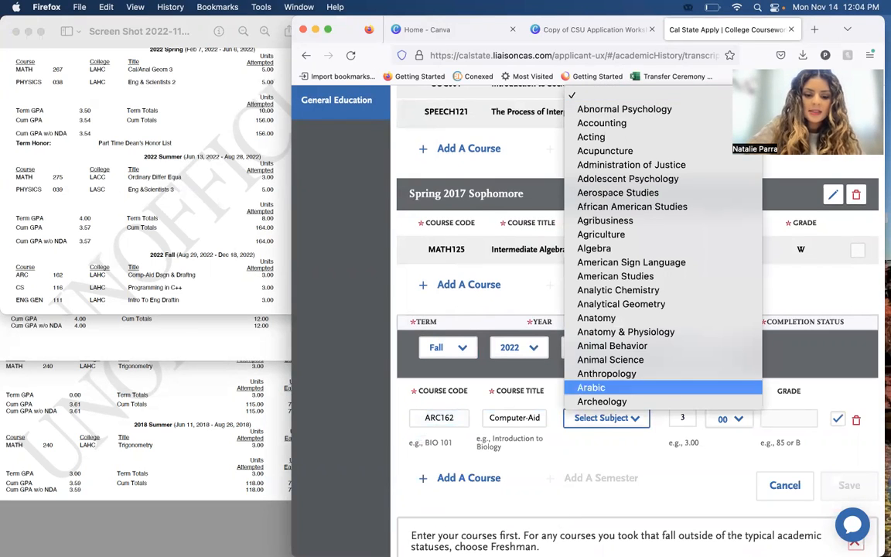
key(Down)
key(Down)
key(Up)
key(Return)
click(789, 420)
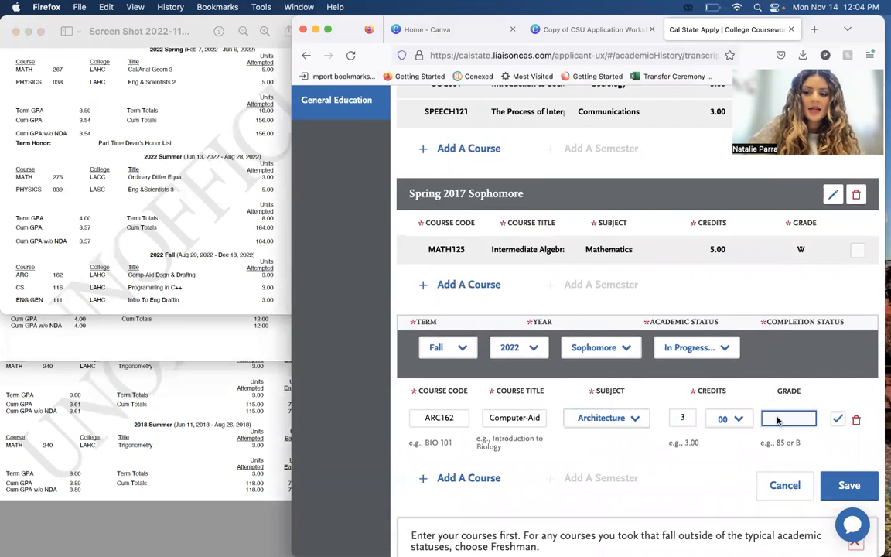
click(225, 267)
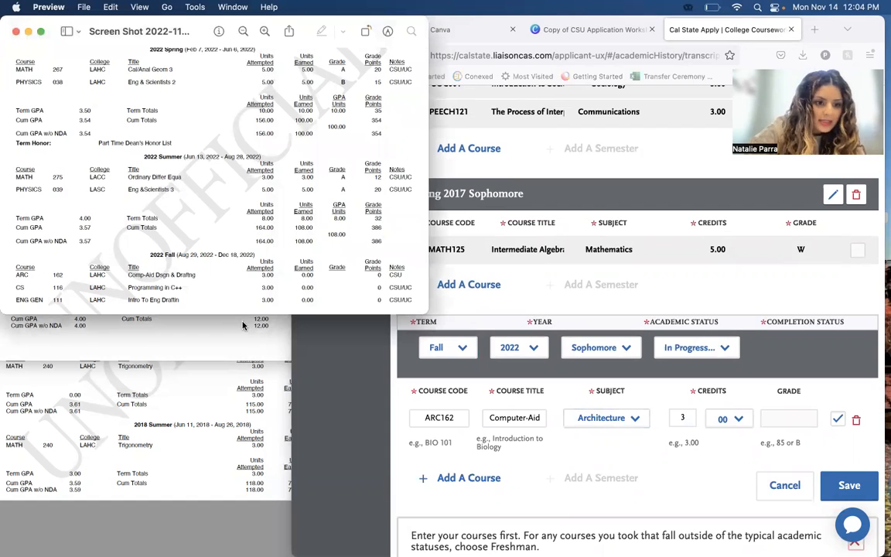
click(398, 427)
Add a second course to the Fall 2022 semester and select the code CS116, written without a space.
click(447, 481)
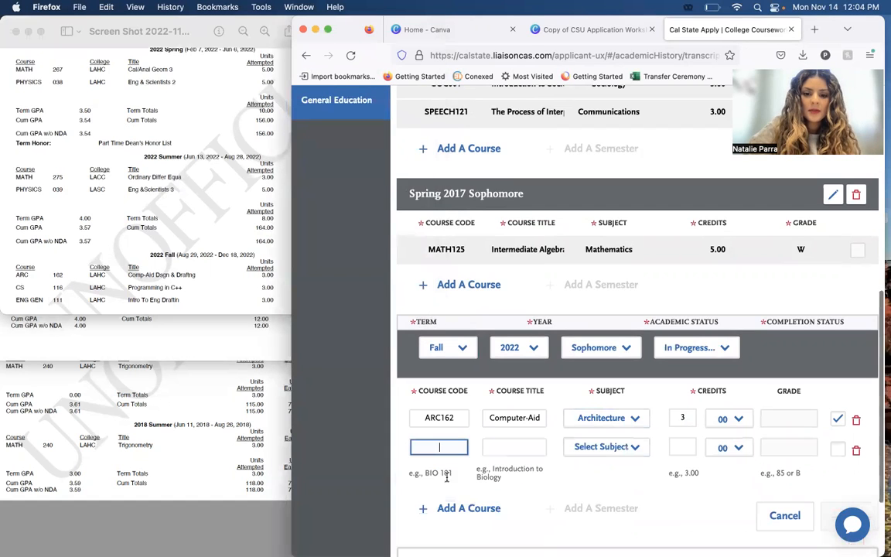
text(CS 116)
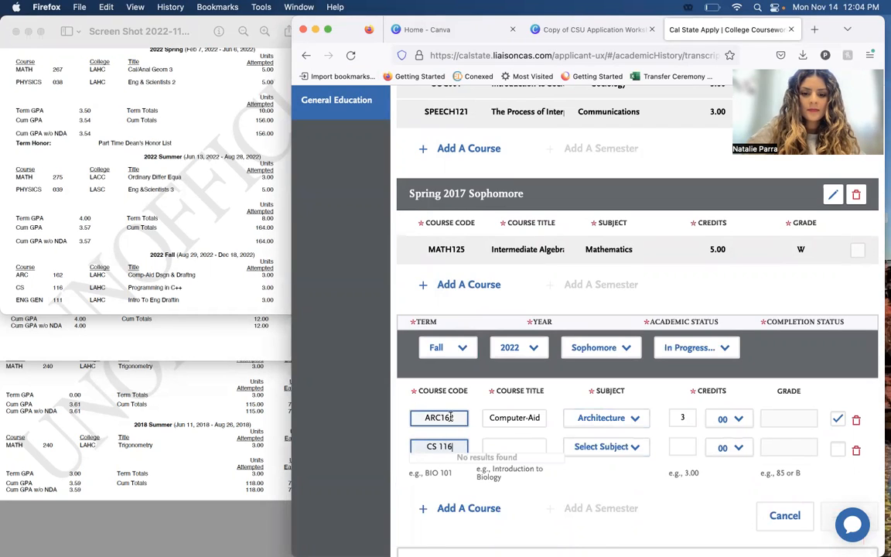
click(439, 447)
key(BackSpace)
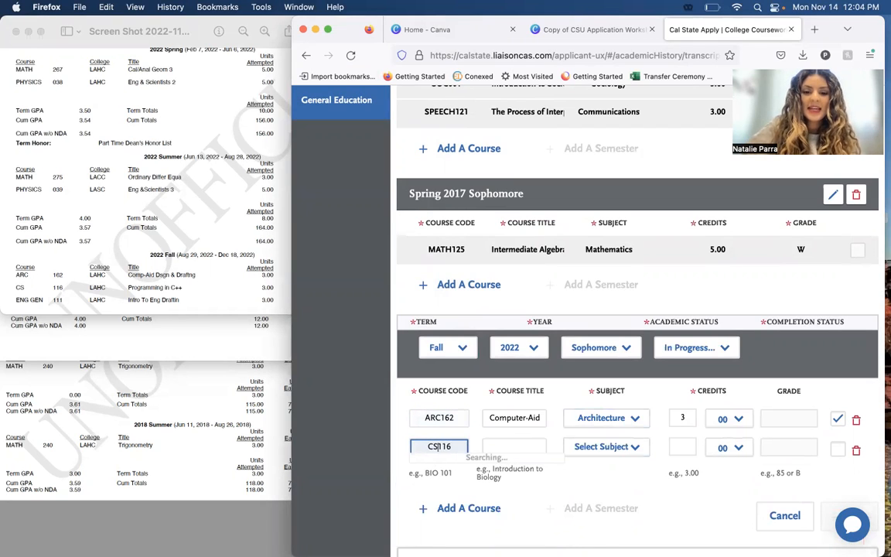
click(422, 464)
click(435, 450)
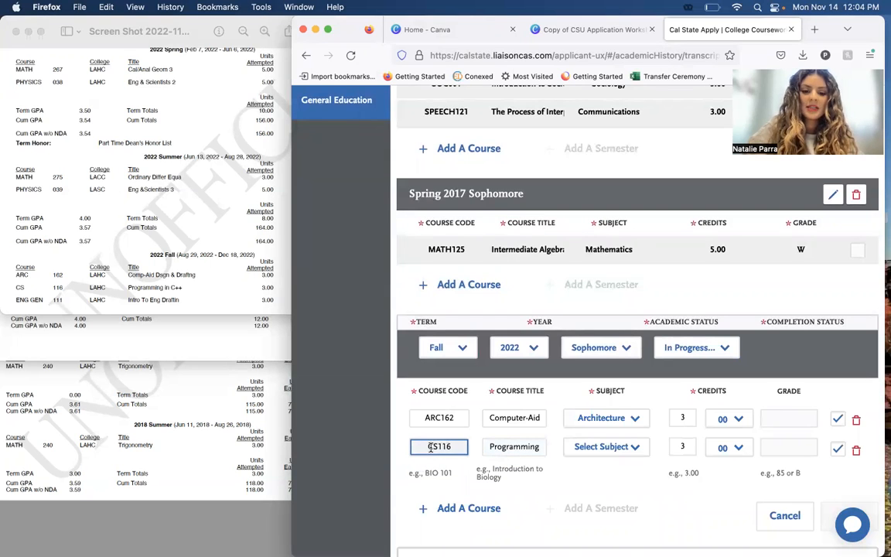
Choose Computer Science as the subject of the CS116 course.
click(597, 448)
text(com)
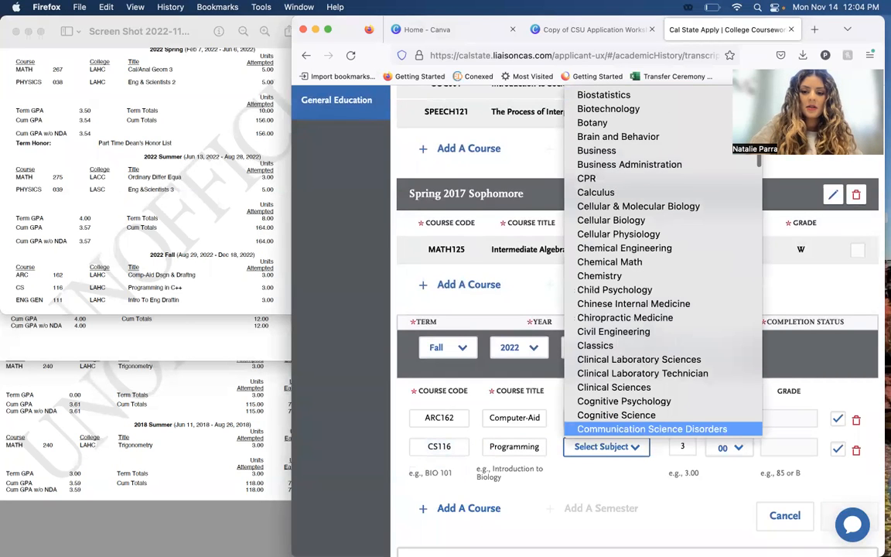
key(Down)
key(Down)
key(Down)
key(Down)
key(Down)
key(Down)
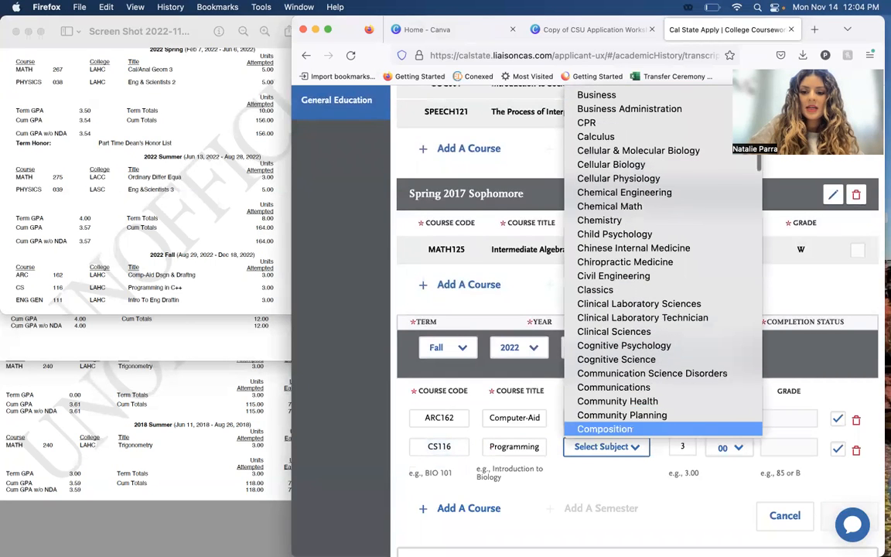
key(Down)
key(Down)
key(Up)
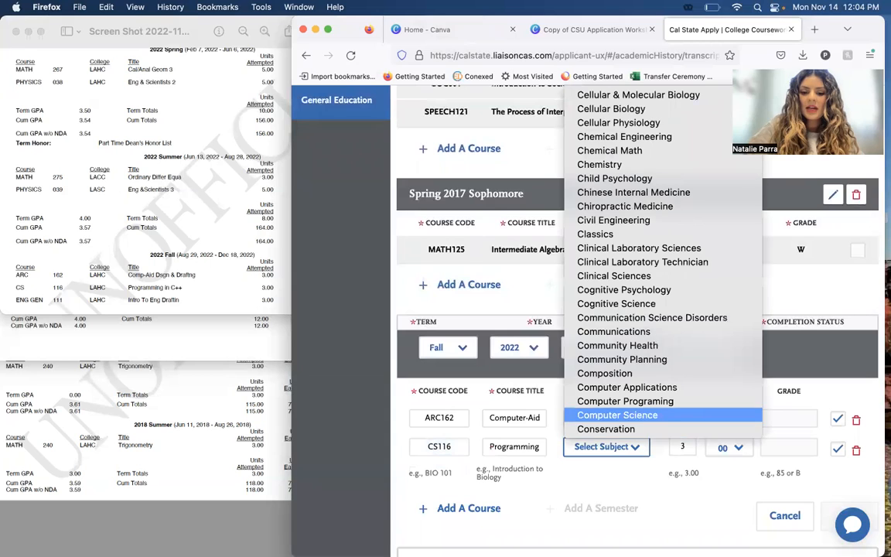
key(Return)
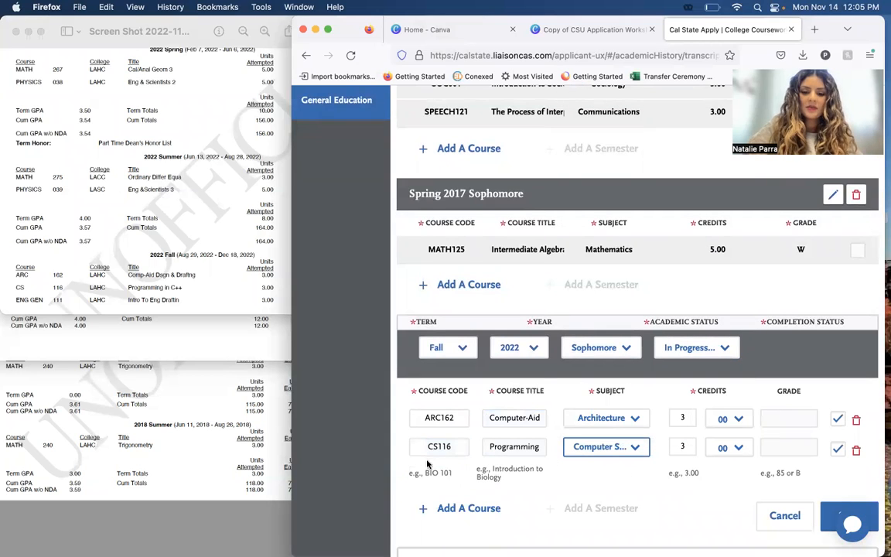
Add a third course to the Fall 2022 semester and select the course code ENG GEN111 from the suggestions.
scroll(521, 470, down, 1)
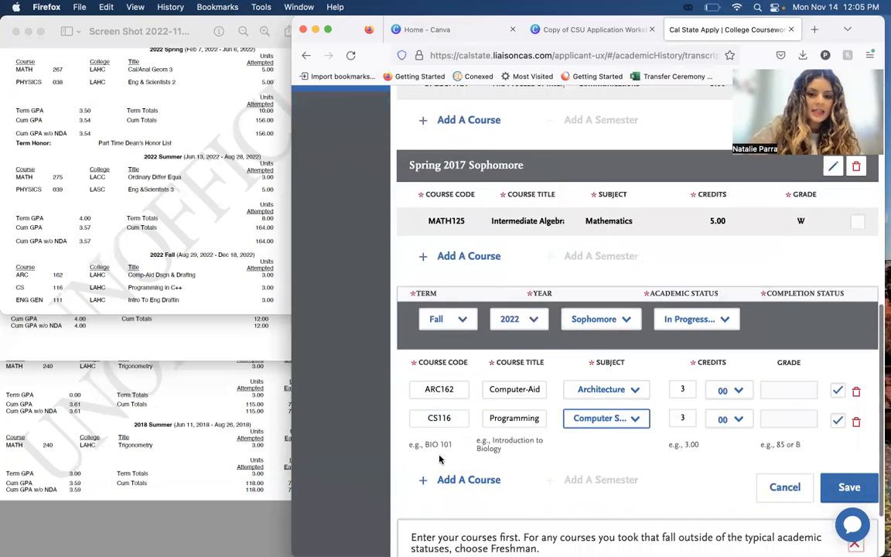
click(468, 480)
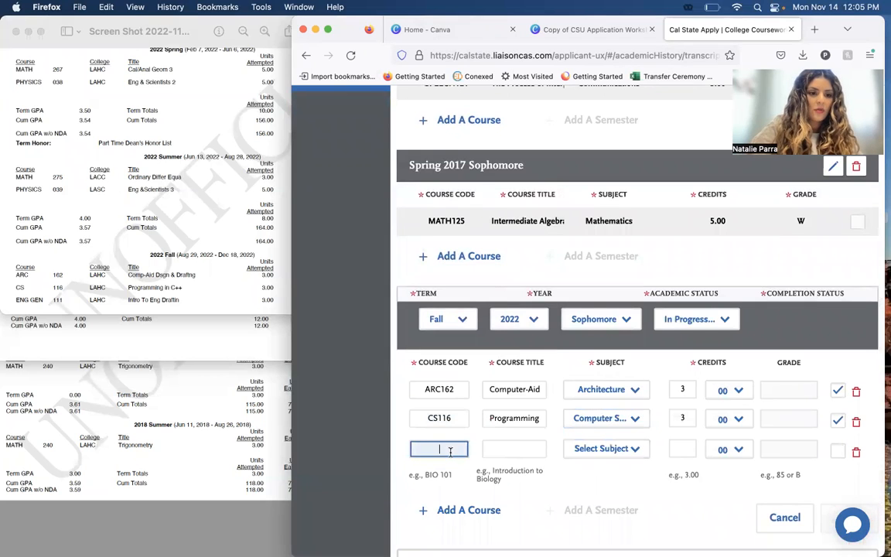
text(ENG GEN)
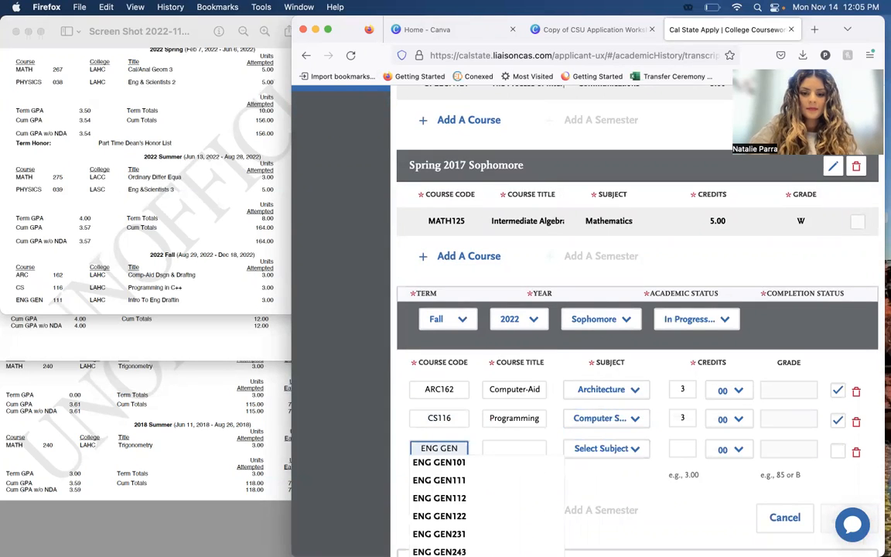
text(11111)
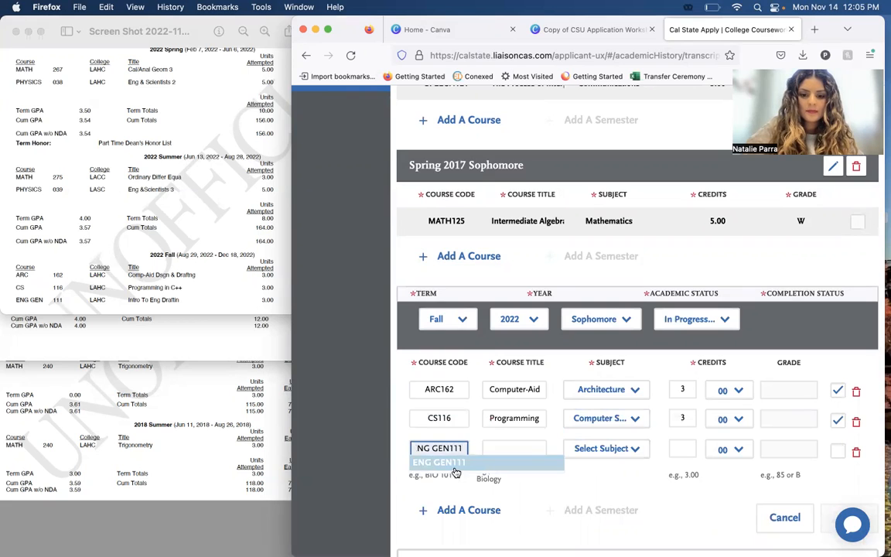
click(499, 463)
Choose Engineering as the subject of the ENG GEN111 course.
click(597, 450)
text(eng)
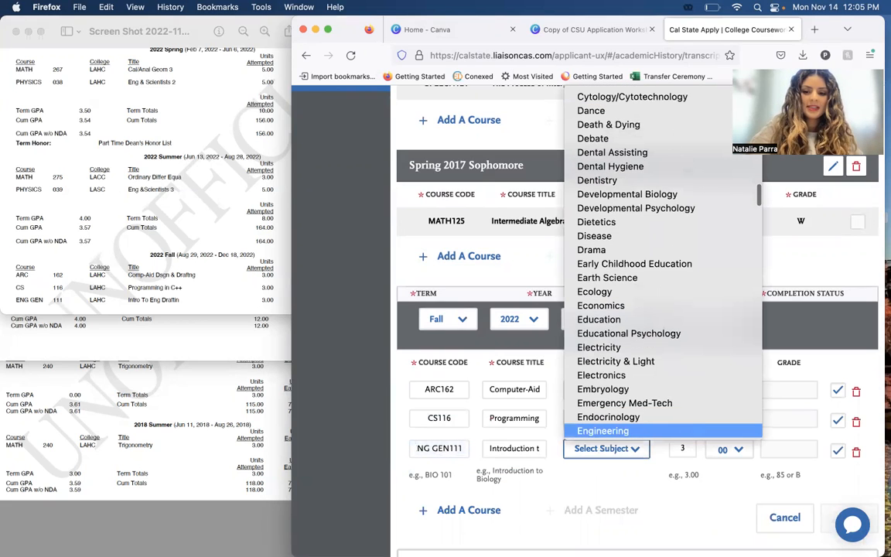
key(Down)
key(Down)
key(Down)
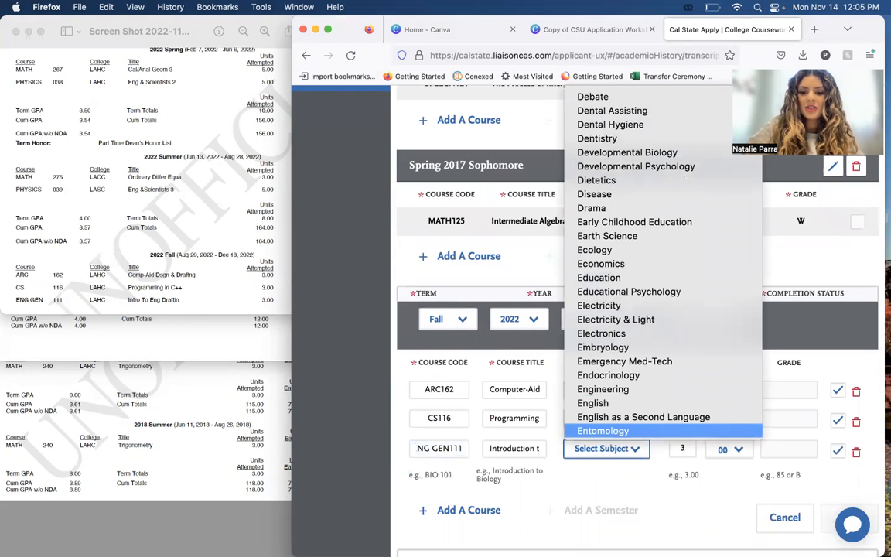
key(Up)
key(Up)
key(Up)
key(Return)
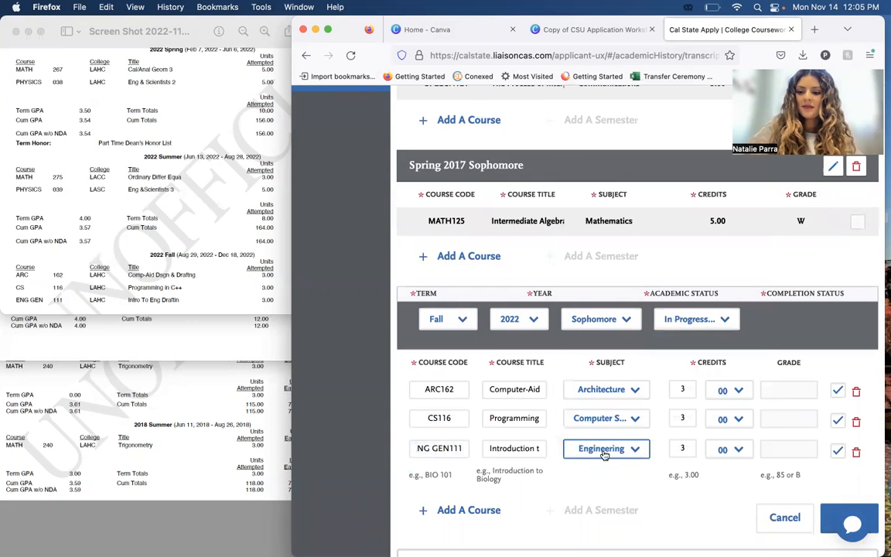
Save the in-progress Fall 2022 semester with its three courses, leaving the grades blank.
scroll(851, 412, down, 3)
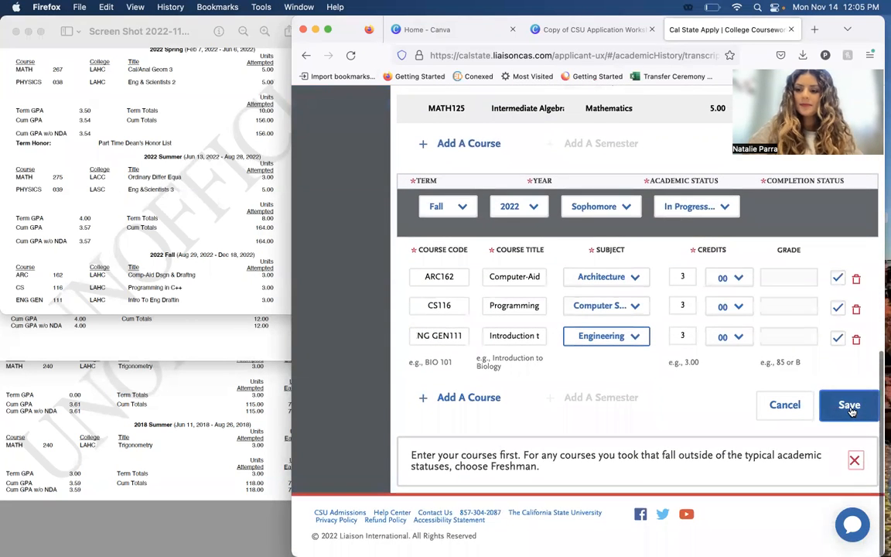
click(851, 410)
scroll(716, 378, down, 10)
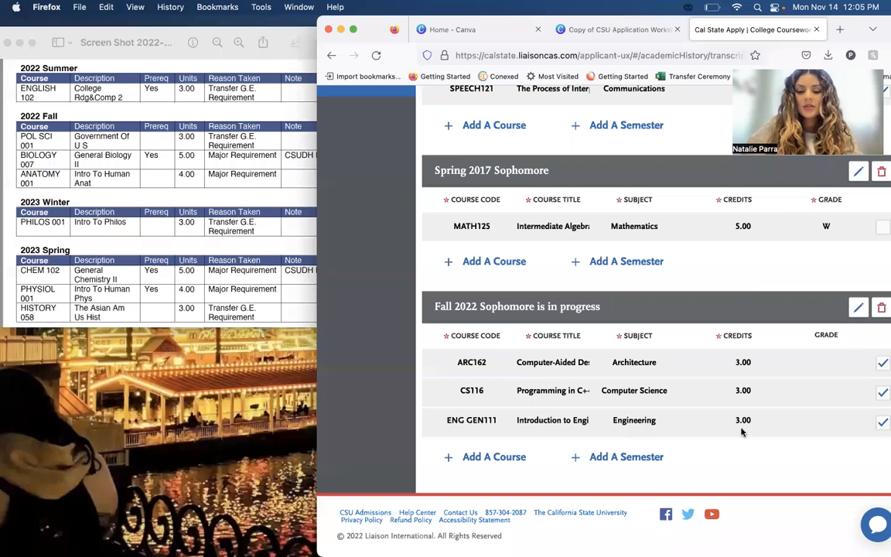
Check the education plan for the planned winter term and add a semester with term Winter and year 2023.
click(147, 71)
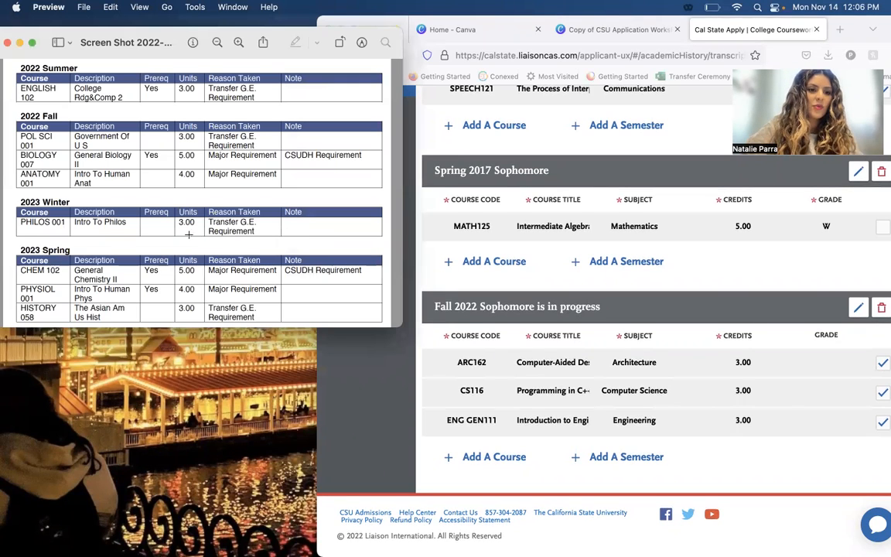
click(631, 455)
click(627, 457)
scroll(172, 244, down, 1)
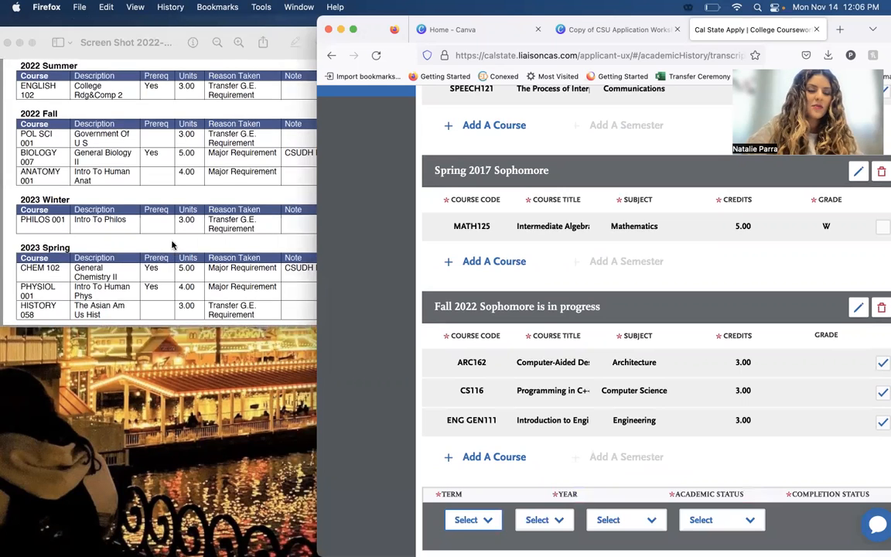
scroll(553, 367, down, 4)
click(480, 348)
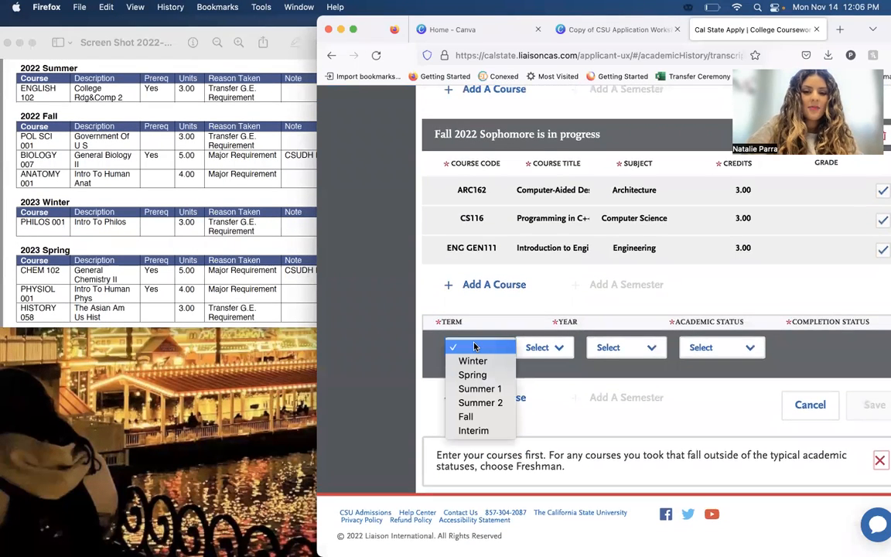
click(473, 361)
click(541, 348)
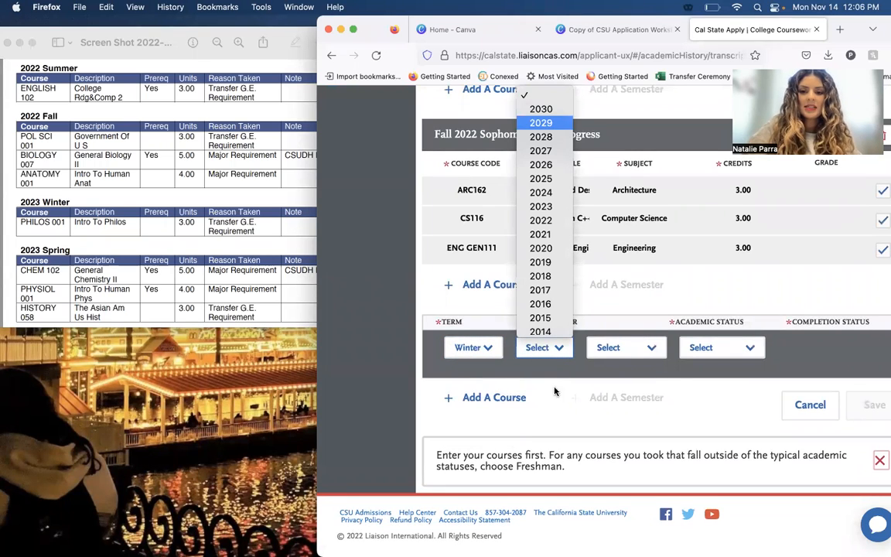
click(541, 206)
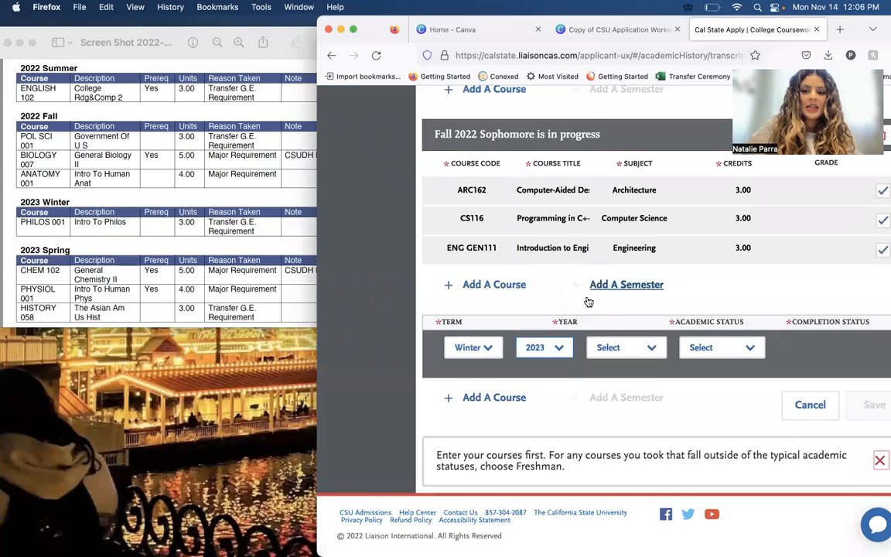
Set the Winter 2023 semester's academic status to Sophomore and its completion status to In Progress/Planned.
click(611, 347)
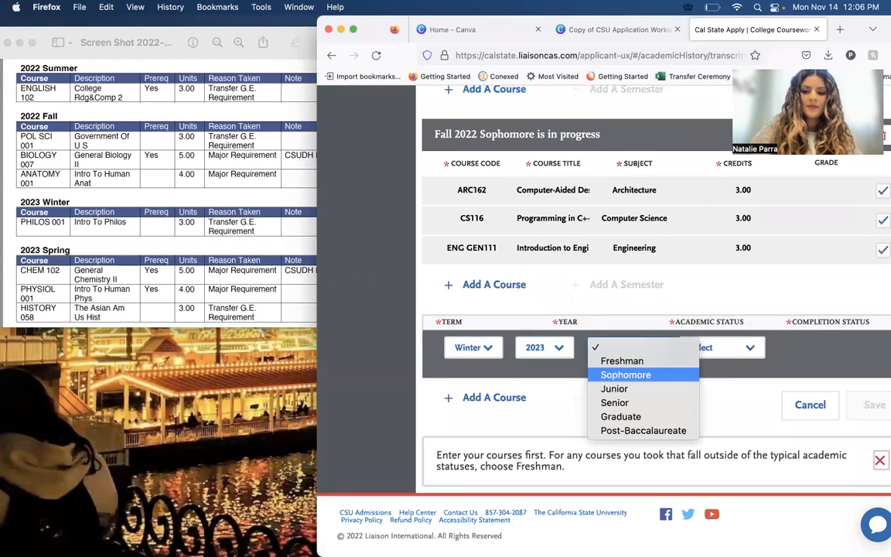
click(626, 374)
click(723, 375)
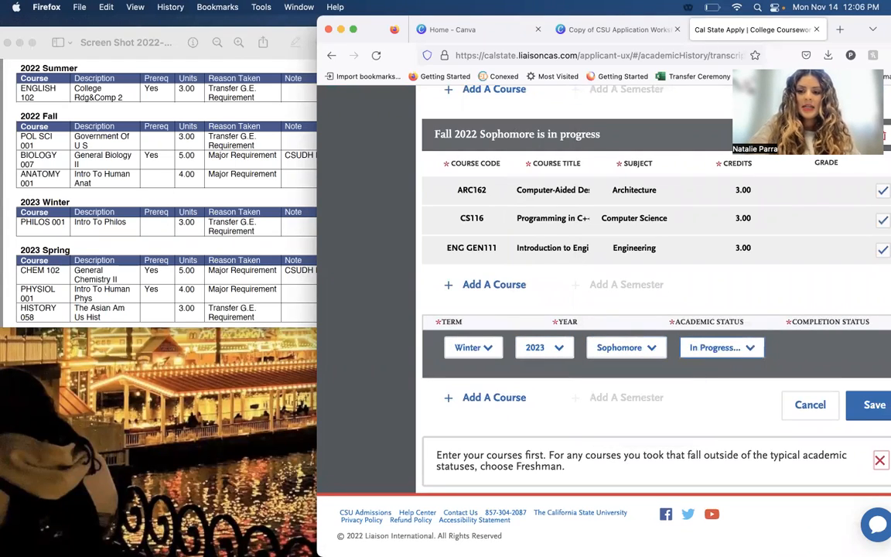
Add a course to the Winter 2023 semester and select the course code PHILOS001.
click(486, 397)
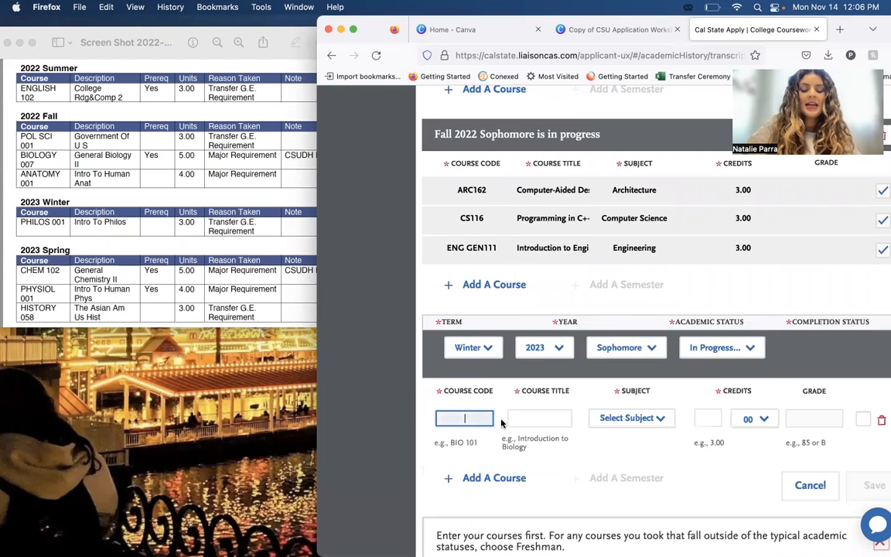
text(PHILOS)
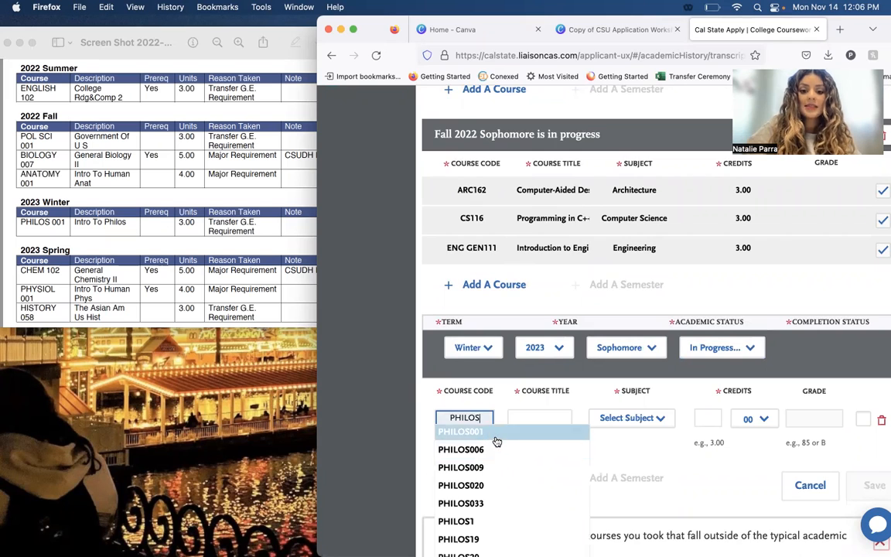
click(495, 433)
Choose Philosophy as the PHILOS001 course's subject, leave the grade blank and save the Winter 2023 semester.
click(629, 419)
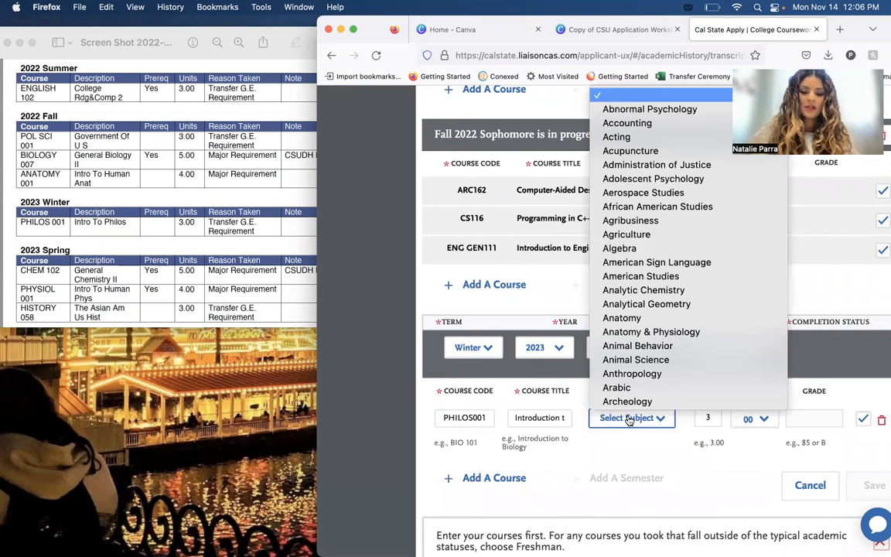
text(phi)
key(Return)
click(805, 419)
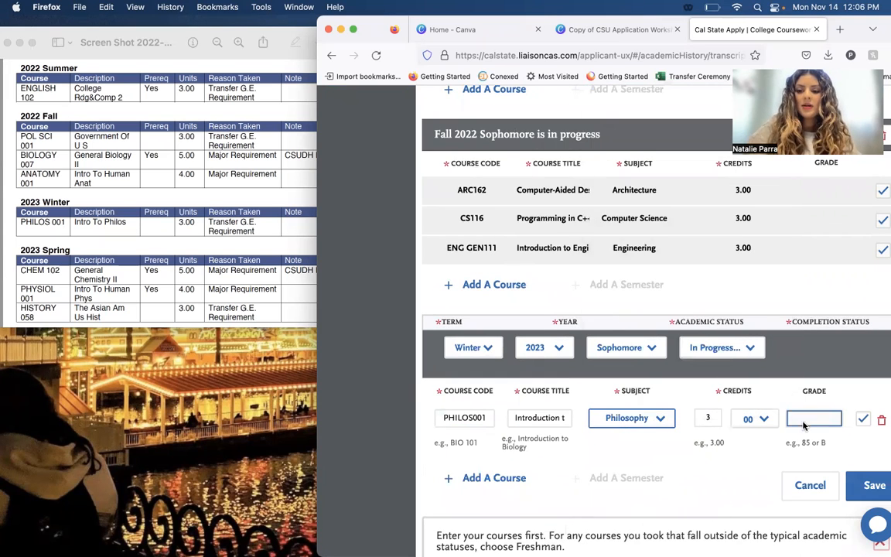
click(878, 487)
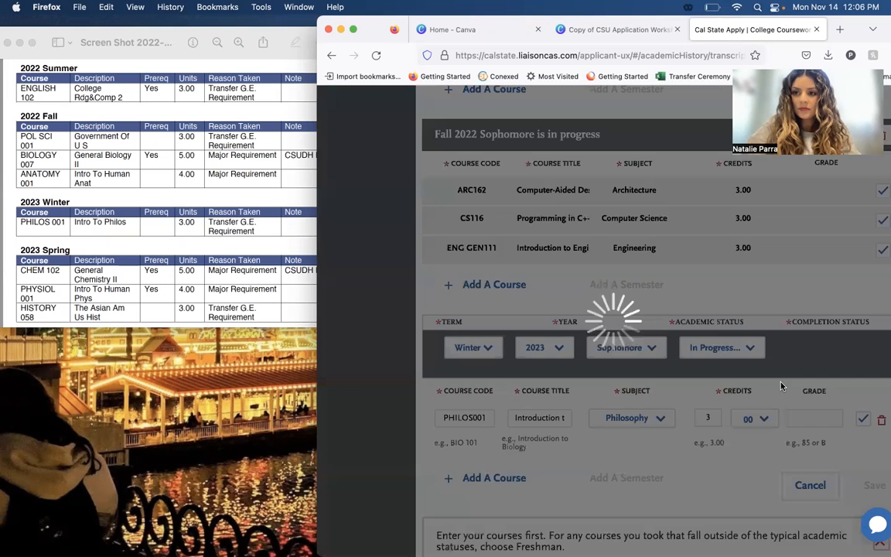
Add another semester with term Spring and year 2023.
scroll(721, 421, down, 10)
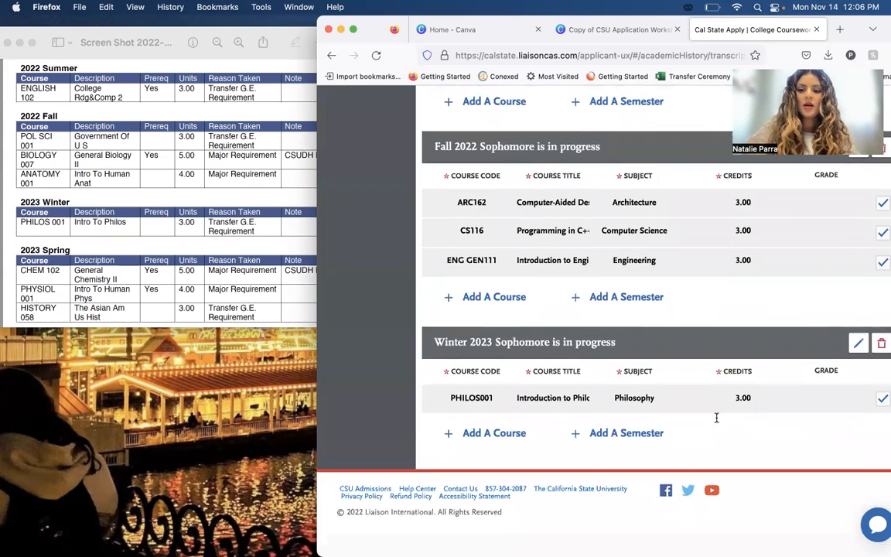
click(636, 467)
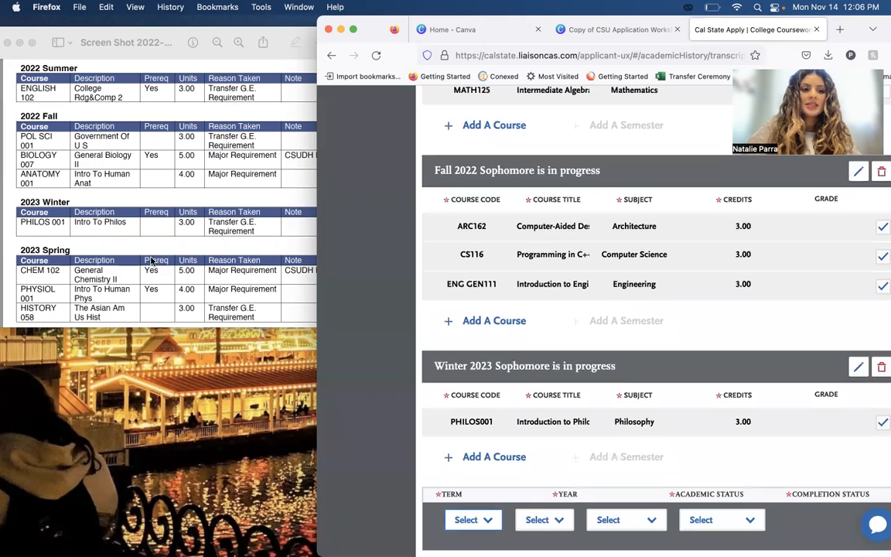
scroll(565, 418, down, 3)
click(483, 407)
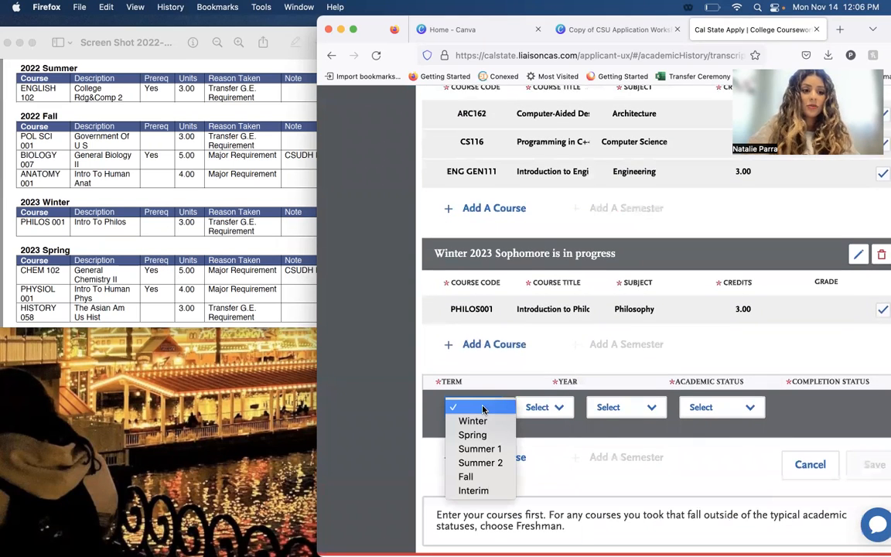
key(s)
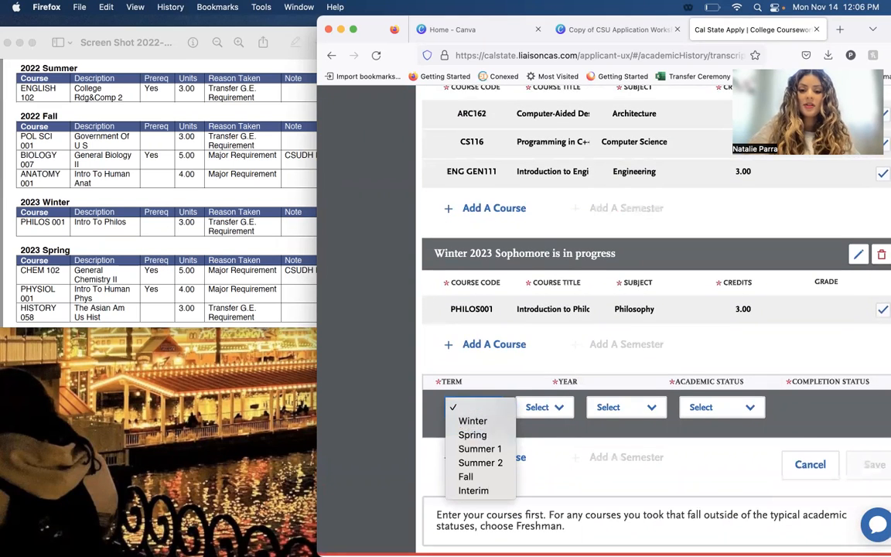
key(Return)
key(2)
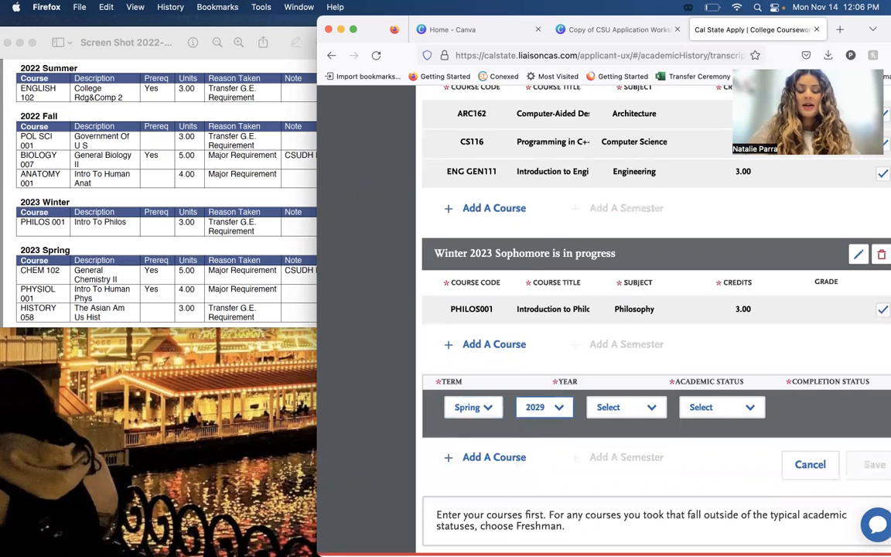
click(525, 414)
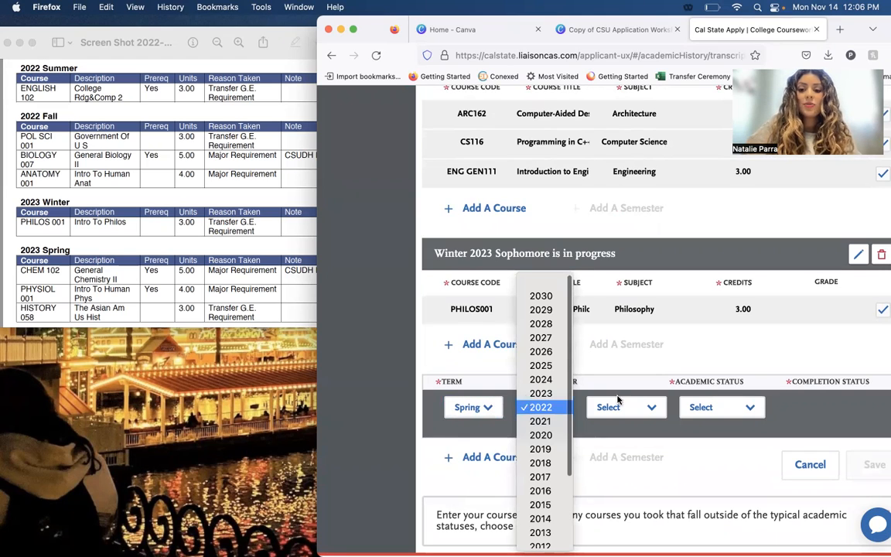
click(541, 393)
Set the Spring 2023 semester's academic status to Sophomore and its completion status to In Progress/Planned.
click(618, 407)
click(683, 434)
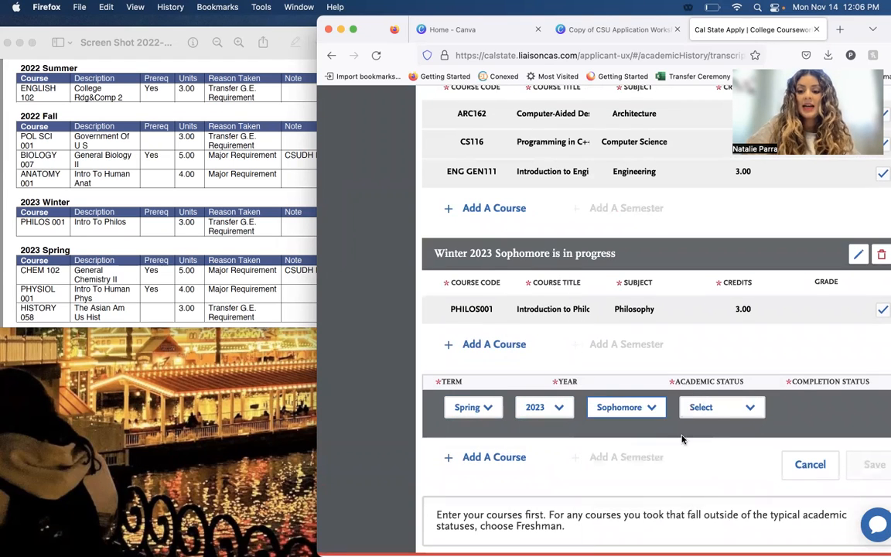
click(709, 415)
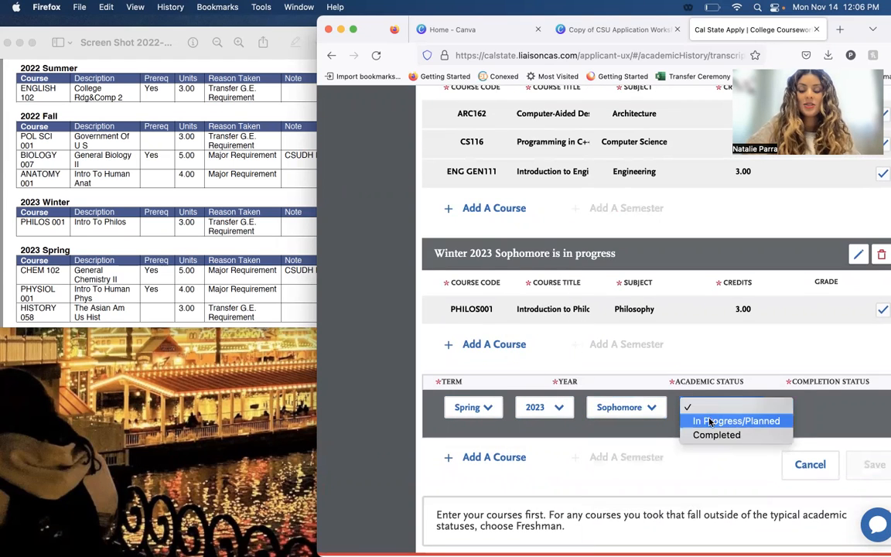
click(709, 421)
Add a course to the Spring 2023 semester and select the course code CHEM102, as listed in the education plan.
click(492, 457)
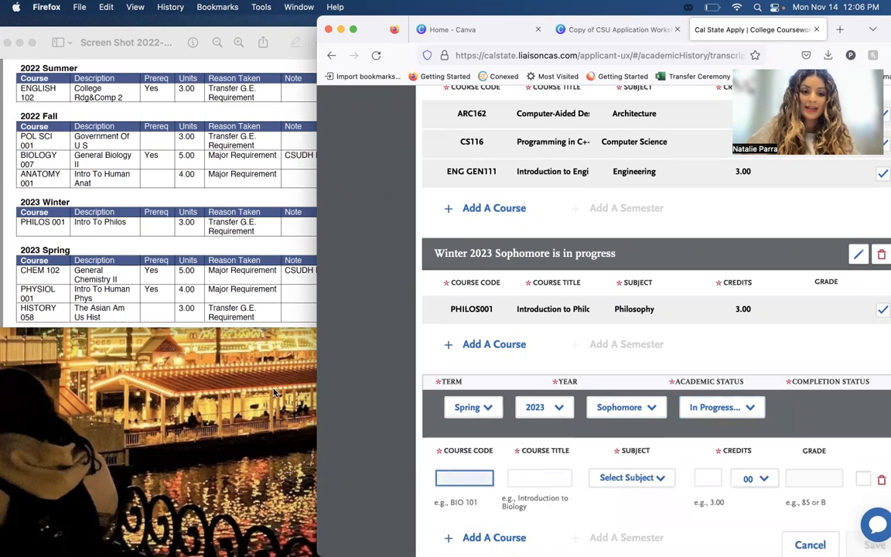
scroll(555, 506, down, 2)
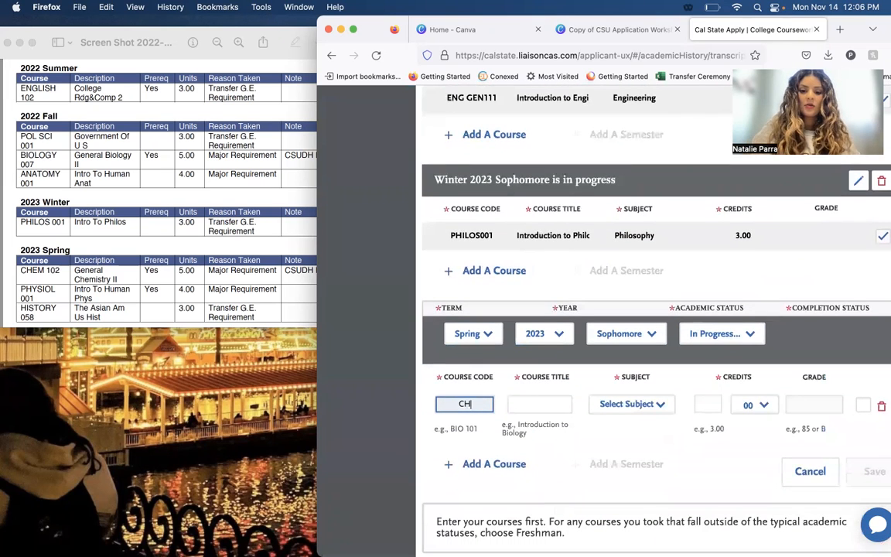
key(Return)
click(477, 407)
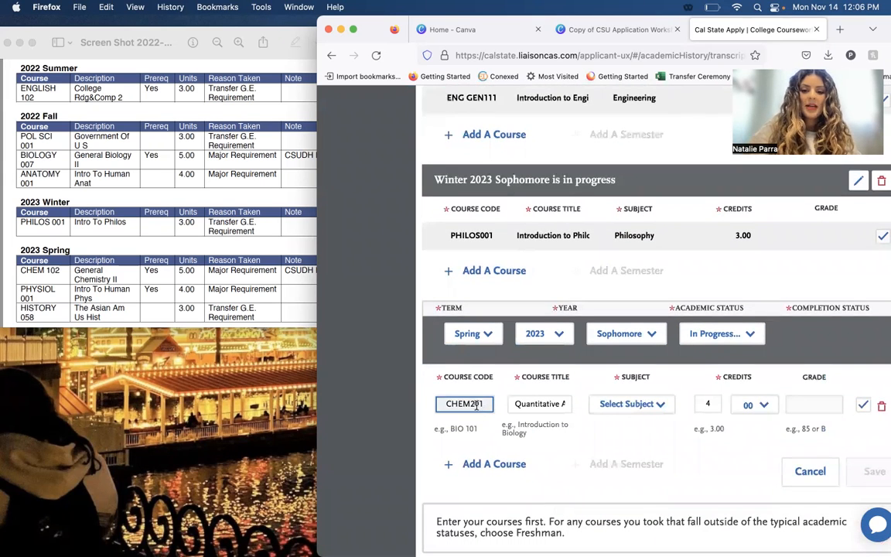
double_click(477, 404)
text(CHEM102)
click(475, 419)
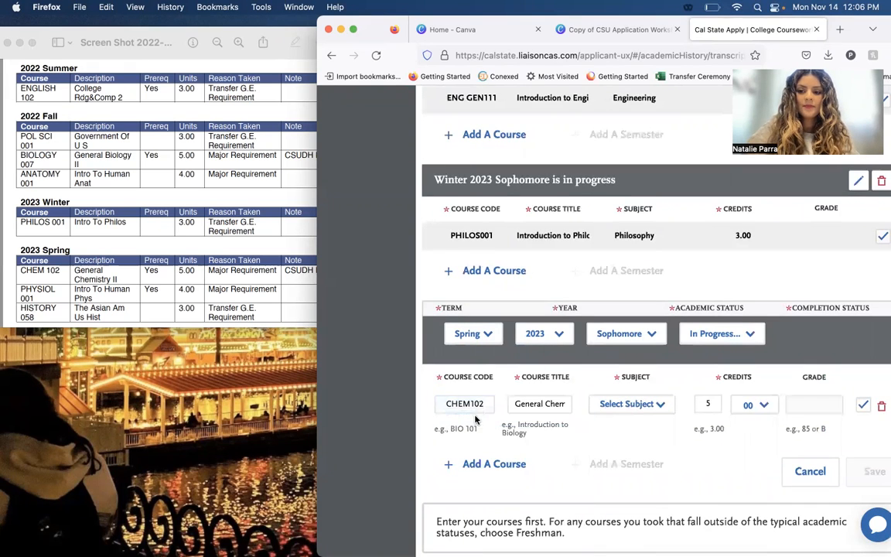
Set the subject of the CHEM102 course to Chemistry.
click(642, 405)
text(chem)
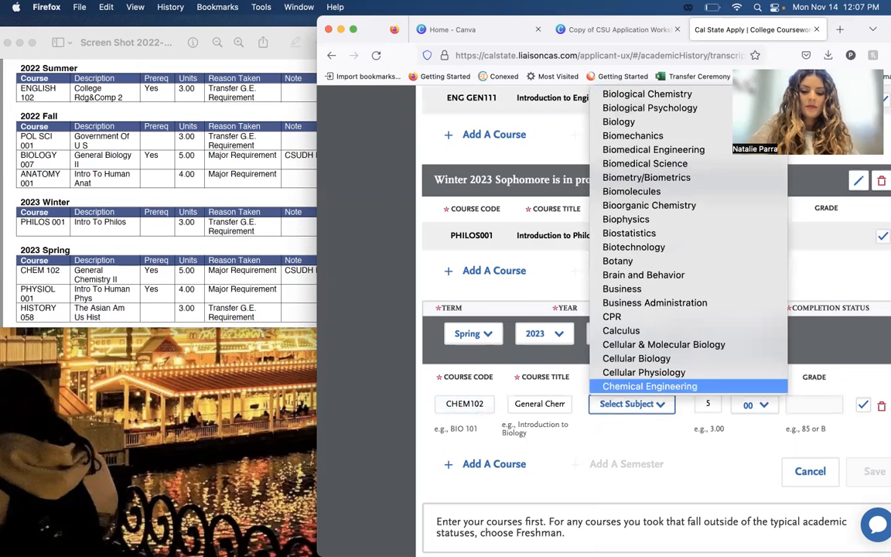
key(Down)
key(Down)
key(Down)
key(Up)
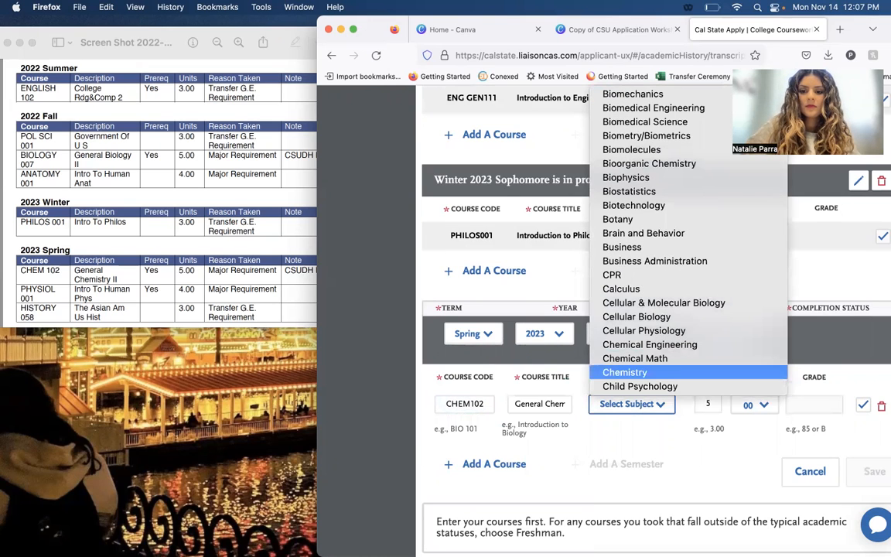
key(Return)
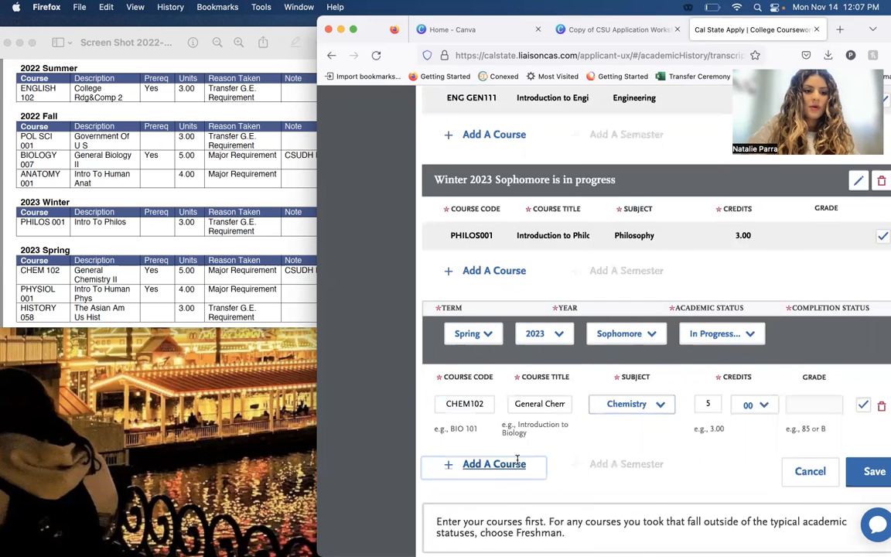
Add the course PHYSIOL001 to the Spring 2023 semester and set its subject to Physiology.
click(515, 463)
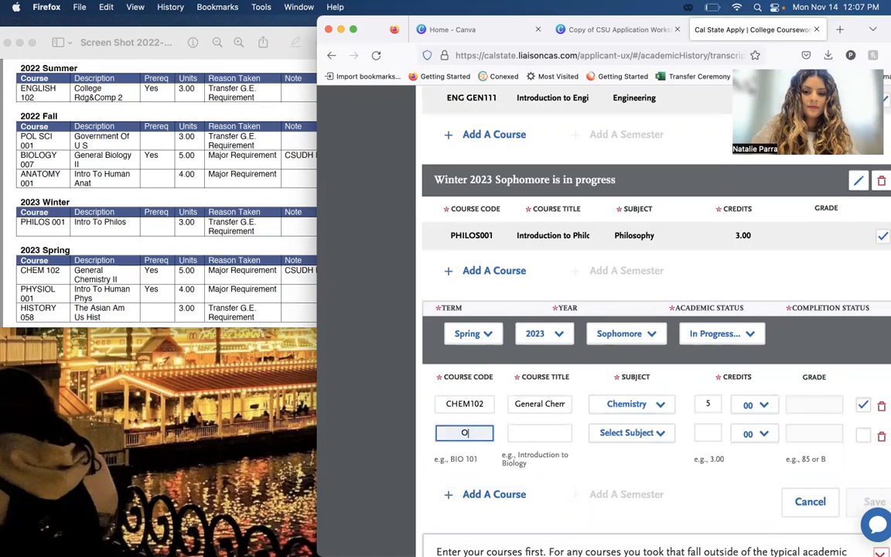
text(PHYSIOL)
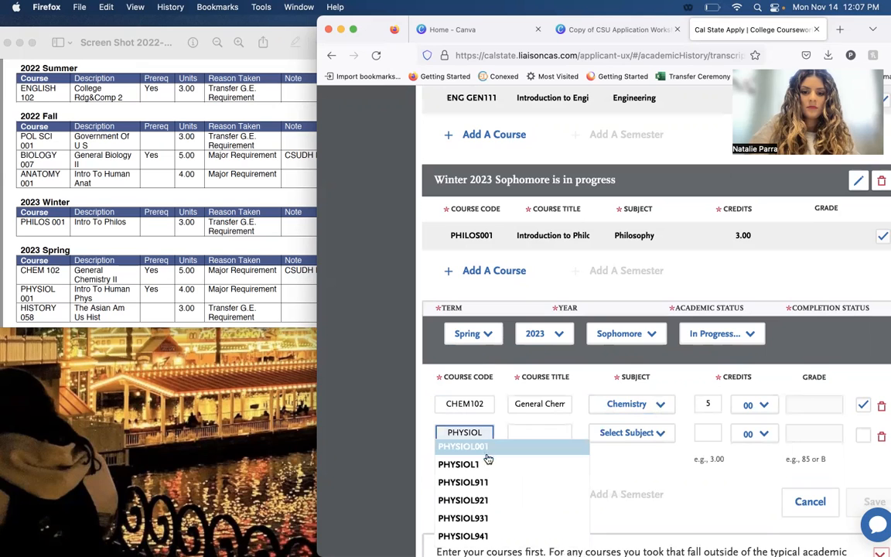
click(466, 449)
click(608, 440)
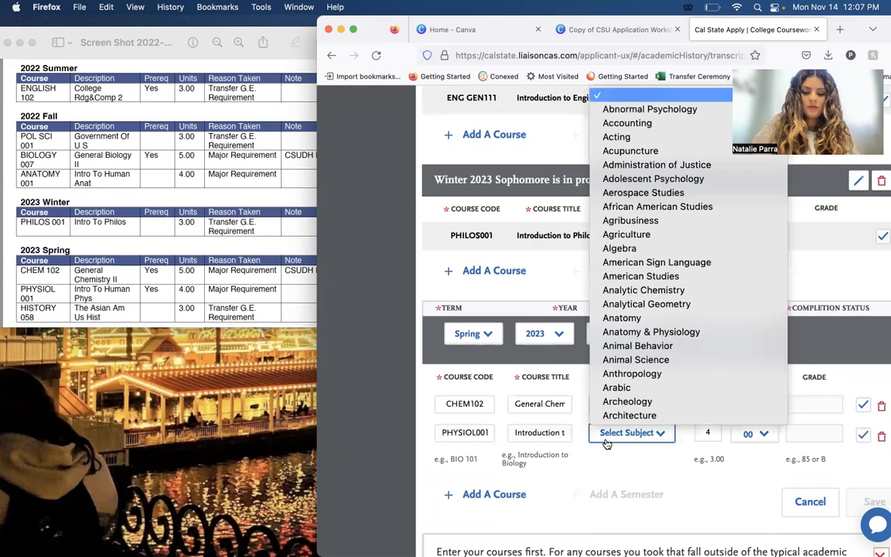
text(hy)
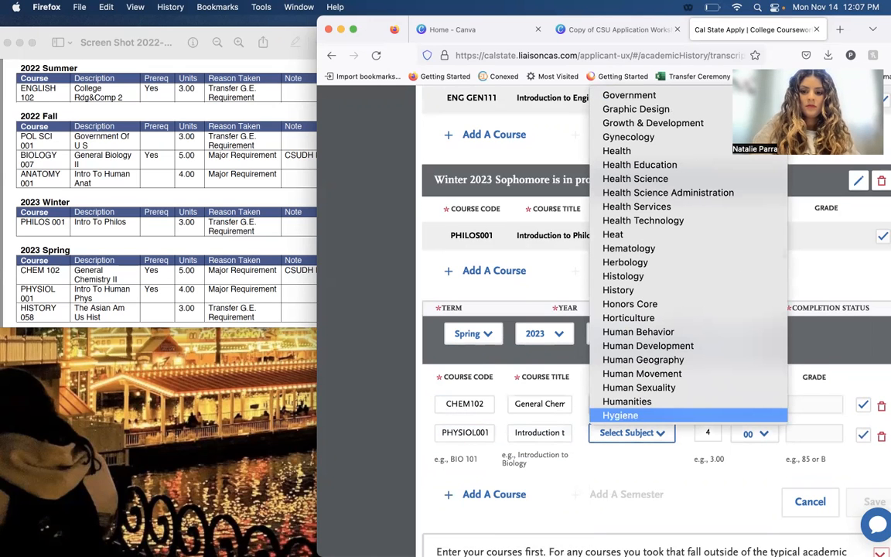
click(663, 462)
click(657, 433)
text(physio)
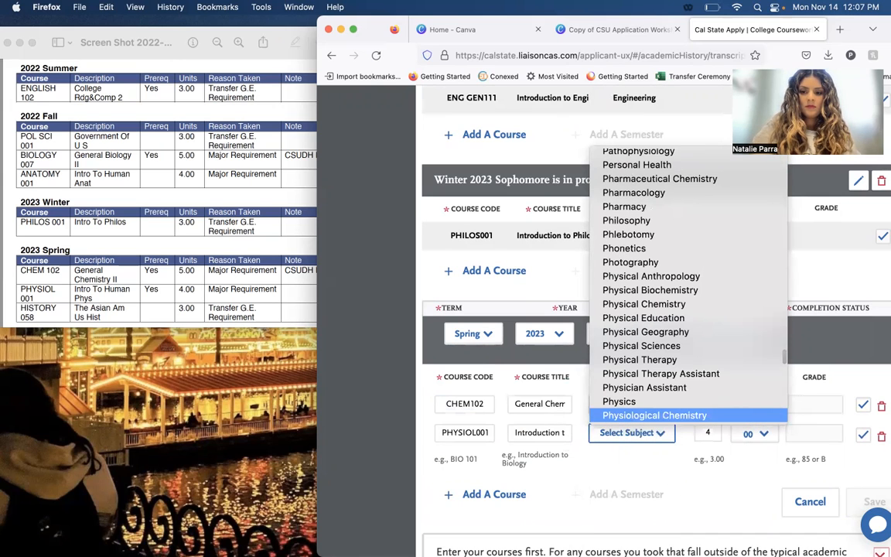
key(Down)
key(Down)
key(Return)
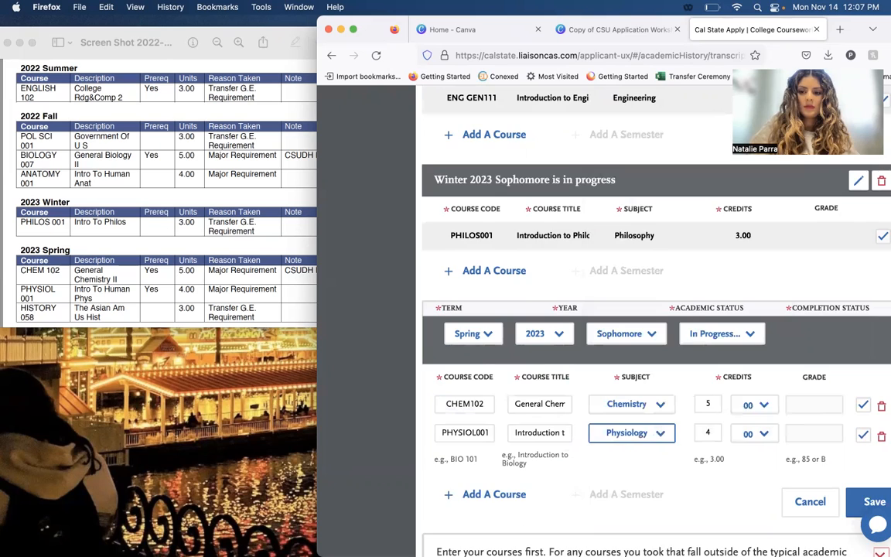
Add the course HISTORY058 with History as its subject and save the Spring 2023 semester.
scroll(523, 459, down, 2)
click(524, 456)
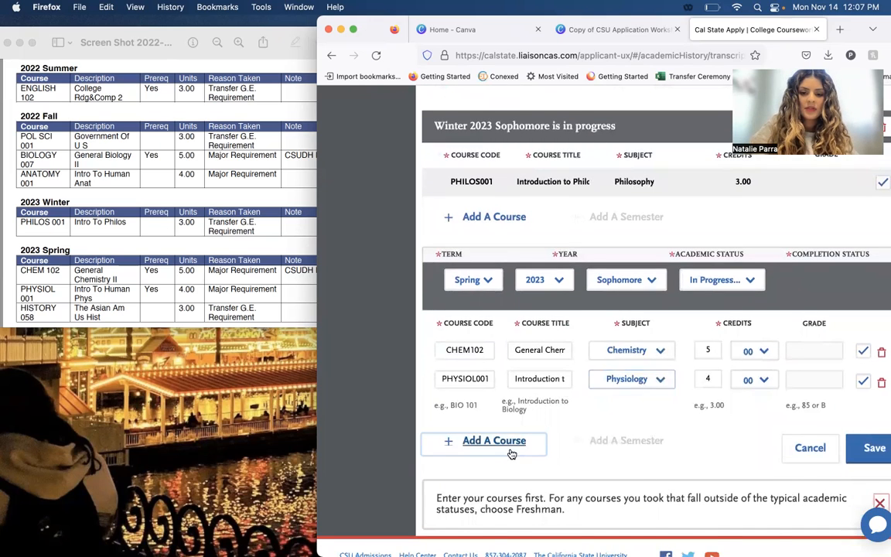
text(HISTORY058)
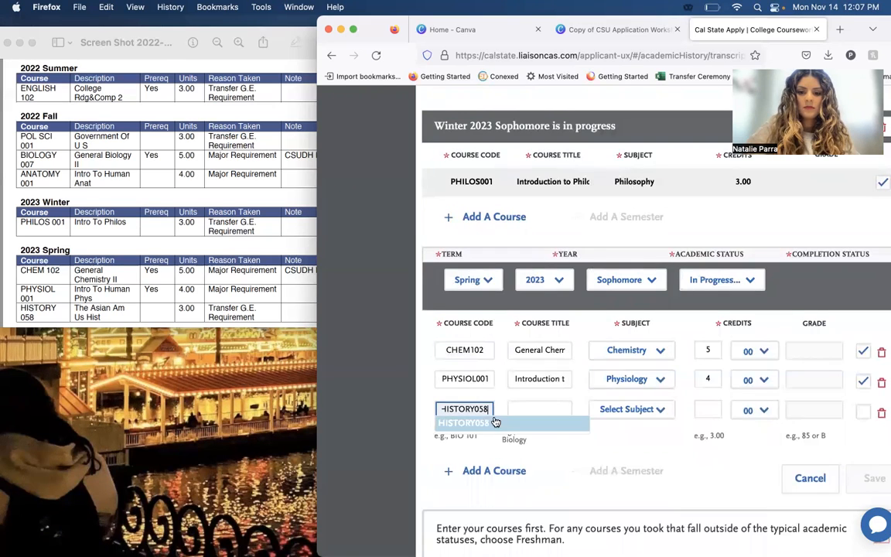
click(493, 423)
click(593, 418)
text(history)
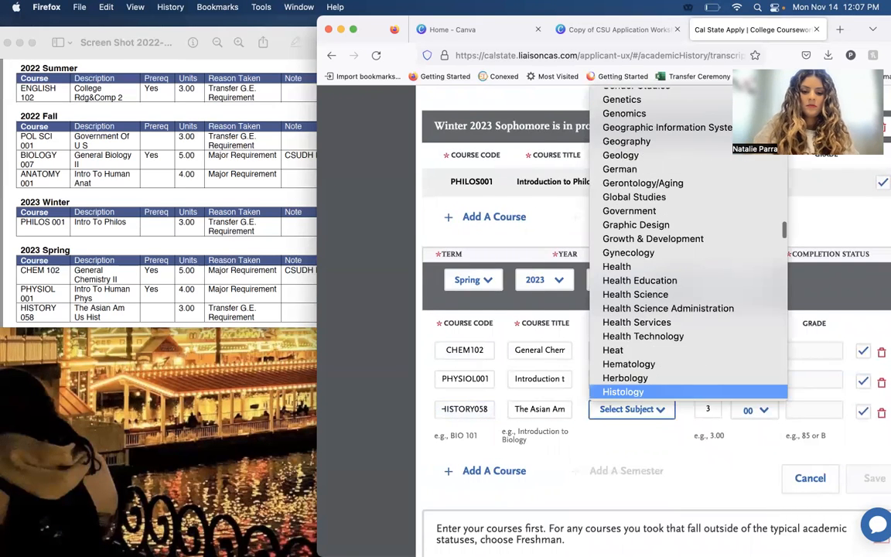
key(Return)
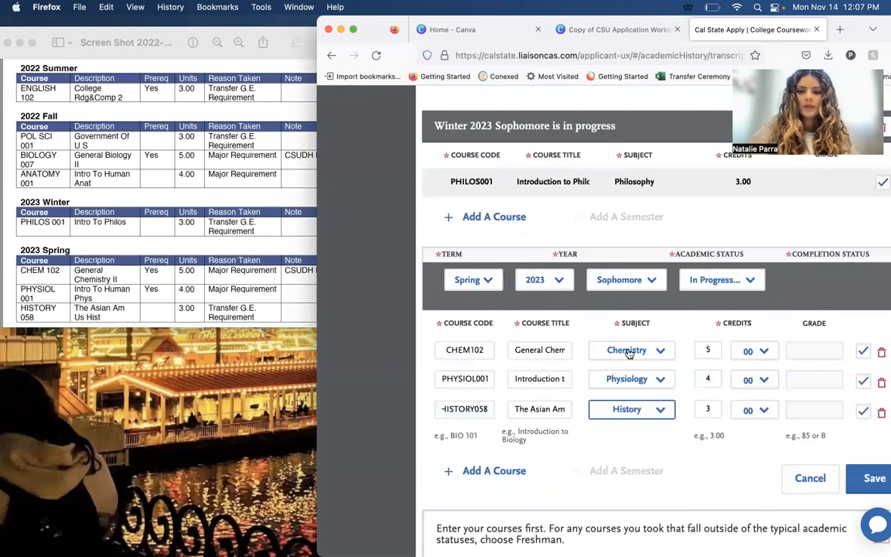
click(873, 478)
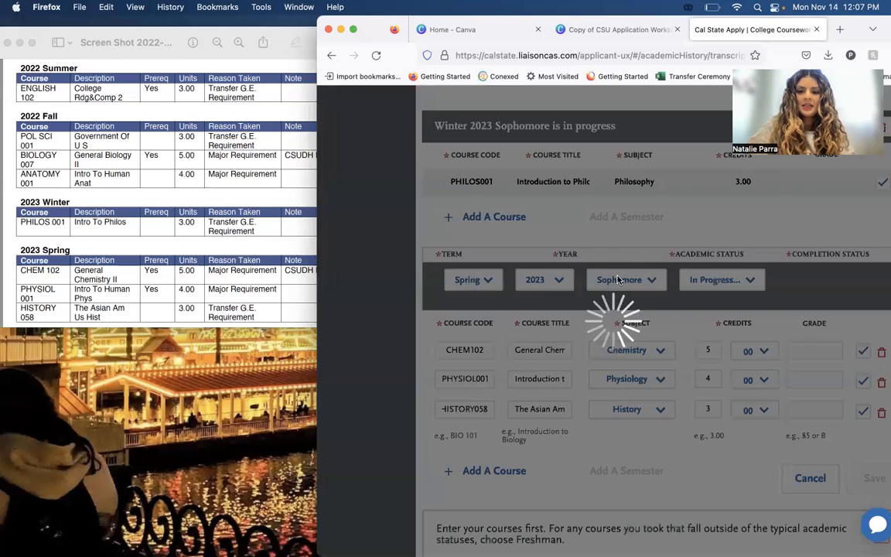
Start another semester entry below the saved Spring 2023 semester.
scroll(624, 385, down, 15)
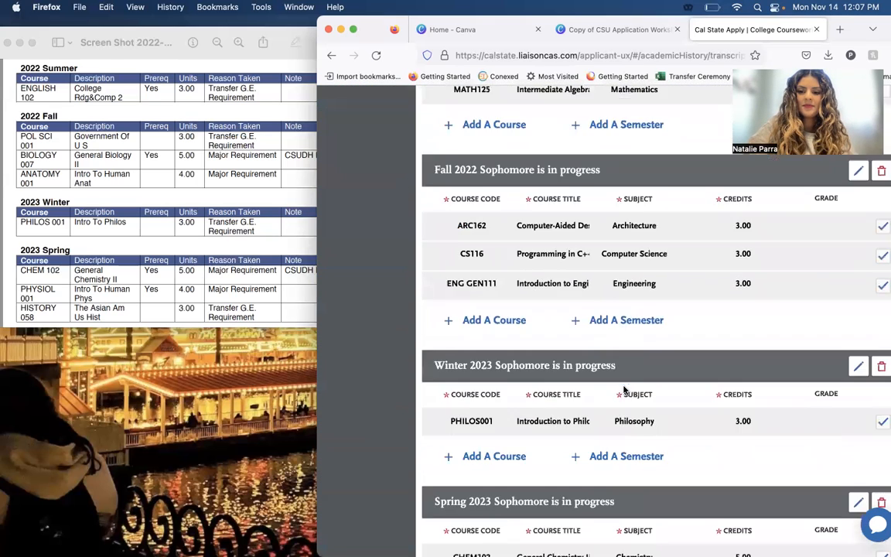
scroll(624, 385, up, 3)
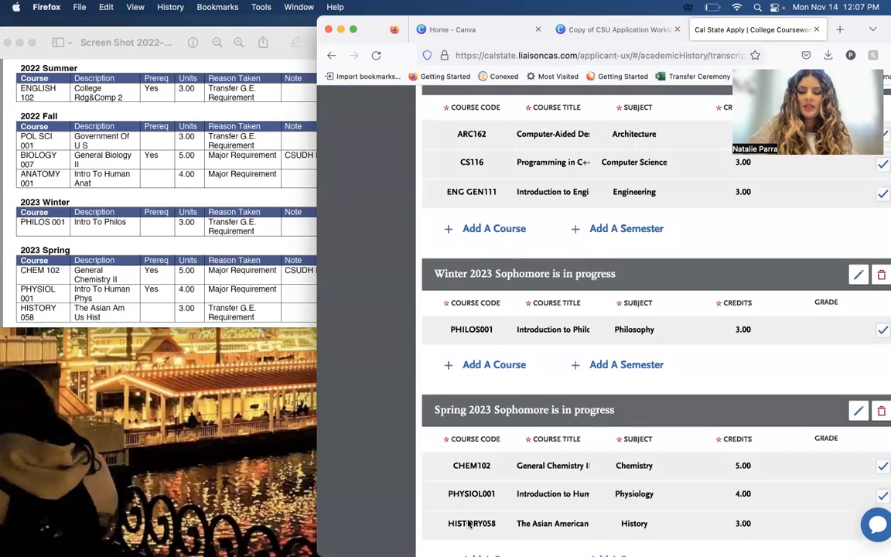
scroll(503, 453, up, 2)
click(593, 325)
scroll(590, 323, down, 5)
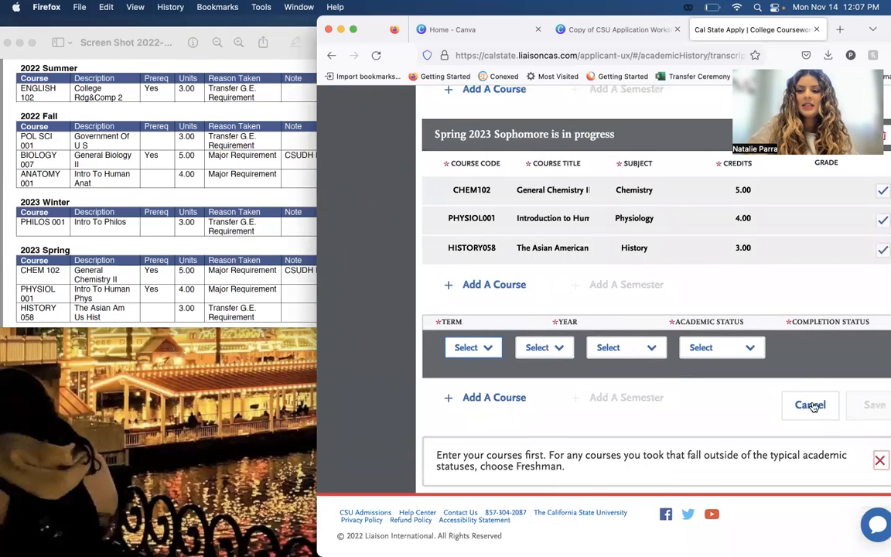
Set the new semester's term to the "Inter..." option and its year to 2022.
scroll(725, 291, up, 9)
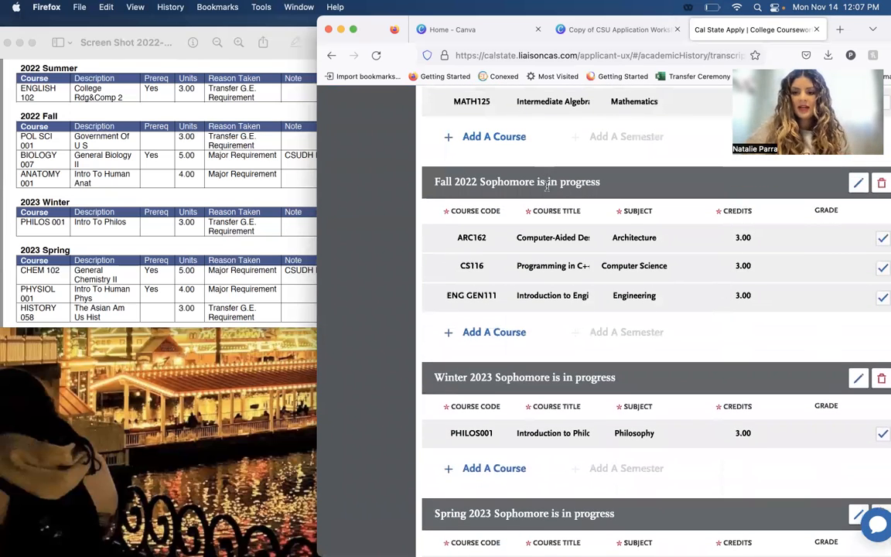
scroll(568, 302, down, 1)
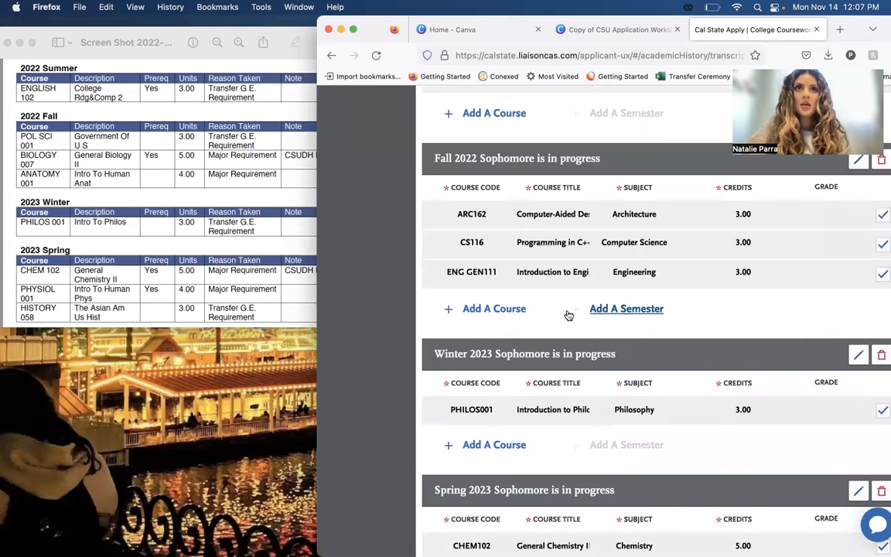
scroll(568, 315, down, 8)
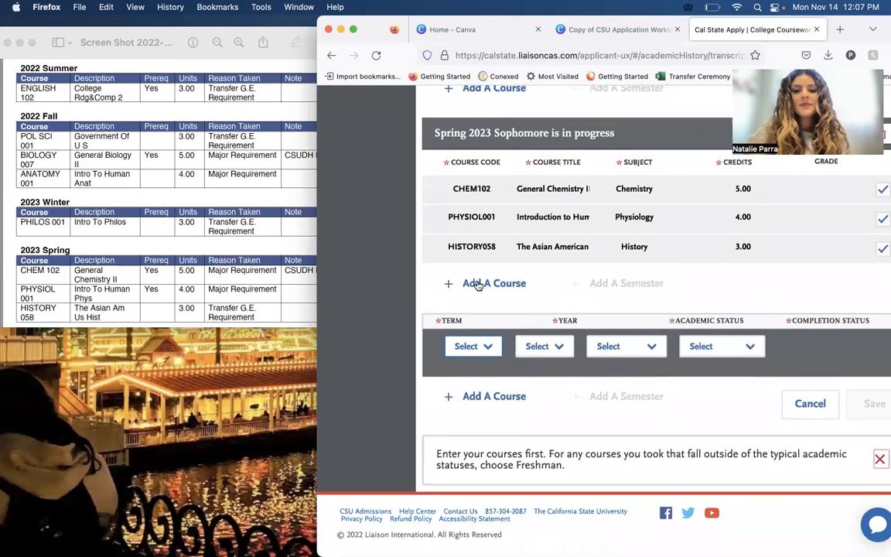
scroll(545, 139, up, 7)
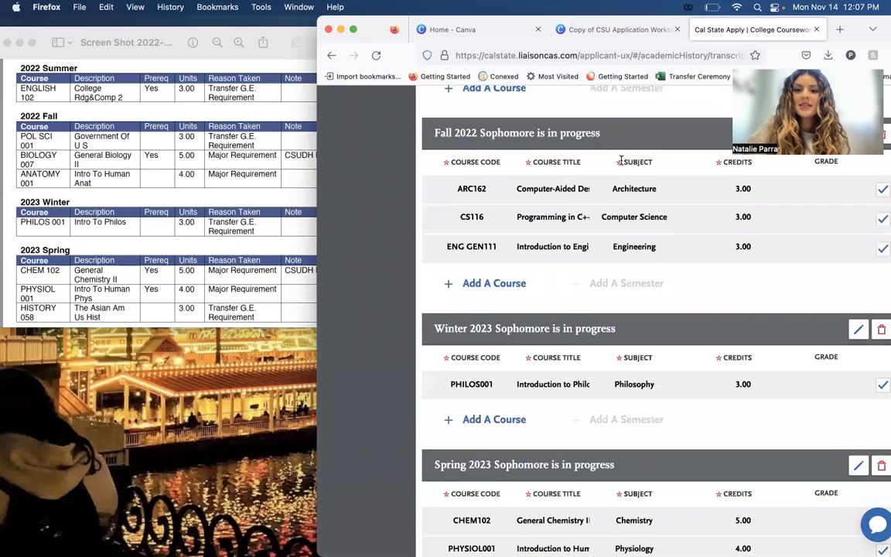
scroll(650, 232, down, 8)
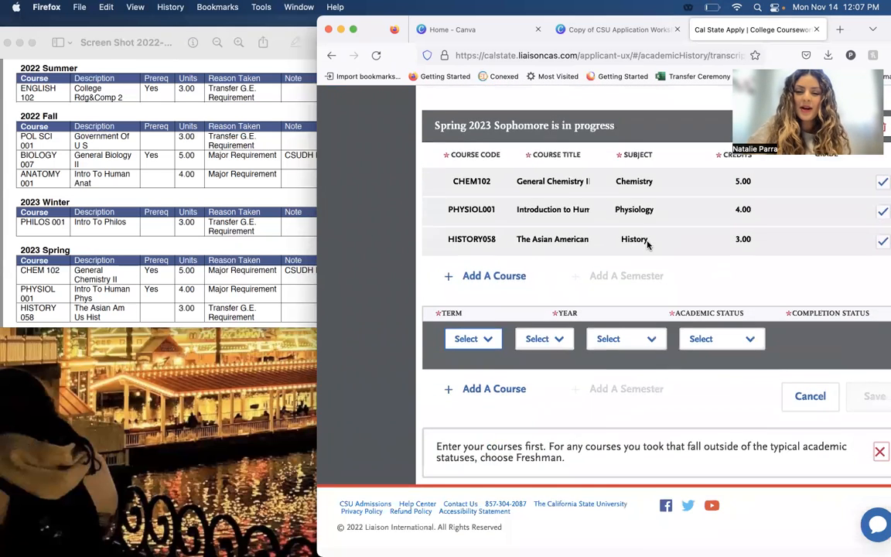
scroll(493, 348, up, 1)
click(493, 347)
click(495, 430)
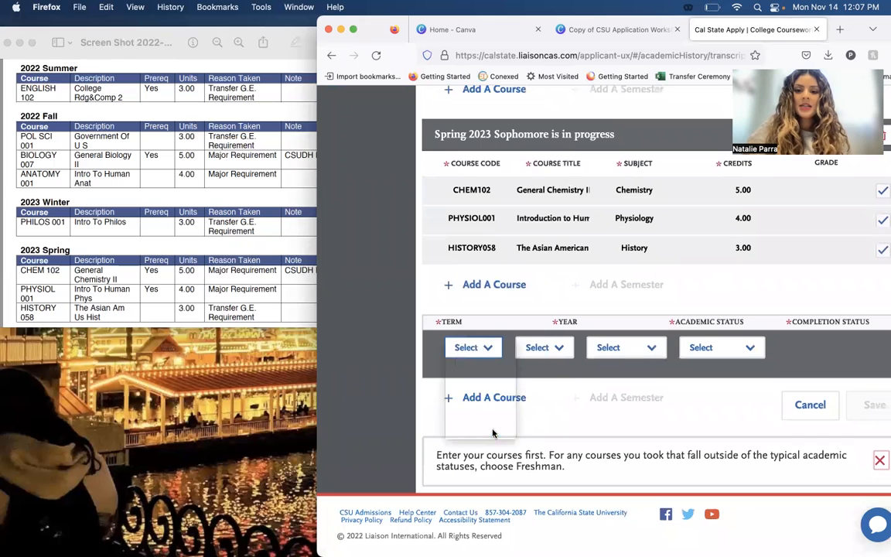
click(556, 355)
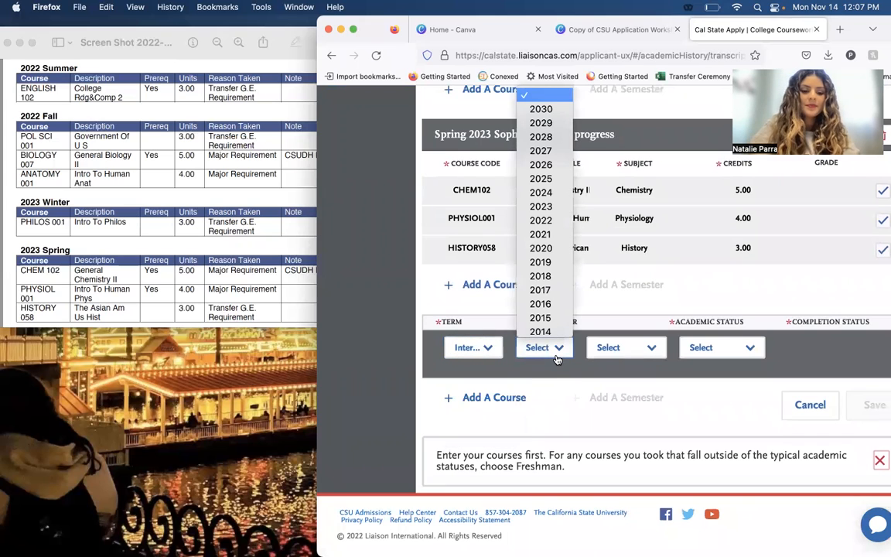
text(2022)
key(Return)
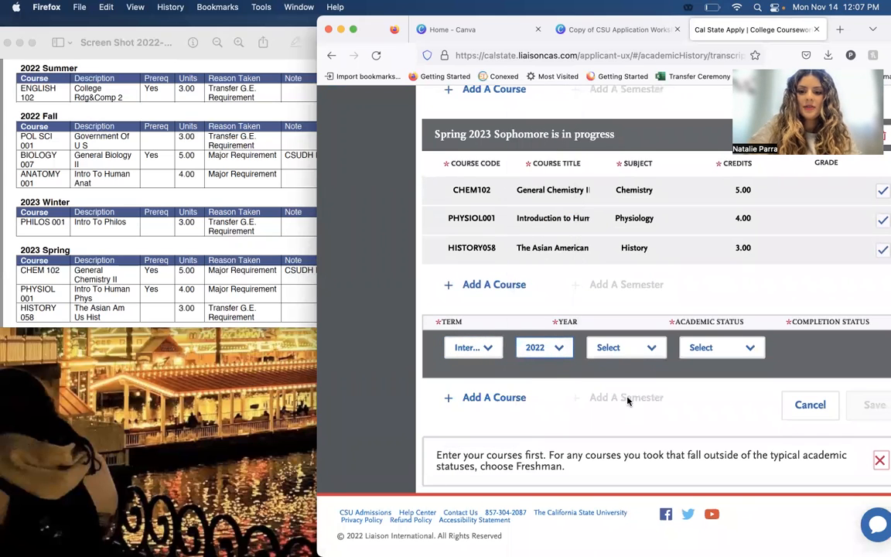
Set the new 2022 semester's academic status to Sophomore and its completion status to Completed.
click(627, 347)
click(628, 375)
click(722, 347)
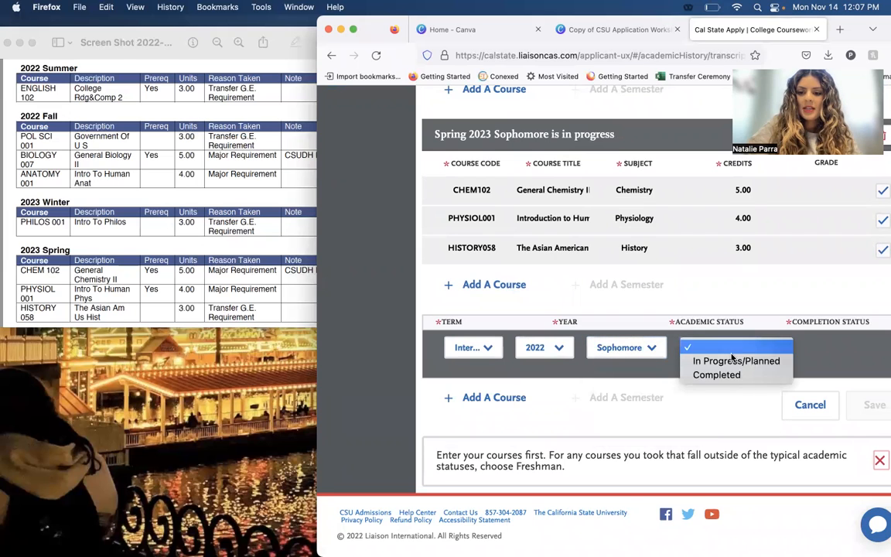
click(735, 370)
Add a course to the completed 2022 semester and select the course code COMM101.
click(484, 397)
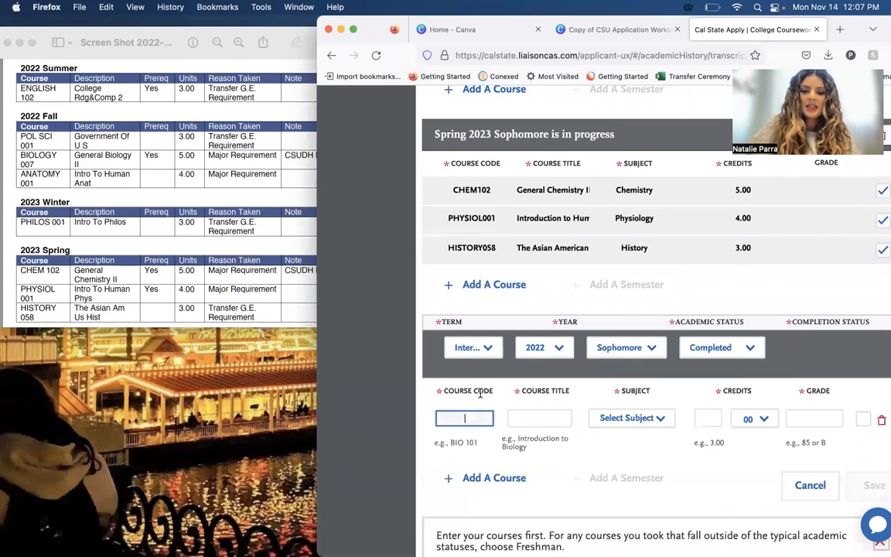
text(COMM)
key(Down)
key(Return)
key(Tab)
Set the COMM101 course's subject to the "Communica..." option and its grade to A.
key(Tab)
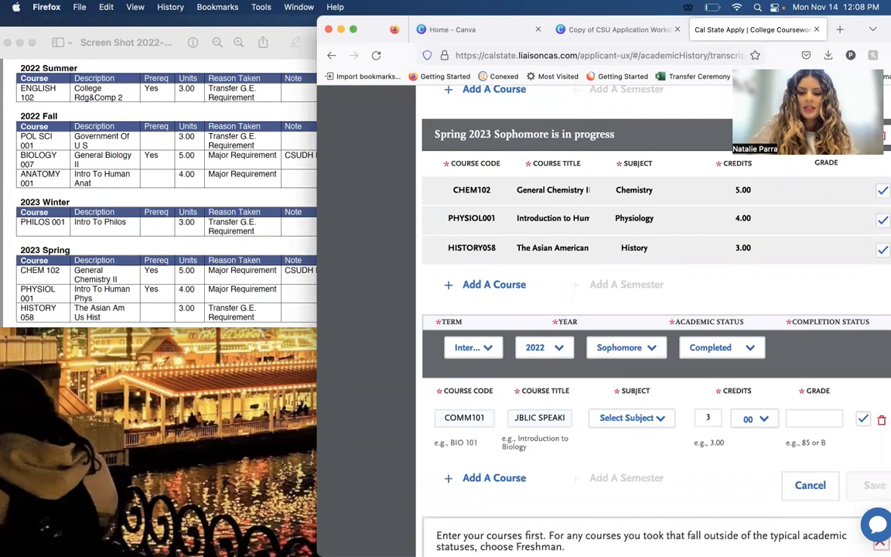
text(co)
key(Tab)
key(Tab)
key(Tab)
text(A)
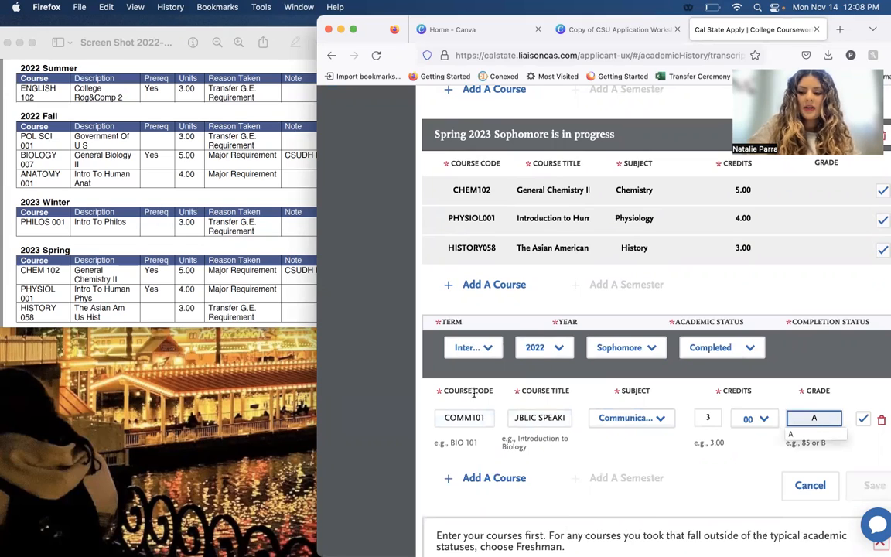
click(798, 435)
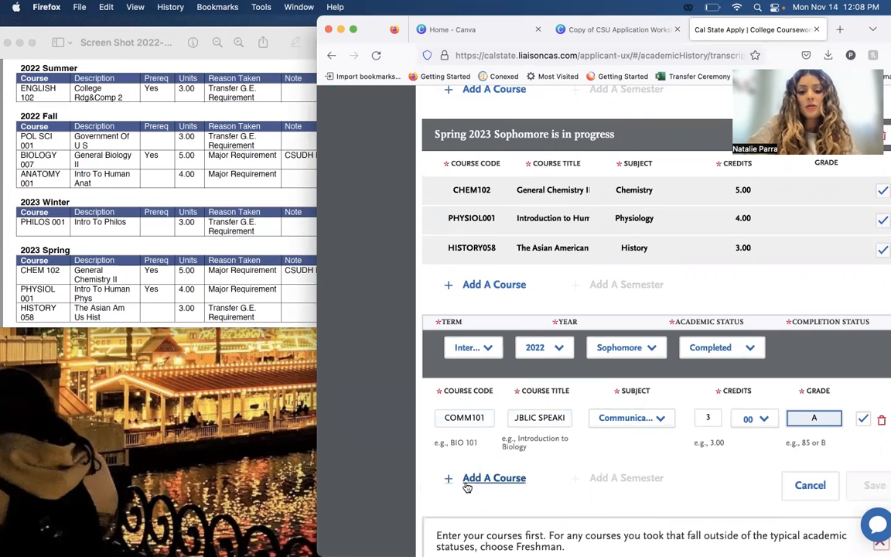
Add a second course to the completed 2022 semester and select the course code MATH227.
click(468, 482)
text(MATH22)
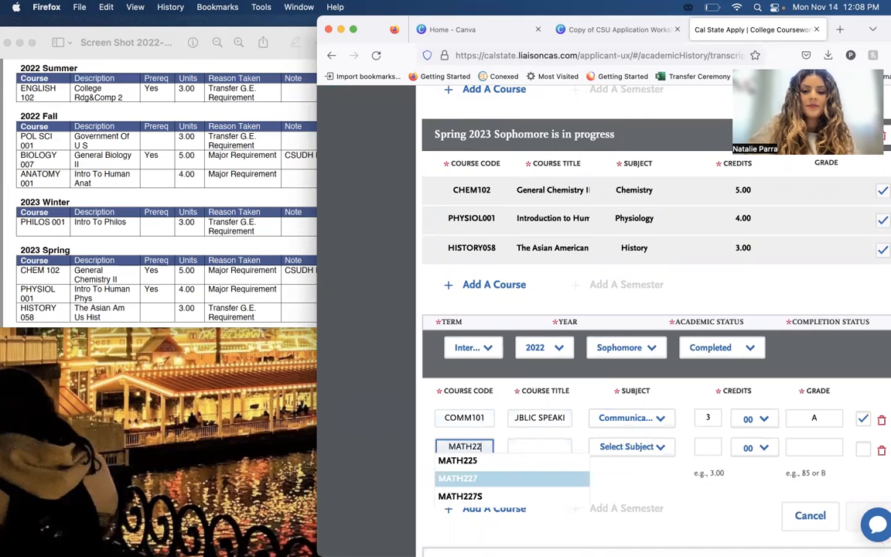
click(525, 476)
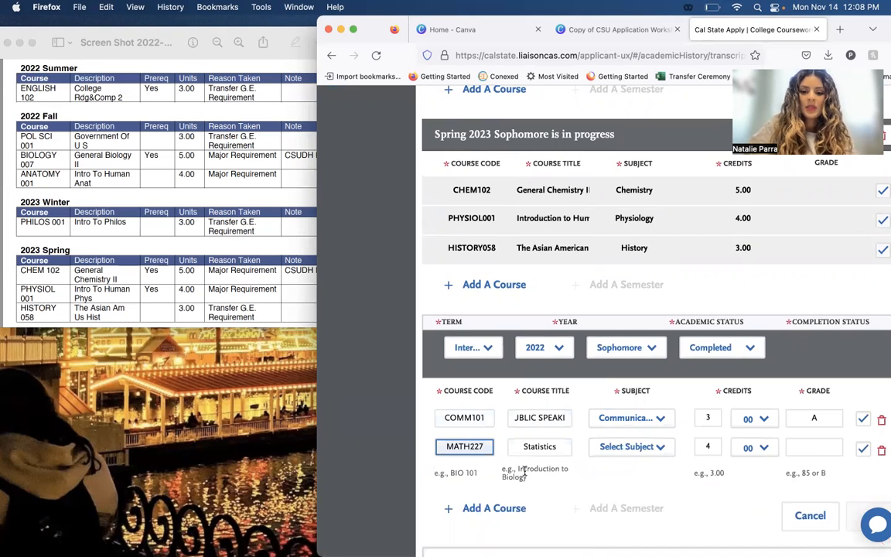
Set the MATH227 course's subject to Mathematics and its grade to B.
click(632, 447)
text(mathe)
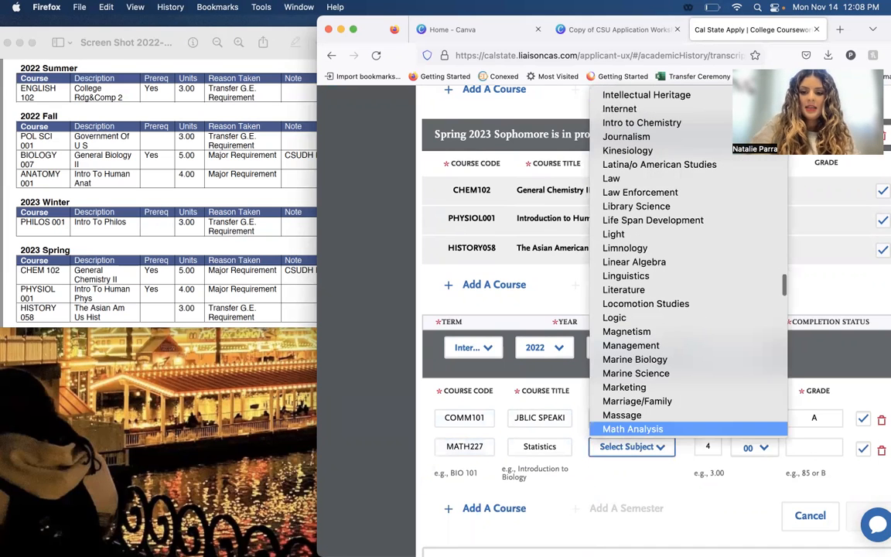
key(Down)
key(Up)
key(Return)
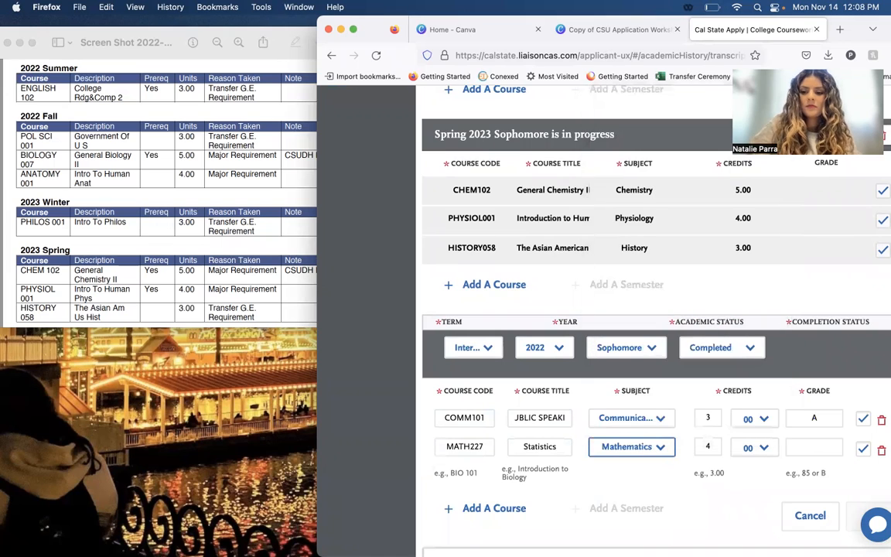
click(812, 446)
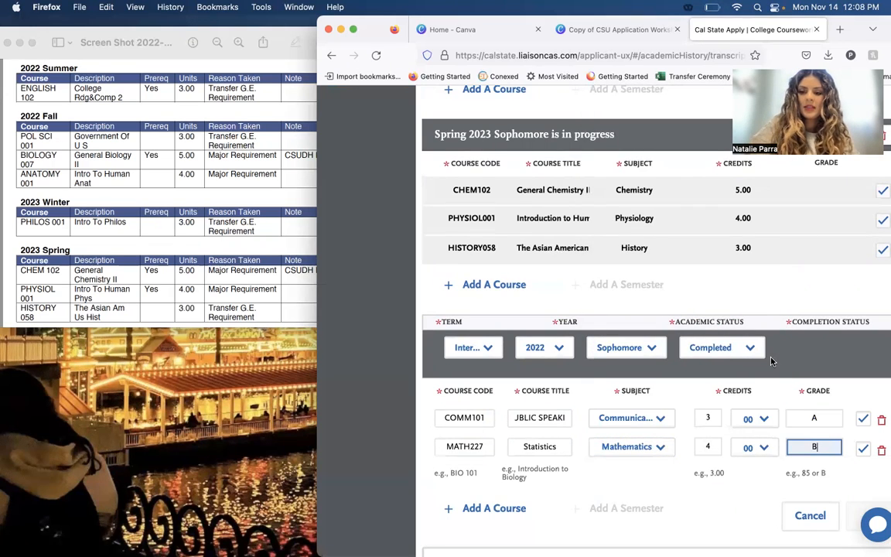
Add a third course to the completed Interim 2022 semester with the course code ENGLISH101.
click(787, 334)
scroll(787, 334, down, 2)
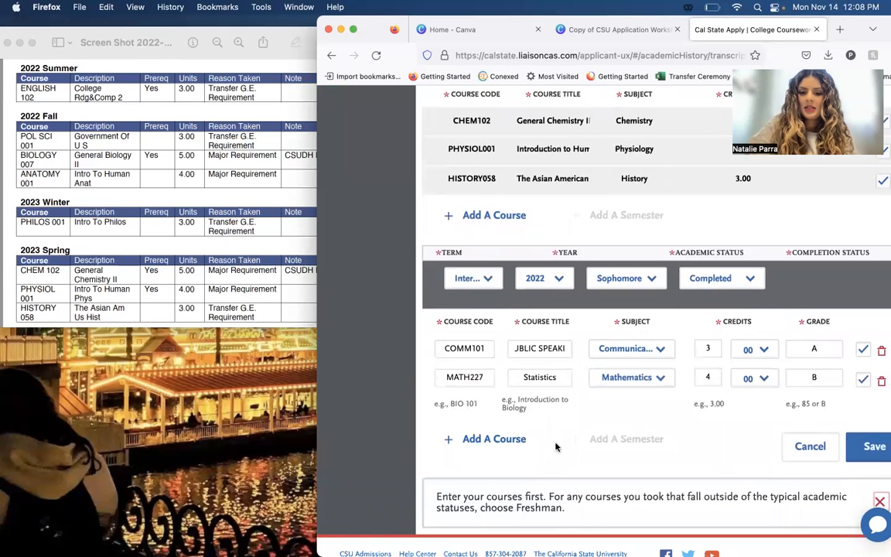
click(495, 440)
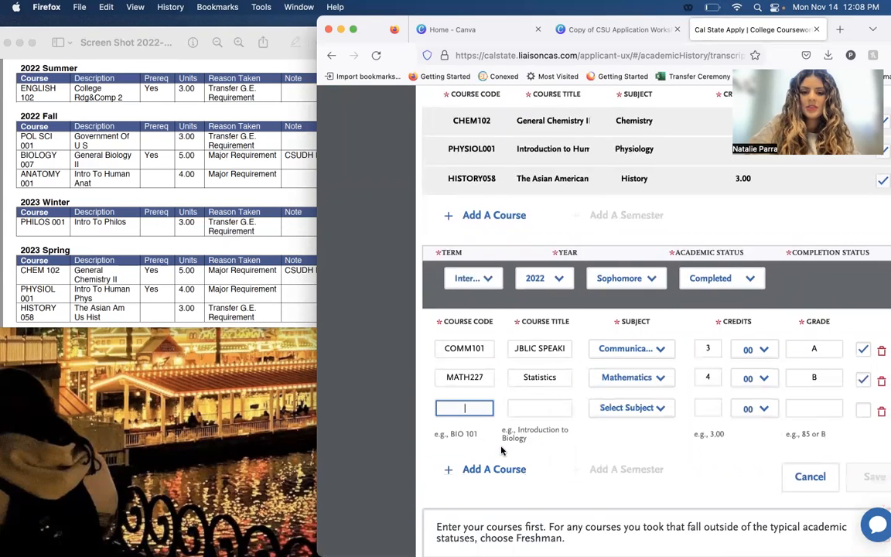
text(ENGLISH)
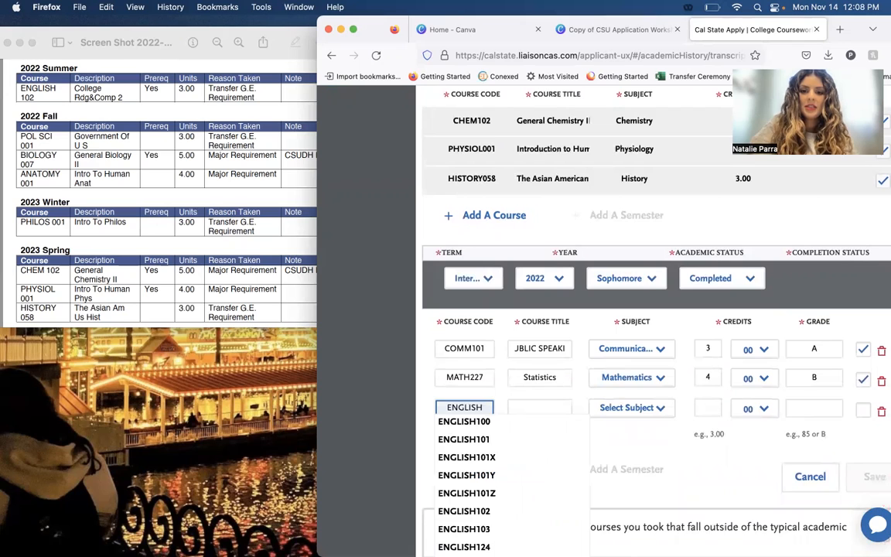
click(464, 421)
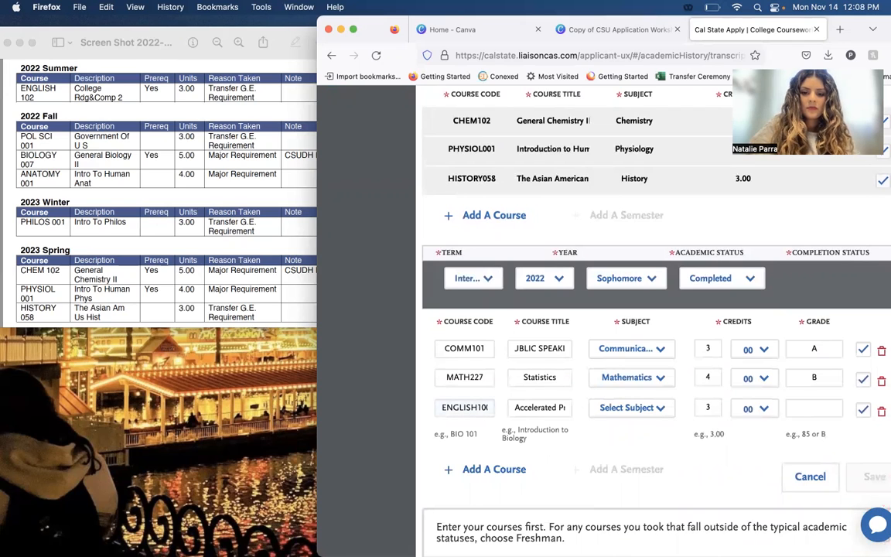
click(485, 413)
drag(484, 409, 547, 409)
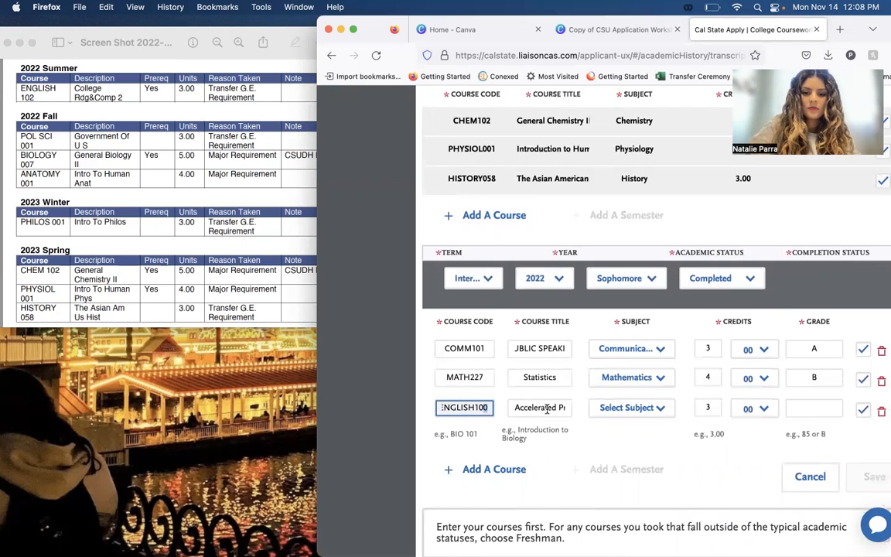
text(1)
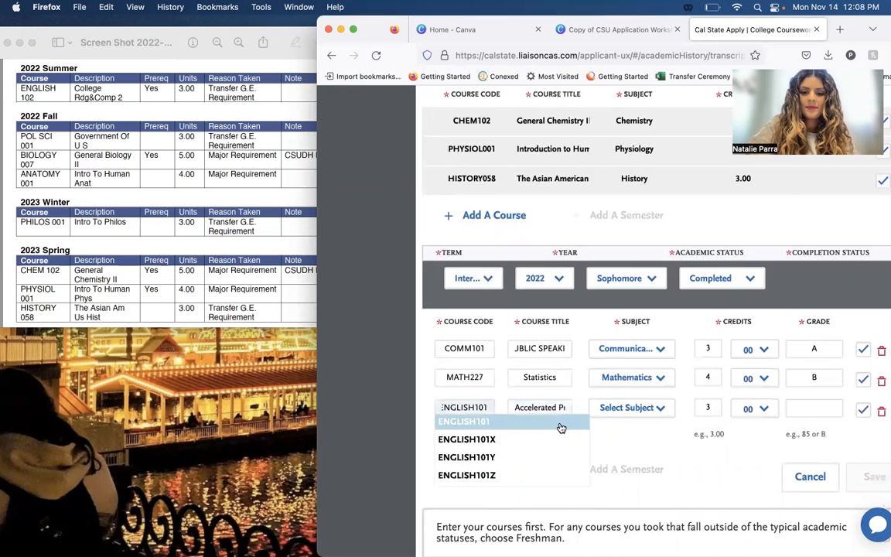
click(556, 409)
Set the ENGLISH101 course's subject to English and its grade to A.
click(629, 408)
text(english)
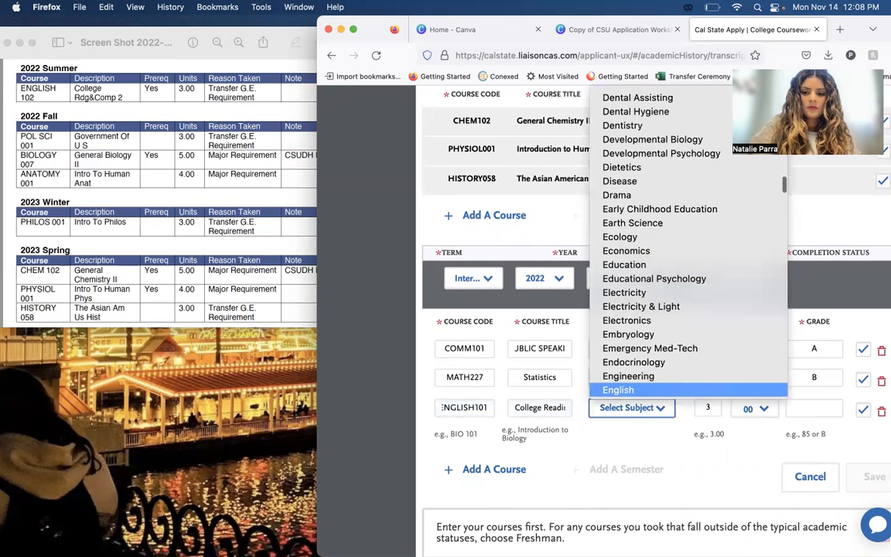
key(Return)
key(Tab)
key(Tab)
key(Tab)
text(A)
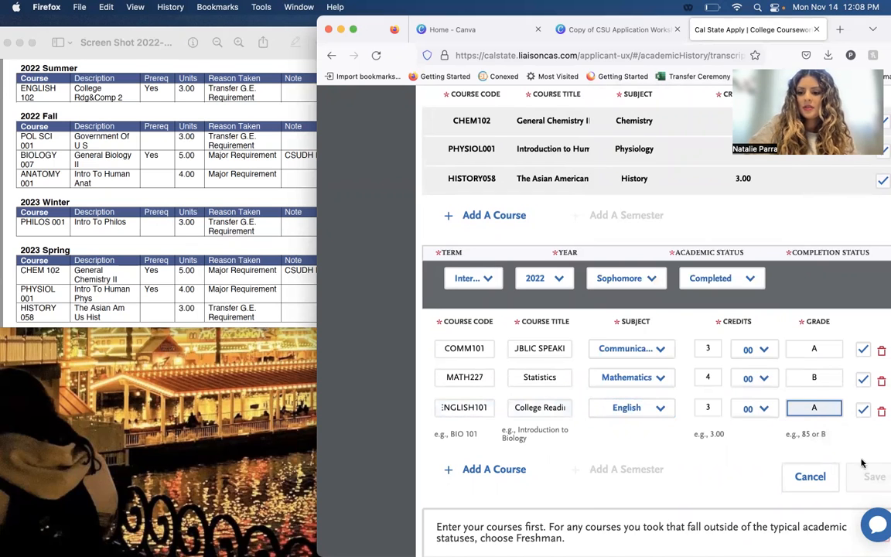
Save the Interim 2022 semester and review its saved courses in the transcript.
click(870, 478)
scroll(844, 476, down, 5)
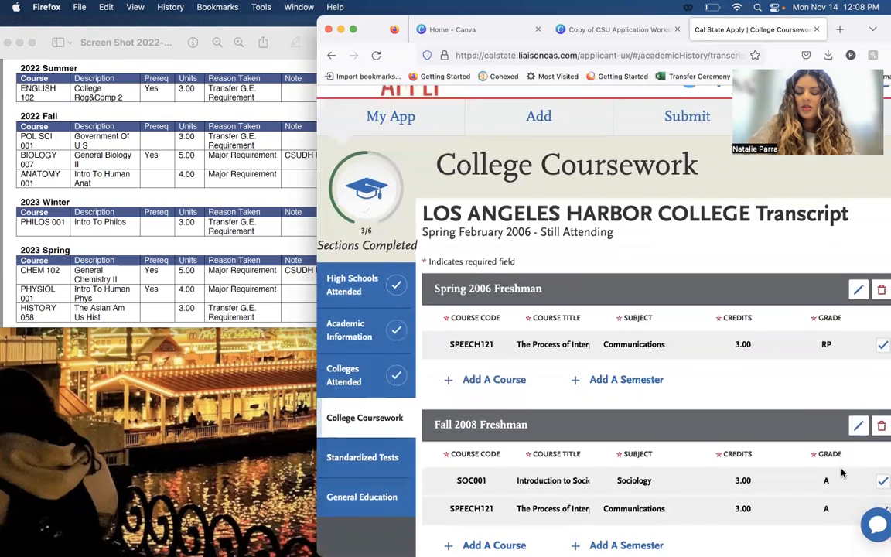
scroll(842, 472, down, 5)
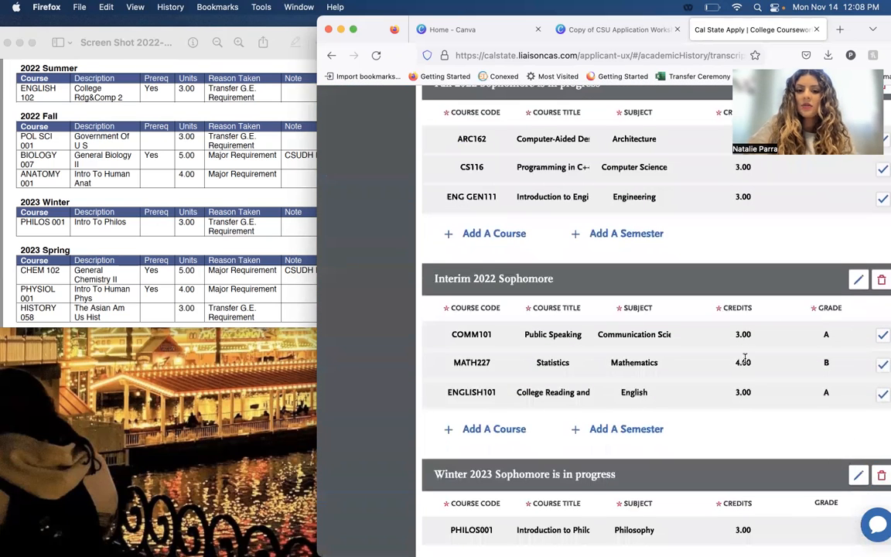
scroll(745, 393, down, 1)
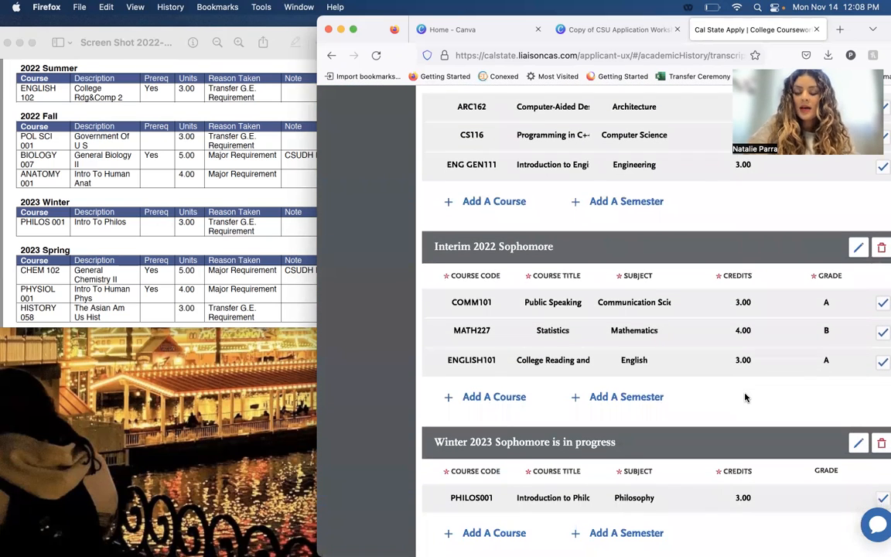
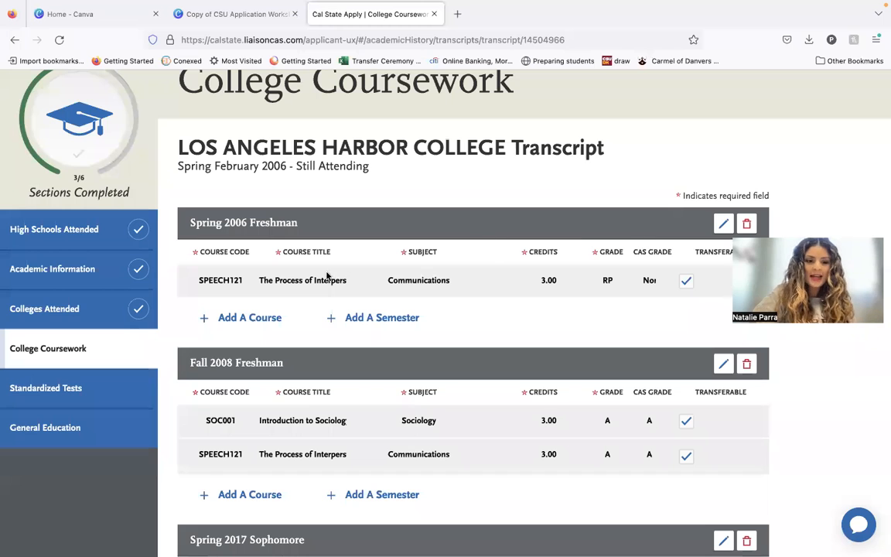
Return to the College Coursework overview, open the Los Angeles City College transcript and start adding a semester.
click(88, 356)
scroll(328, 356, down, 2)
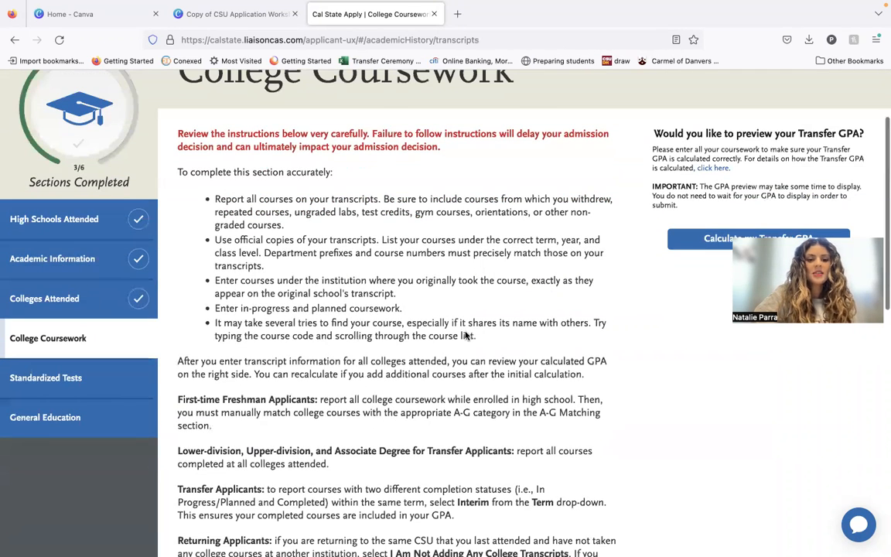
scroll(328, 356, down, 4)
scroll(328, 356, down, 2)
click(302, 396)
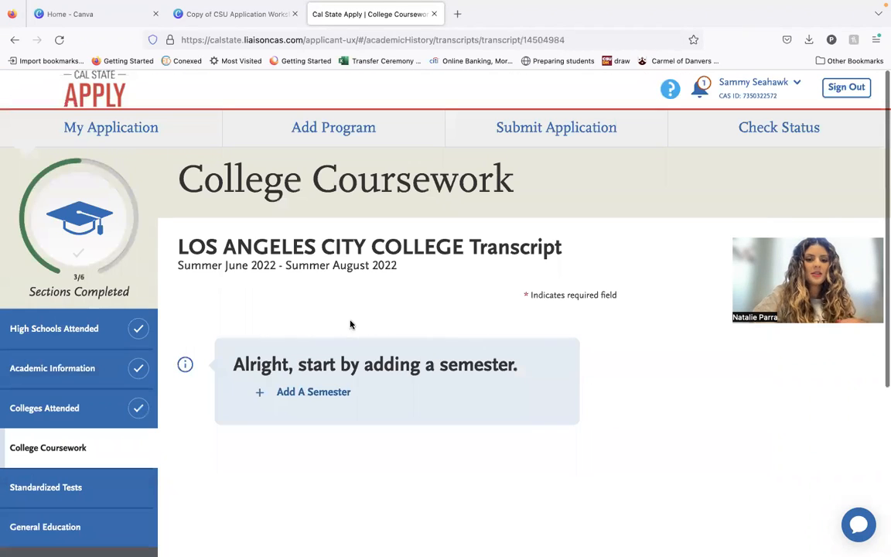
click(324, 404)
Open the desktop screenshot of the unofficial transcript covering 2022 Summer and arrange it beside the application window for reference.
key(ctrl+Up)
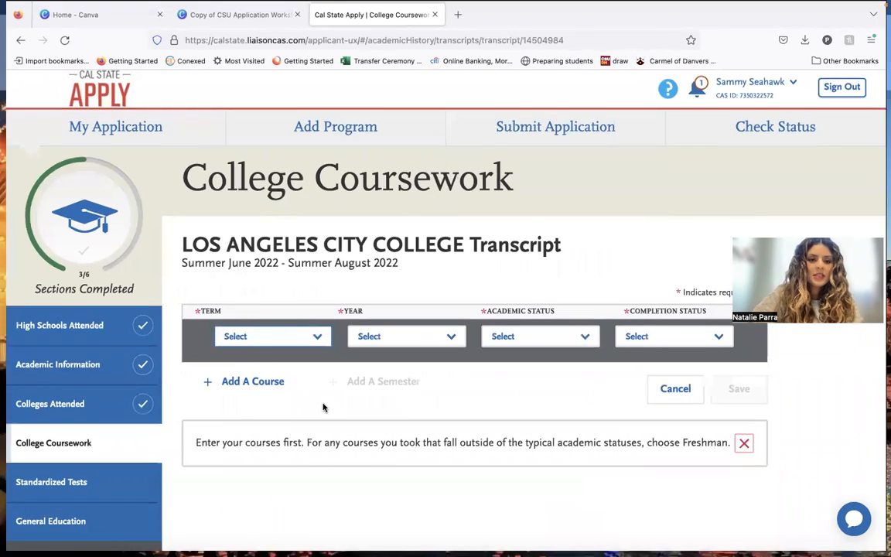
click(49, 220)
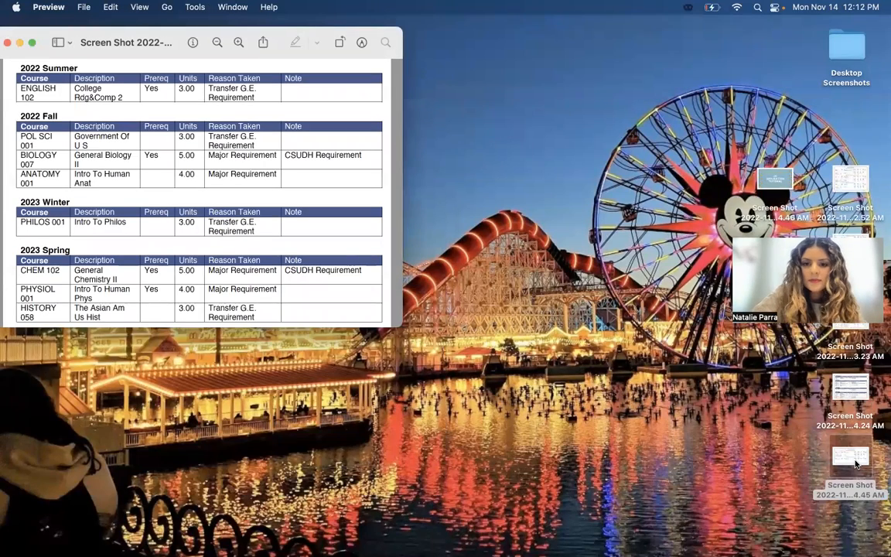
double_click(857, 463)
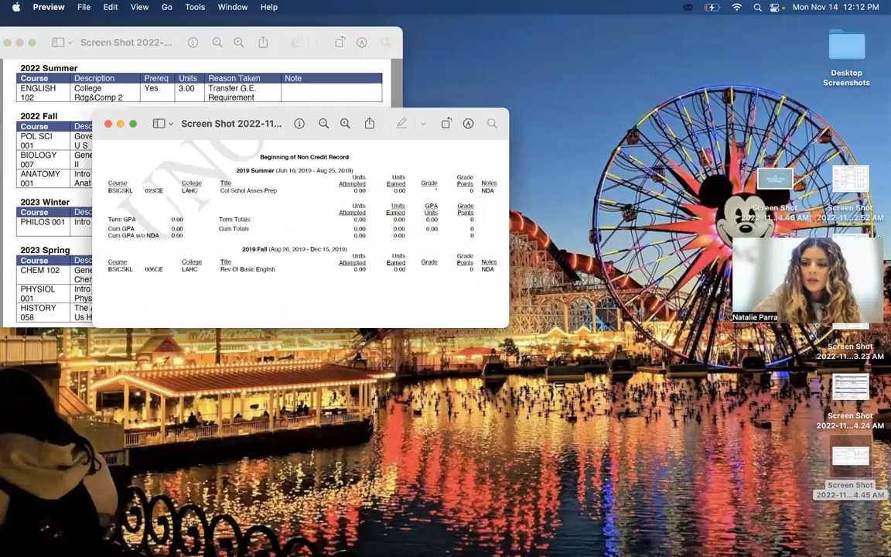
double_click(867, 319)
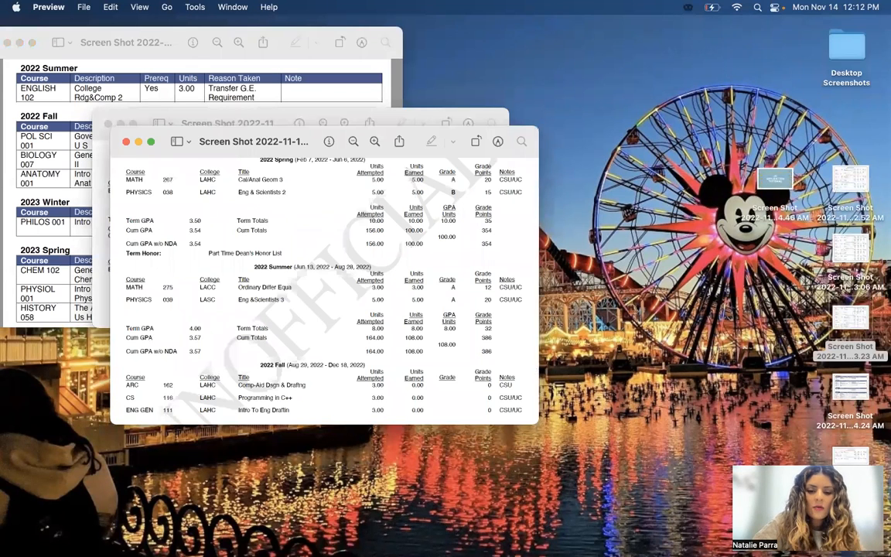
mouse_move(236, 542)
drag(94, 536, 112, 537)
click(123, 538)
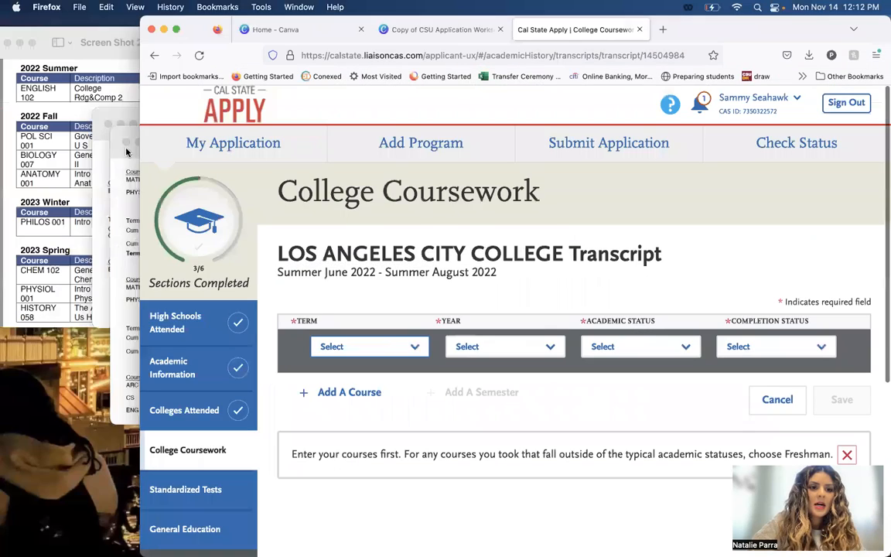
drag(120, 133, 85, 67)
drag(341, 68, 258, 28)
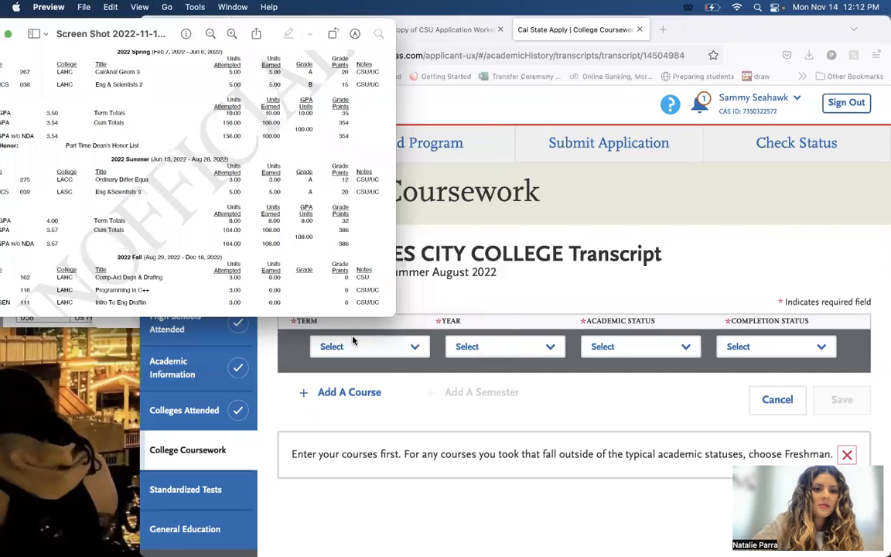
Set the new Los Angeles City College semester's term to Summer 1 and its year to 2022.
click(338, 359)
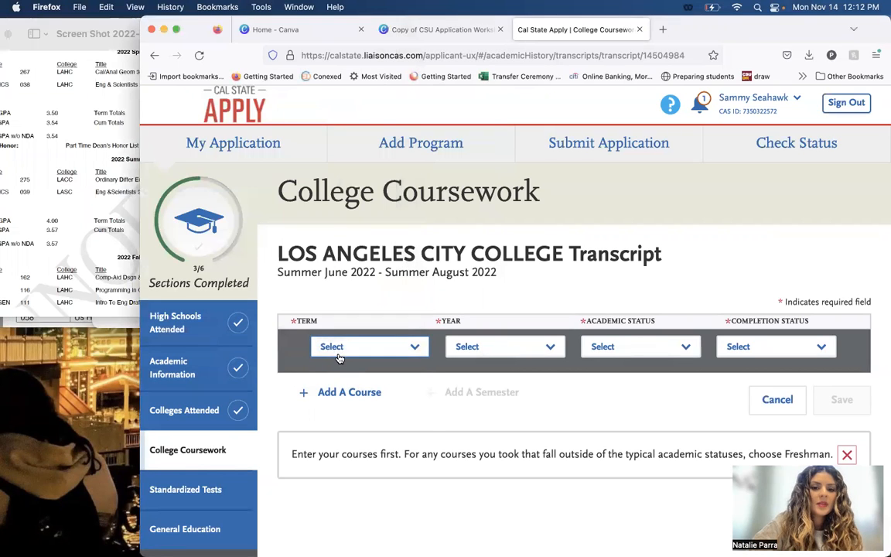
click(338, 357)
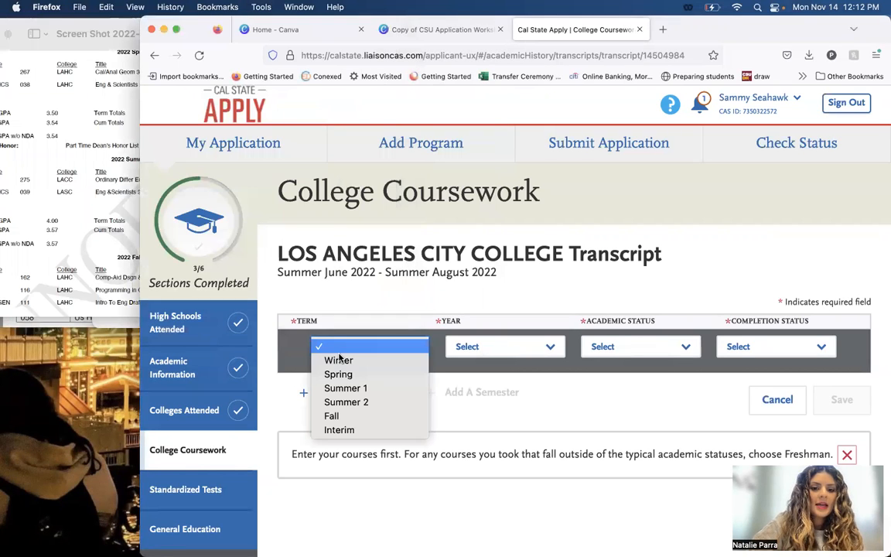
click(359, 389)
click(503, 345)
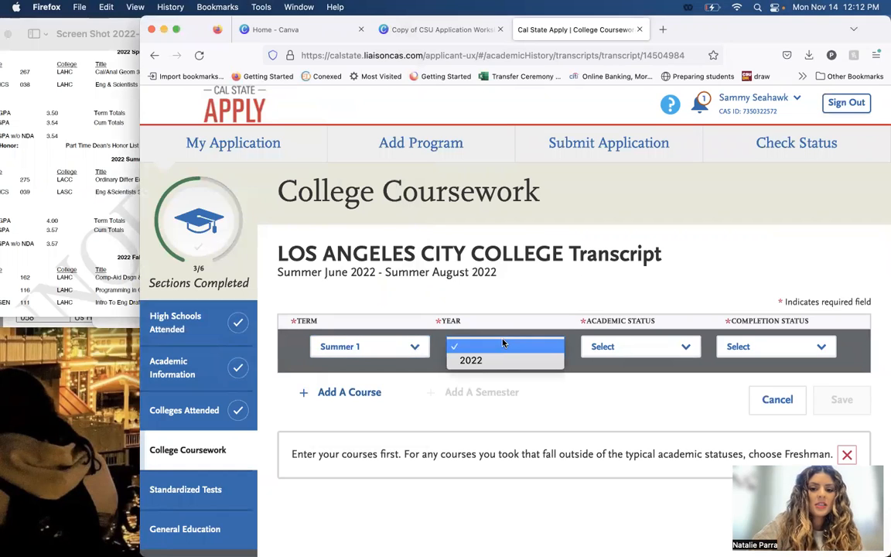
click(501, 361)
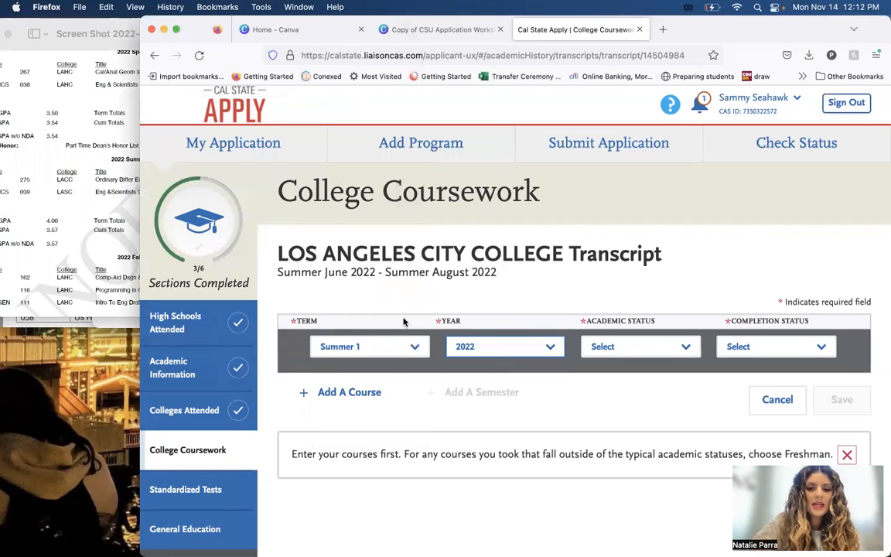
Check the transcript screenshot, then set the semester's academic status to Sophomore and its completion status to Completed.
click(132, 238)
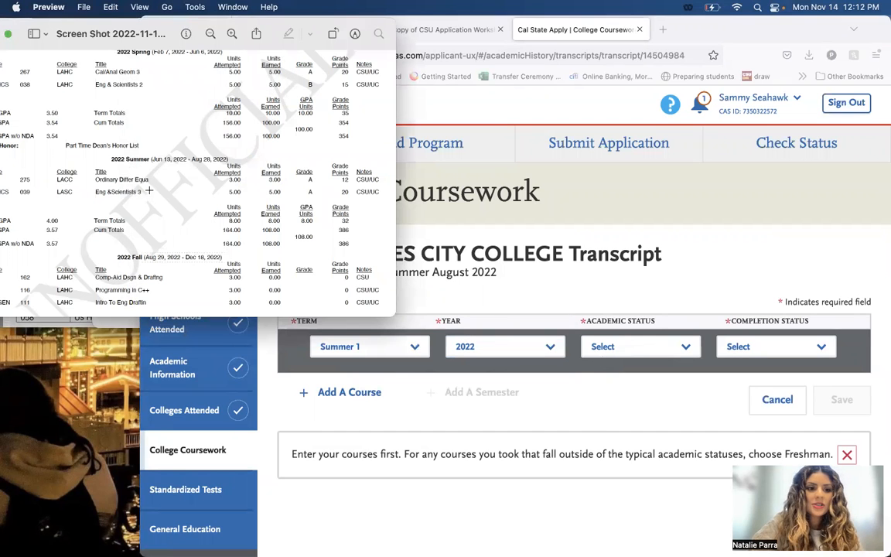
drag(135, 29, 170, 30)
click(631, 336)
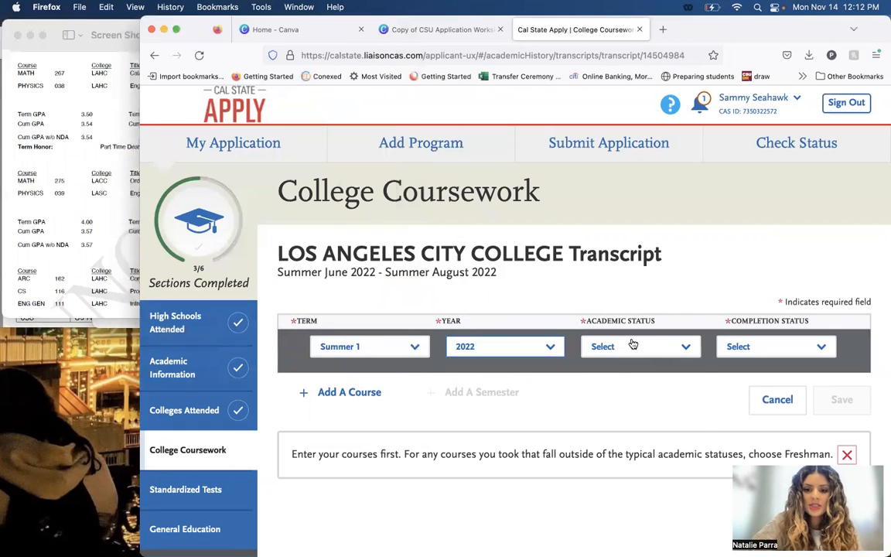
click(631, 345)
click(668, 374)
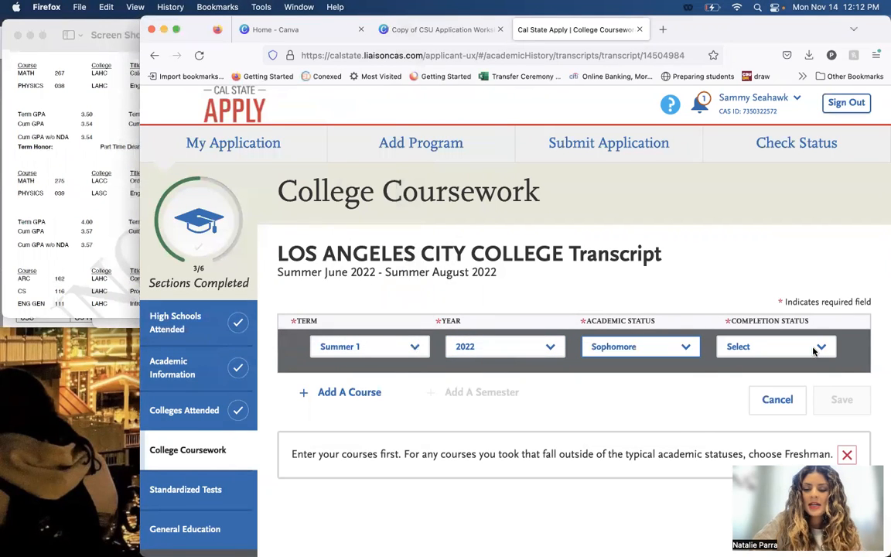
click(815, 348)
click(810, 375)
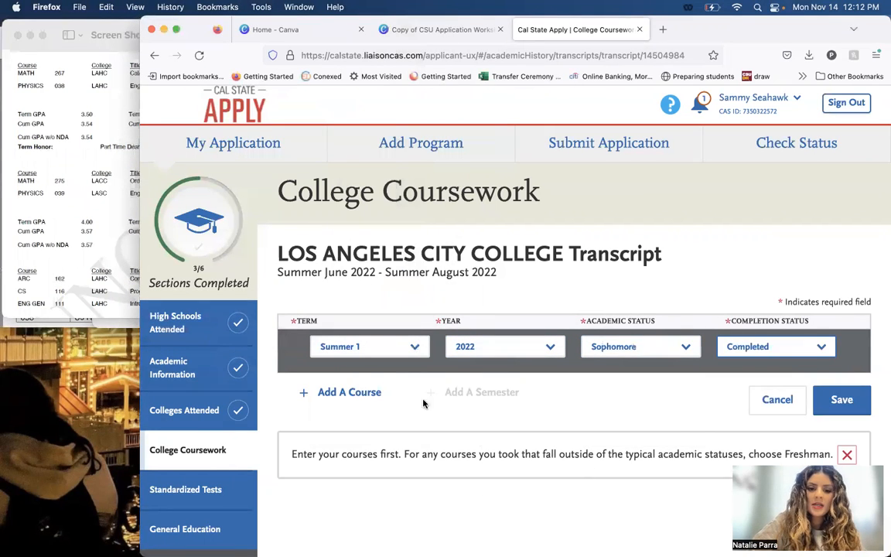
Add a course to the Summer 1 2022 semester with the course code MATH275.
click(349, 393)
text(MA)
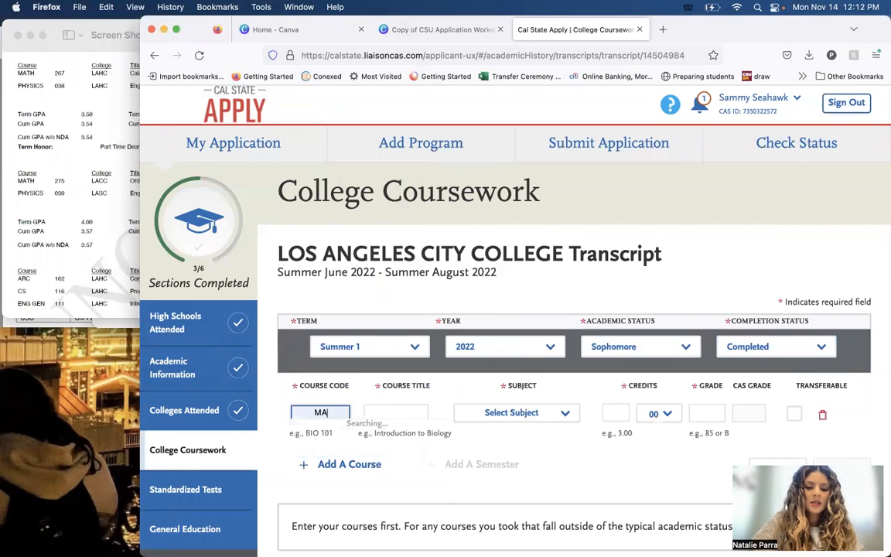
text(TH275)
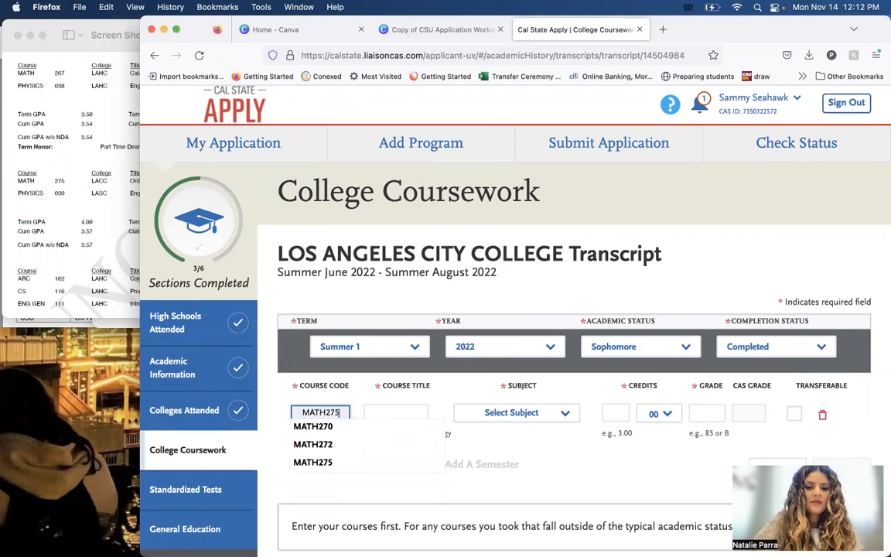
click(344, 427)
Set the MATH275 course's subject to Mathematics and its grade to A as on the transcript, and save the semester.
click(473, 417)
text(mathe)
key(Return)
key(Tab)
key(Tab)
key(Tab)
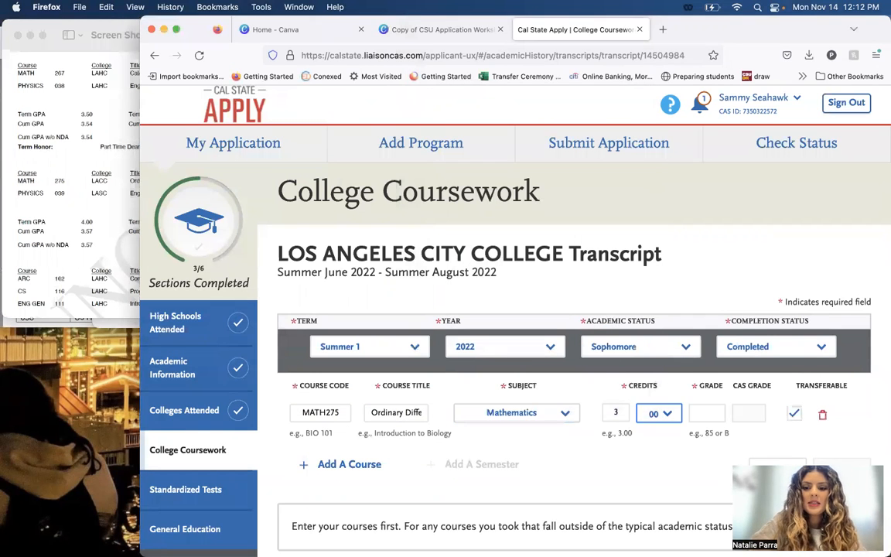
click(53, 256)
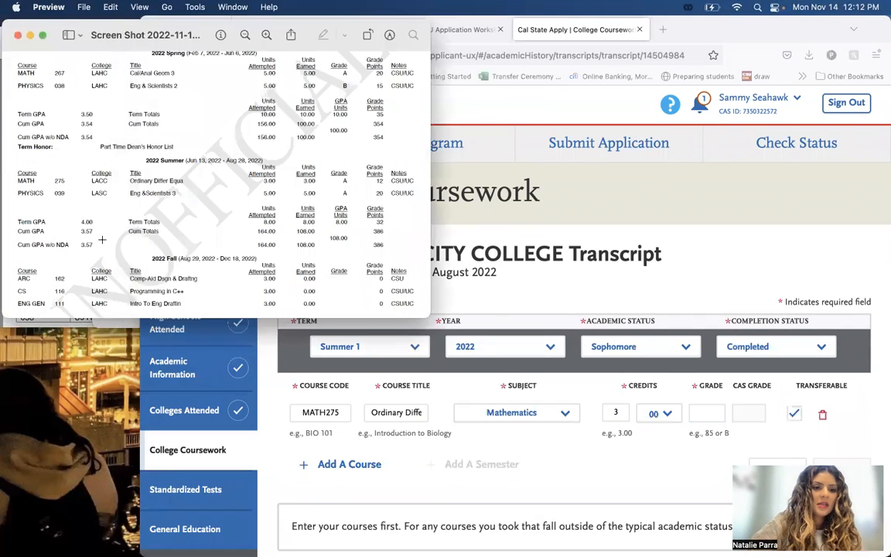
click(707, 414)
text(A)
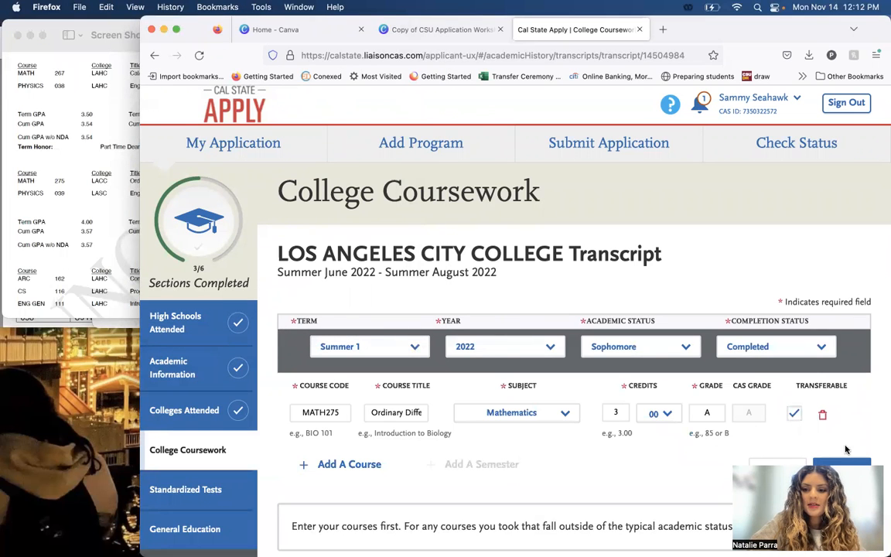
click(842, 467)
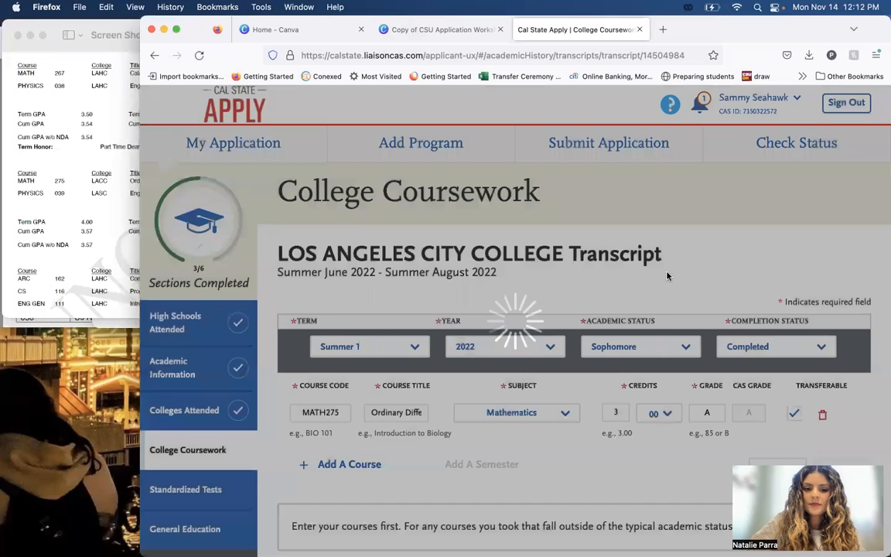
Return to the College Coursework overview, answer Yes to having completed the transcript entry, and save the transcript.
click(238, 391)
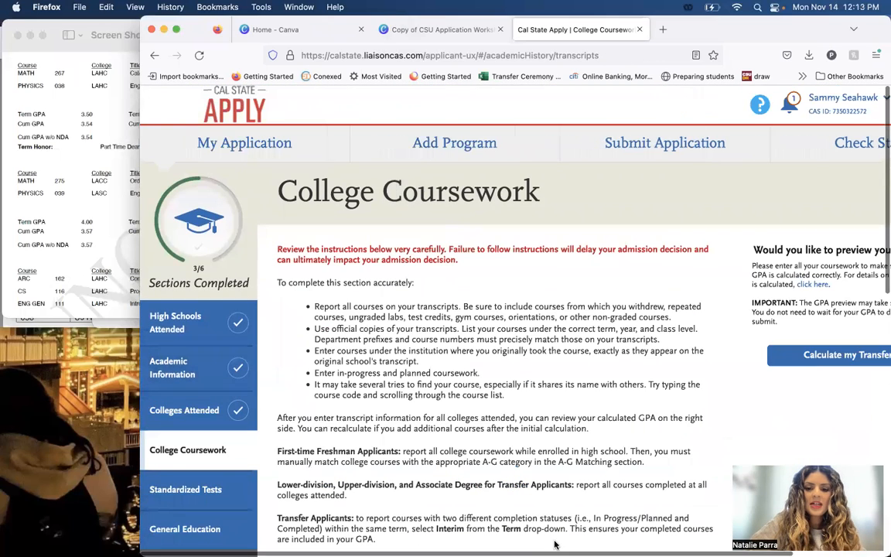
scroll(542, 402, down, 4)
scroll(547, 412, down, 5)
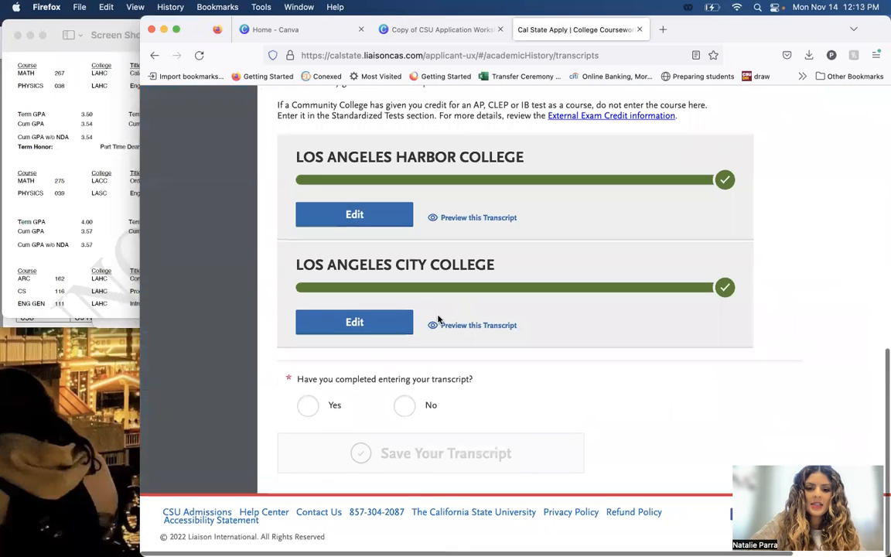
click(312, 406)
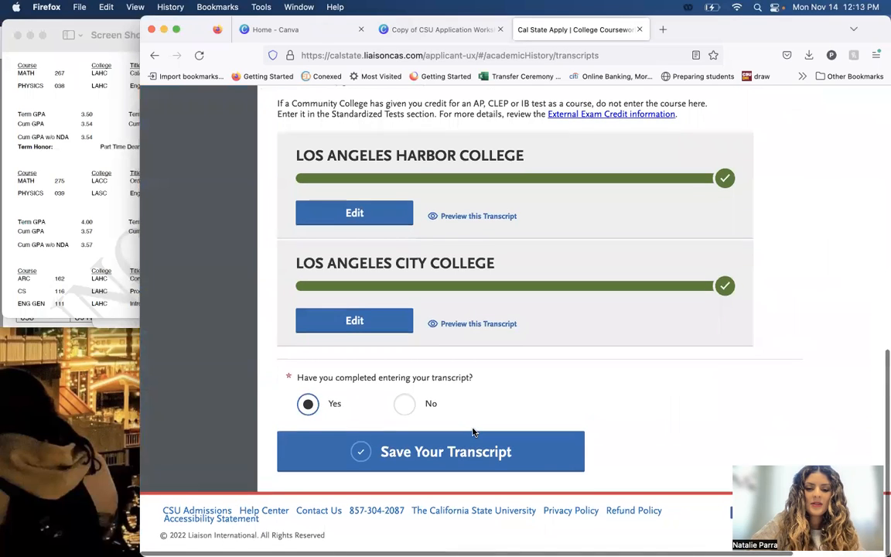
click(472, 461)
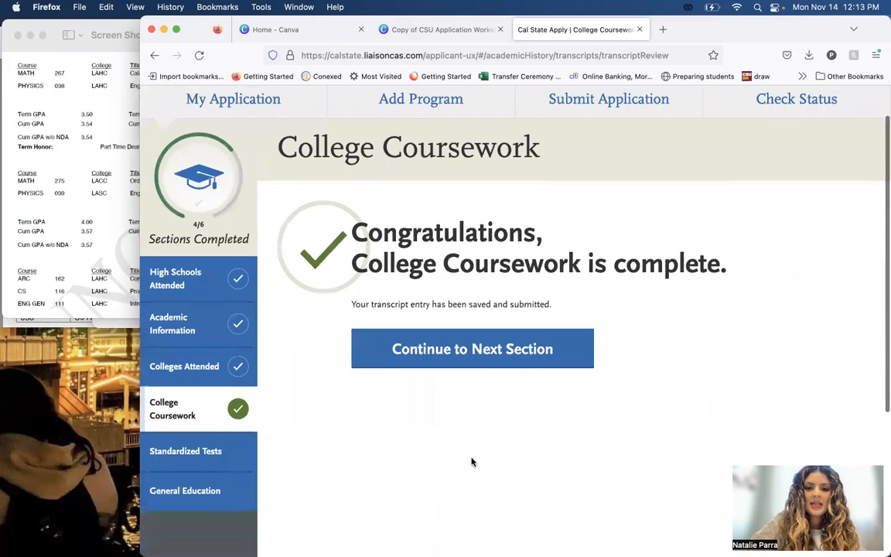
Continue to the Standardized Tests section and review its instructions and available test types.
scroll(472, 462, down, 2)
click(218, 385)
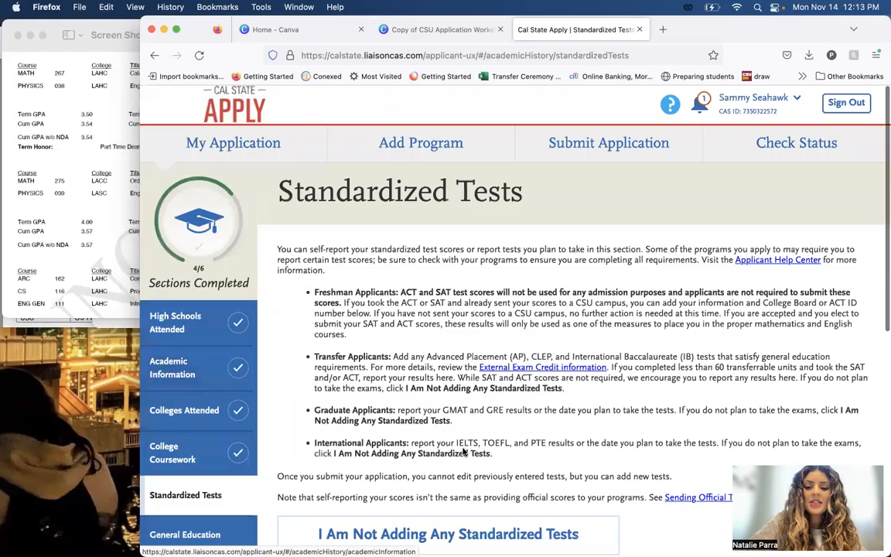
scroll(616, 412, down, 4)
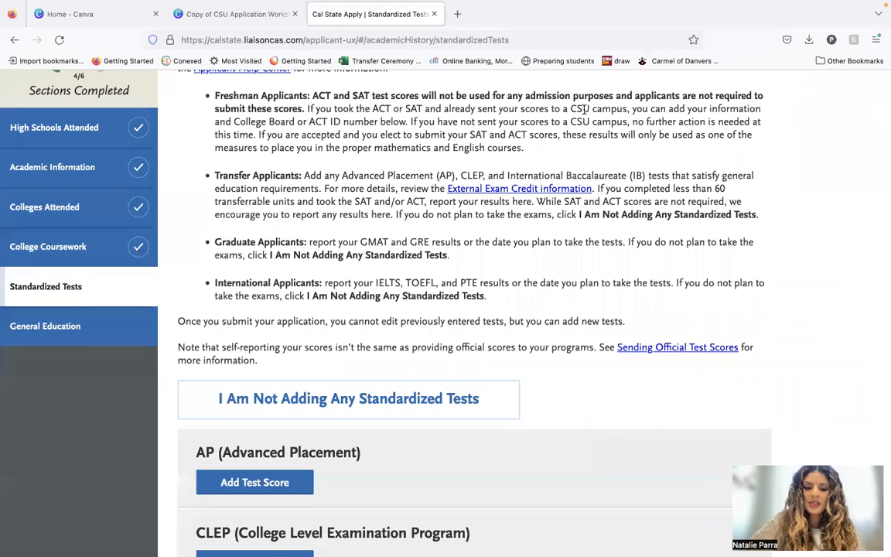
scroll(619, 425, down, 5)
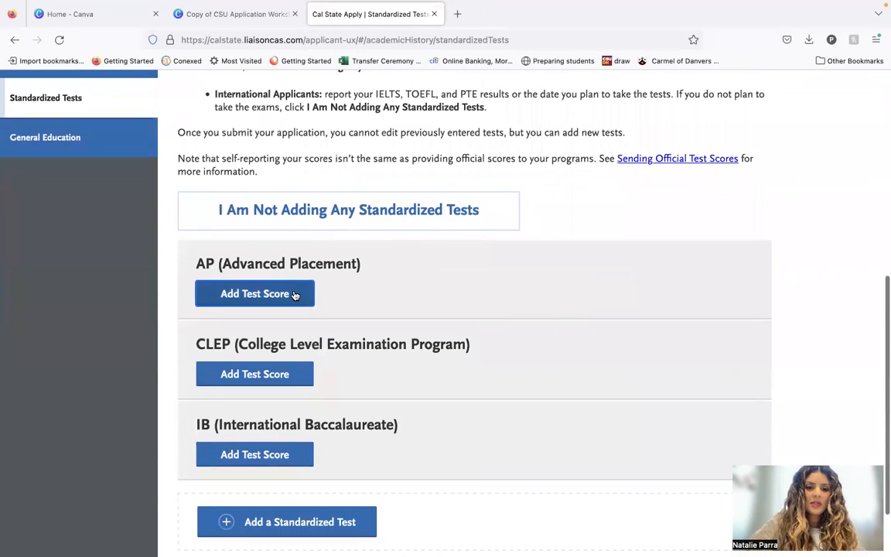
Start an AP test score entry for AP Spanish Language and Culture and mark the exam as already taken.
click(293, 295)
scroll(292, 293, down, 2)
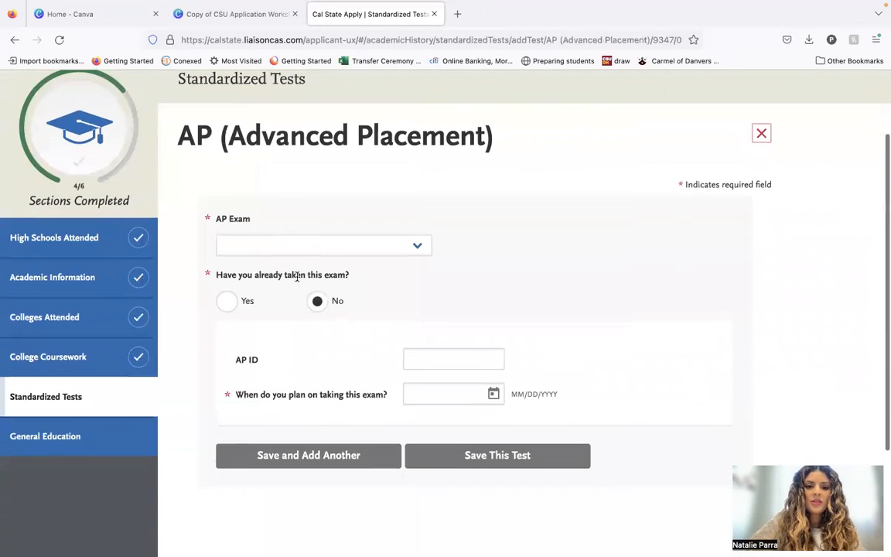
click(308, 246)
scroll(328, 387, down, 5)
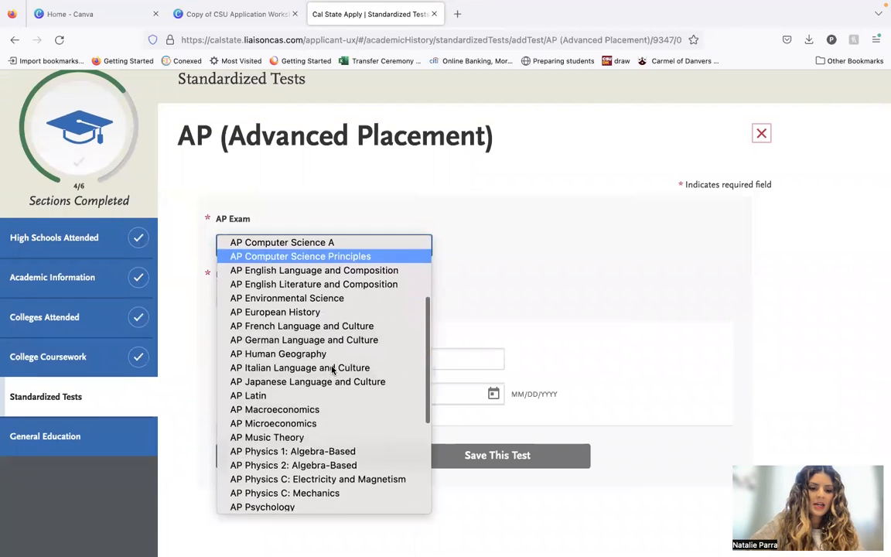
scroll(329, 454, down, 3)
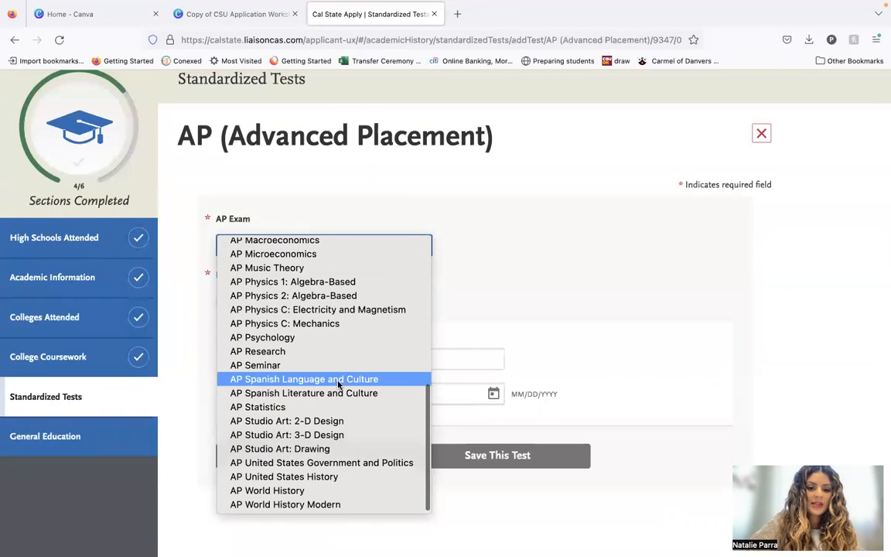
click(306, 379)
click(226, 302)
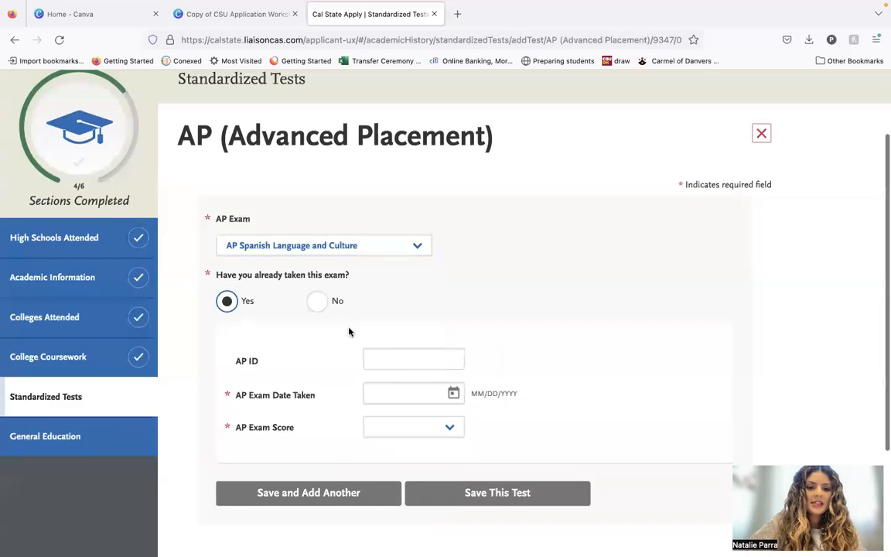
Set the exam date of the AP Spanish Language and Culture test to 05/15/2020.
scroll(352, 325, down, 2)
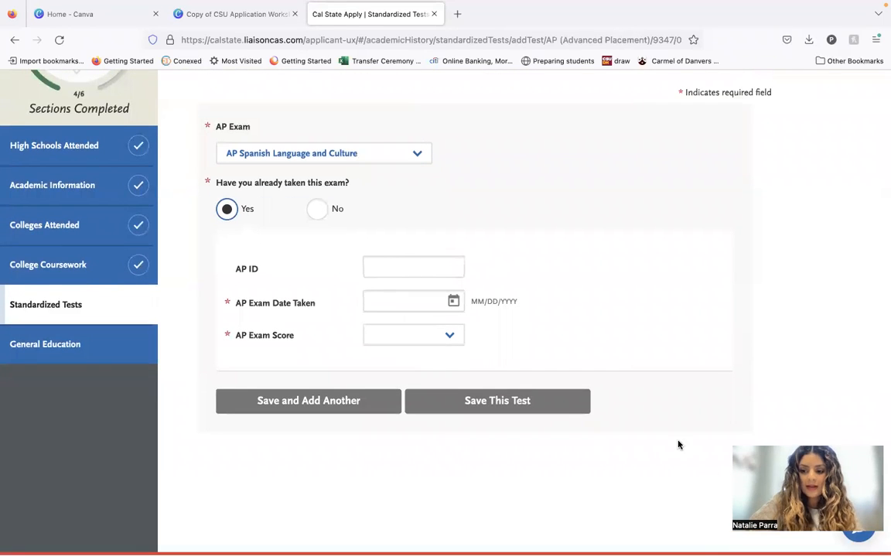
click(421, 263)
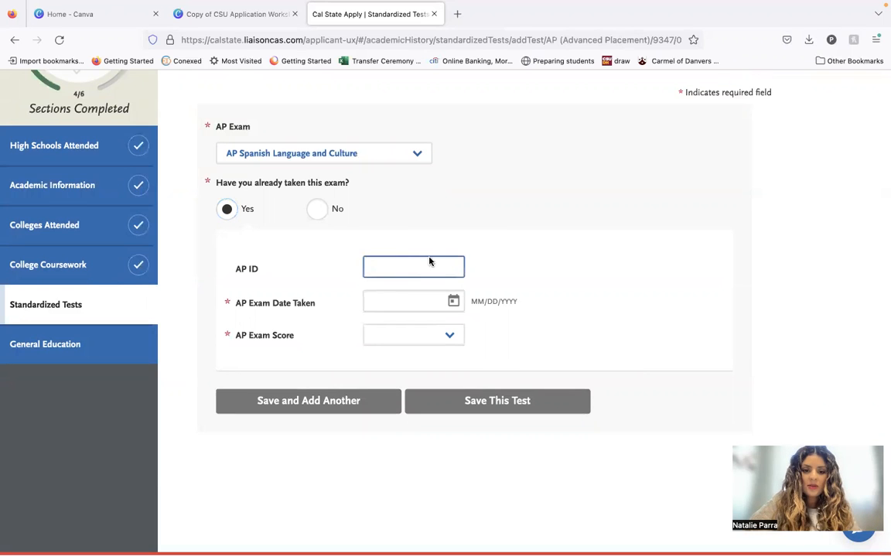
click(453, 301)
scroll(412, 387, up, 6)
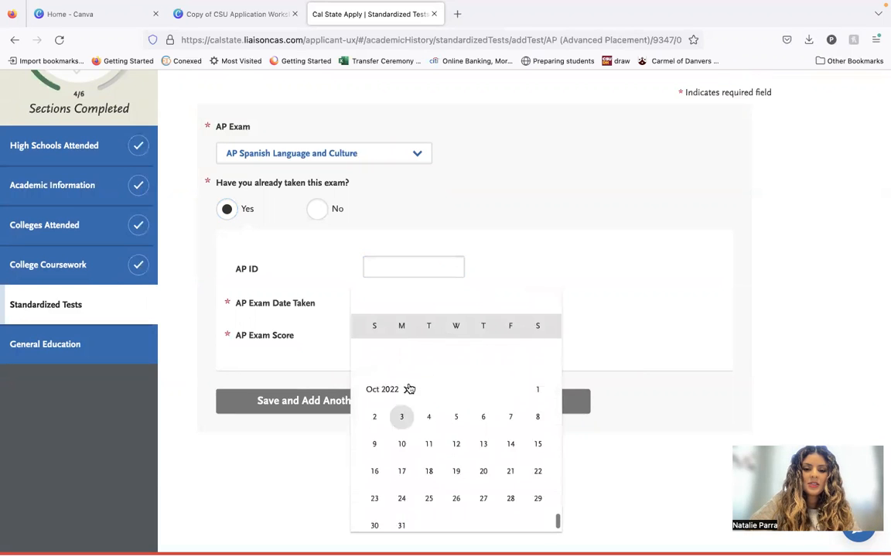
scroll(410, 388, up, 8)
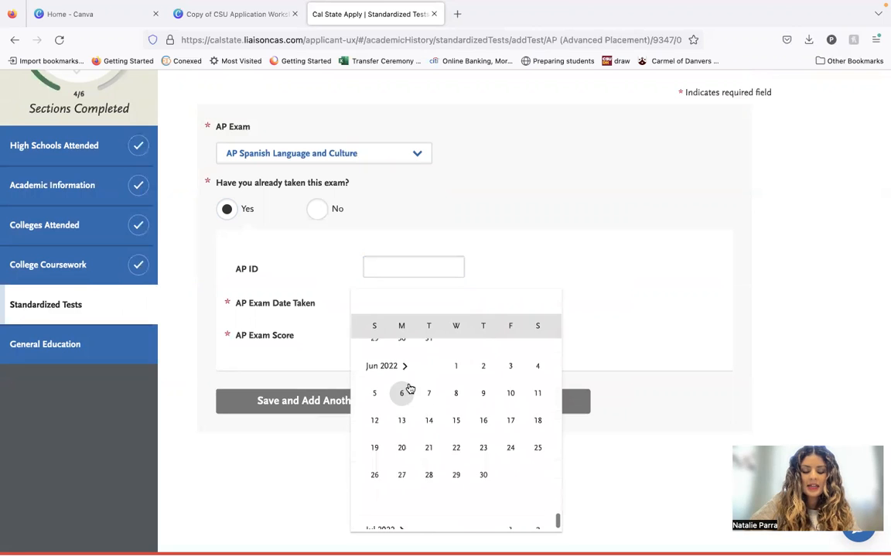
scroll(411, 388, up, 6)
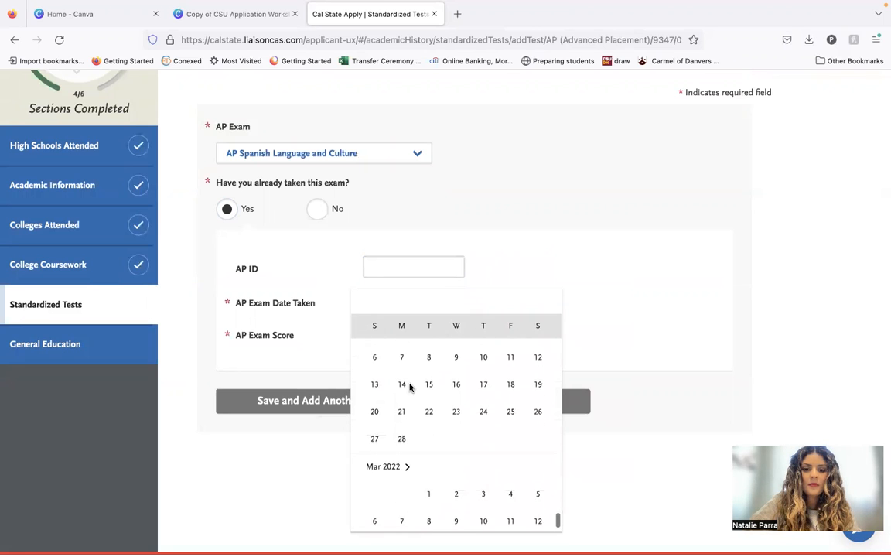
scroll(410, 388, up, 10)
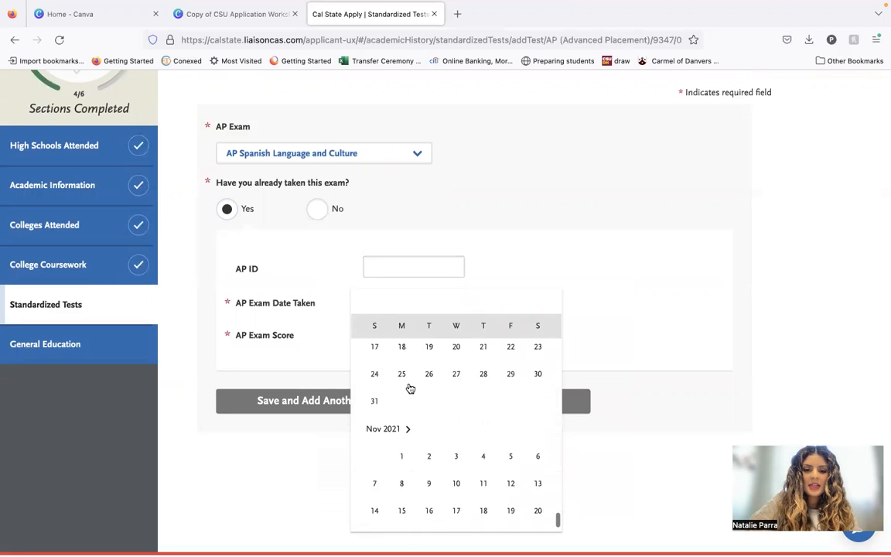
scroll(410, 389, up, 10)
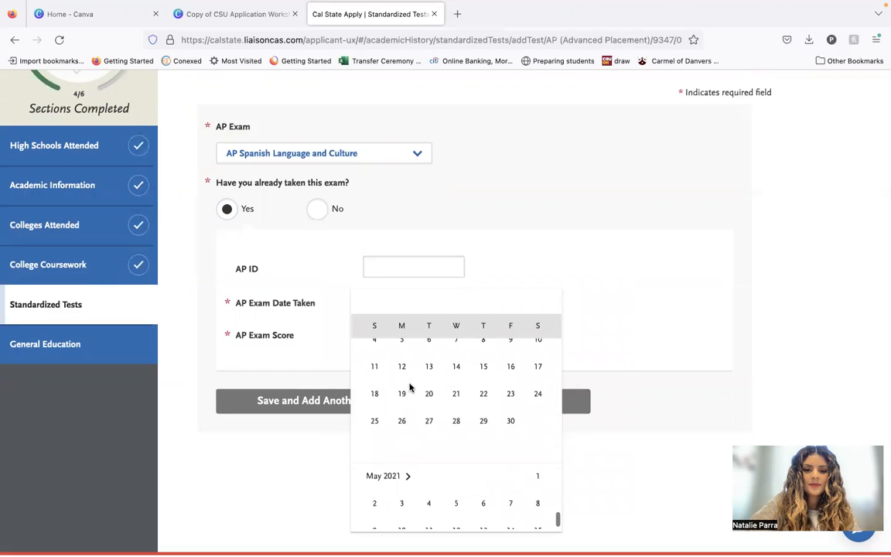
scroll(410, 389, up, 10)
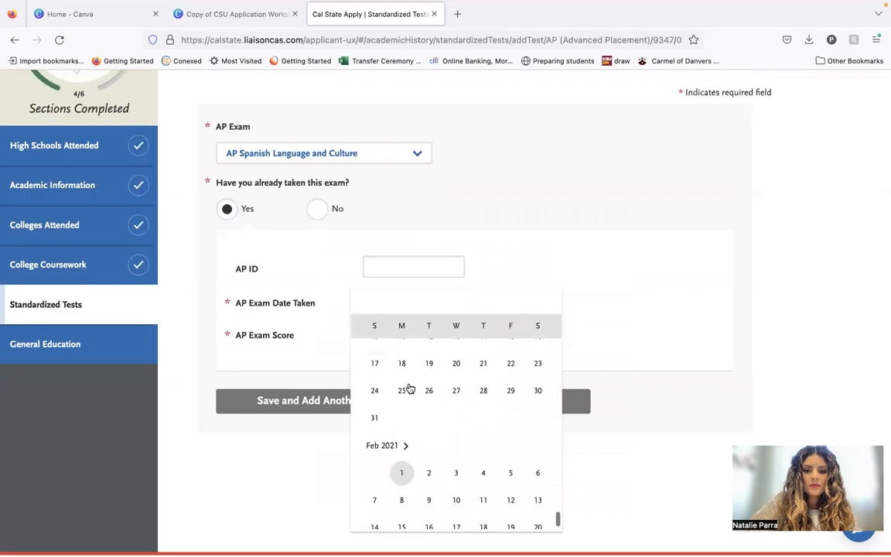
scroll(410, 388, up, 10)
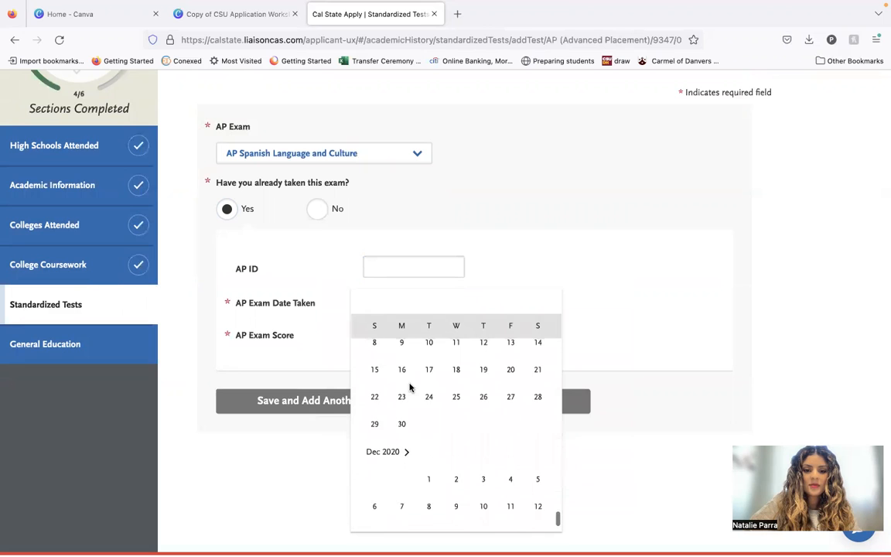
scroll(411, 388, up, 10)
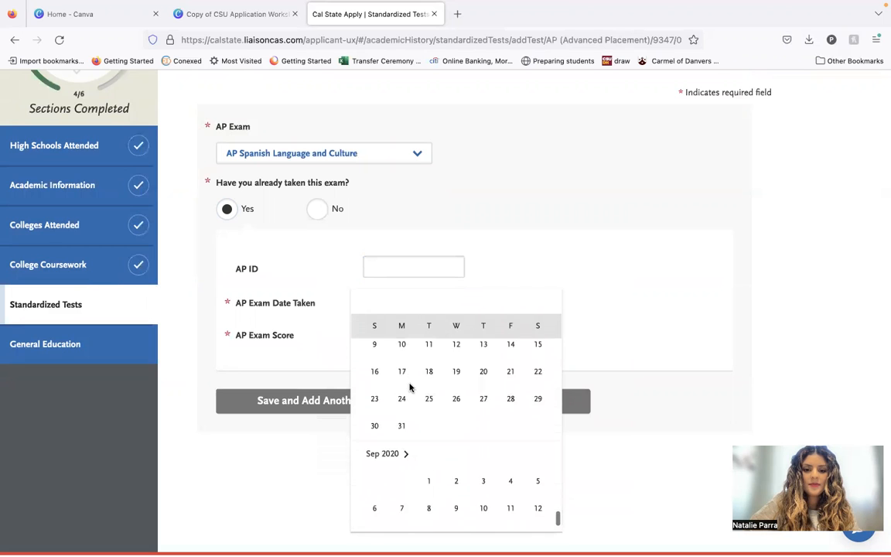
scroll(411, 389, up, 10)
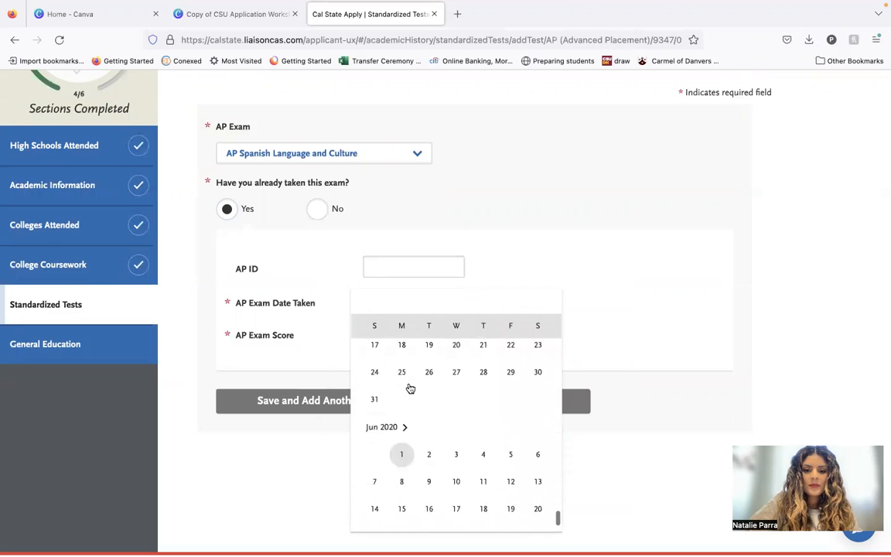
scroll(411, 387, up, 2)
scroll(411, 333, down, 2)
click(513, 457)
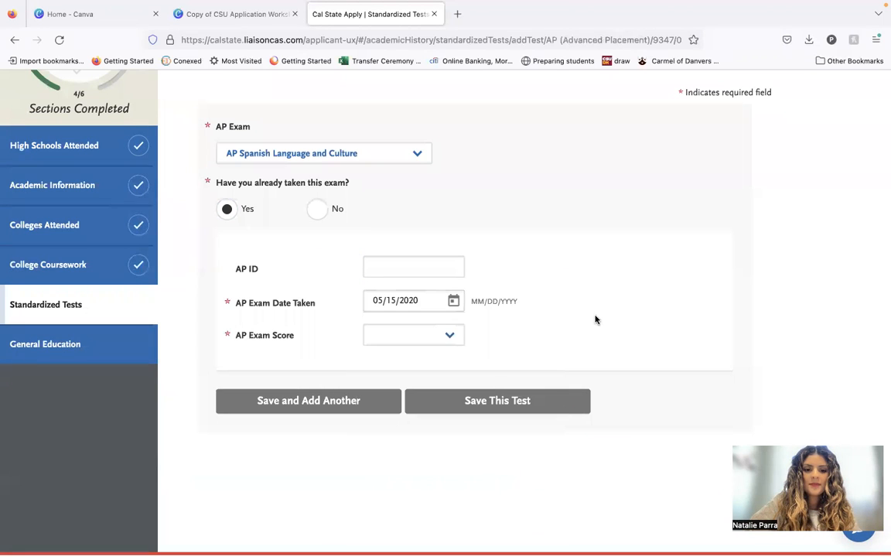
Set the AP Spanish Language and Culture exam score to 5 and save the test.
click(418, 335)
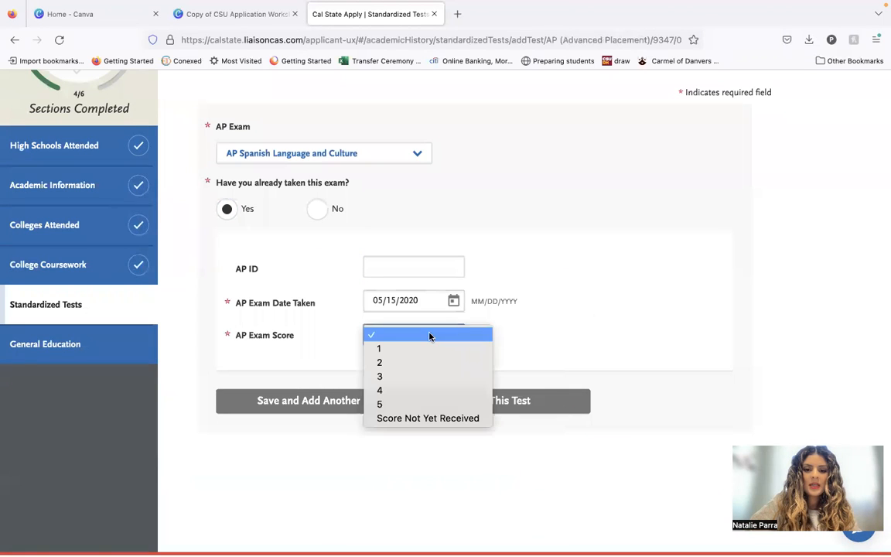
click(418, 404)
click(480, 402)
Start another AP test score entry for AP European History and mark the exam as already taken.
scroll(414, 439, down, 3)
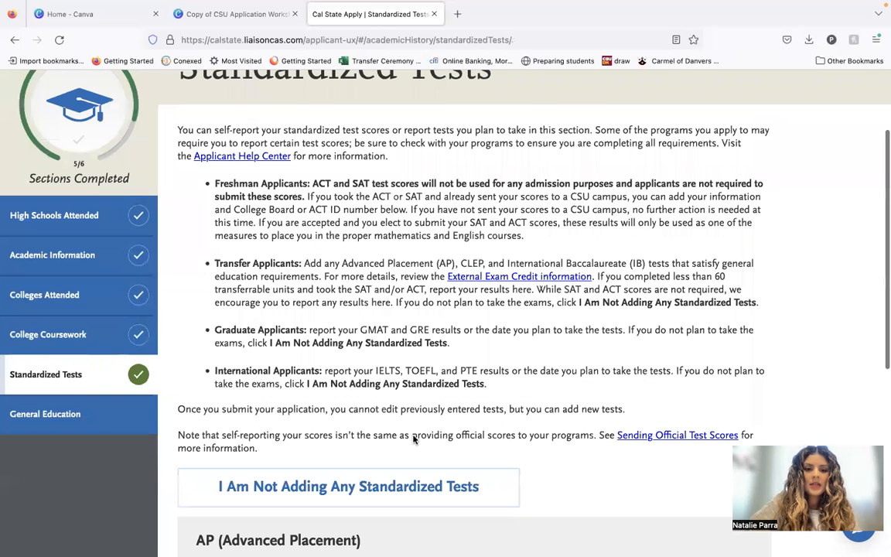
scroll(414, 440, down, 5)
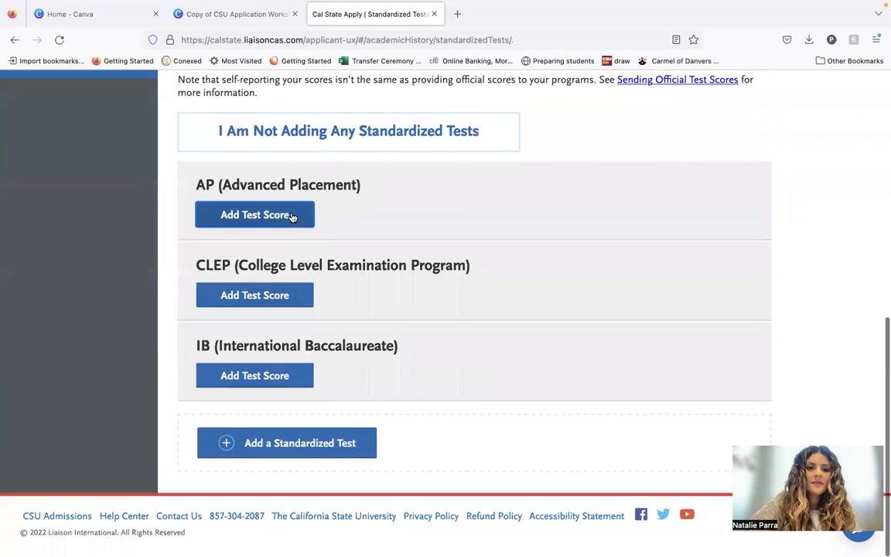
click(293, 217)
scroll(304, 364, down, 4)
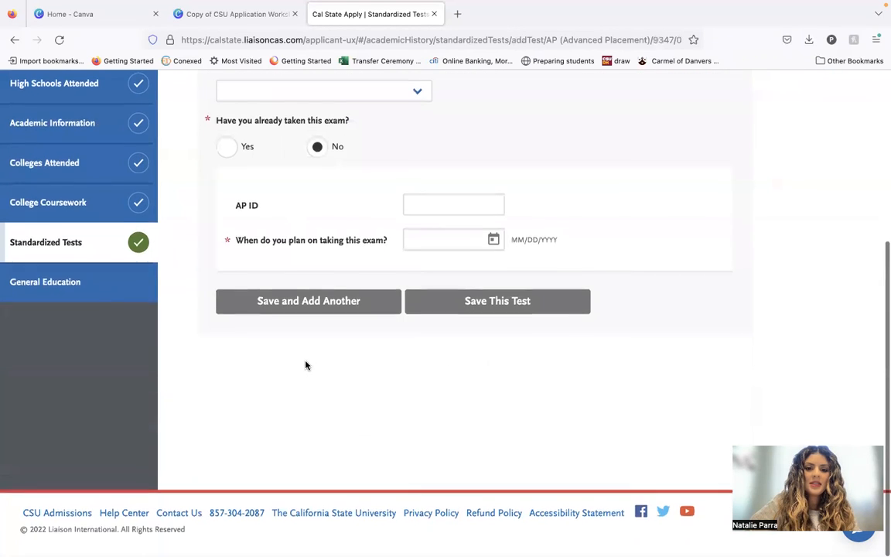
scroll(306, 365, up, 4)
click(324, 271)
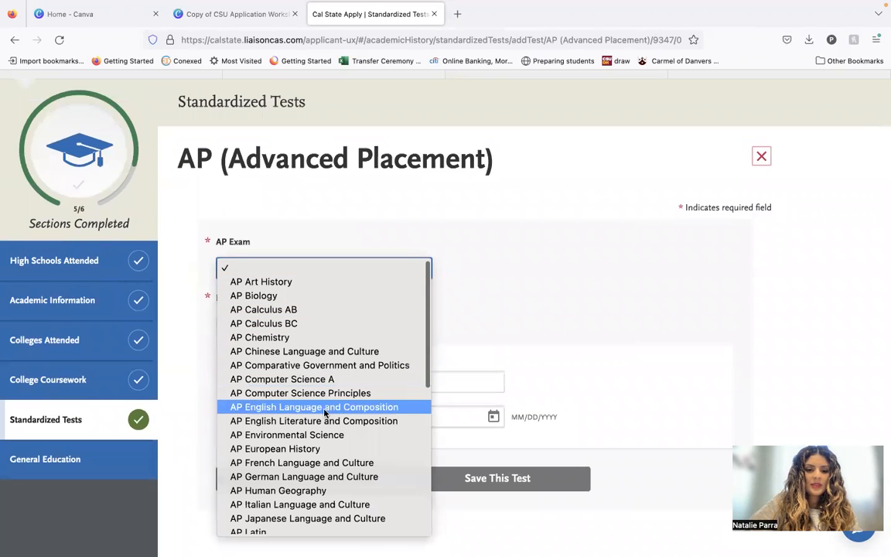
scroll(318, 457, down, 3)
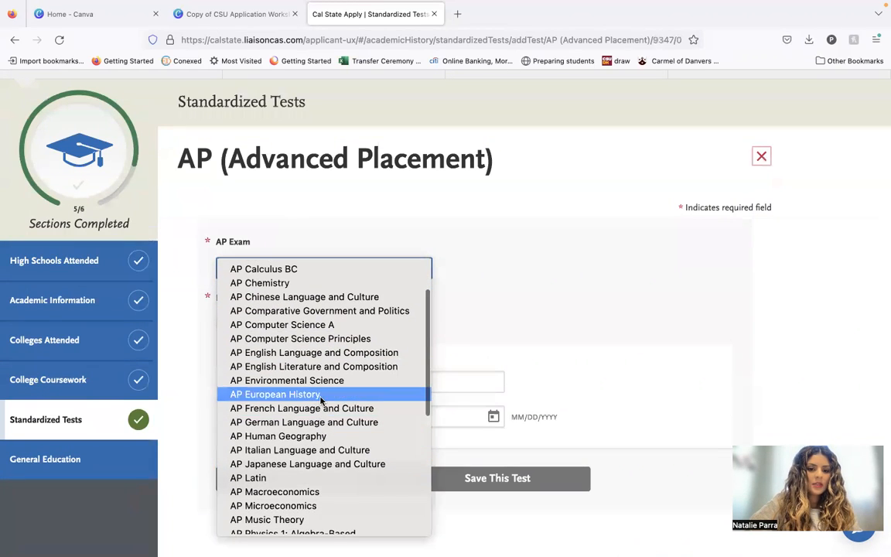
click(321, 395)
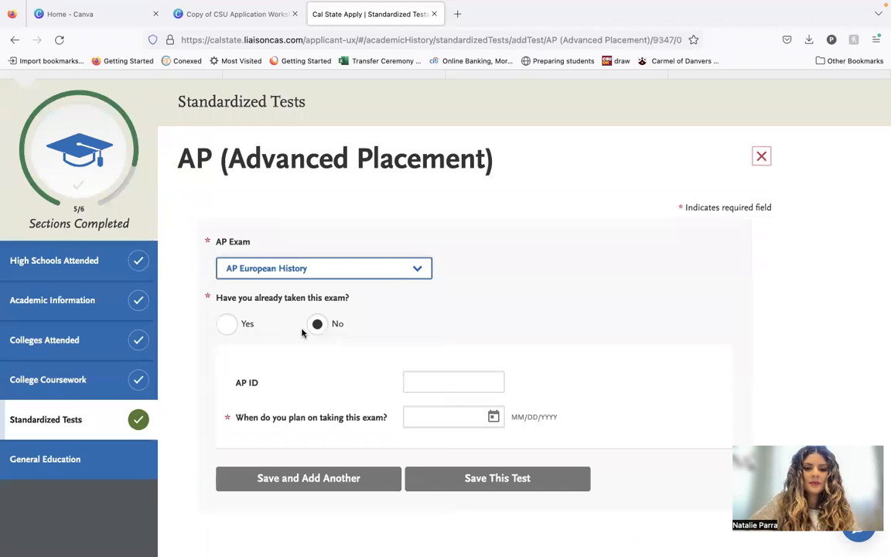
click(228, 324)
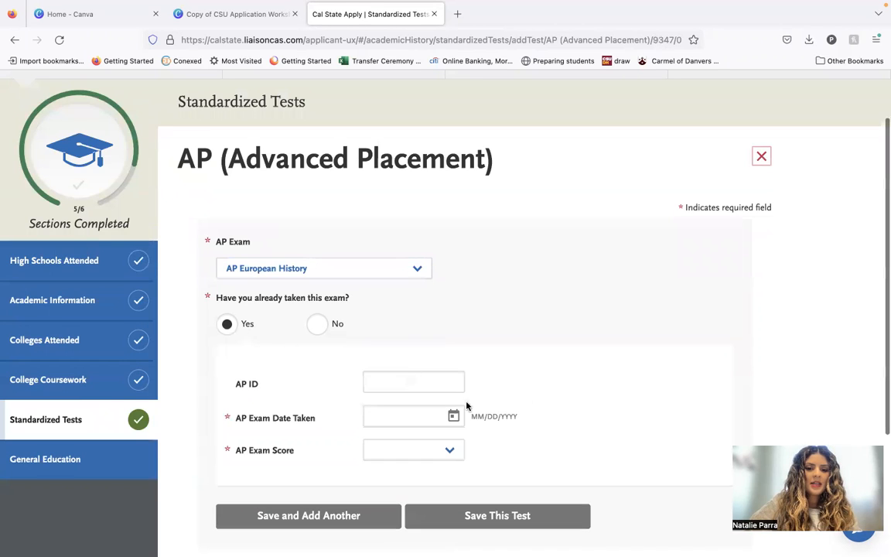
Enter 05/15/2020 as the date the AP European History exam was taken.
click(428, 417)
text(05/15)
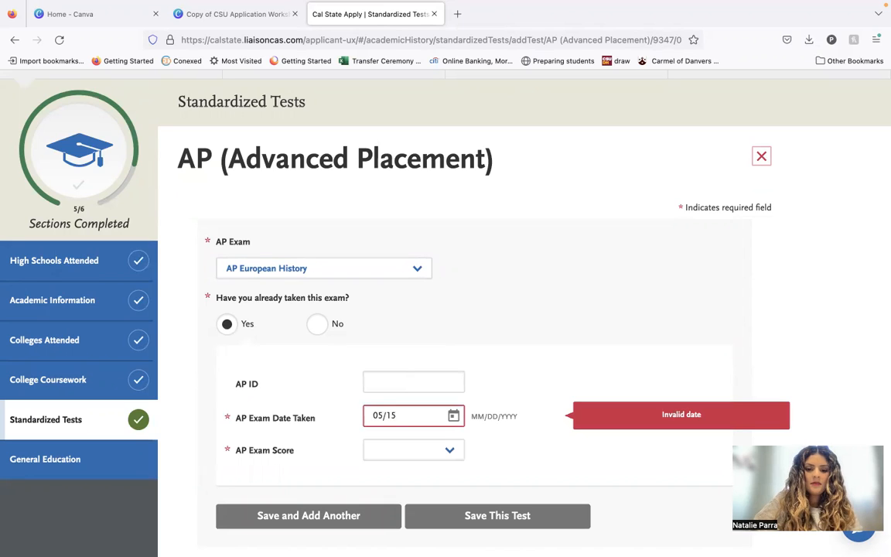
text(/2022)
key(BackSpace)
text(0)
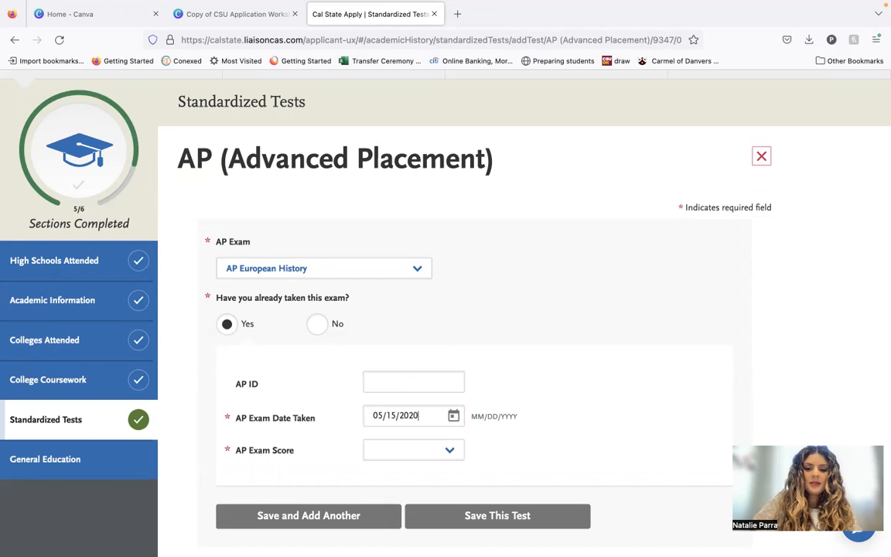
Set the AP European History exam score to 5 and save the test with the option to add another.
click(398, 462)
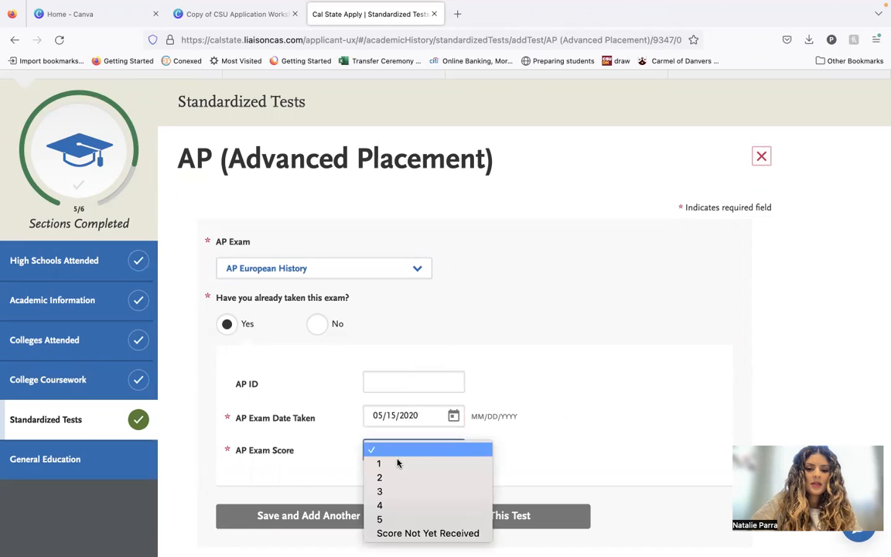
click(386, 519)
scroll(601, 375, down, 3)
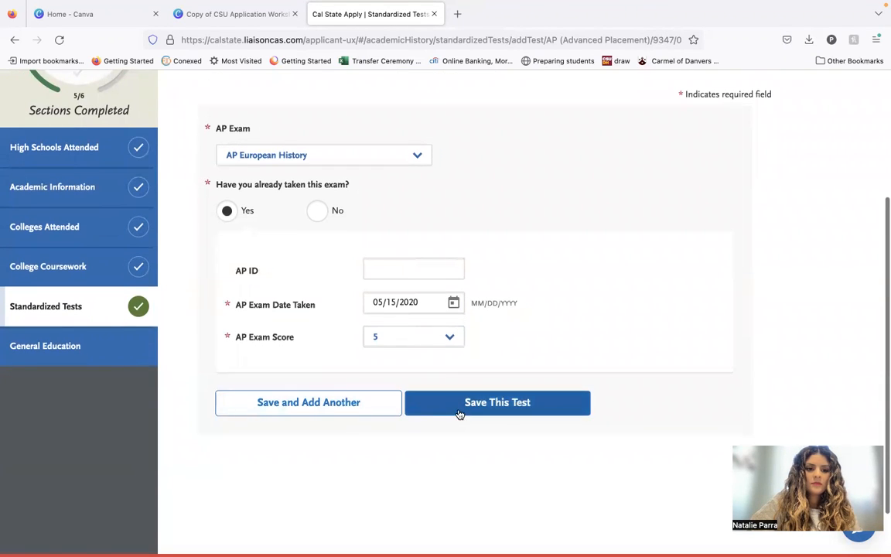
click(379, 417)
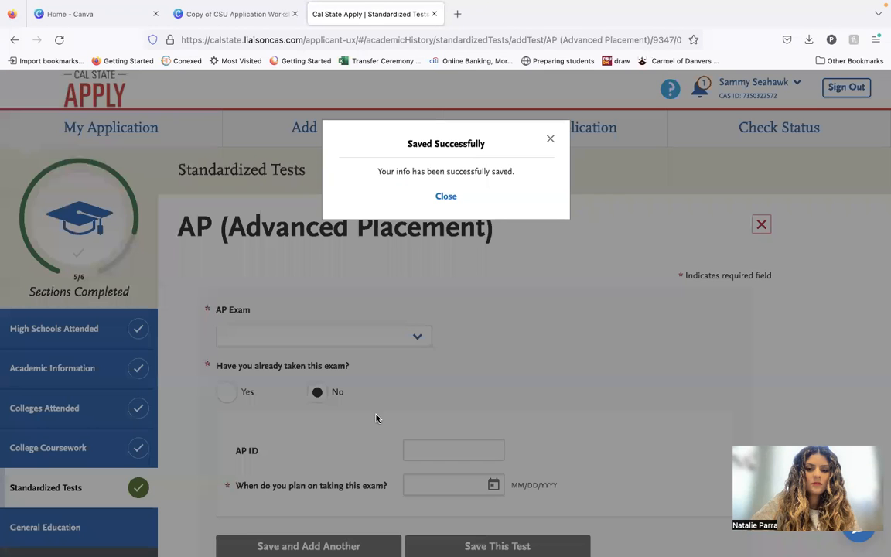
click(449, 198)
Close the blank AP entry form without adding another exam and return to the Standardized Tests overview.
scroll(467, 342, down, 5)
scroll(468, 342, up, 3)
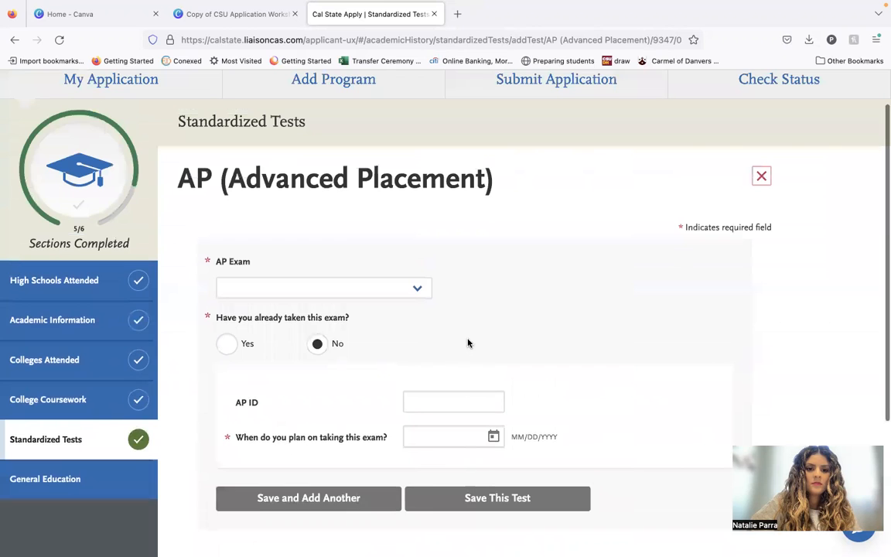
click(360, 293)
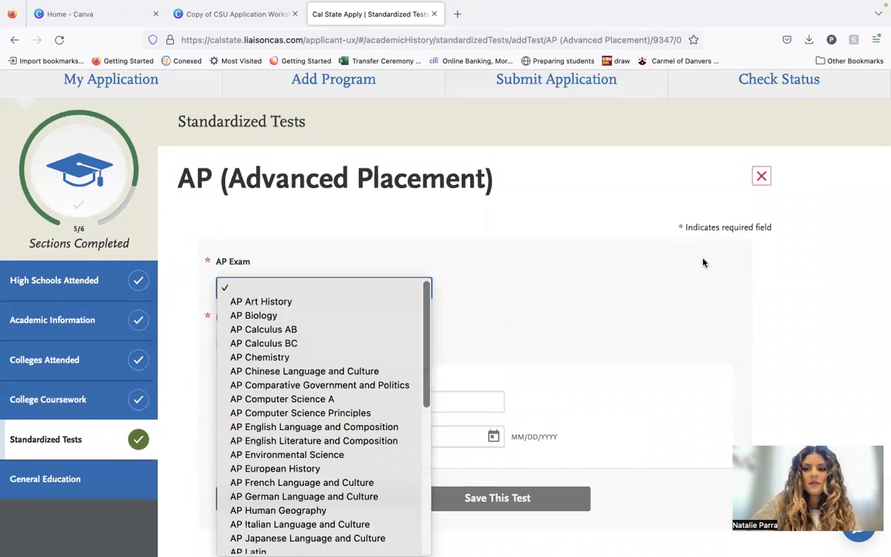
click(762, 178)
click(761, 179)
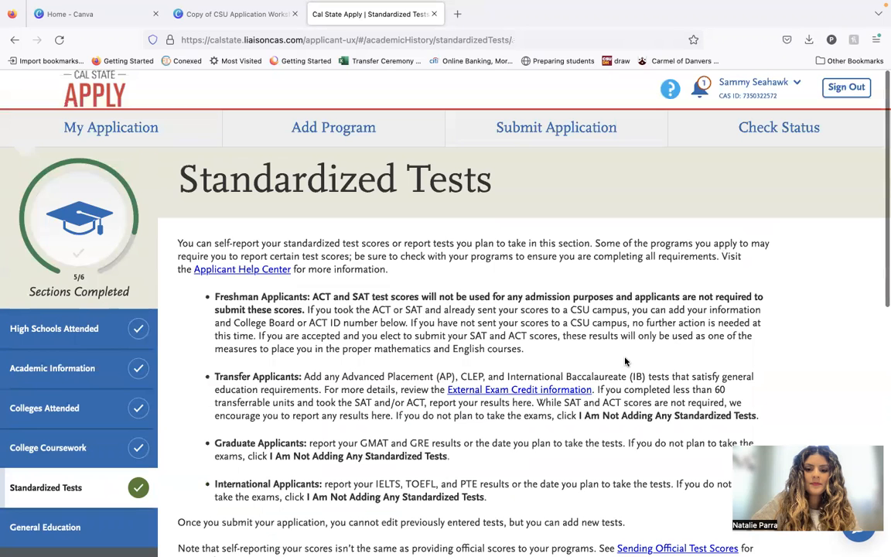
Review the saved AP tests and the CLEP test score form, returning to the test list without adding a CLEP score.
scroll(563, 406, down, 8)
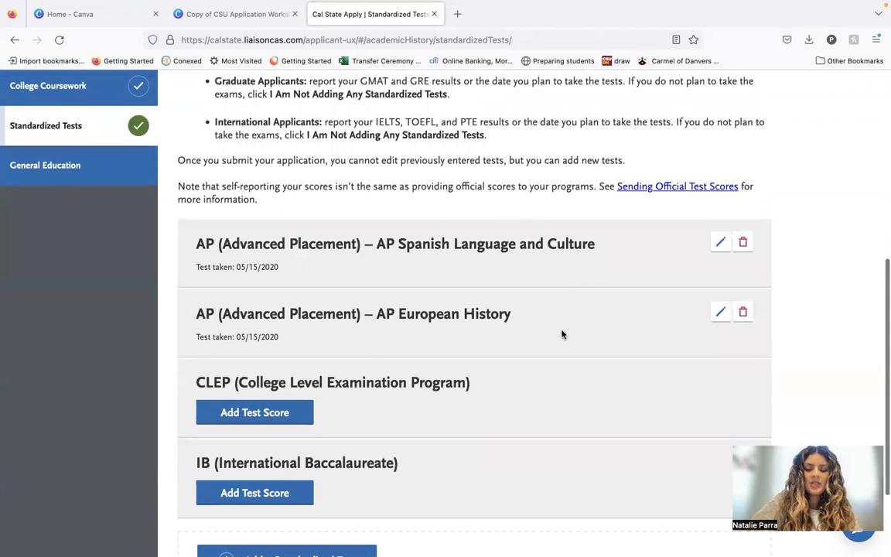
scroll(562, 334, down, 1)
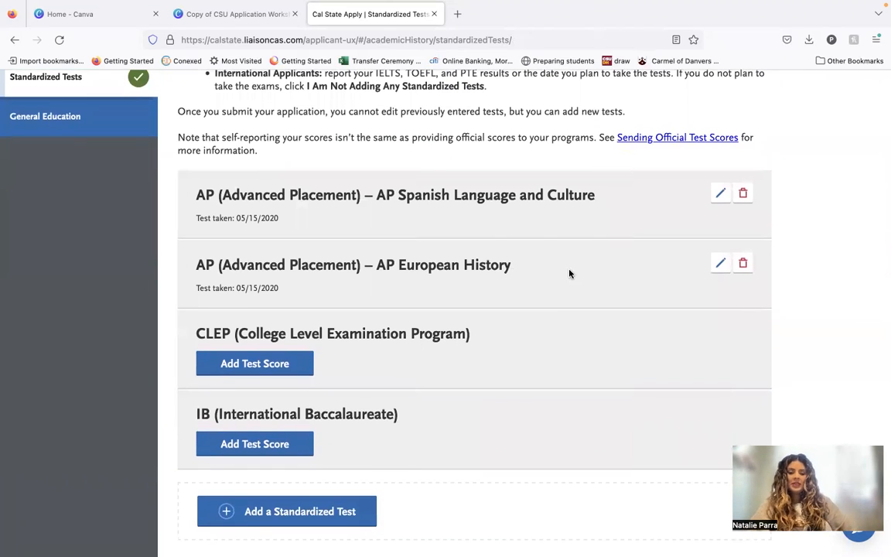
scroll(437, 304, down, 1)
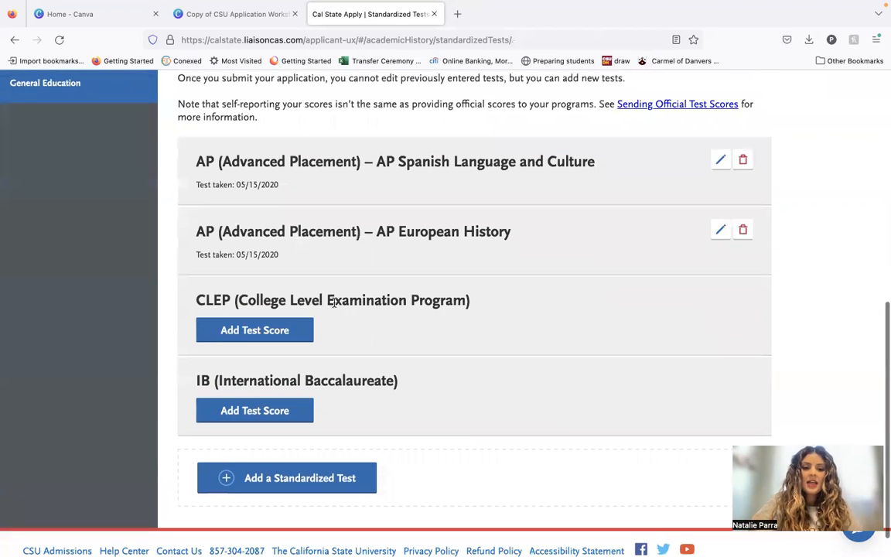
scroll(445, 325, down, 1)
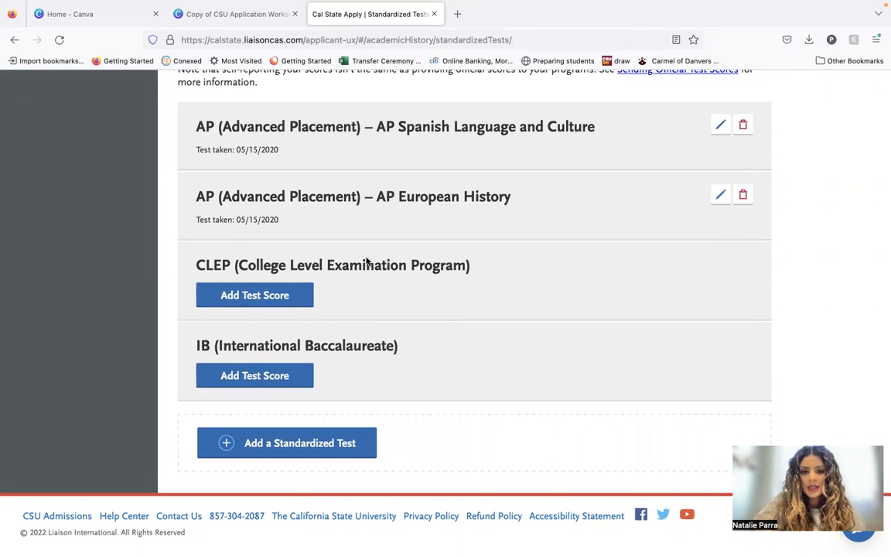
click(299, 303)
scroll(374, 404, down, 5)
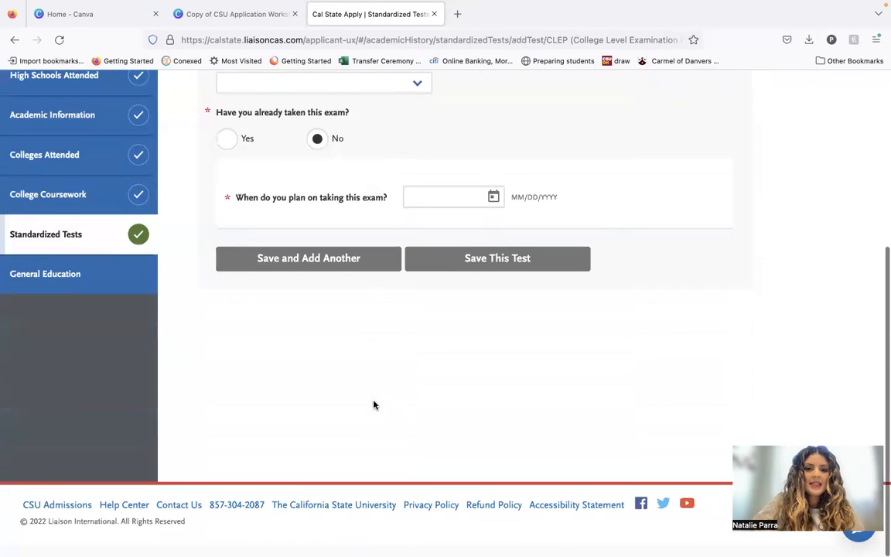
scroll(373, 404, up, 4)
click(760, 165)
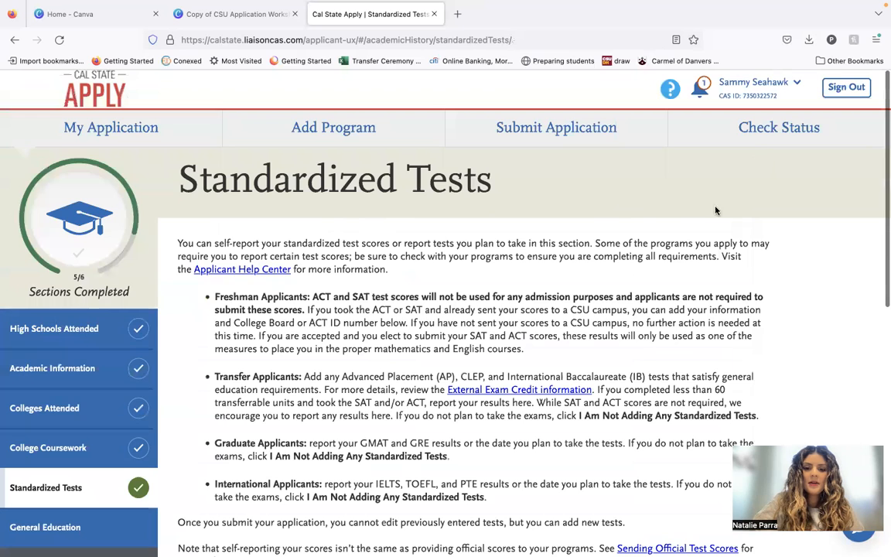
scroll(716, 211, down, 6)
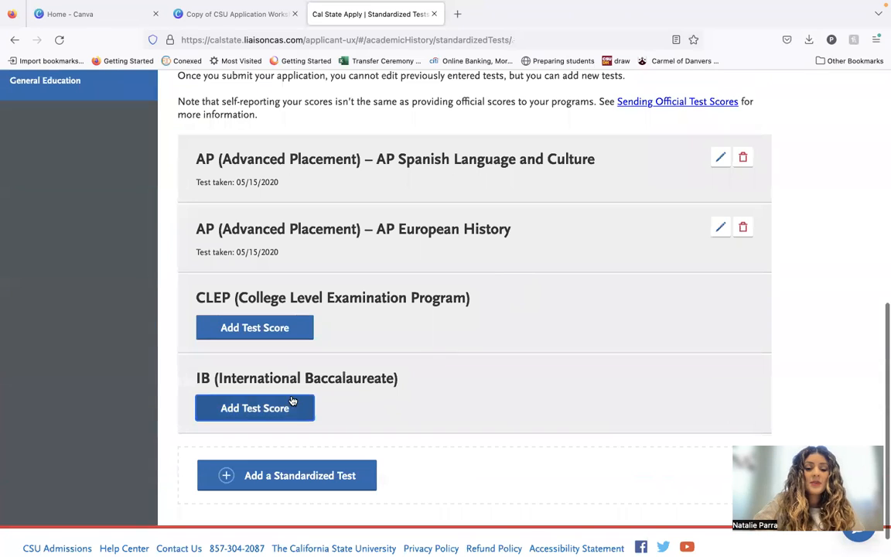
Review the IB test score form and return to the test list without adding an IB score.
click(291, 410)
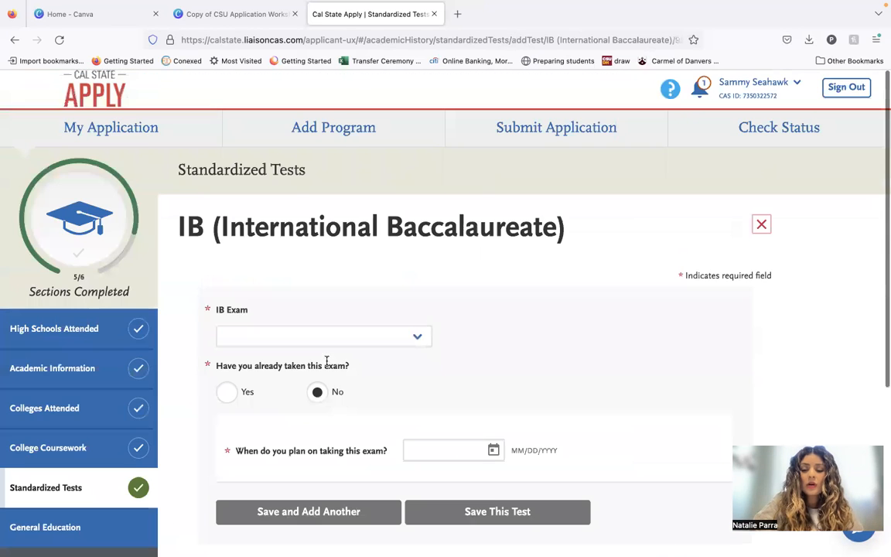
scroll(484, 380, down, 2)
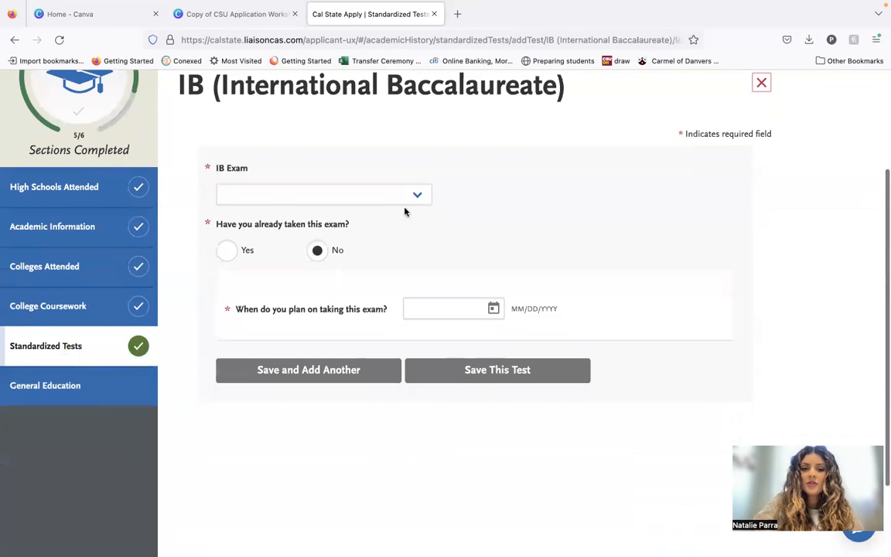
click(761, 83)
scroll(706, 275, down, 1)
scroll(707, 271, down, 8)
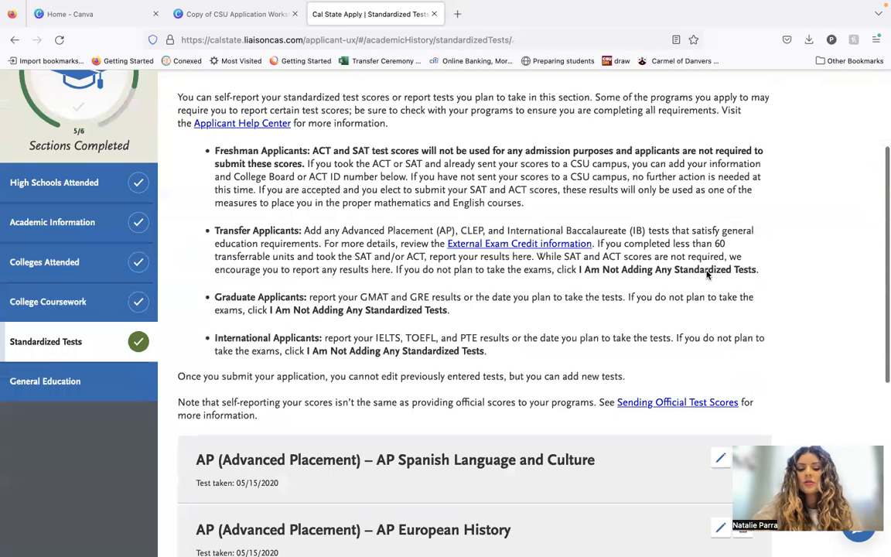
scroll(541, 447, down, 2)
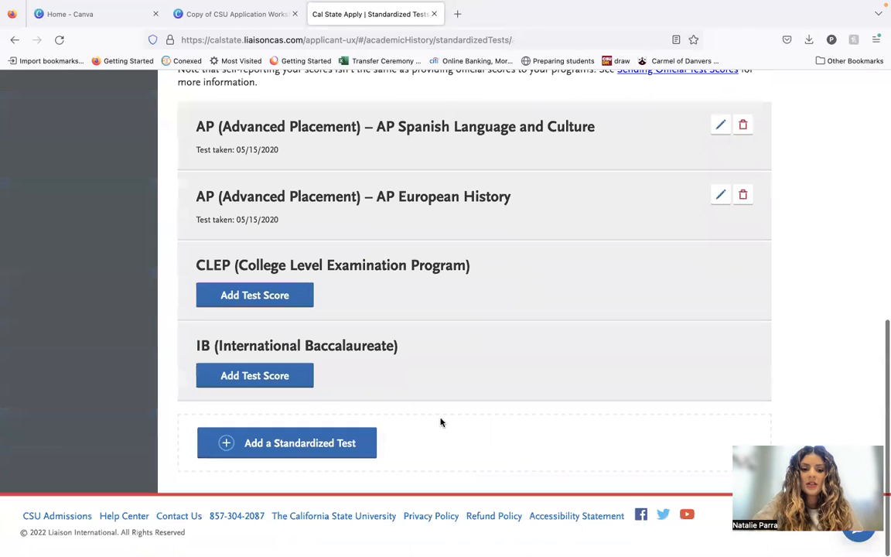
Check the test types offered for an additional standardized test and return to the test list without adding one.
click(327, 445)
scroll(325, 445, down, 3)
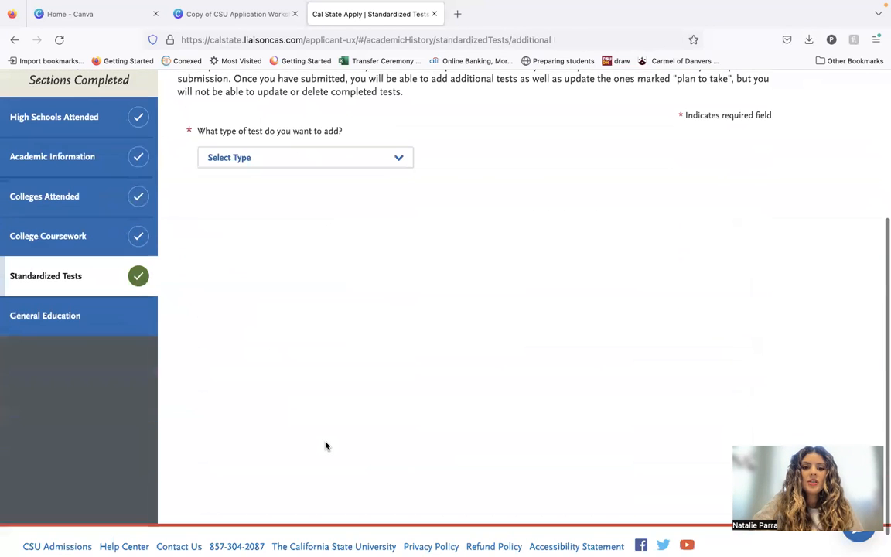
click(351, 162)
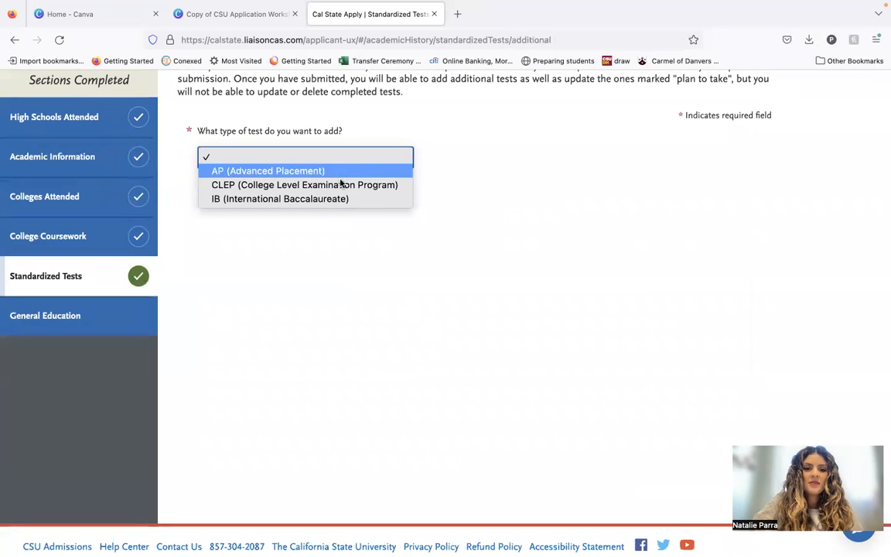
click(329, 305)
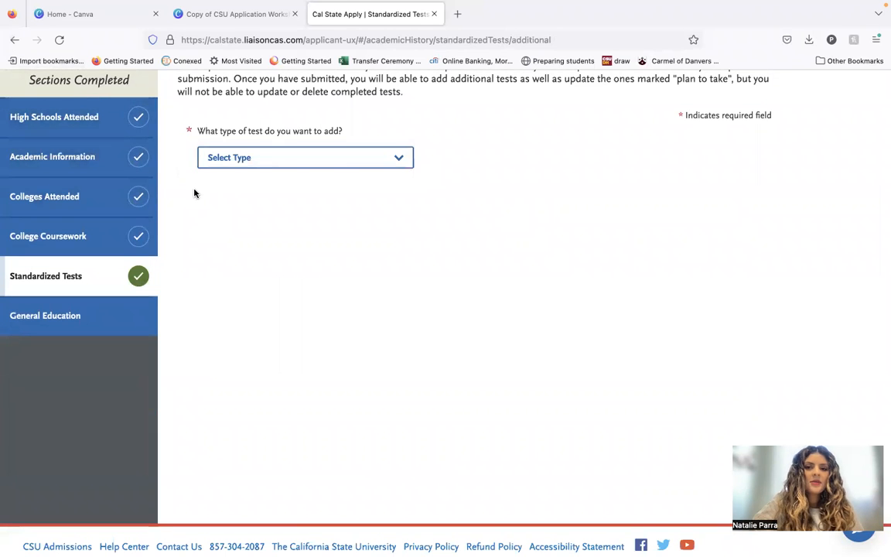
scroll(174, 169, up, 5)
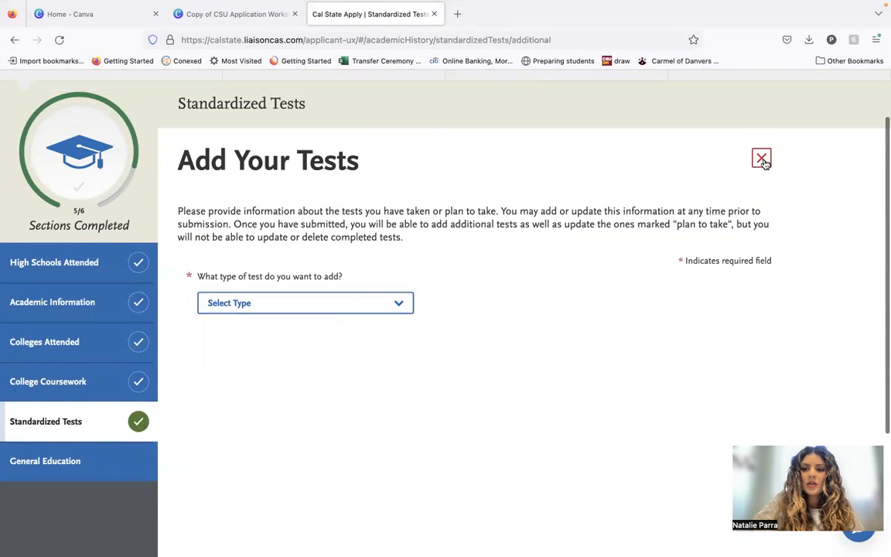
click(762, 159)
scroll(581, 362, down, 10)
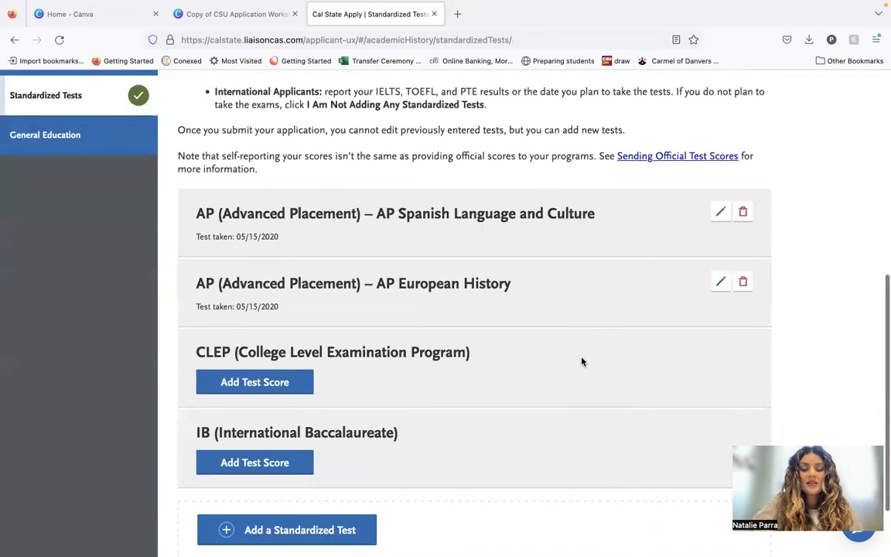
Go to the General Education section of Academic History and review the courses matched to each GE requirement.
scroll(529, 281, up, 3)
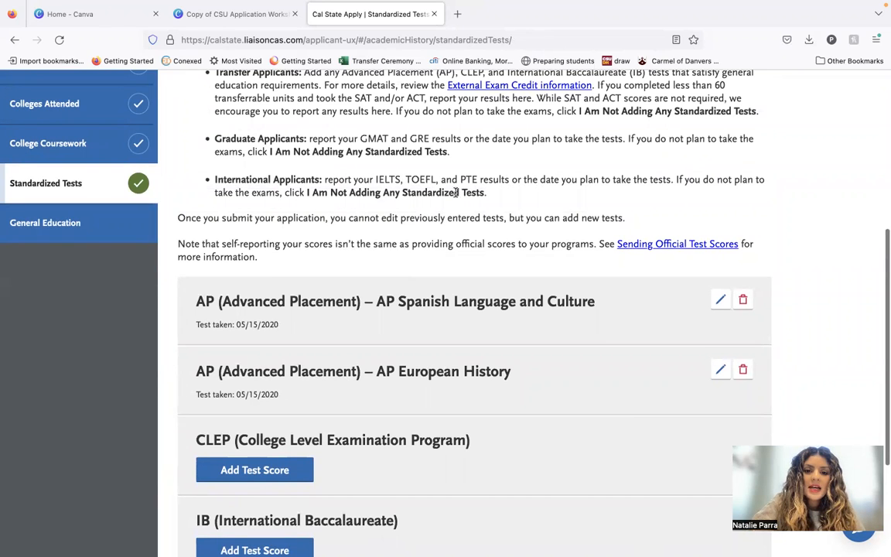
scroll(457, 193, down, 4)
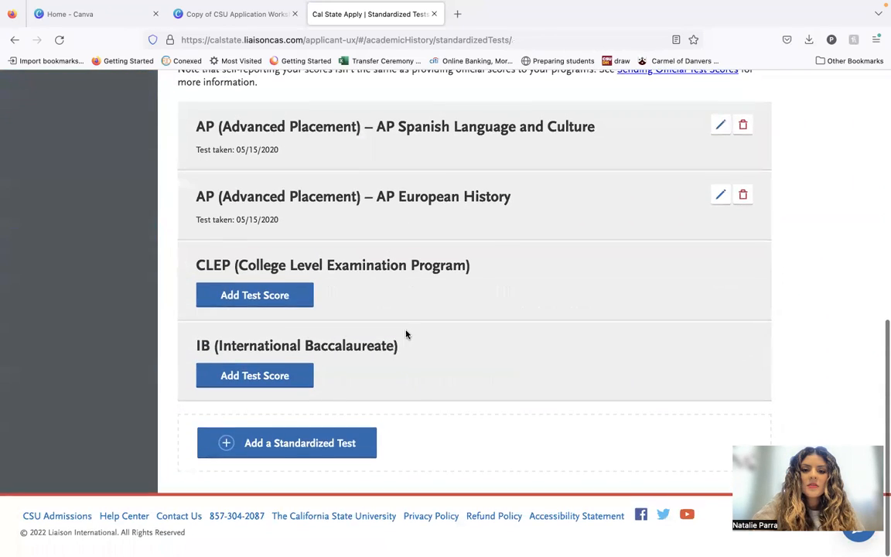
scroll(406, 333, up, 3)
scroll(348, 310, up, 1)
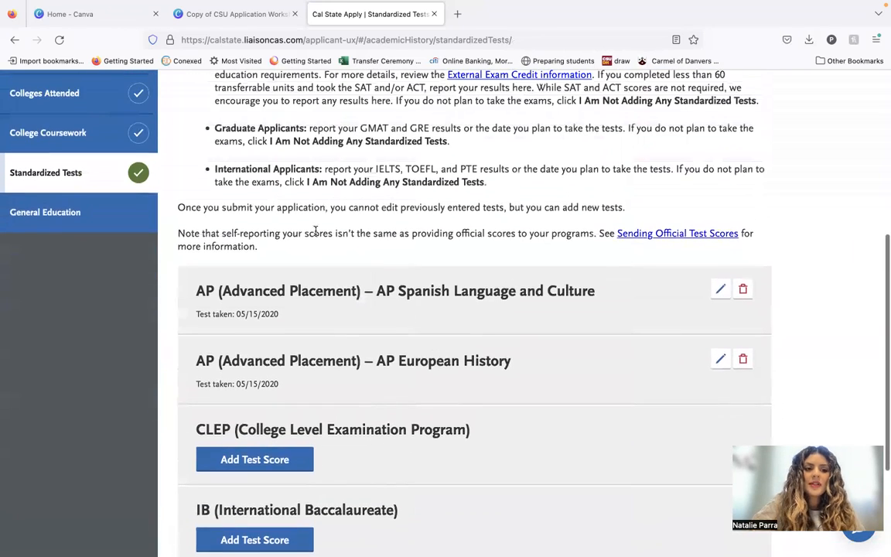
click(151, 220)
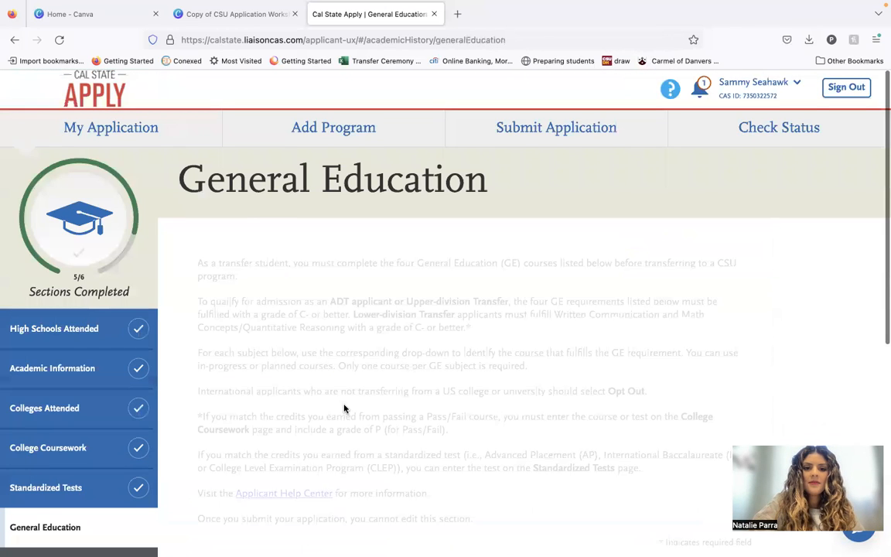
scroll(345, 406, down, 1)
scroll(346, 405, down, 6)
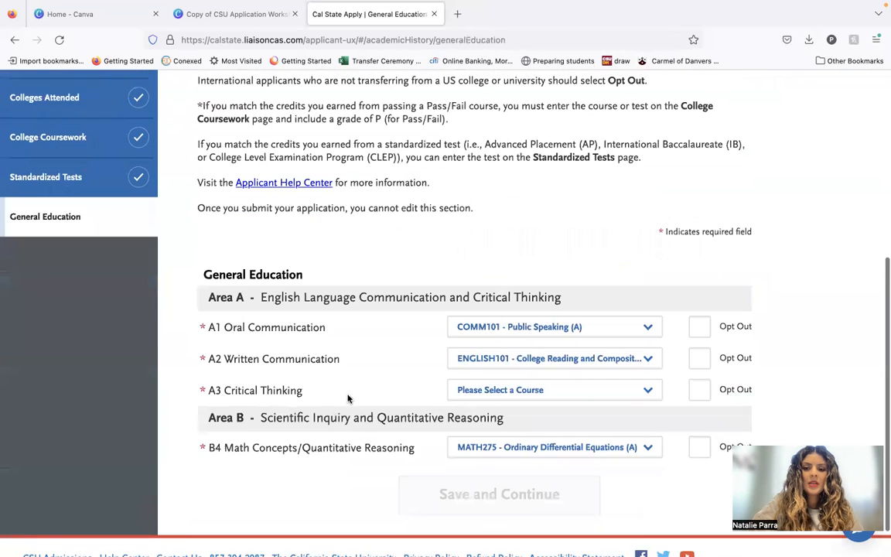
scroll(328, 300, down, 1)
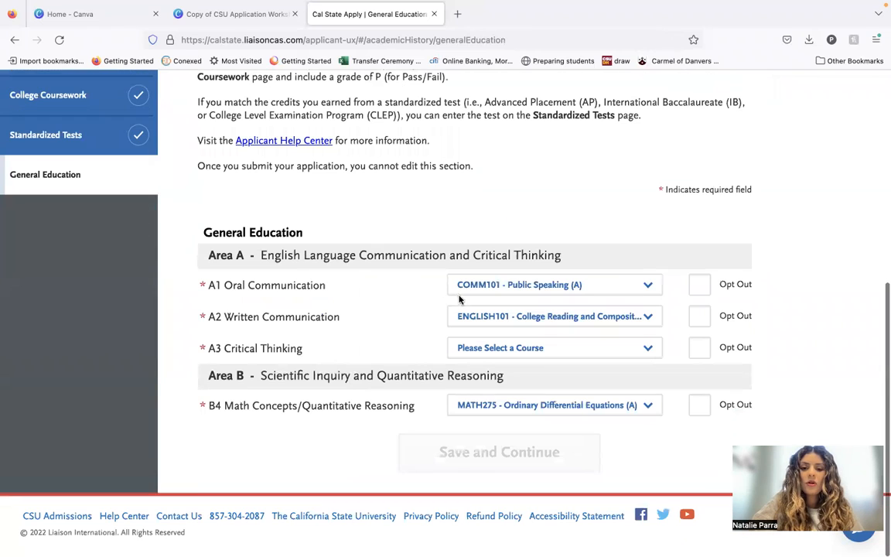
Assign ENGLISH102 - College Reading and Composition II to the A3 Critical Thinking requirement.
click(554, 316)
click(383, 326)
click(511, 347)
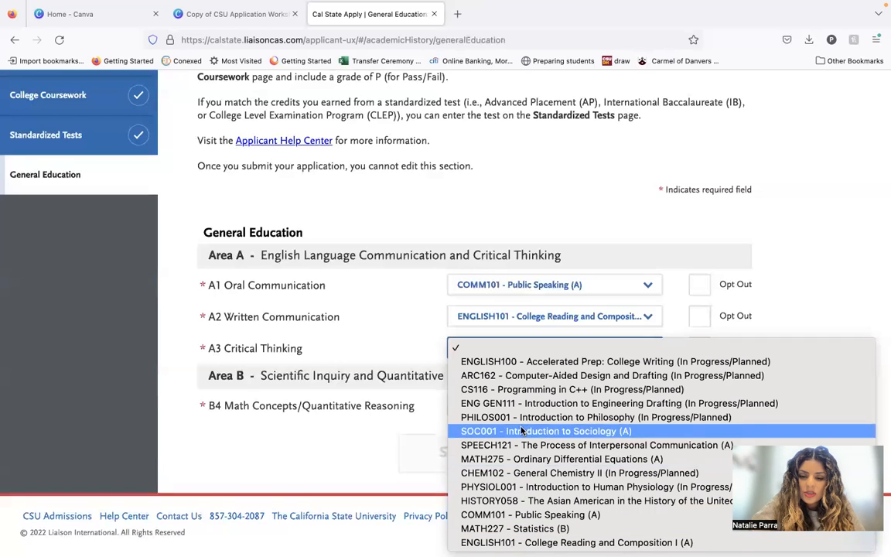
click(331, 471)
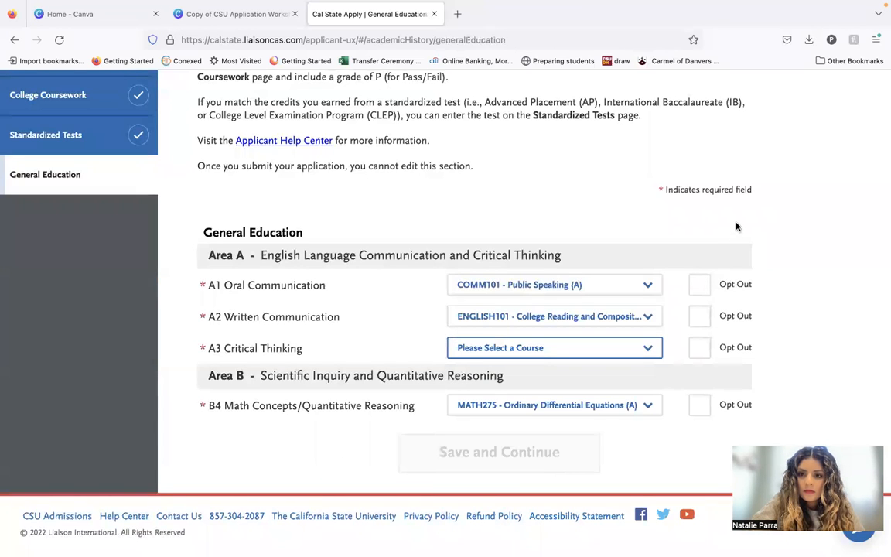
click(648, 342)
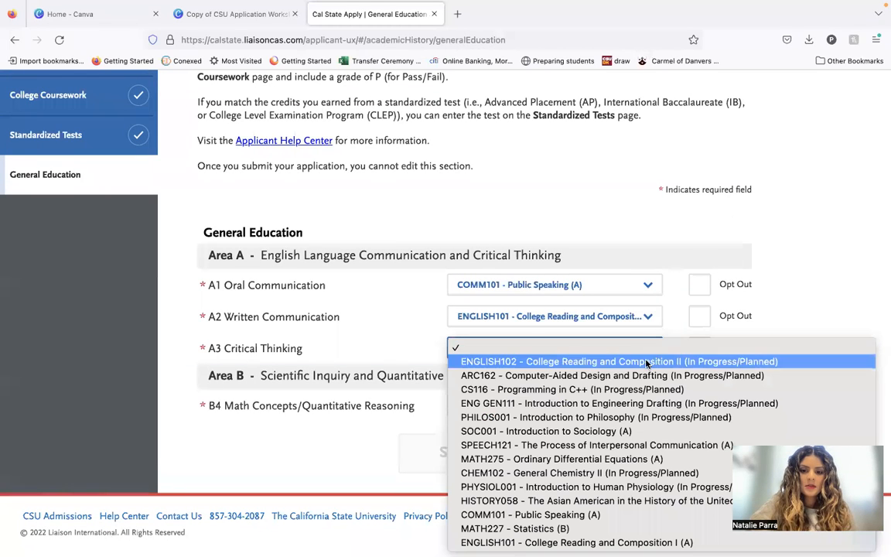
click(596, 360)
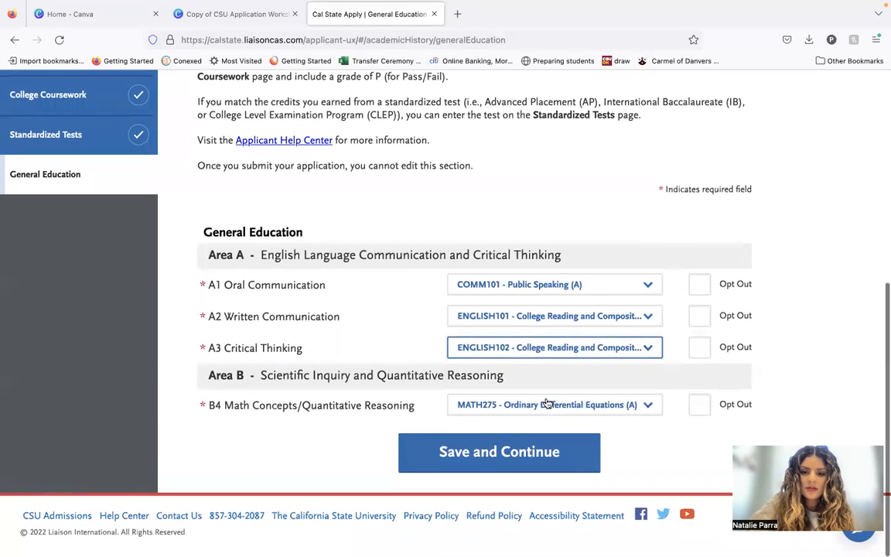
Save the General Education section and return to the My Application dashboard.
click(511, 448)
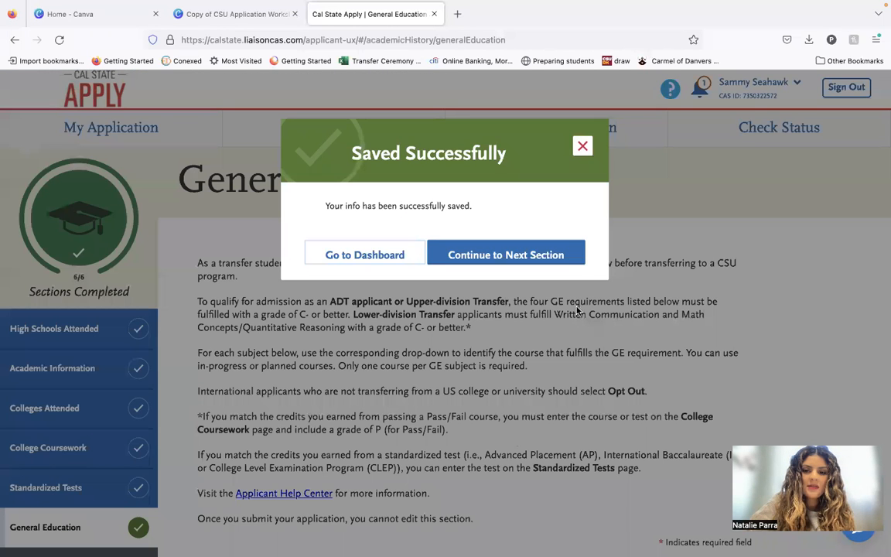
click(506, 254)
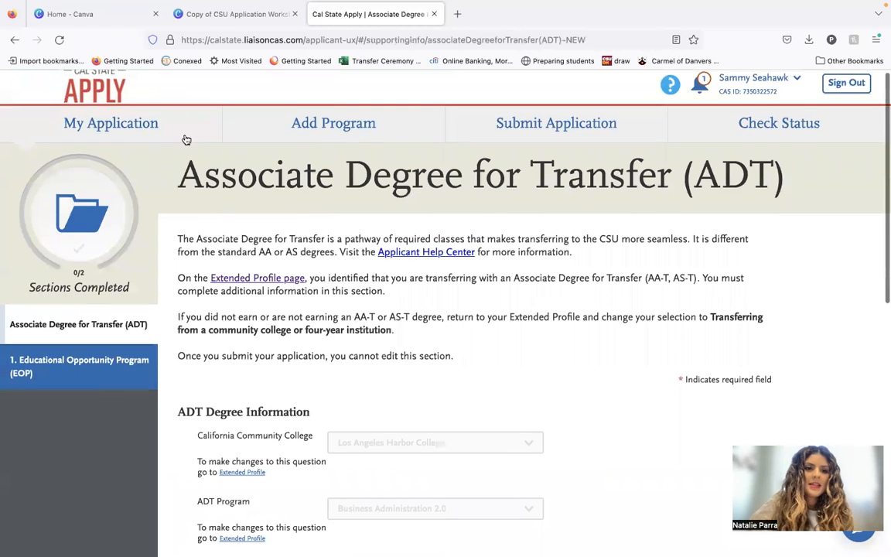
click(185, 137)
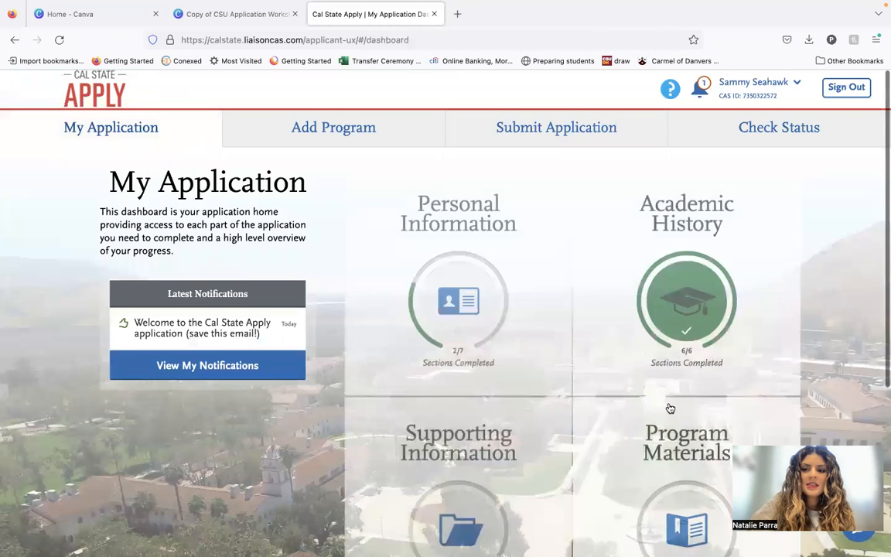
Open the Supporting Information part and enter the campus student ID number for the first ADT degree.
scroll(678, 335, down, 1)
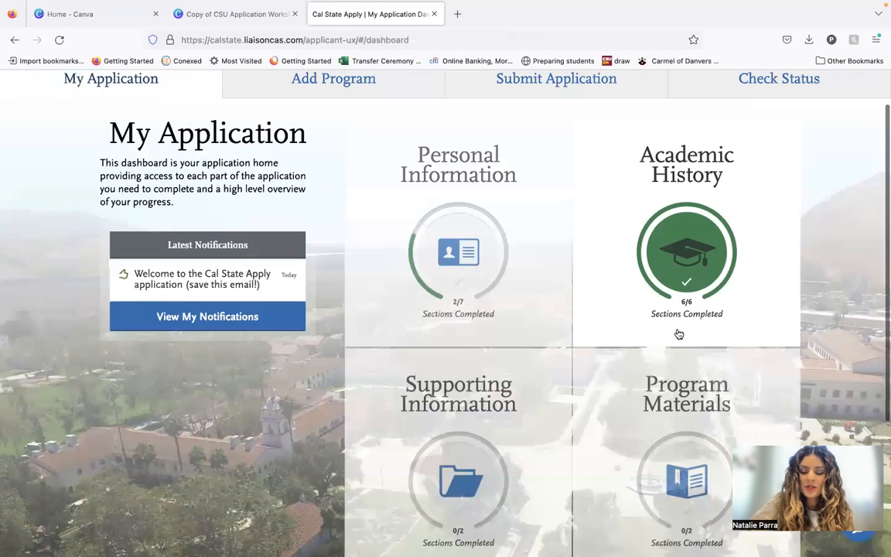
scroll(529, 370, down, 3)
click(542, 206)
scroll(453, 409, down, 2)
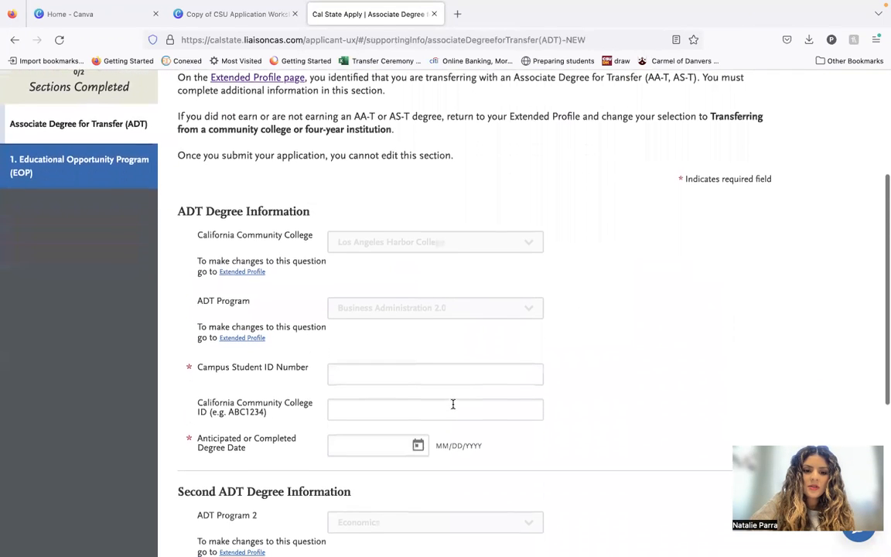
click(433, 372)
text(90000000)
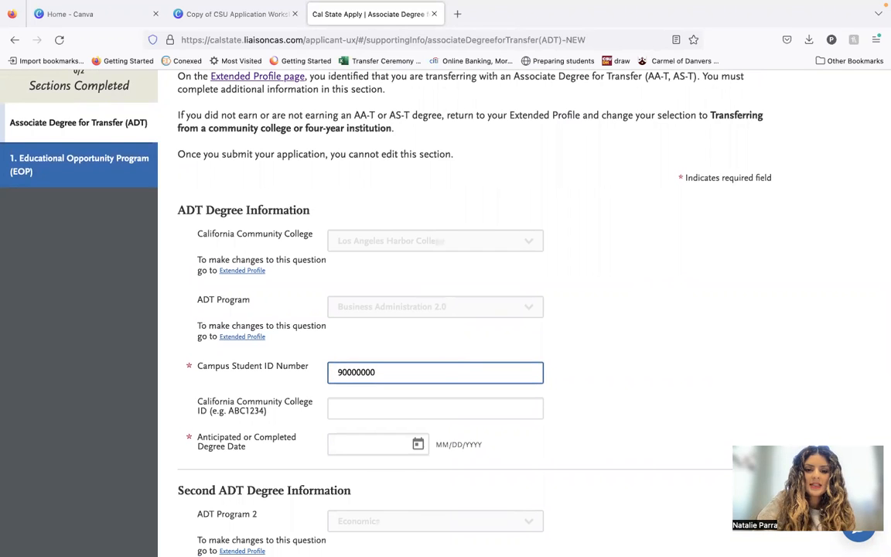
double_click(444, 365)
text(8)
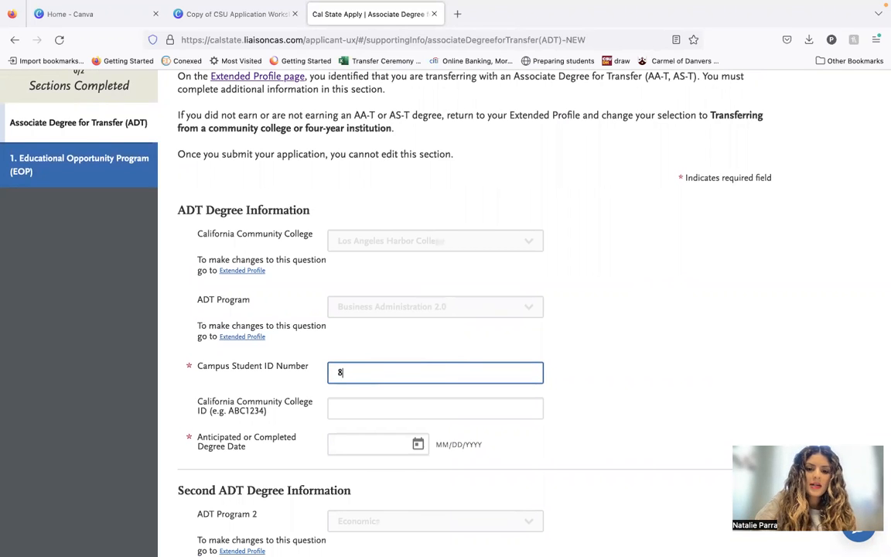
text(8000000)
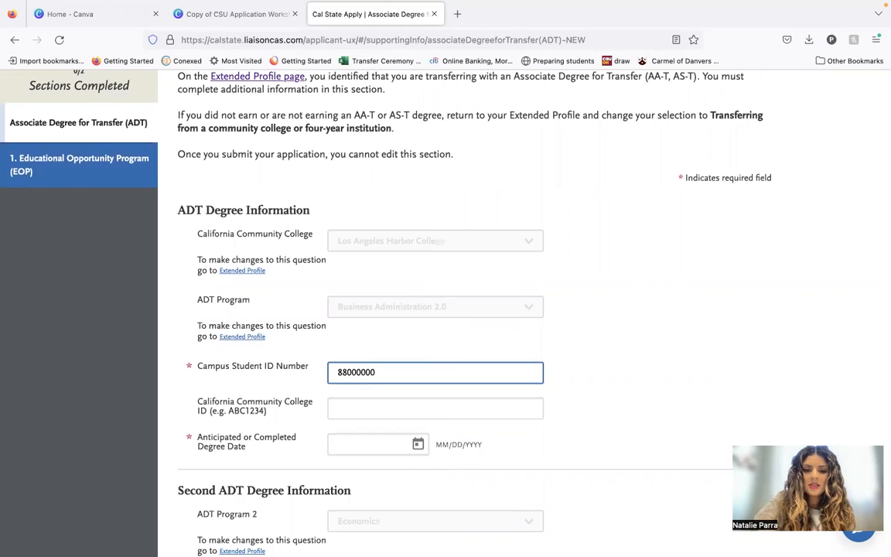
Set the first ADT degree's anticipated or completed degree date to 06/18/2023, leaving the California Community College ID blank.
scroll(441, 324, down, 1)
scroll(403, 375, down, 1)
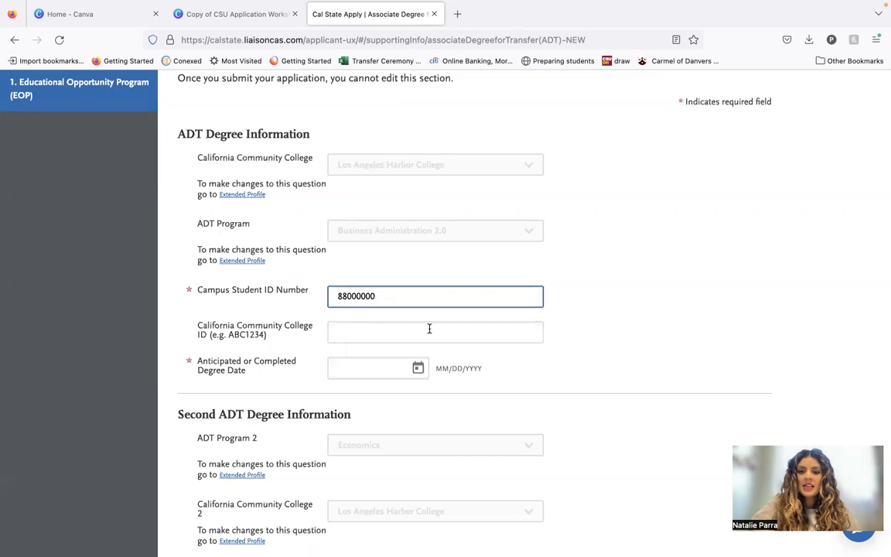
scroll(403, 339, down, 2)
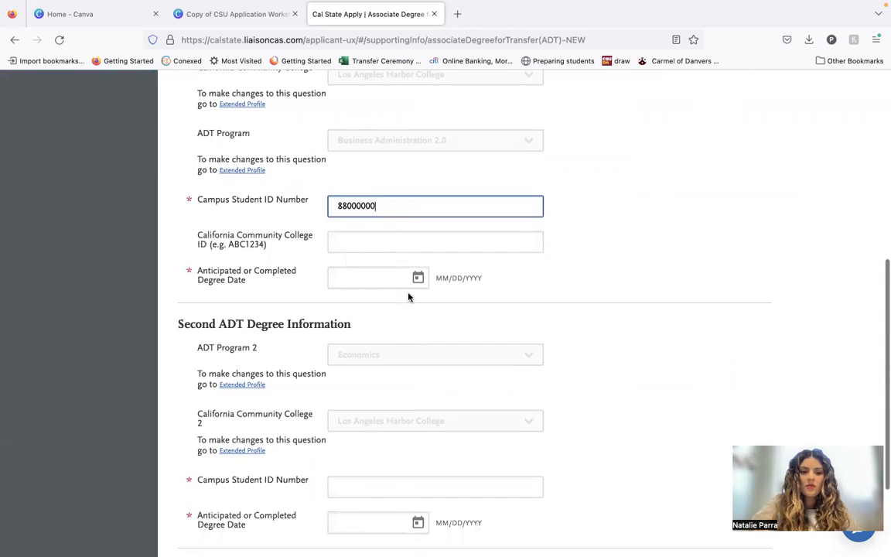
click(417, 279)
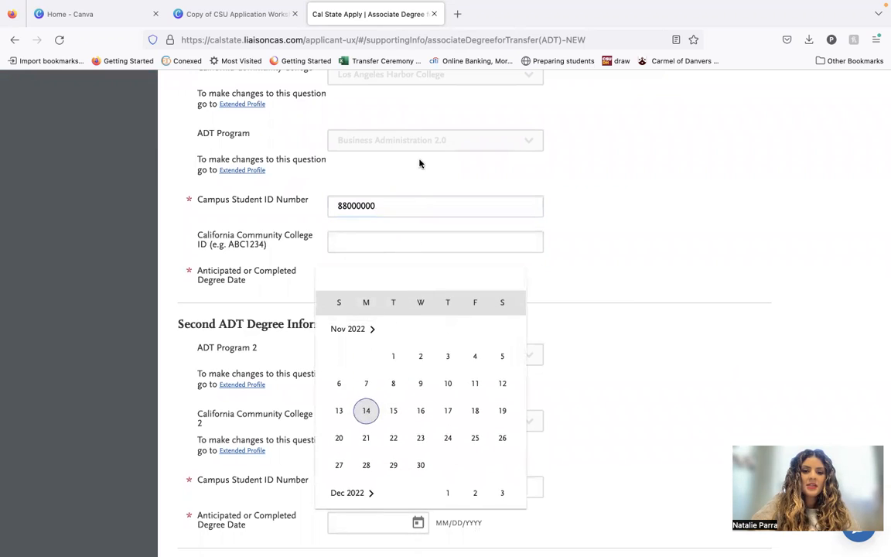
click(614, 244)
click(374, 269)
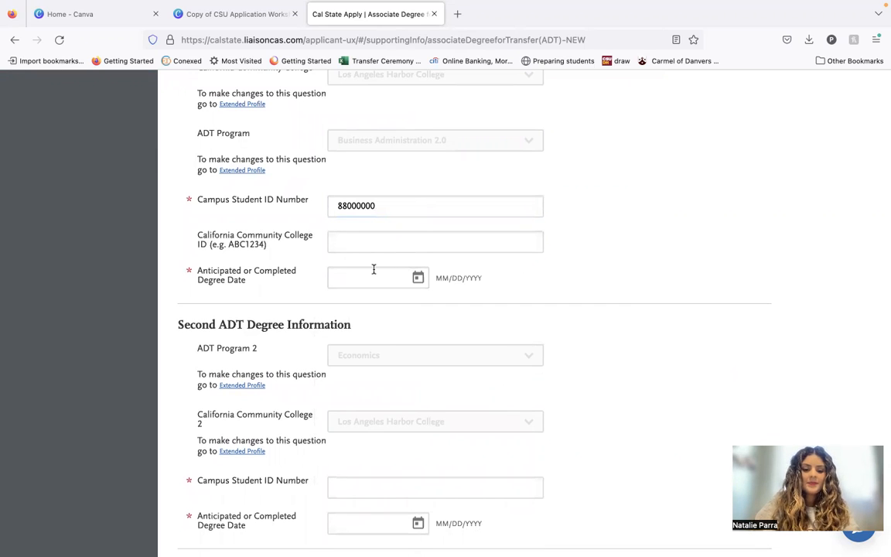
text(06.)
key(BackSpace)
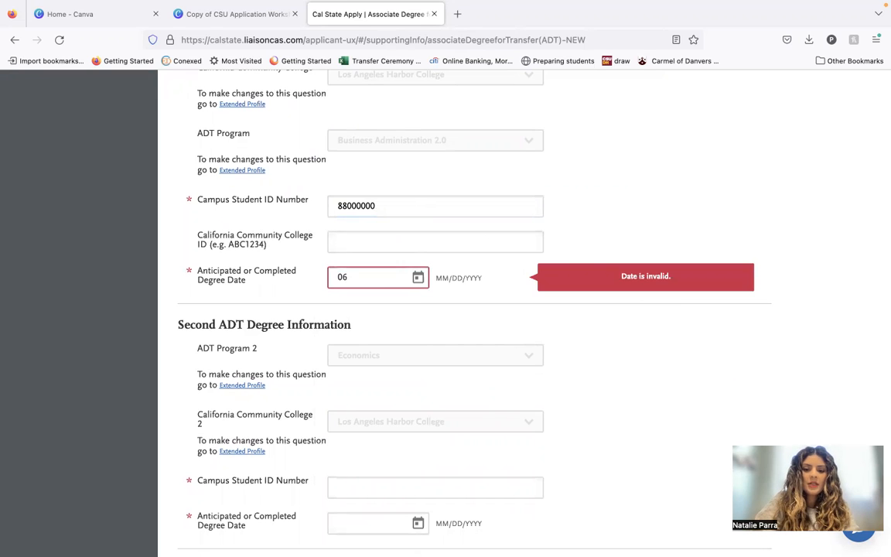
text(/18/2023)
Enter the campus student ID number for the second ADT degree.
scroll(464, 302, down, 3)
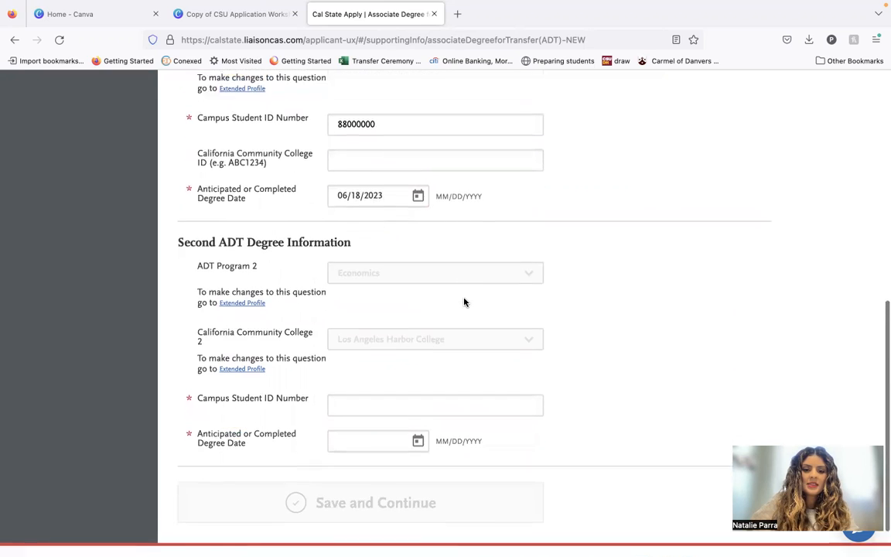
click(440, 365)
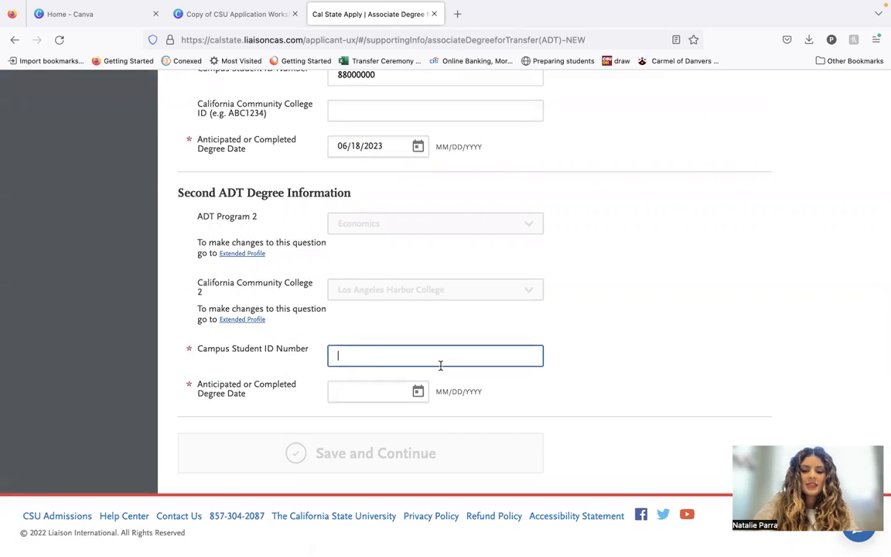
text(88000000)
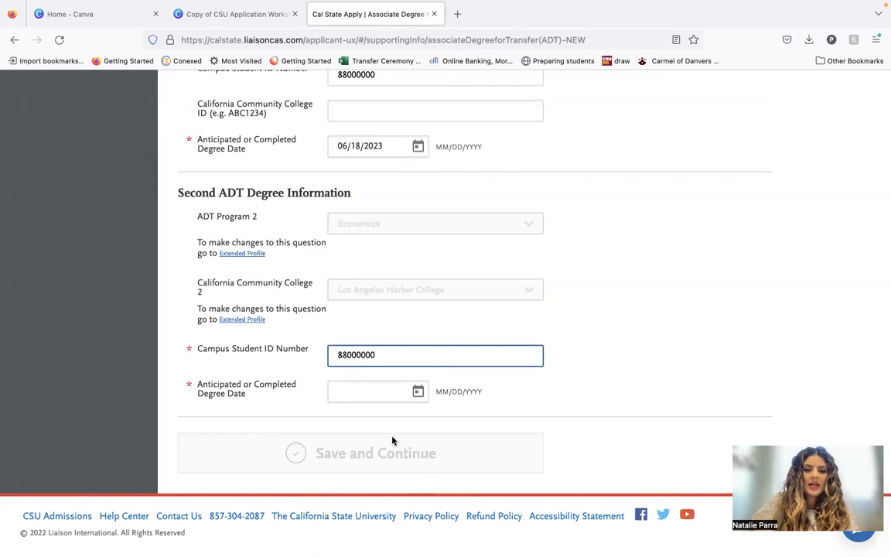
Set the second ADT degree's anticipated or completed date to 06/18/2023, then save and continue to the Educational Opportunity Program section.
click(378, 397)
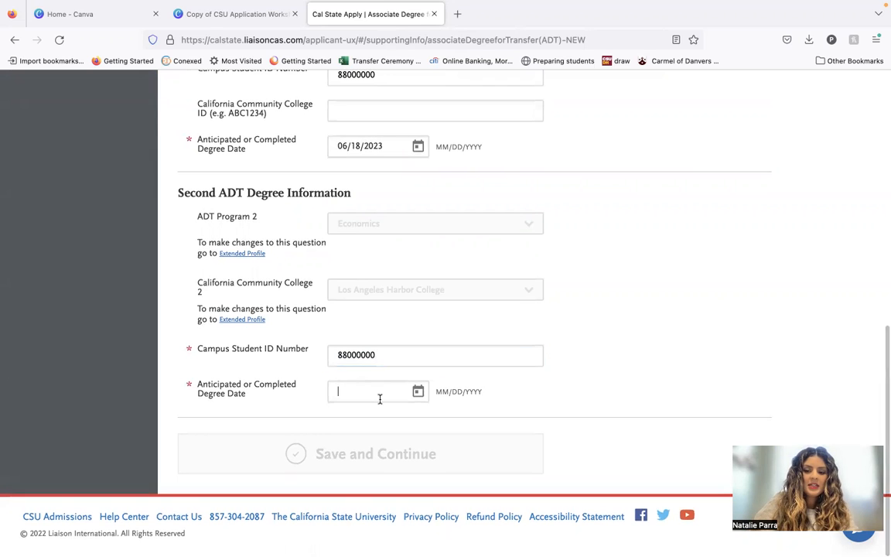
text(0)
text(6/17)
text(/18/2023)
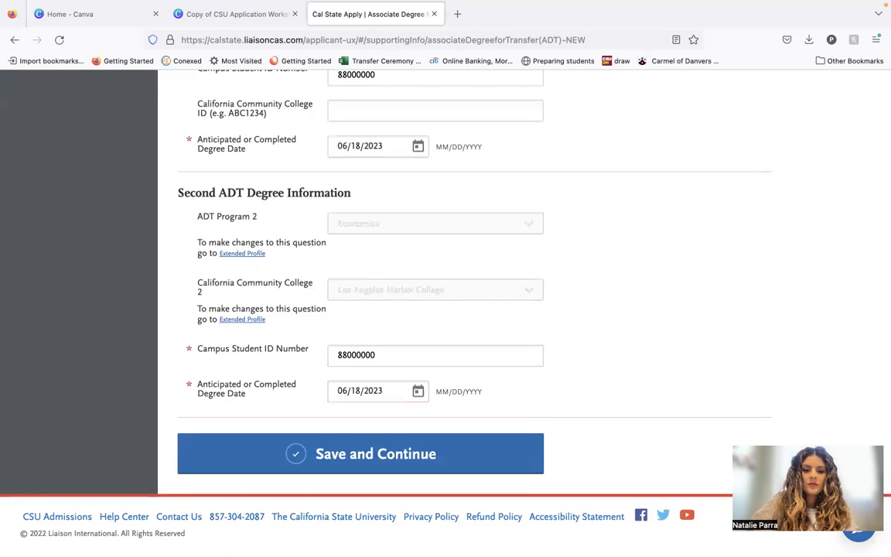
click(350, 461)
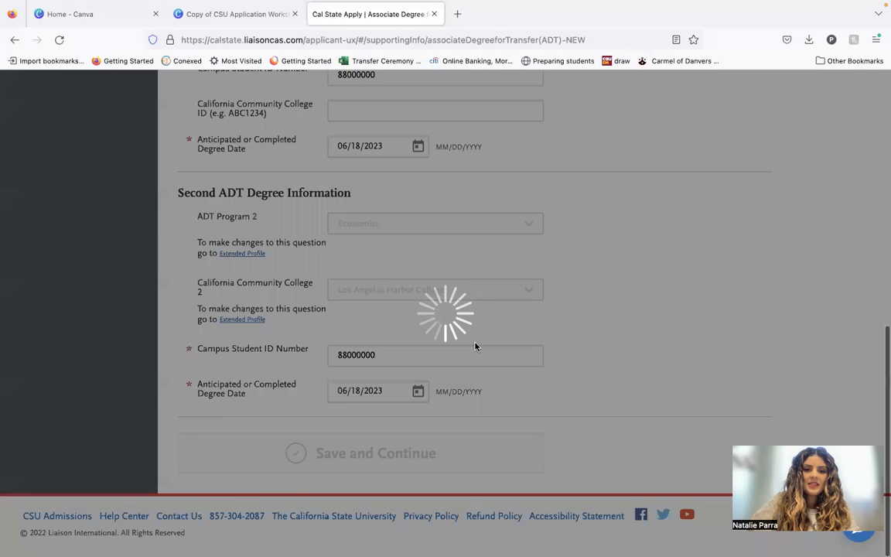
click(555, 256)
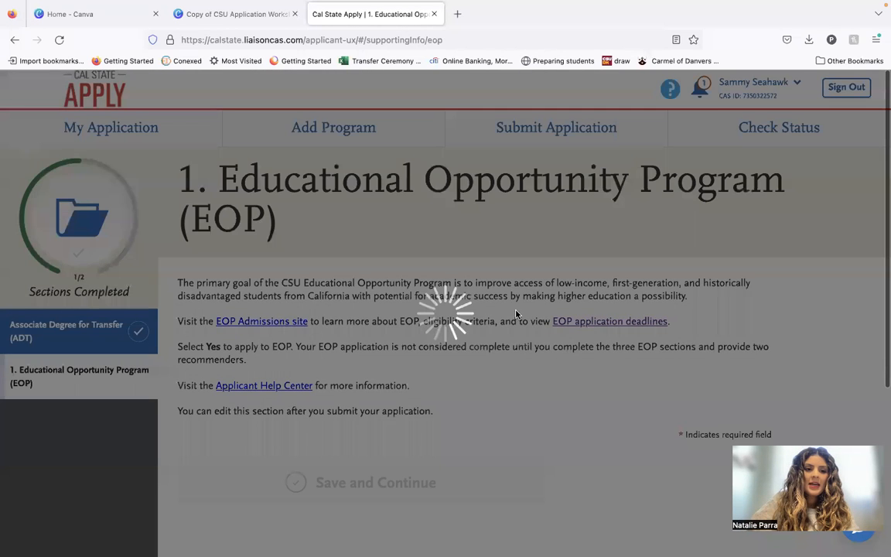
Answer Yes to being currently enrolled in an EOP&S program and choose Los Angeles Harbor College as the campus.
scroll(544, 302, down, 5)
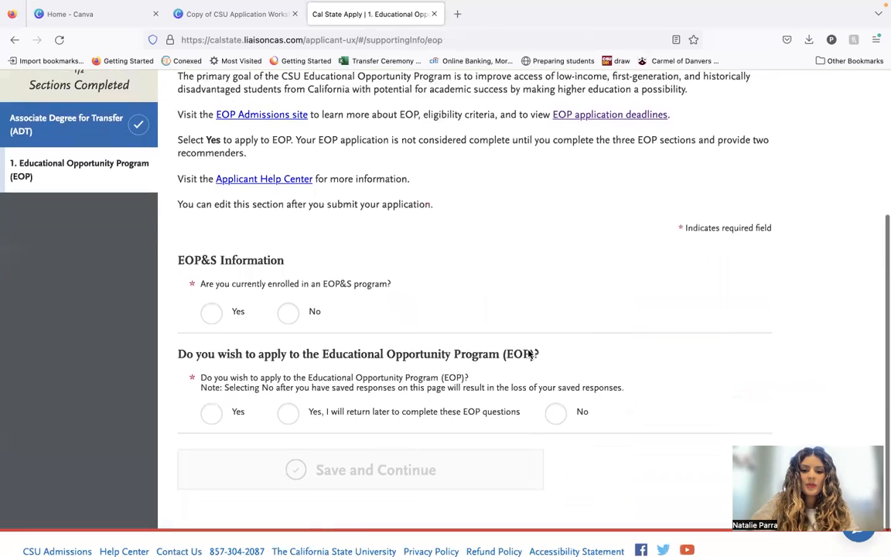
click(213, 289)
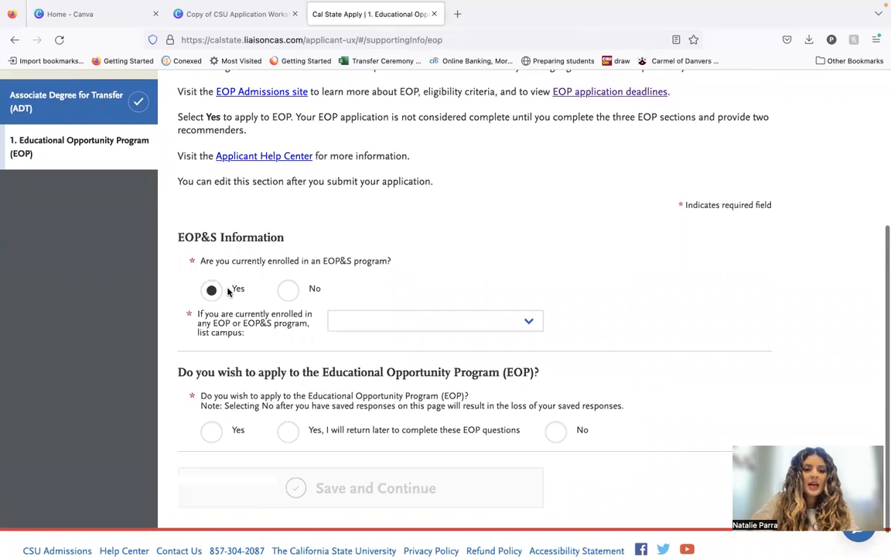
scroll(405, 376, down, 1)
click(456, 287)
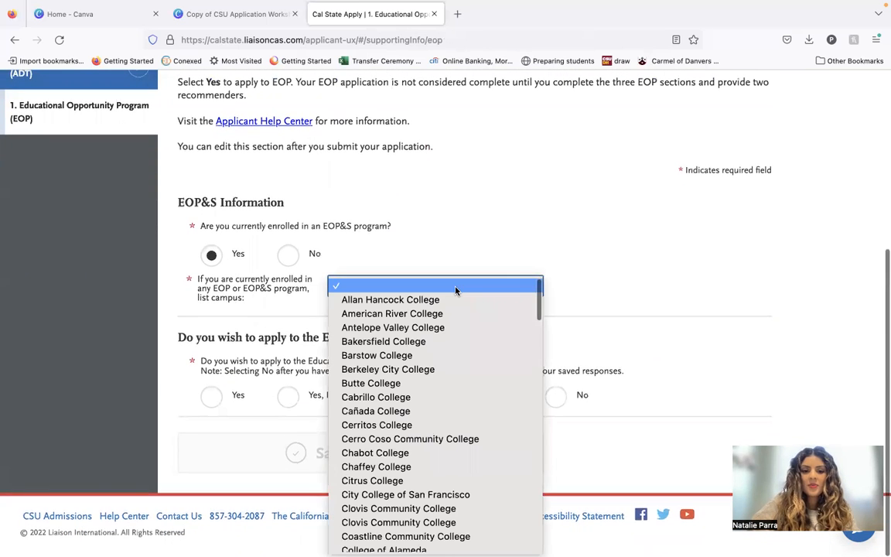
scroll(455, 291, down, 10)
scroll(446, 462, down, 10)
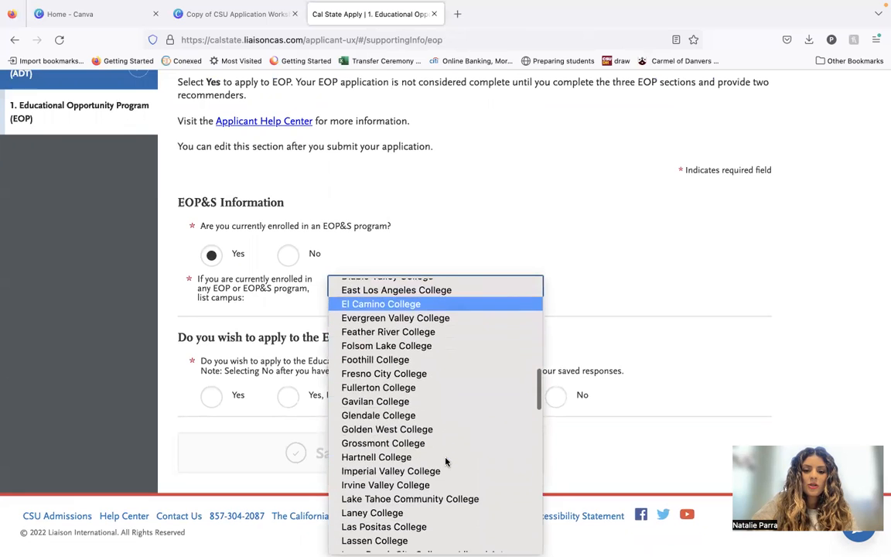
click(454, 428)
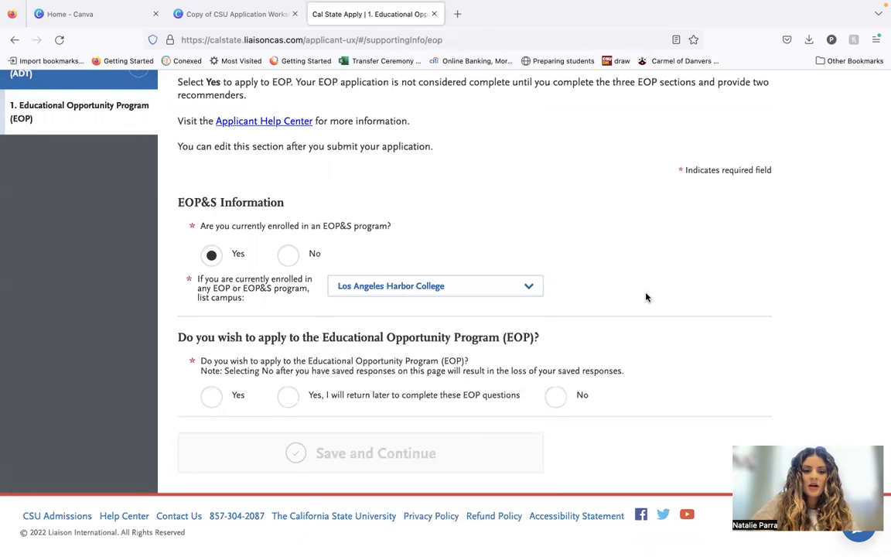
Answer Yes to applying to EOP and Not Applicable to previous EOP enrollment at a CSU.
click(212, 396)
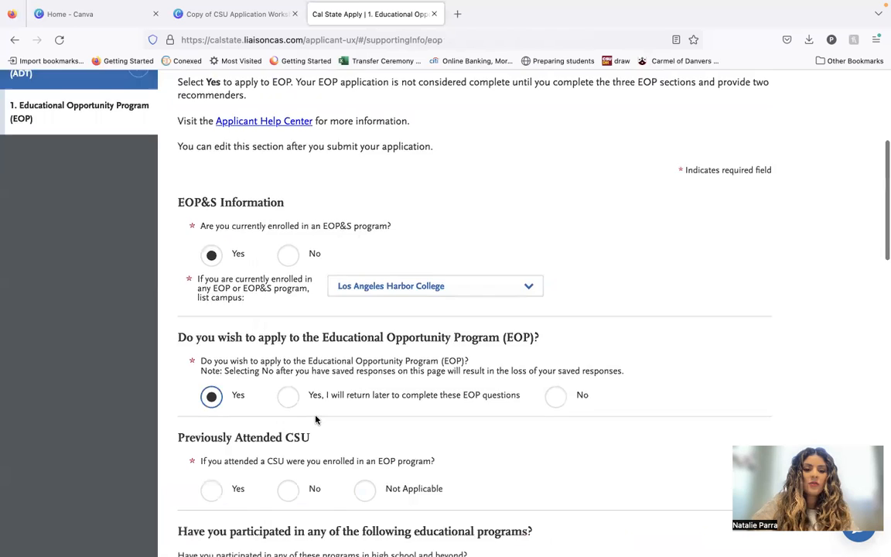
scroll(316, 418, down, 5)
scroll(421, 213, down, 3)
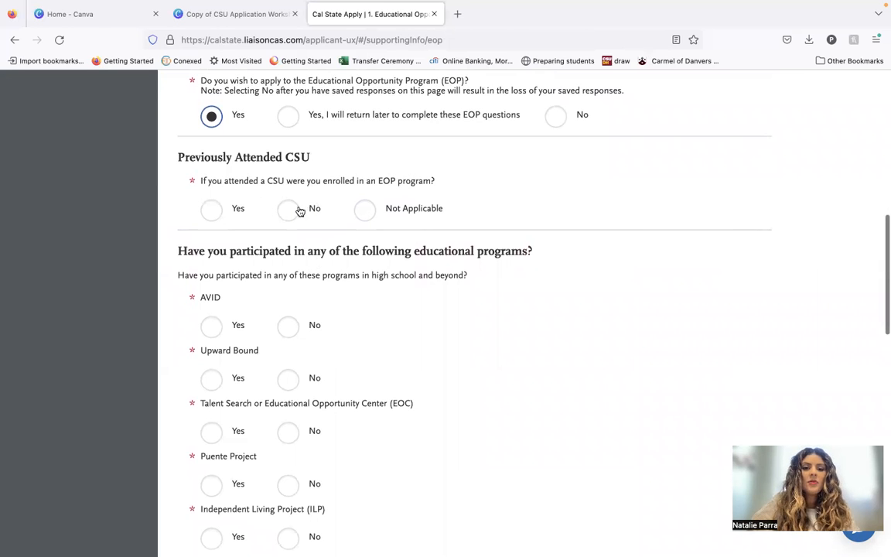
click(371, 220)
Answer Yes to participation in the Puente Project and enter 2 as the number of years.
scroll(348, 372, down, 2)
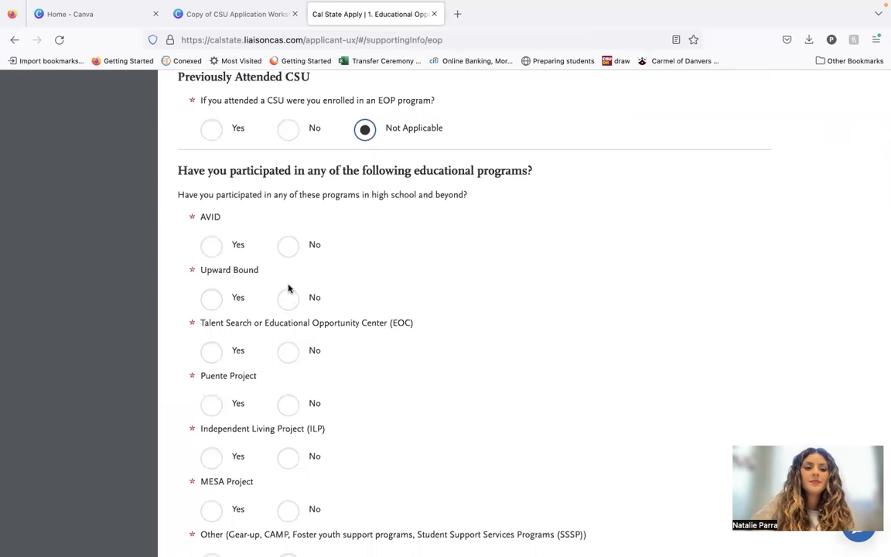
scroll(288, 288, down, 3)
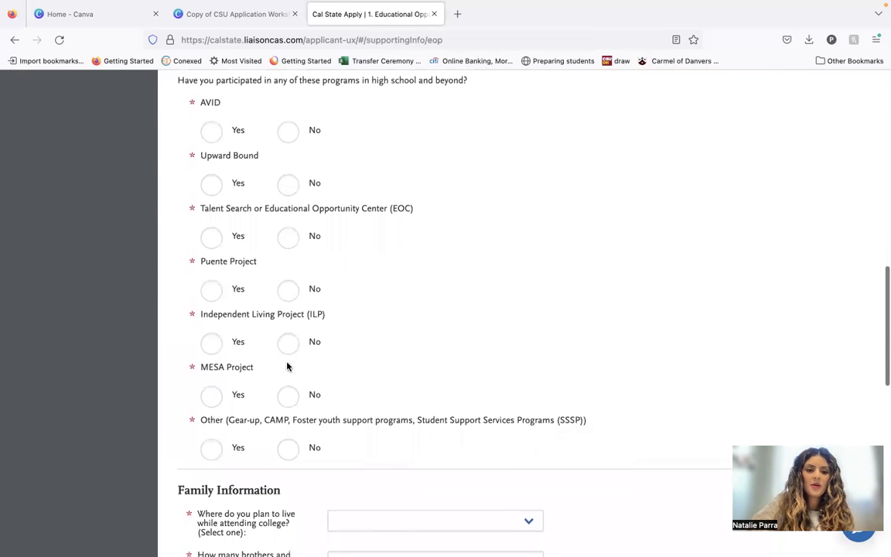
click(211, 288)
scroll(275, 307, down, 1)
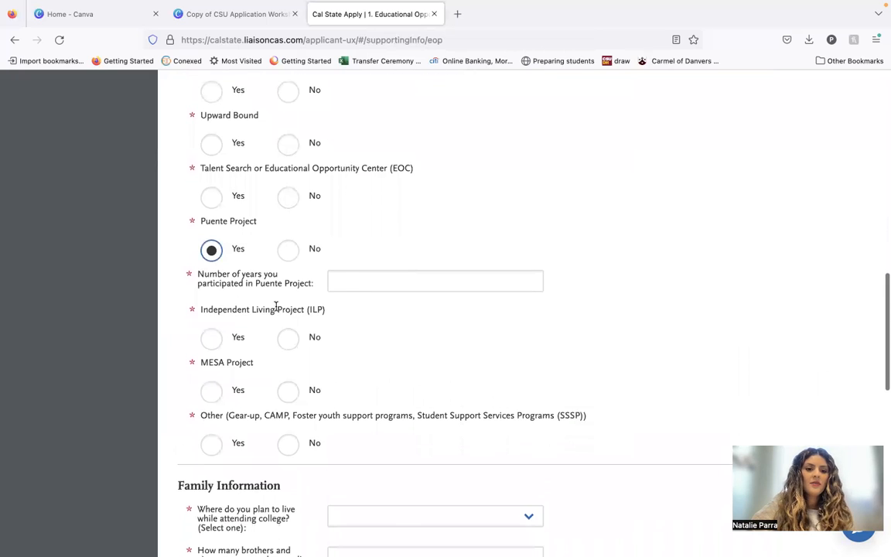
click(341, 284)
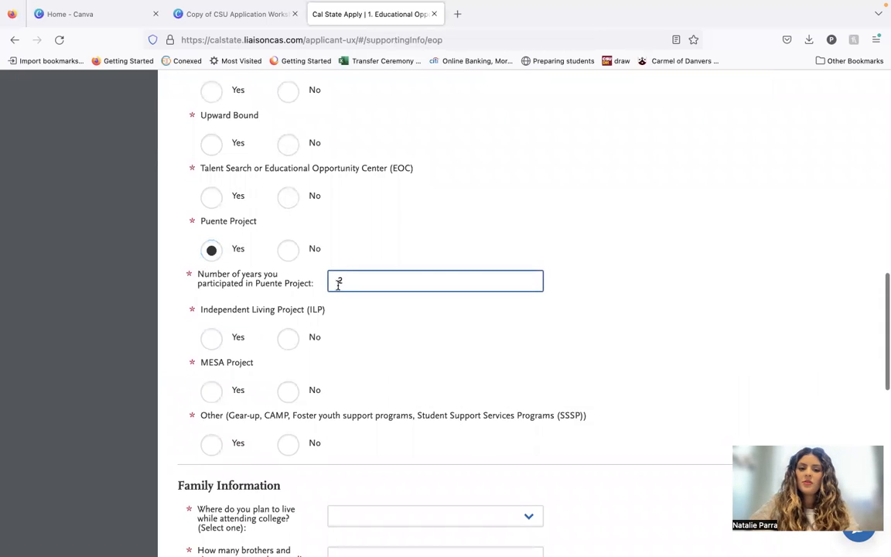
Choose On-campus housing as the planned living arrangement while attending college in Family Information.
scroll(360, 388, down, 3)
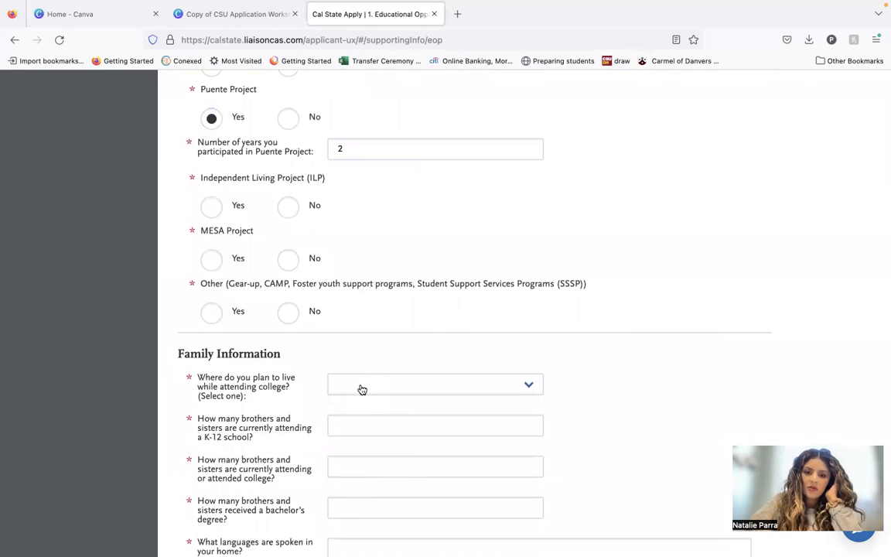
scroll(360, 388, down, 3)
scroll(360, 384, up, 5)
scroll(272, 101, up, 2)
scroll(273, 101, down, 5)
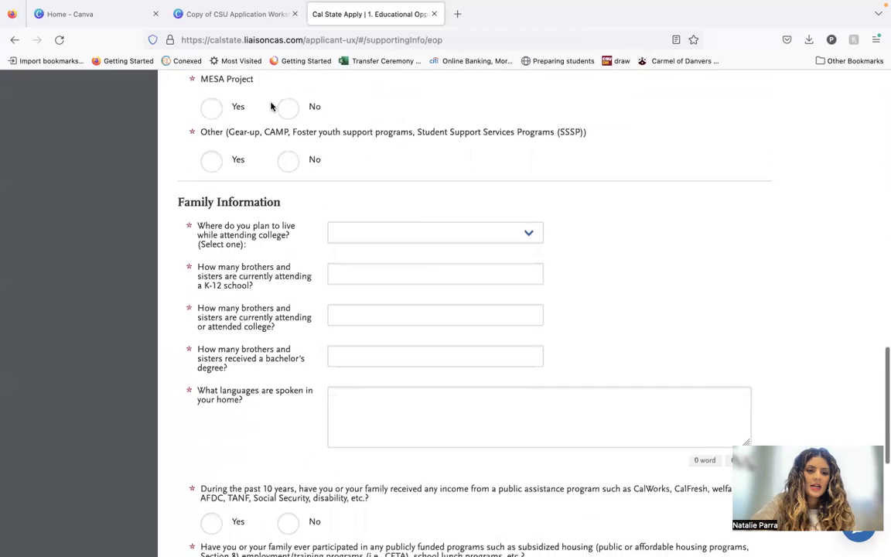
scroll(272, 109, down, 1)
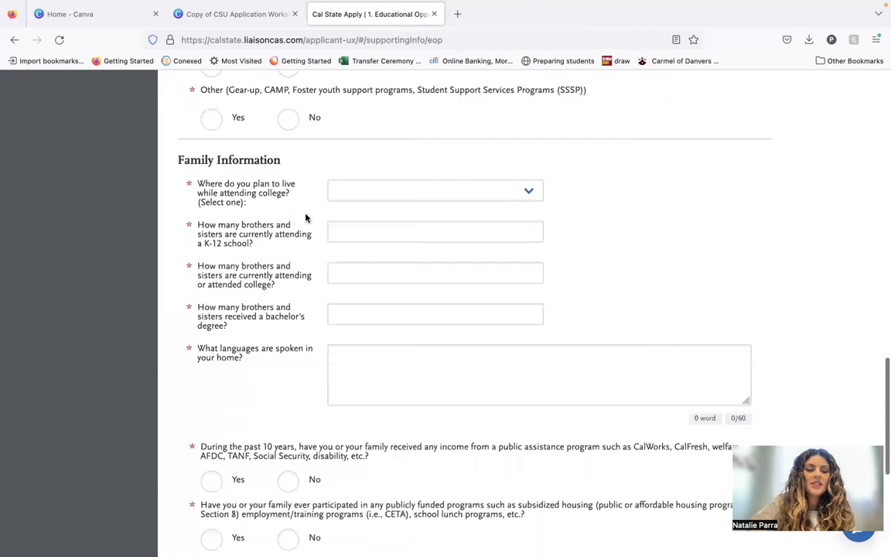
click(332, 186)
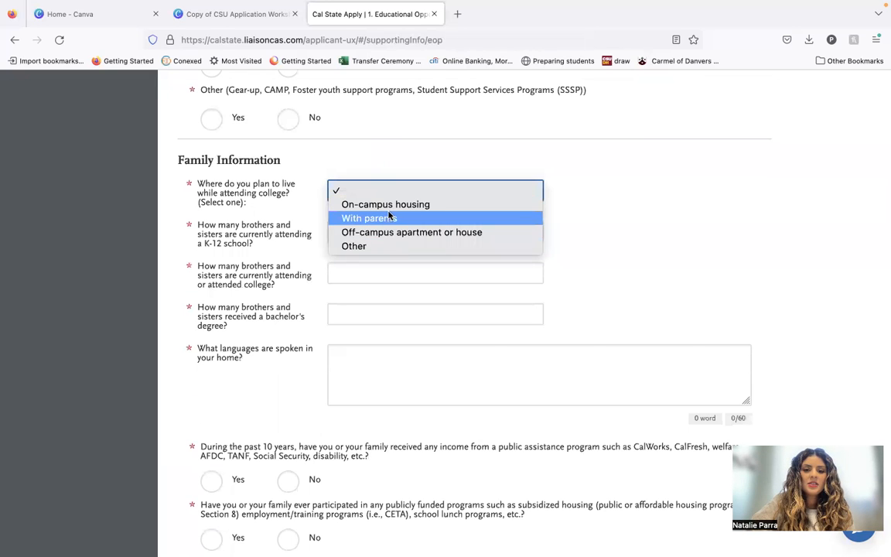
click(386, 209)
Enter the sibling counts: 3 attending K-12 school, 0 attending or having attended college, and 0 with a bachelor's degree.
scroll(561, 338, down, 2)
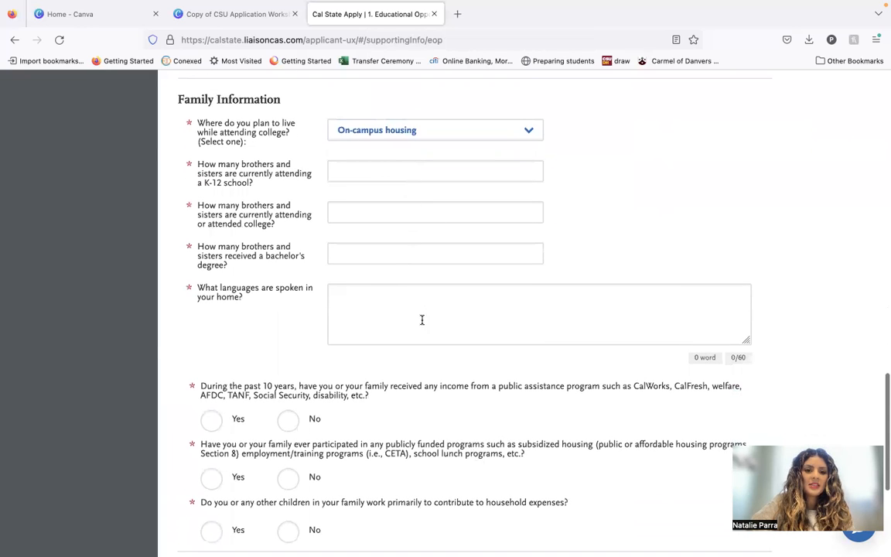
click(404, 178)
text(3)
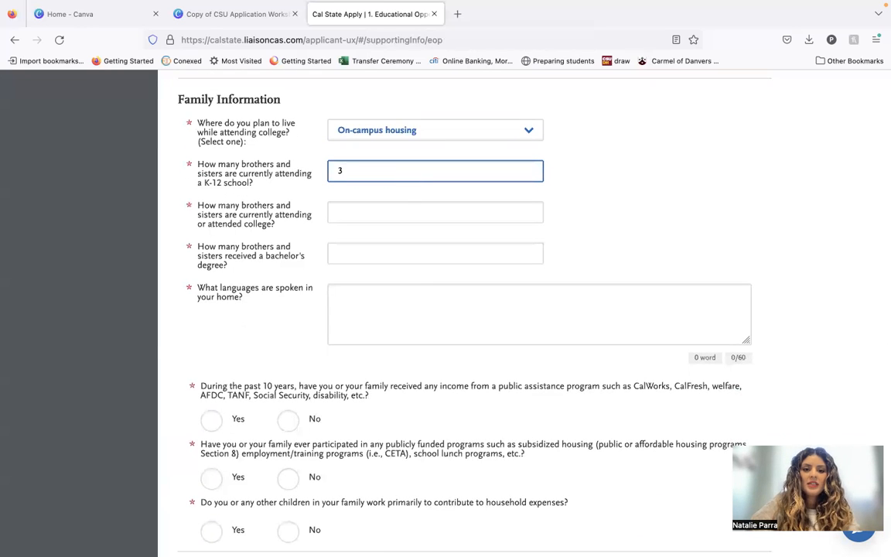
scroll(414, 275, down, 1)
click(422, 169)
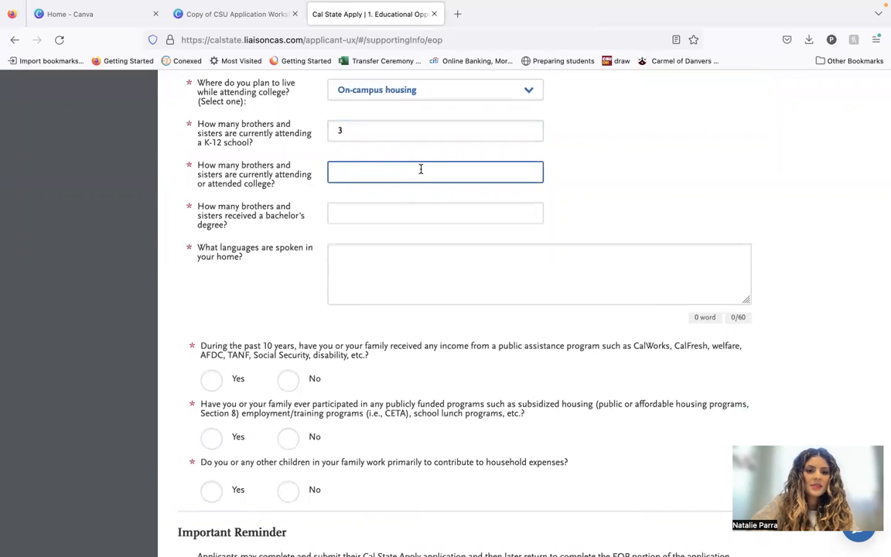
text(0)
scroll(421, 169, down, 1)
click(369, 168)
text(0)
Enter "Spanish, English" as the languages spoken in the home.
scroll(369, 196, down, 1)
click(370, 216)
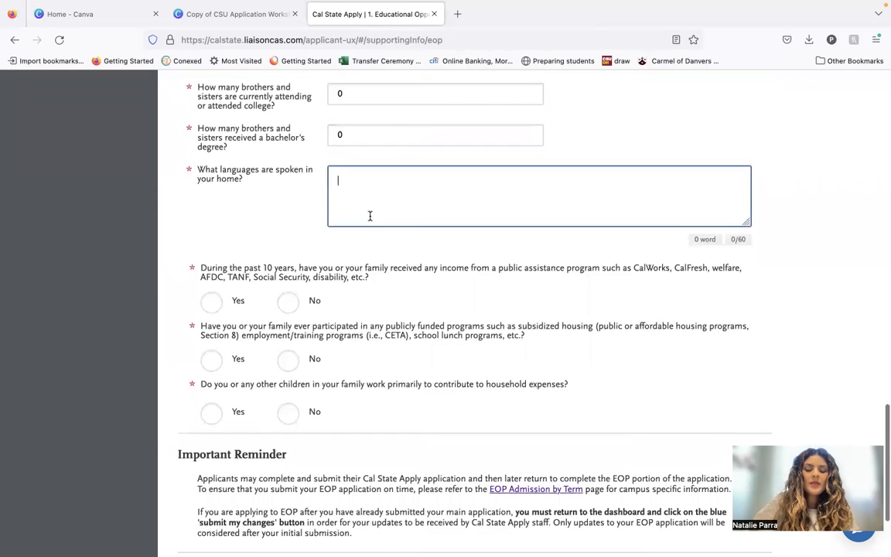
text(SPA)
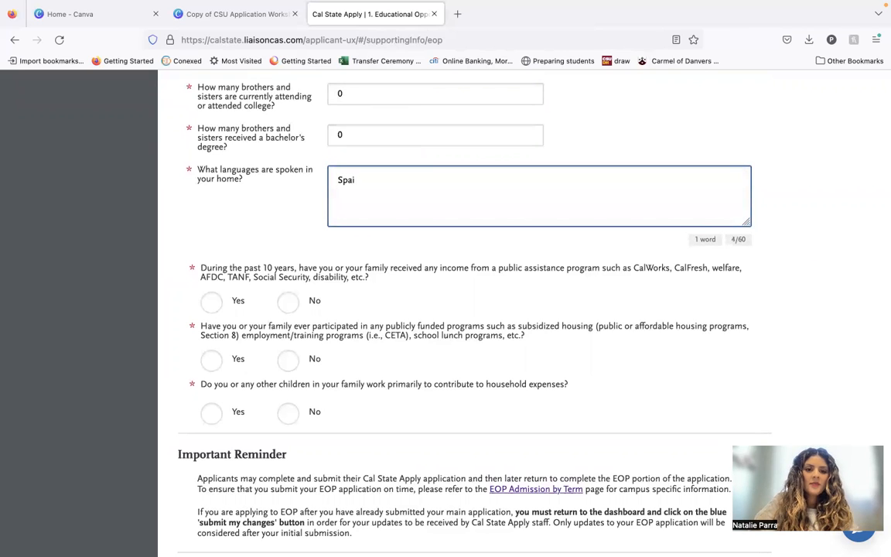
text(nish, English)
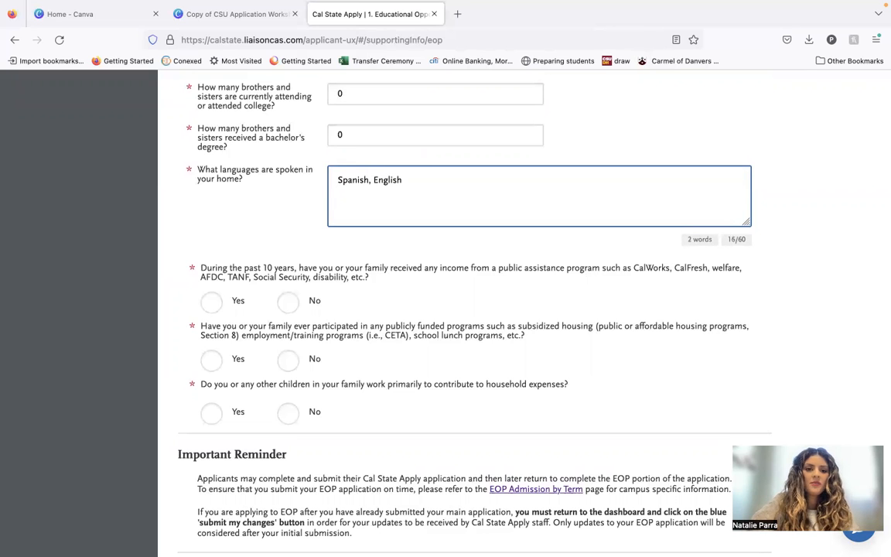
Answer Yes to family income from public assistance in the past 10 years, with 10 years and SSI as the type of aid.
scroll(328, 119, down, 4)
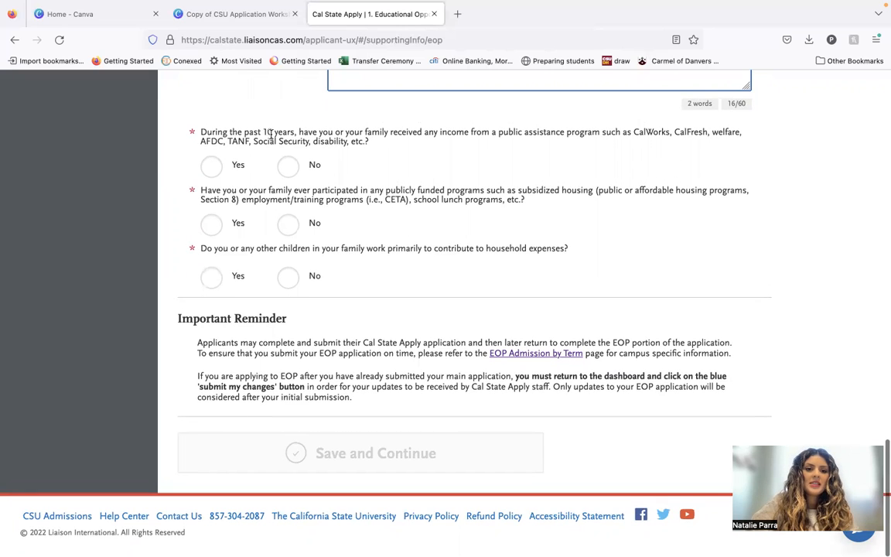
click(214, 166)
scroll(252, 234, down, 1)
click(369, 142)
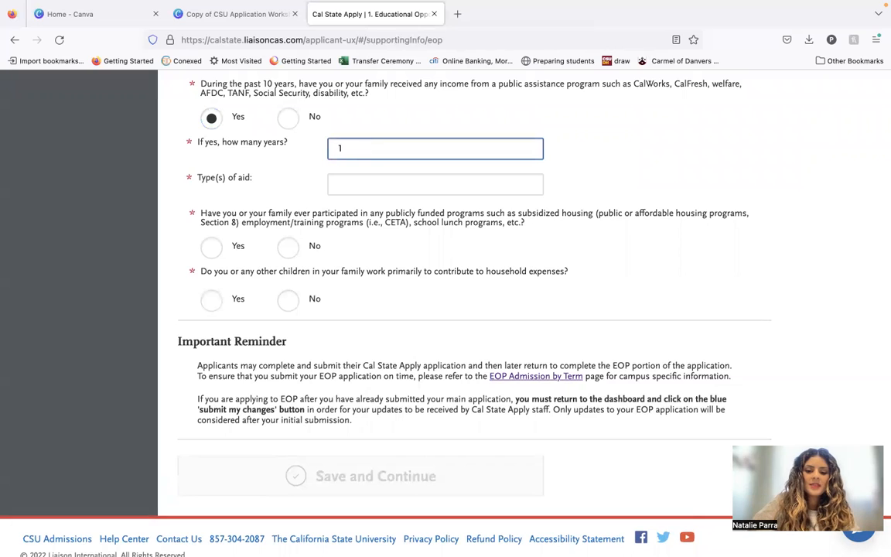
click(393, 181)
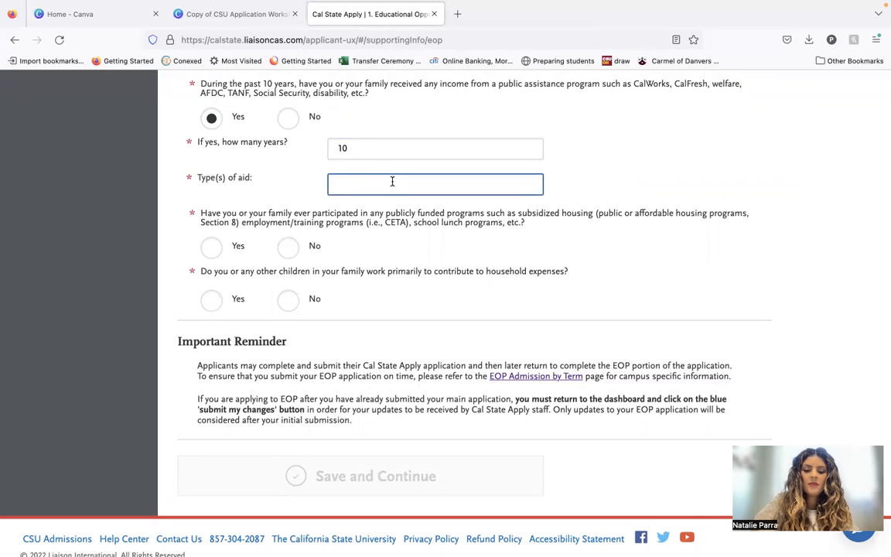
click(404, 265)
scroll(404, 265, down, 1)
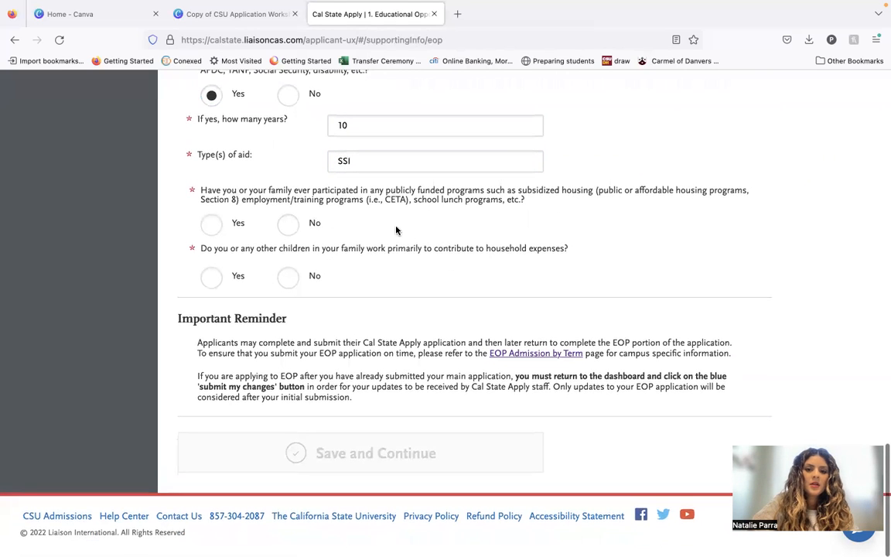
Answer Yes to participation in publicly funded programs and list "Section 8, school lunch program".
click(211, 224)
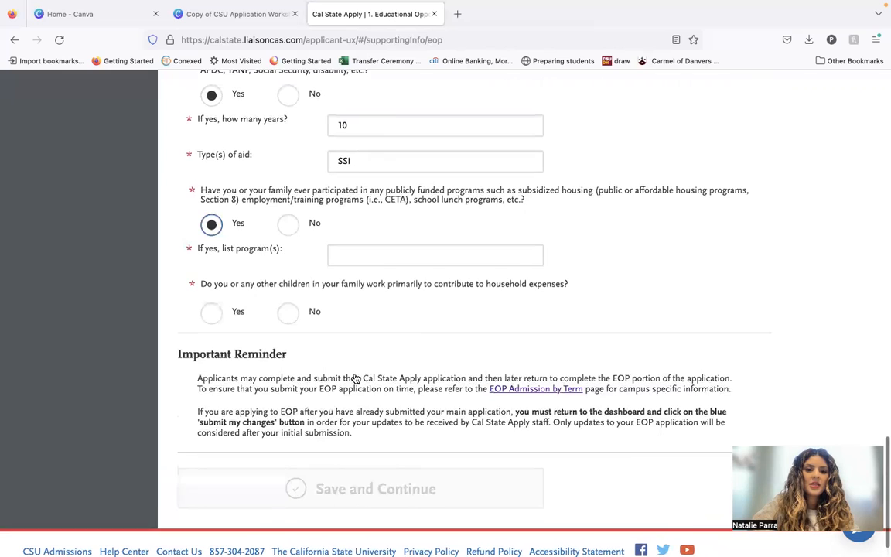
scroll(354, 378, down, 1)
click(365, 220)
text(Section 8, school lu)
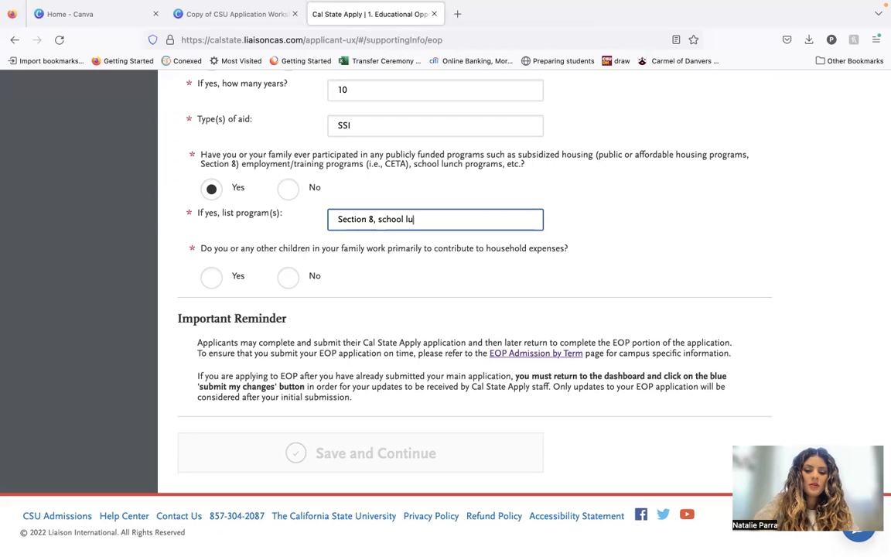
text(nch program)
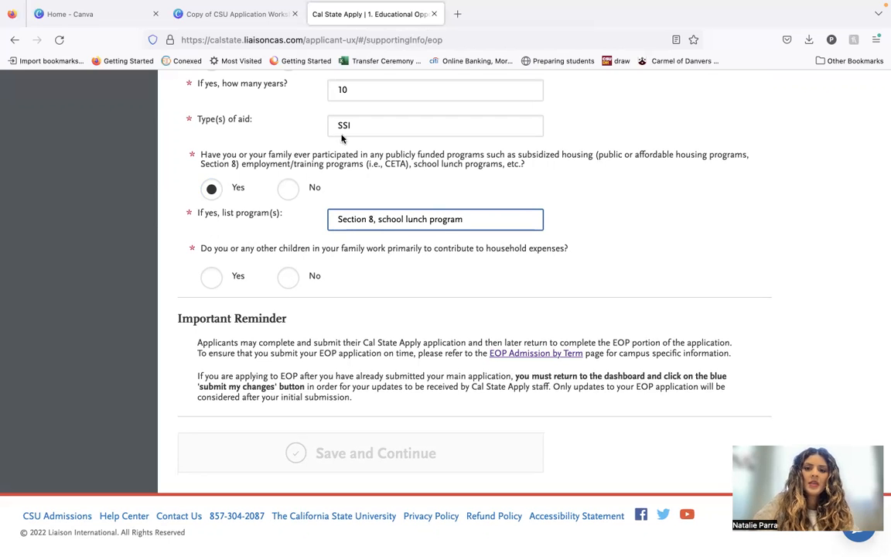
Add "WIC" to the list of publicly funded programs, after the school lunch program.
scroll(405, 235, down, 1)
text(,)
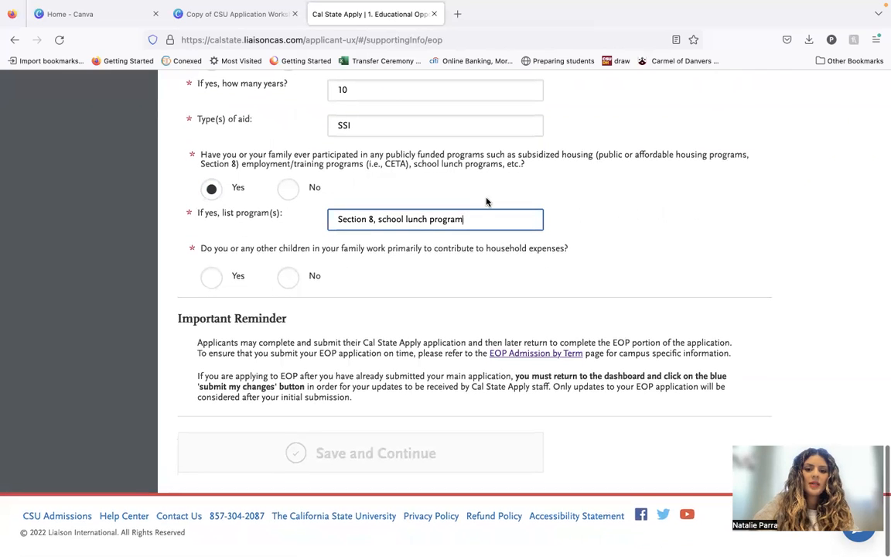
text( WIC)
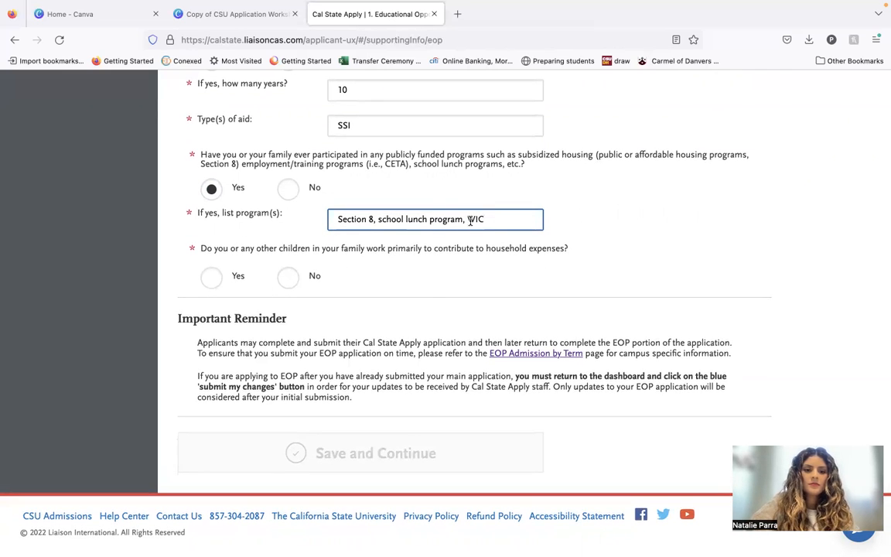
click(437, 293)
Answer Yes to children working for household expenses, explaining "I work 30 hours per week while in college to help pay rent, car insurance, groceries.".
scroll(437, 293, down, 1)
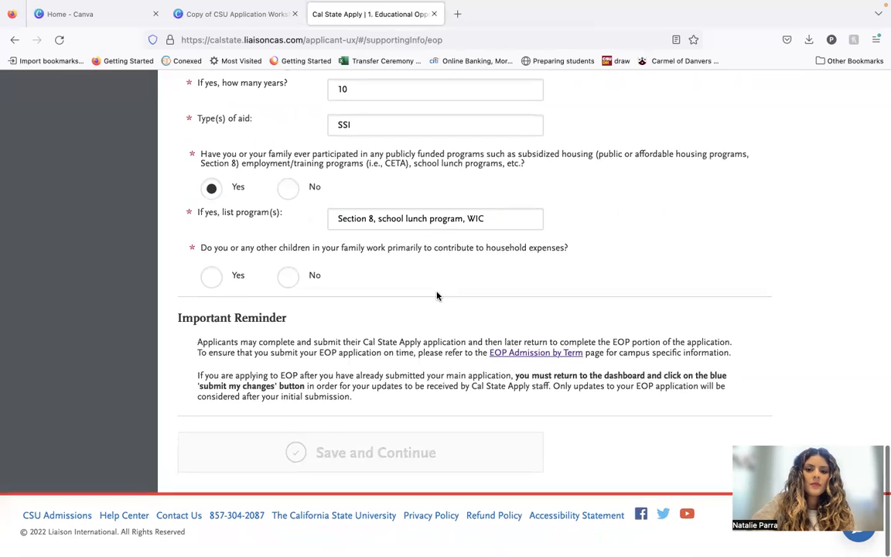
click(211, 278)
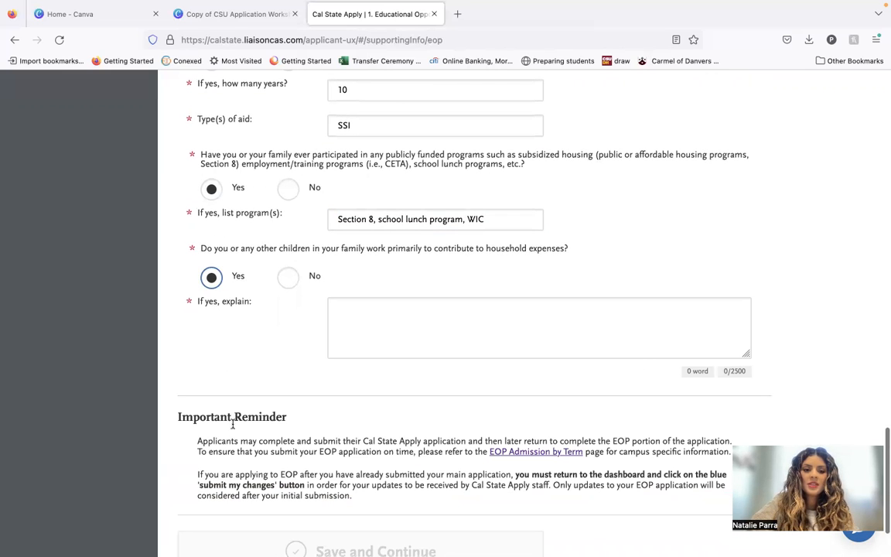
click(382, 340)
text(I )
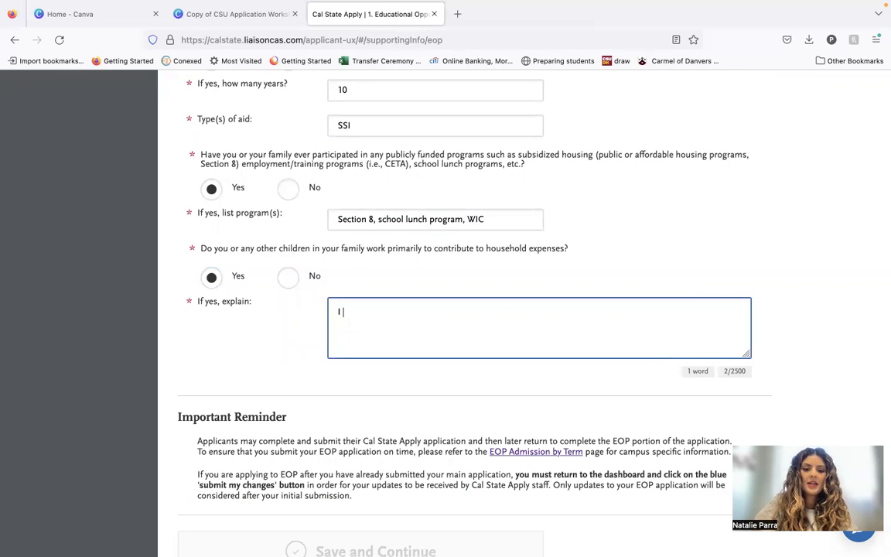
text(work 30 hour)
key(BackSpace)
key(BackSpace)
text(ours per)
key(BackSpace)
text(er week)
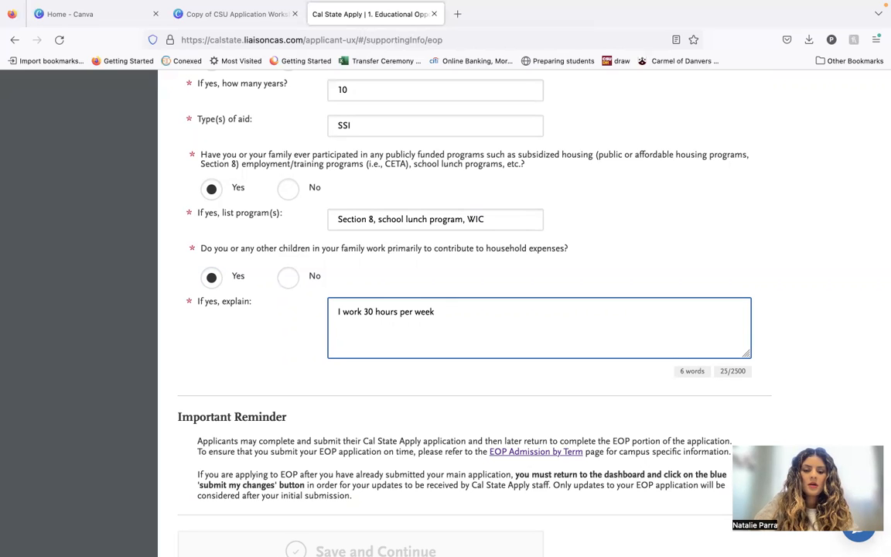
text( while in college to help pay rent, ca)
key(BackSpace)
key(BackSpace)
key(BackSpace)
key(BackSpace)
text(insurance, groceries.)
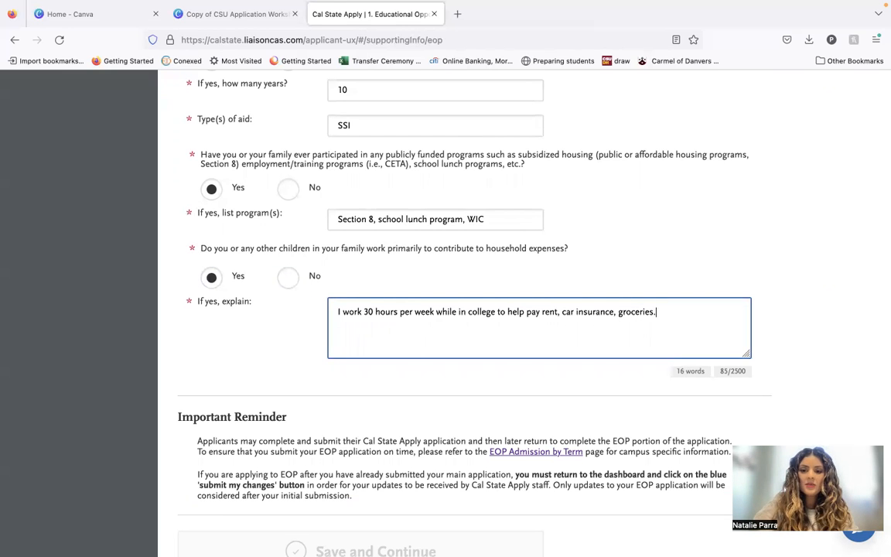
Answer No for the Independent Living Project, MESA Project, Other, Talent Search or EOC, Upward Bound and AVID program questions.
scroll(317, 447, down, 3)
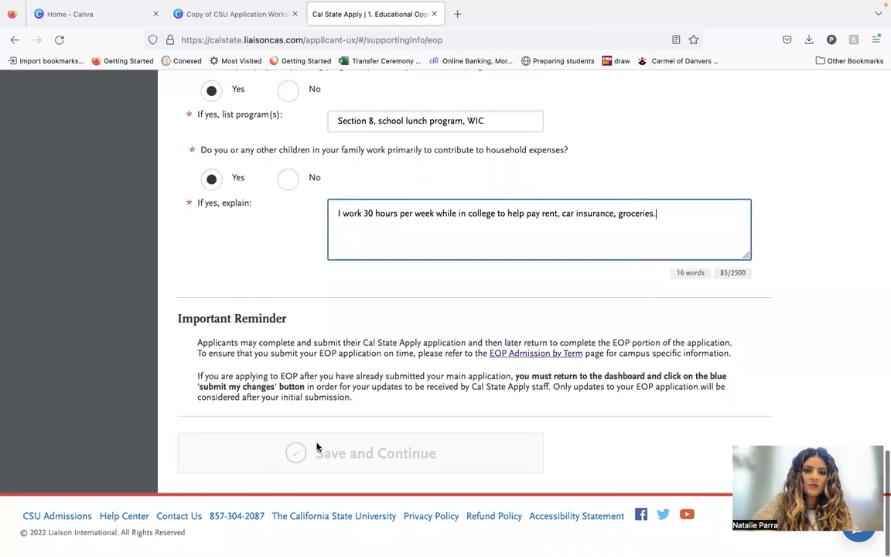
scroll(317, 446, up, 15)
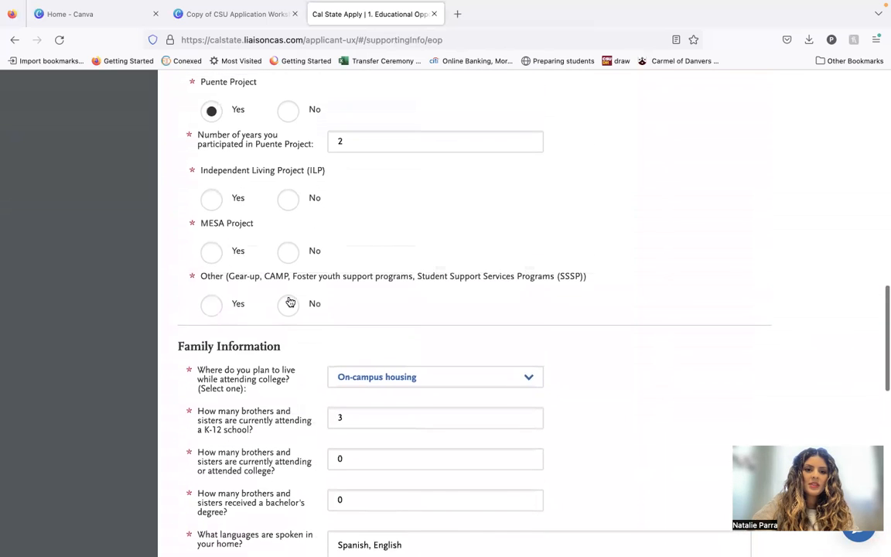
click(288, 199)
click(288, 252)
click(288, 305)
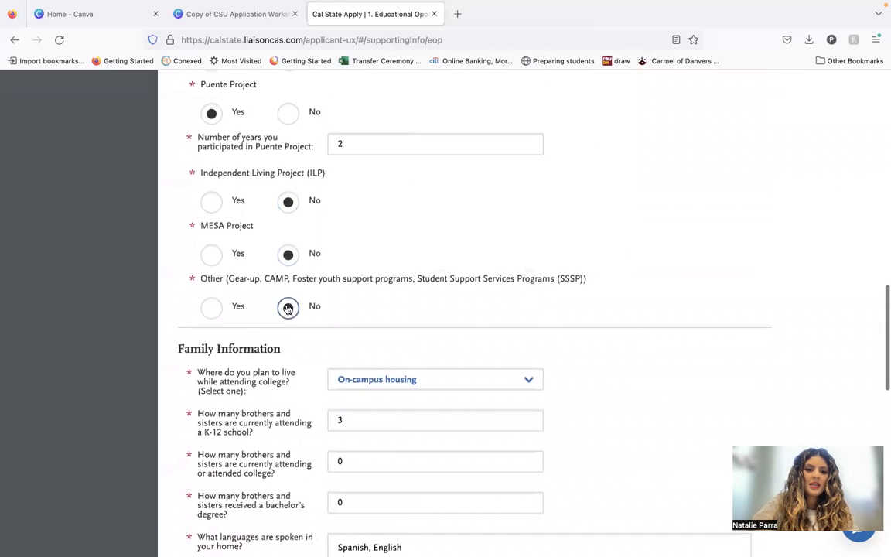
scroll(288, 308, up, 4)
click(290, 207)
click(289, 159)
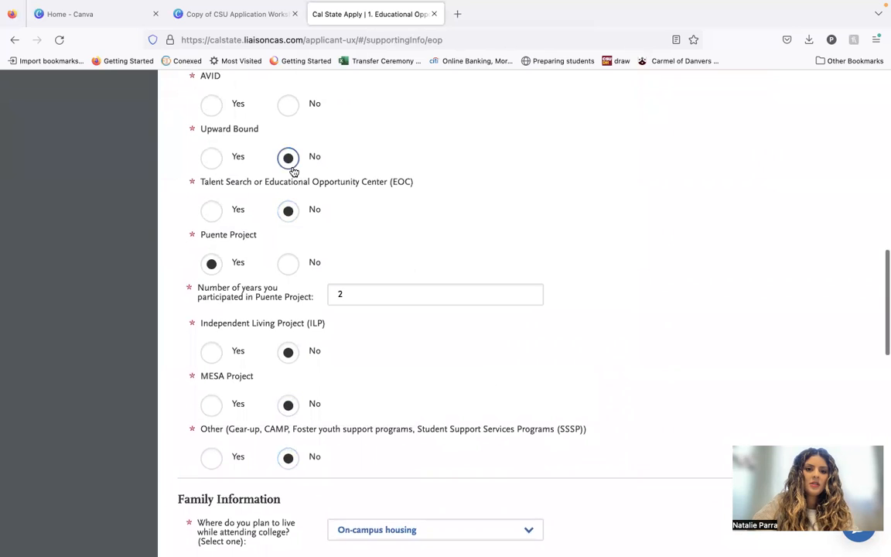
scroll(293, 171, up, 2)
click(291, 164)
Save the Educational Opportunity Program section and continue to the EOP Parent/Guardian Information & Financial Status section.
scroll(298, 309, down, 20)
click(311, 439)
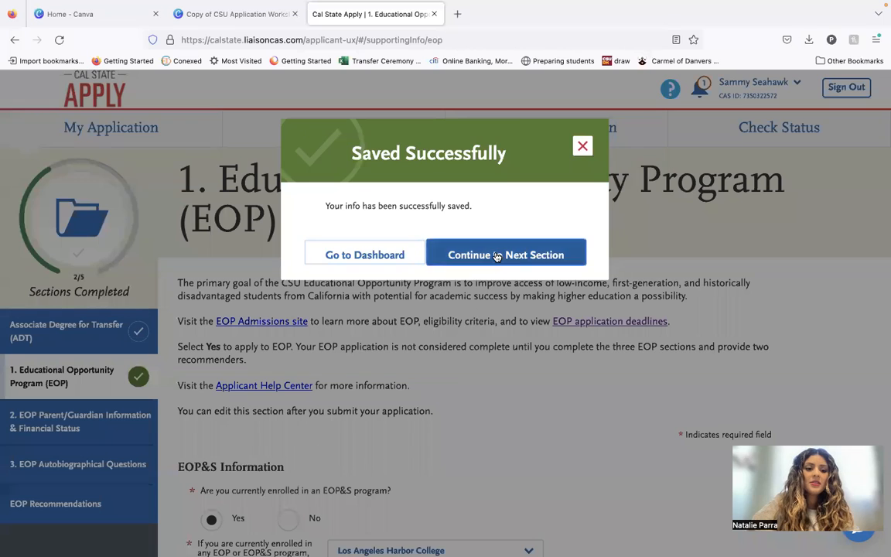
click(497, 256)
Answer Yes to having completed the EOP Family Information page and being ready to continue the EOP application.
scroll(101, 352, down, 2)
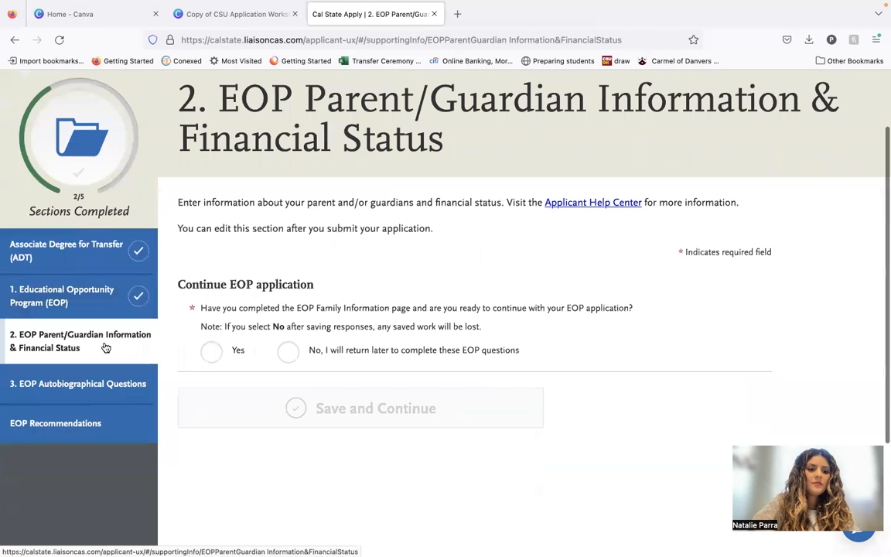
scroll(318, 483, down, 1)
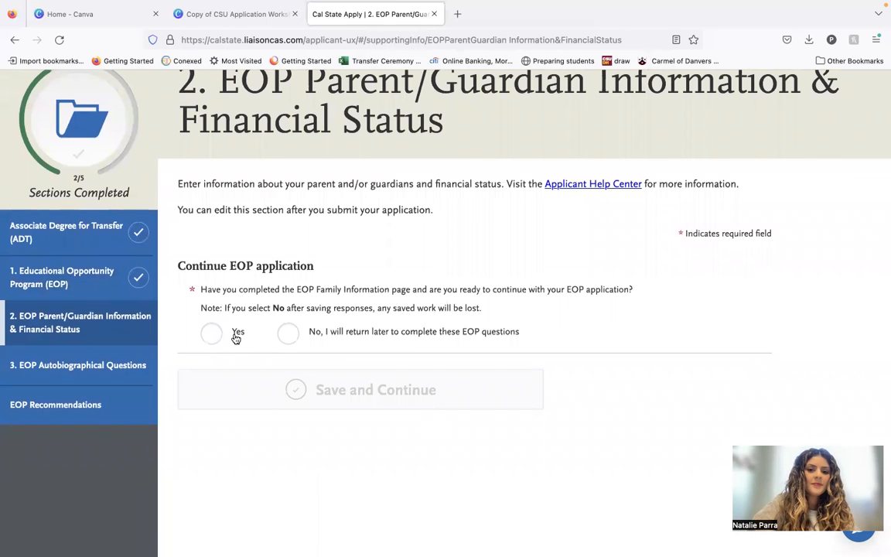
click(211, 333)
Review the required parent/guardian, independence and financial status questions, including the income and household size fields.
scroll(227, 298, down, 3)
scroll(306, 398, down, 3)
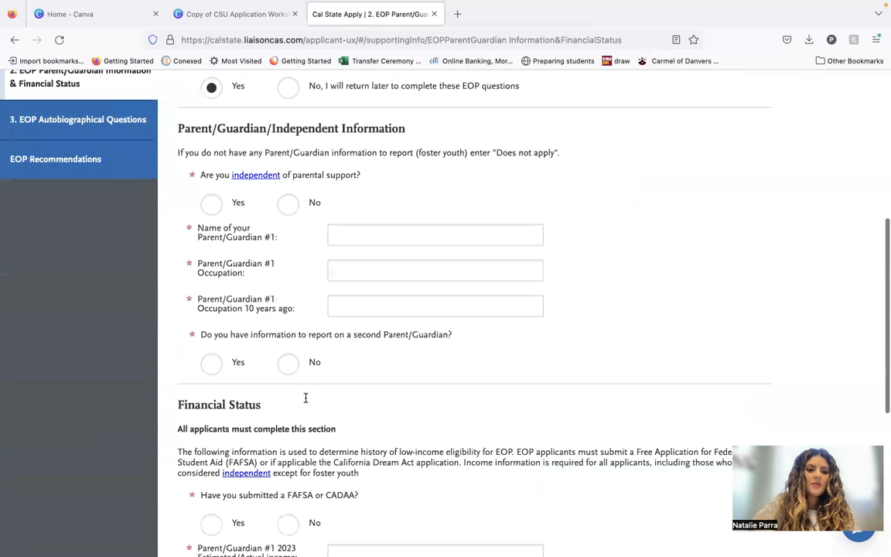
scroll(282, 171, down, 1)
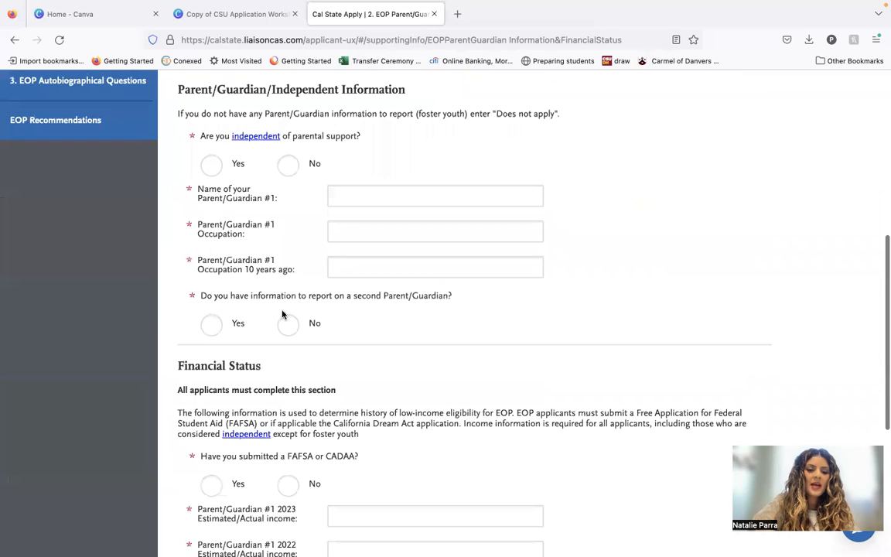
scroll(284, 317, down, 5)
scroll(283, 325, down, 3)
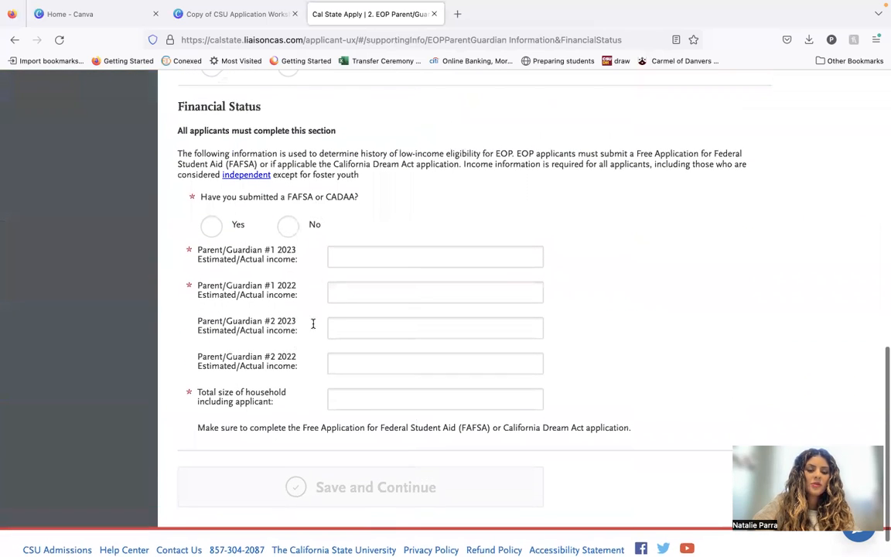
scroll(309, 425, up, 3)
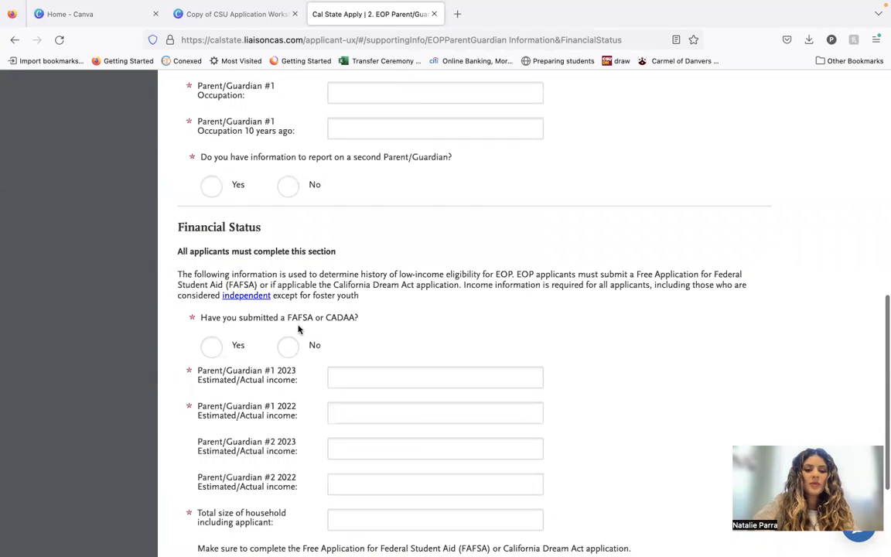
scroll(286, 325, up, 5)
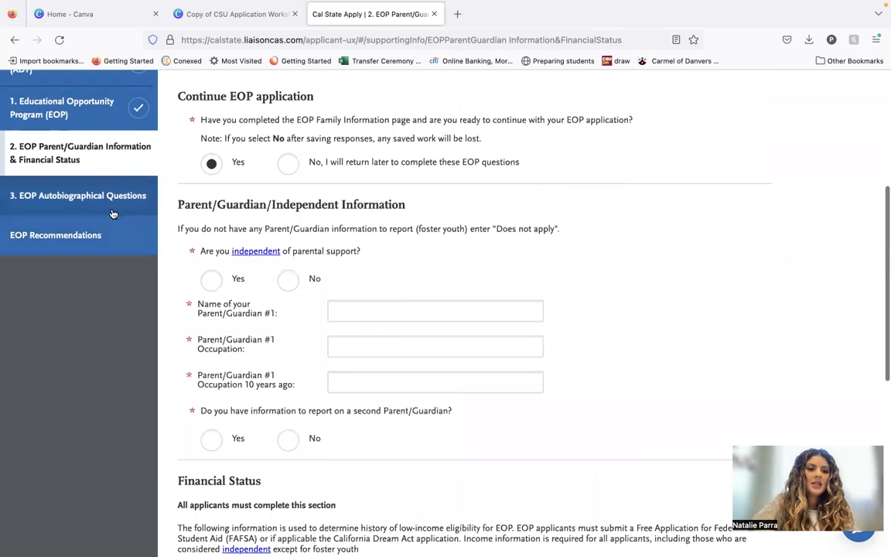
Open the EOP Autobiographical Questions section and answer Yes to being ready to continue the EOP application.
click(111, 202)
scroll(349, 371, down, 2)
click(226, 325)
Review the autobiographical prompts on economic background, college motivation, academic background, activities and work experience, and additional information.
scroll(241, 383, down, 5)
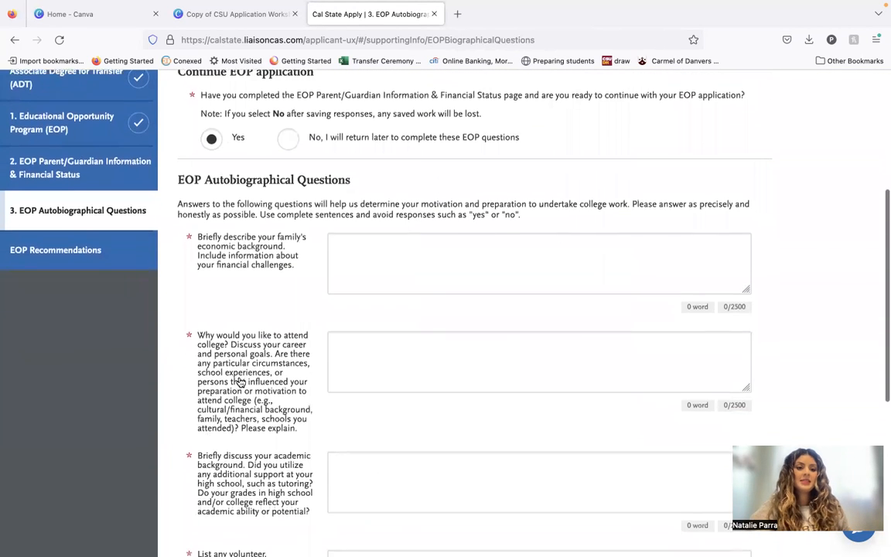
scroll(239, 381, down, 1)
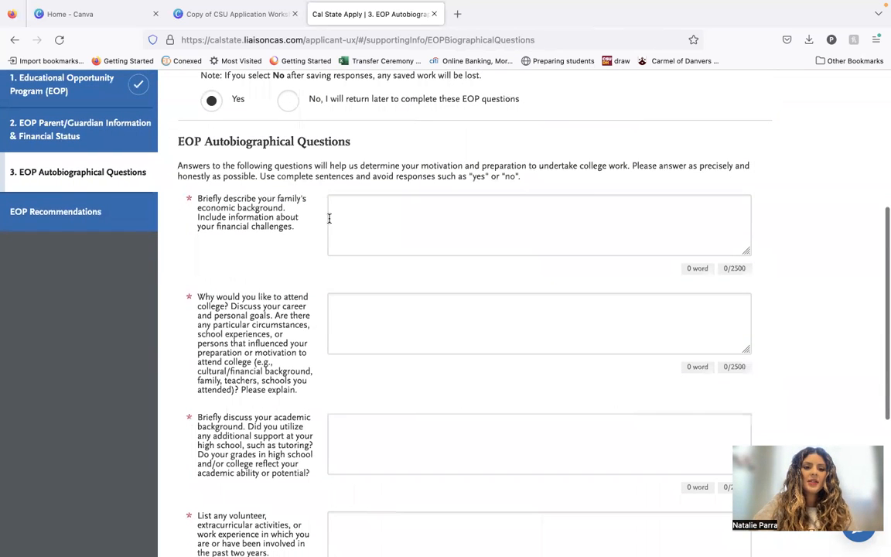
scroll(331, 219, down, 2)
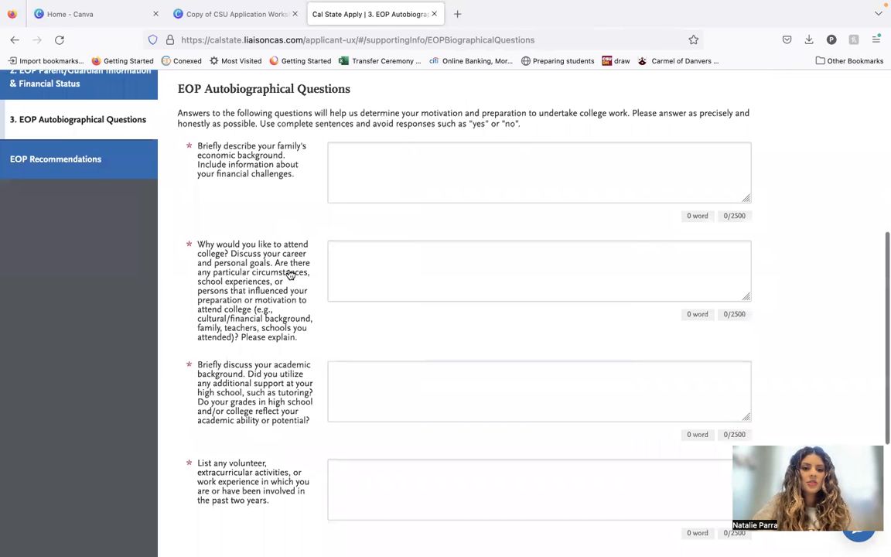
scroll(290, 275, down, 4)
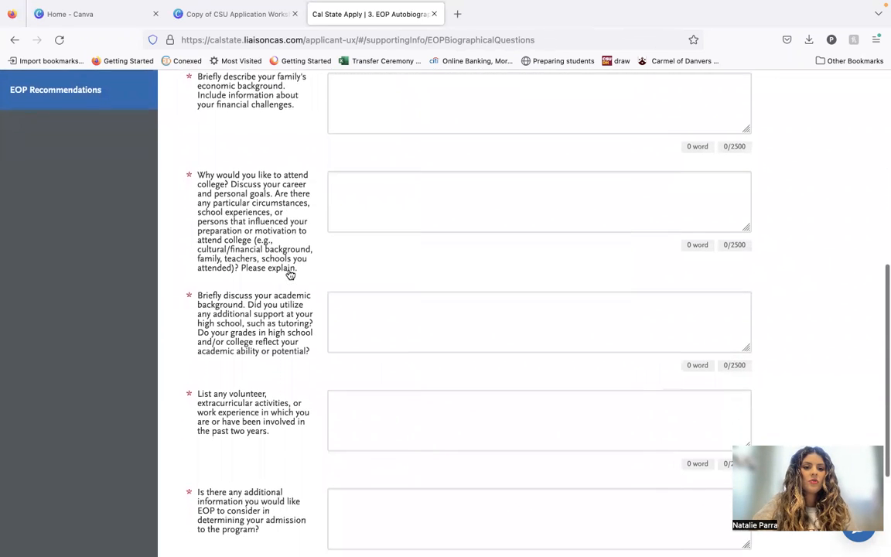
scroll(288, 270, down, 1)
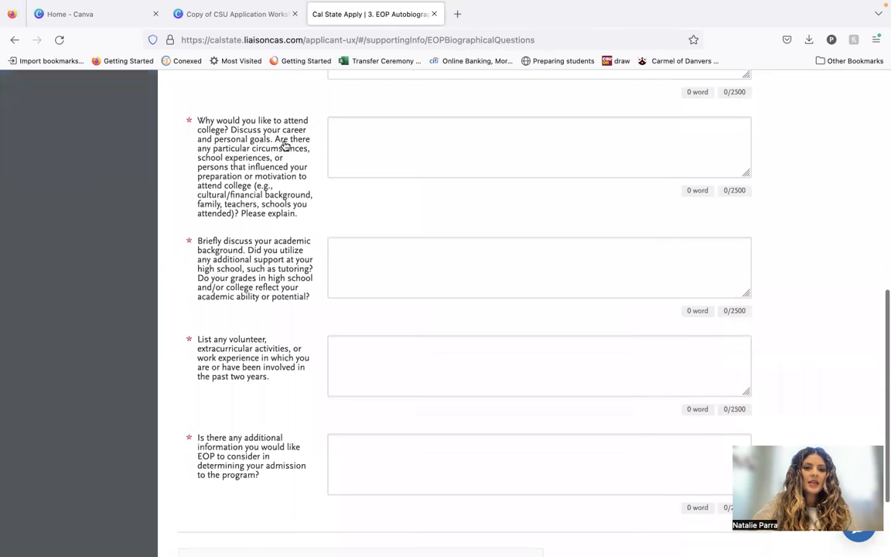
scroll(263, 252, down, 2)
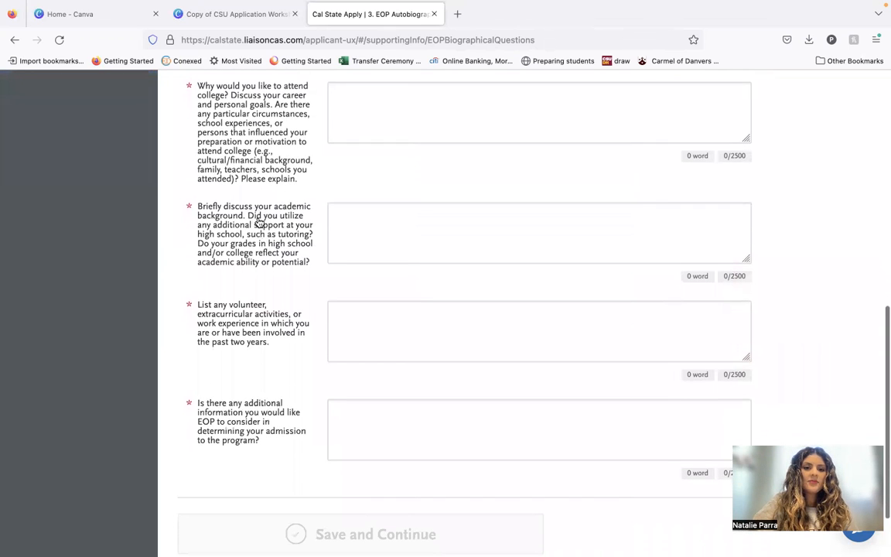
scroll(234, 283, down, 1)
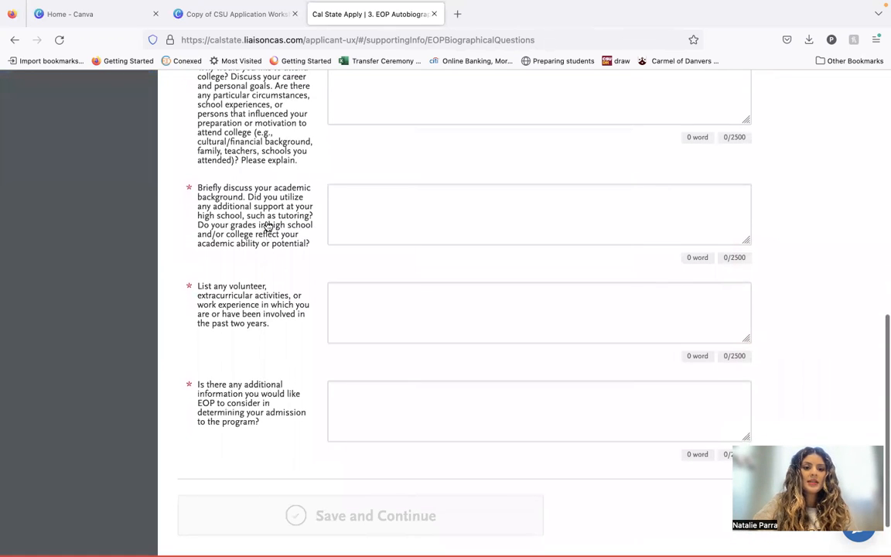
scroll(273, 256, down, 3)
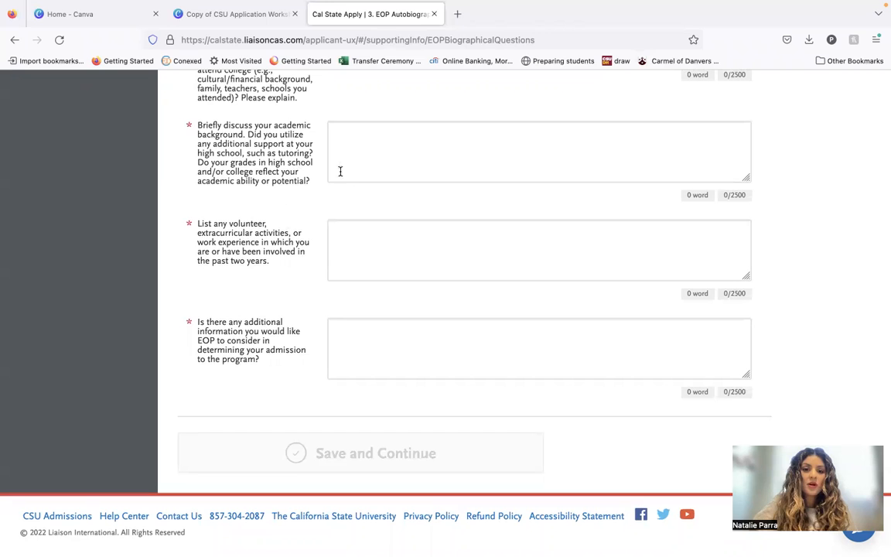
scroll(404, 179, down, 1)
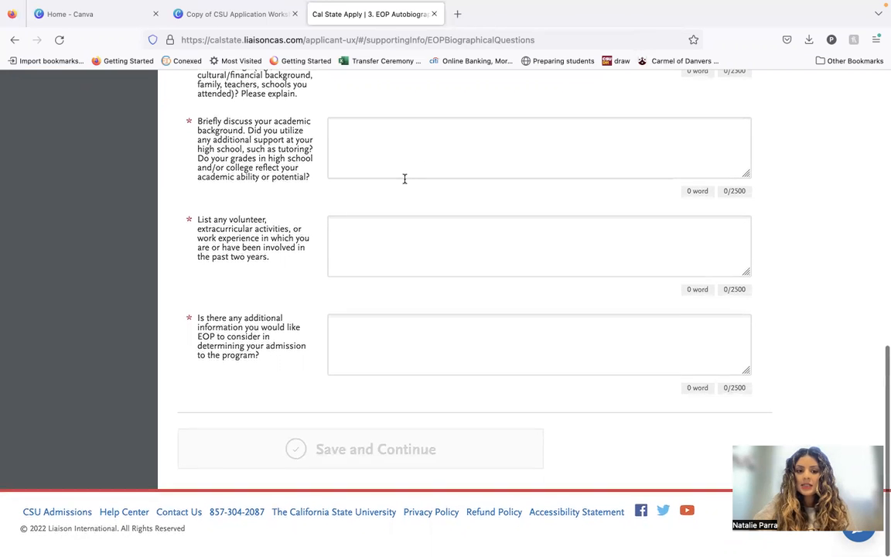
scroll(404, 178, up, 1)
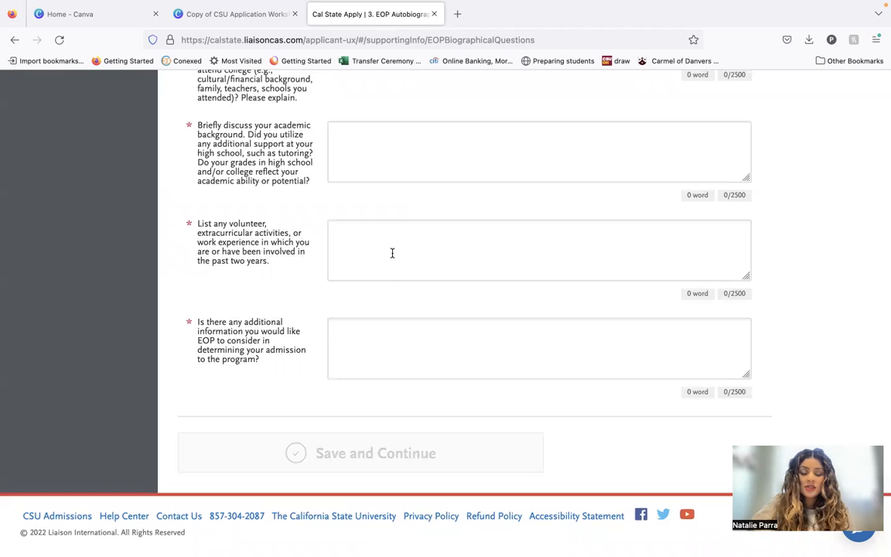
scroll(402, 273, down, 1)
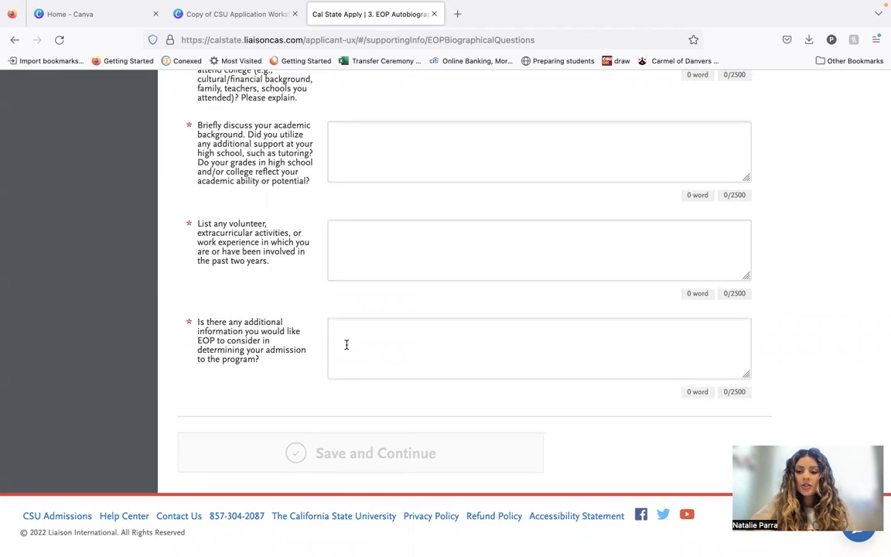
scroll(347, 345, up, 8)
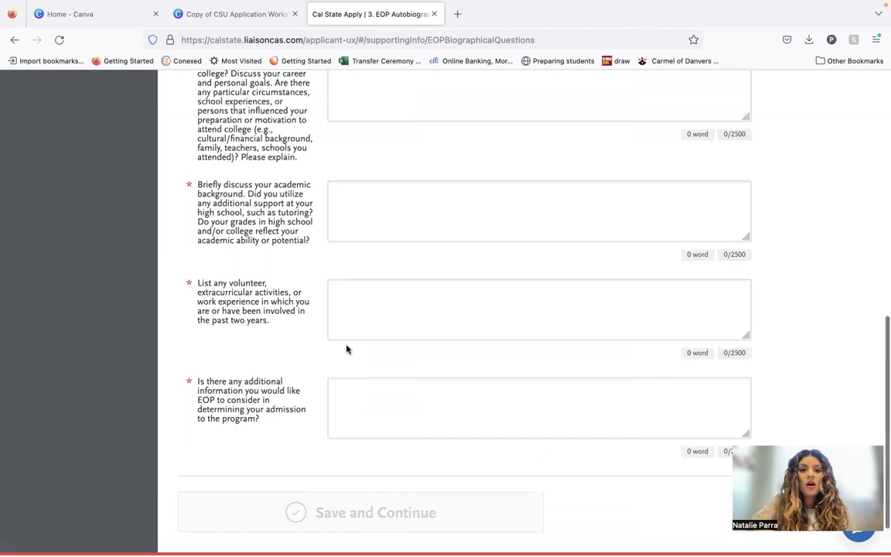
scroll(347, 349, up, 1)
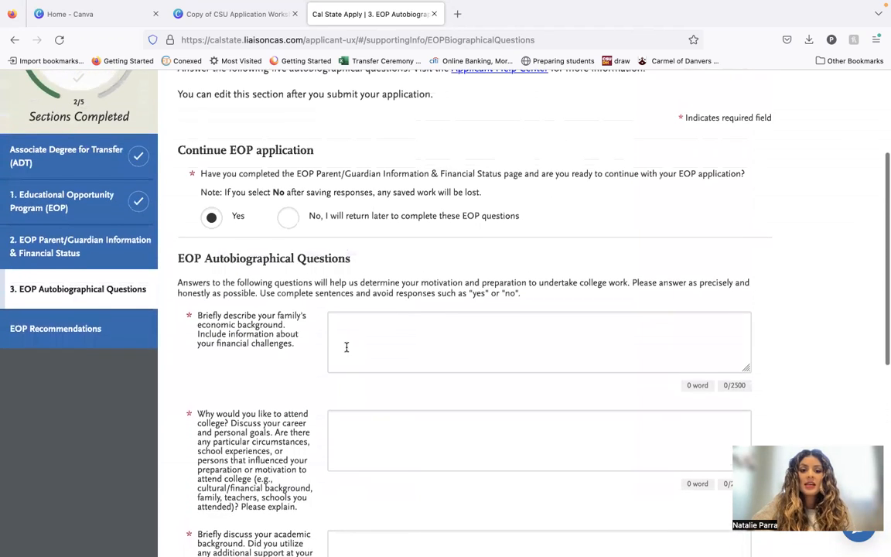
scroll(346, 347, down, 8)
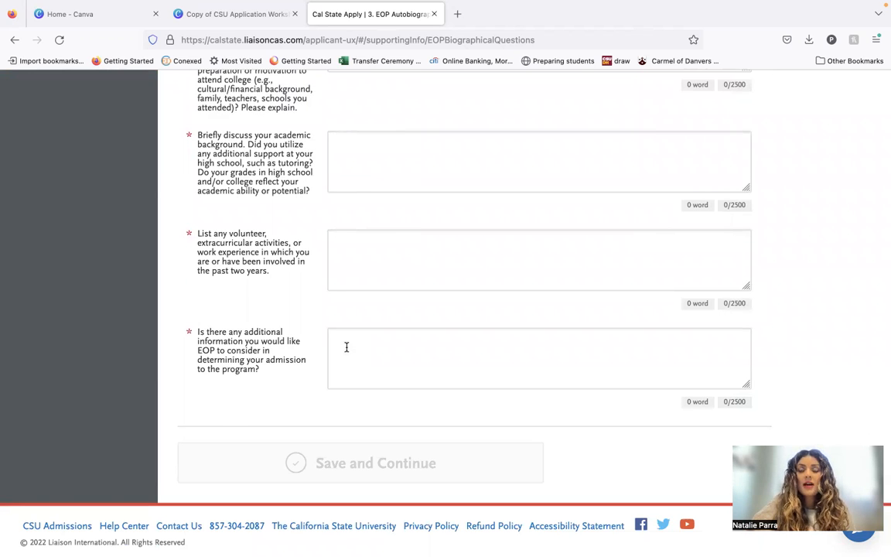
scroll(346, 348, up, 5)
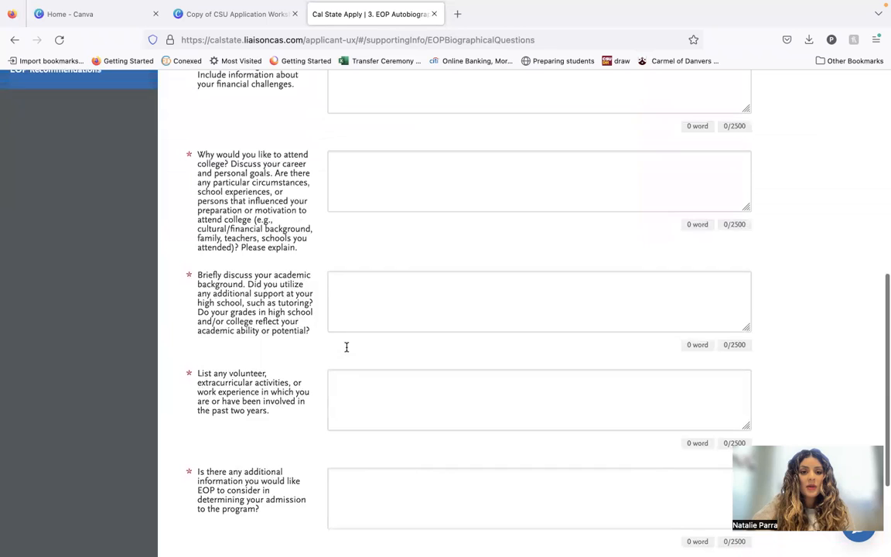
scroll(347, 352, up, 2)
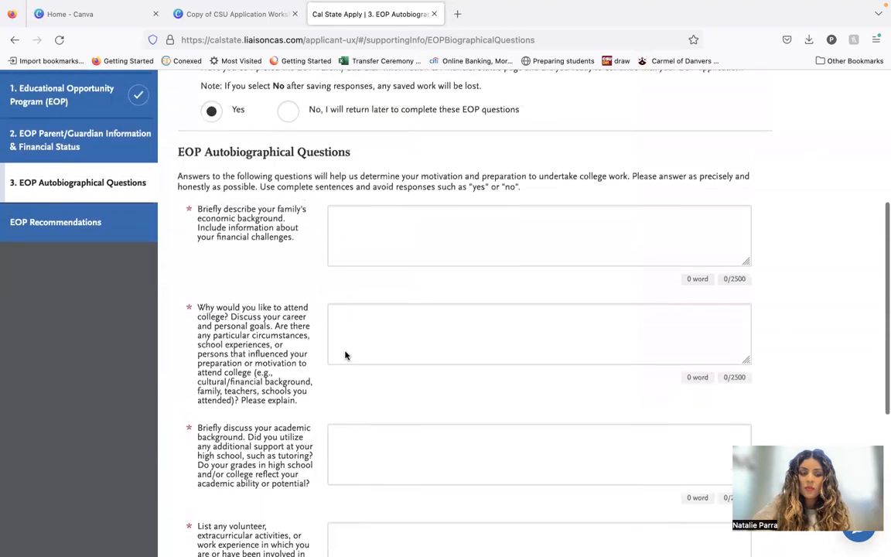
Open the EOP Recommendations section and start creating an EOP recommendation request.
click(118, 232)
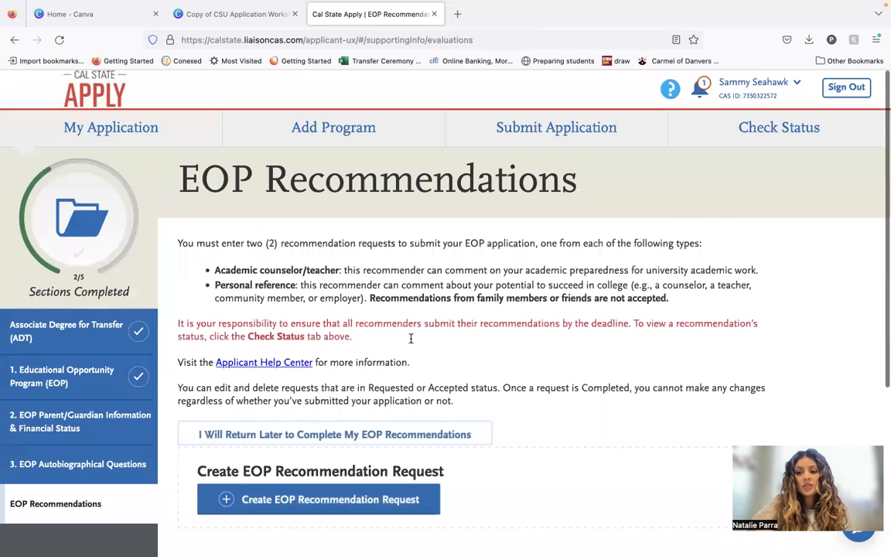
scroll(410, 342, down, 4)
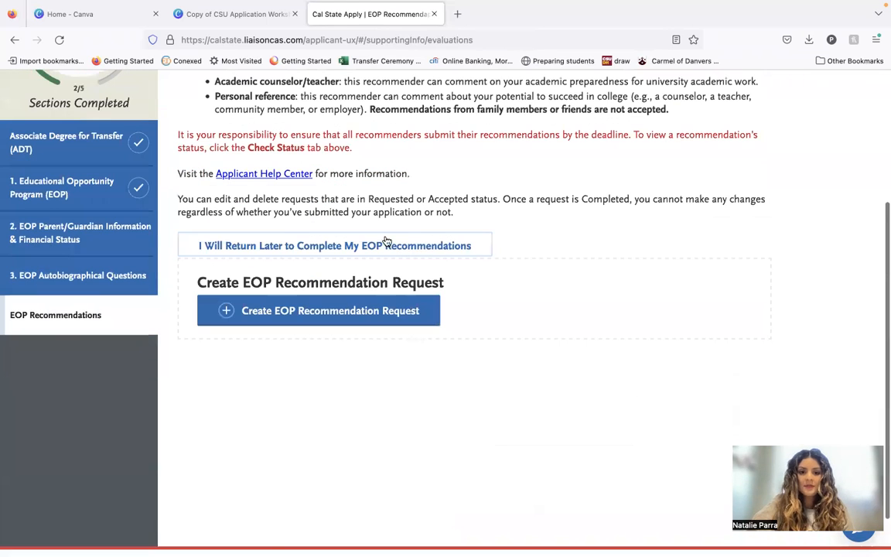
click(385, 311)
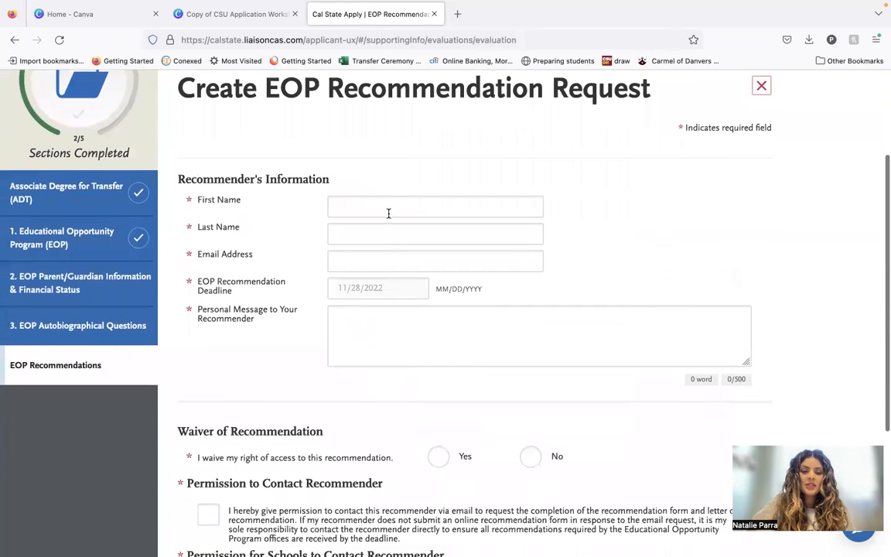
Review the recommendation request form's recommender information, personal message, waiver and contact permission fields.
scroll(378, 418, down, 4)
scroll(379, 423, up, 3)
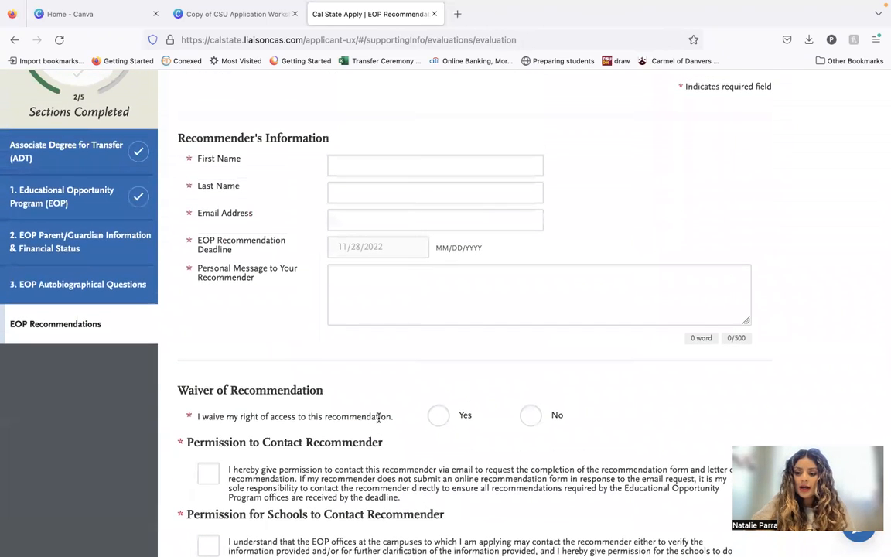
scroll(387, 402, down, 1)
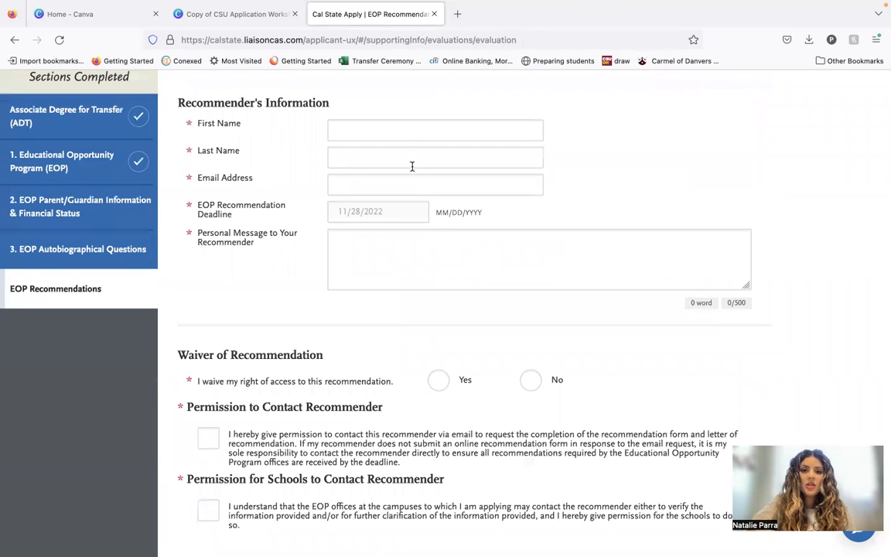
scroll(424, 352, down, 2)
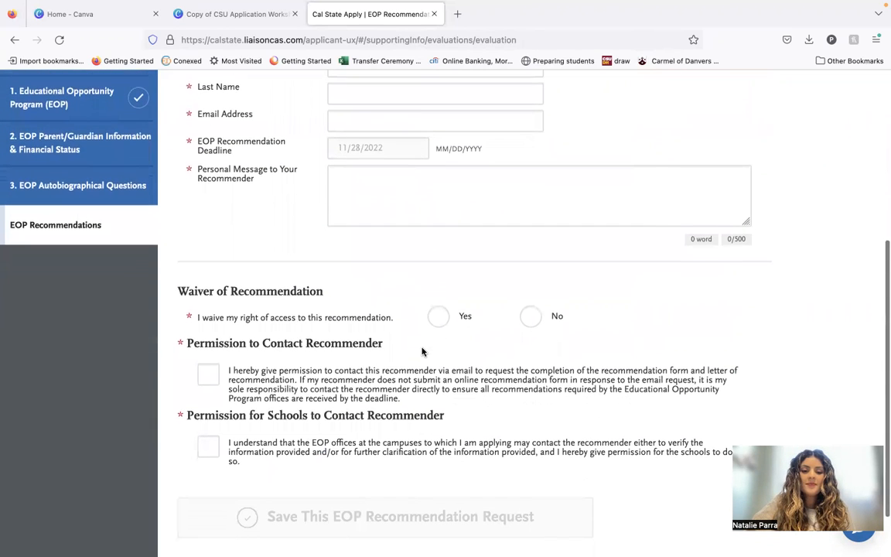
scroll(407, 101, up, 1)
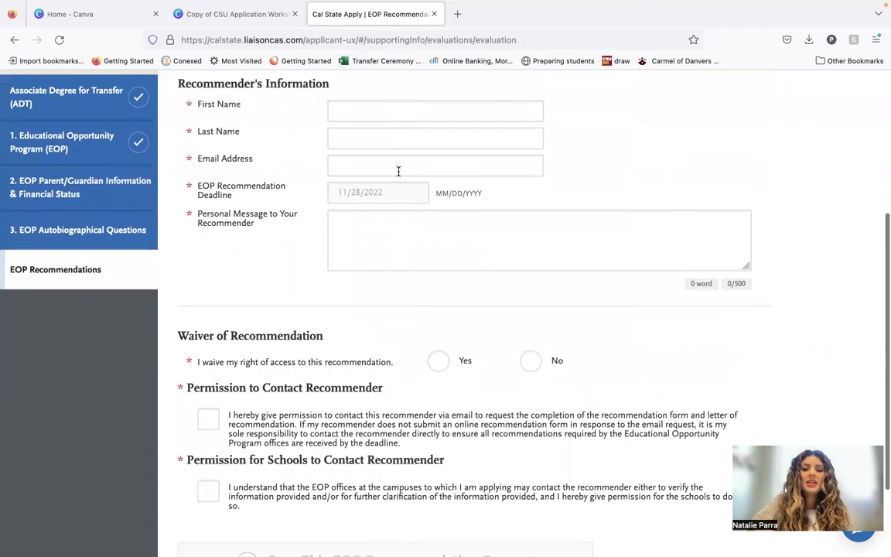
scroll(390, 353, down, 3)
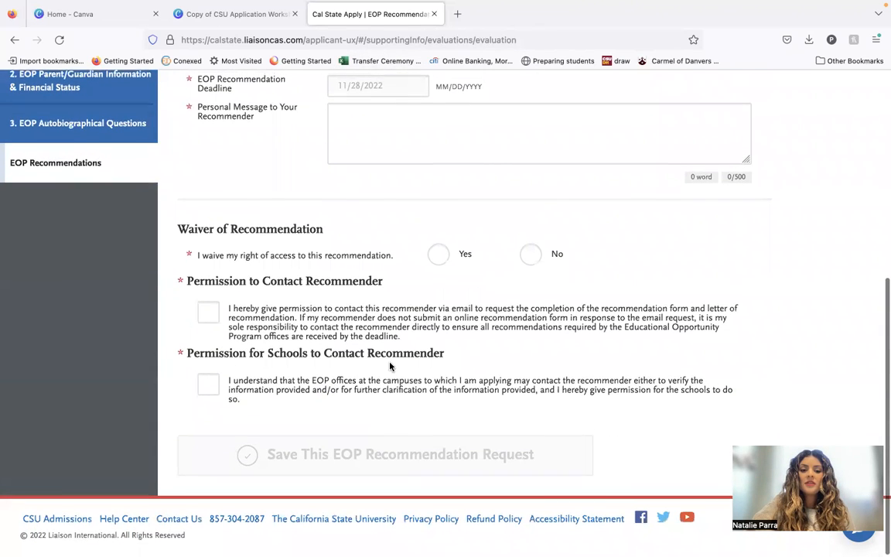
scroll(395, 442, up, 10)
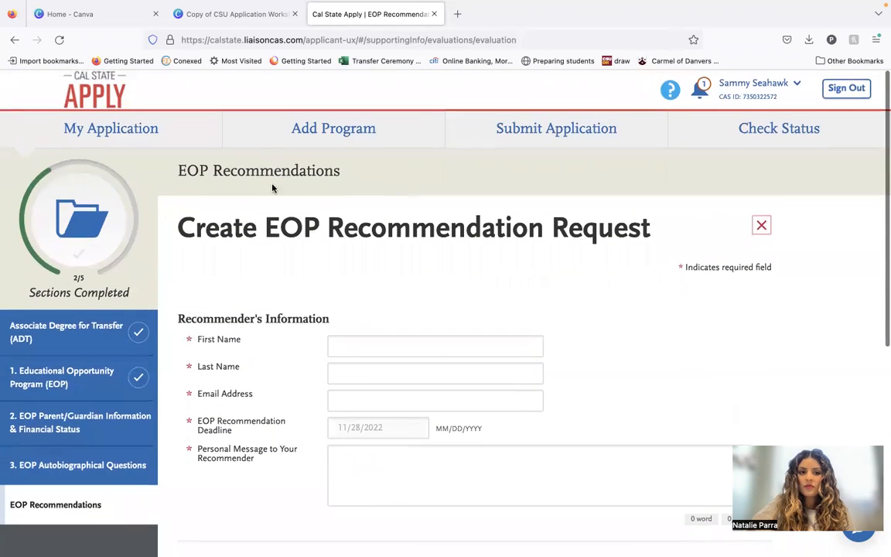
Return to the application dashboard and open the questions for Fullerton's Business Administration - Accounting program in Program Materials.
click(193, 120)
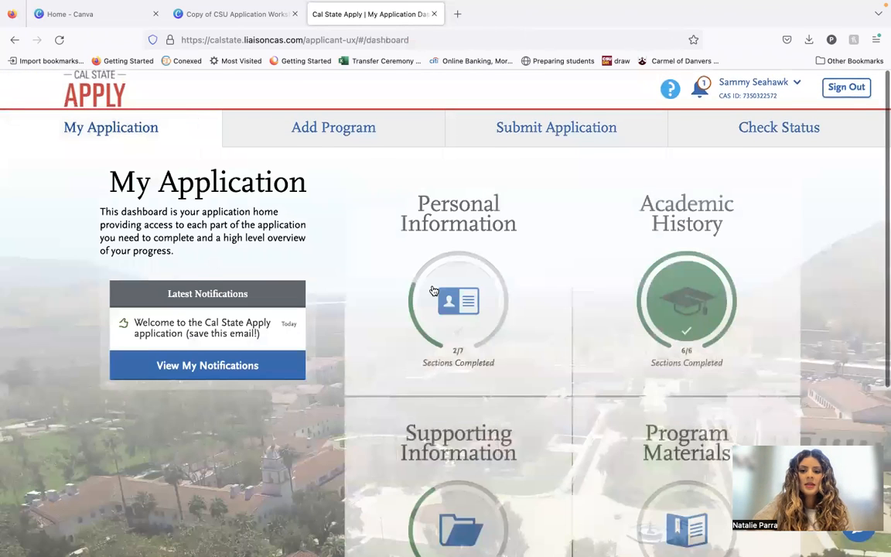
scroll(458, 318, down, 1)
scroll(472, 364, down, 3)
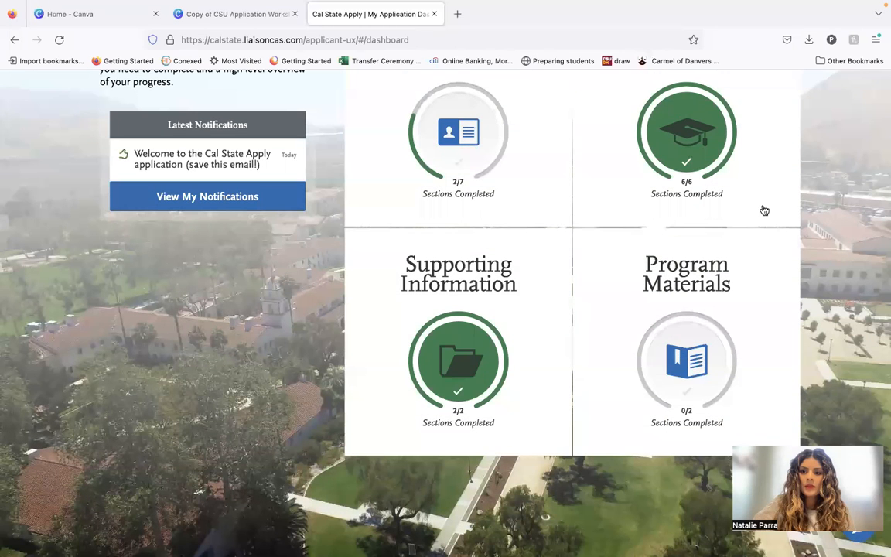
click(639, 313)
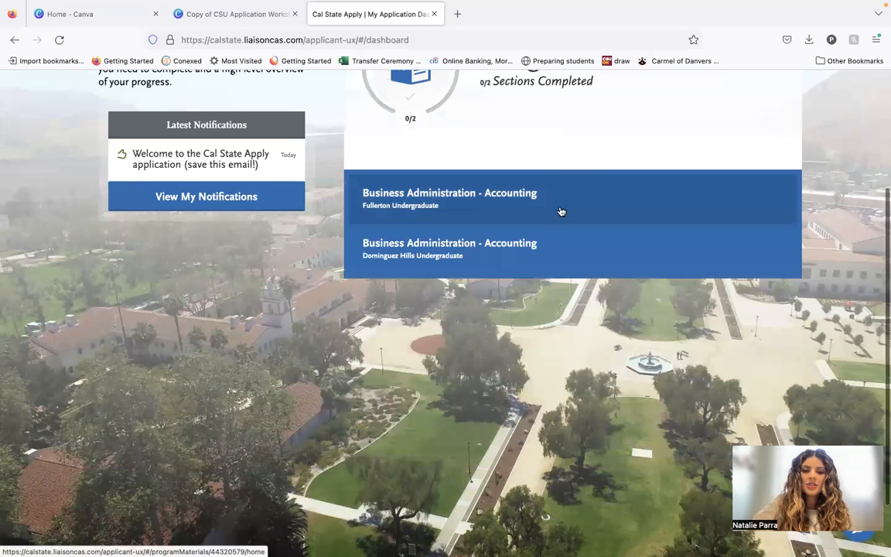
click(506, 199)
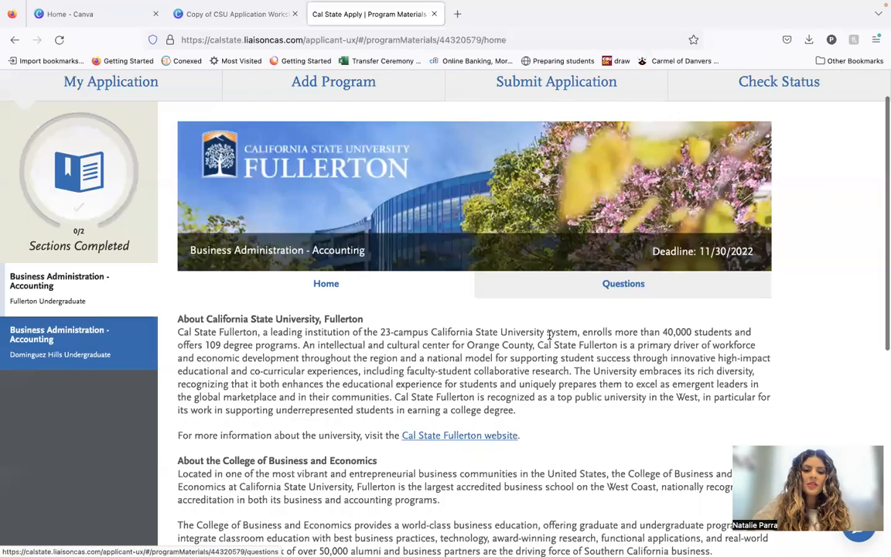
scroll(550, 335, down, 5)
scroll(550, 339, up, 2)
click(557, 85)
Acknowledge the CSU COVID-19 vaccine requirement in the Fullerton Undergraduate Questions and save the change for all of the school's programs.
scroll(527, 342, down, 2)
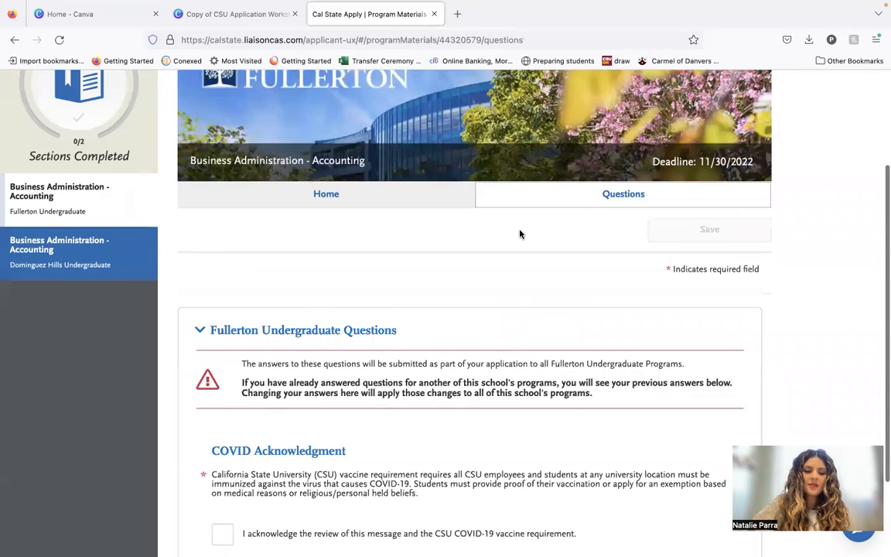
scroll(519, 235, down, 2)
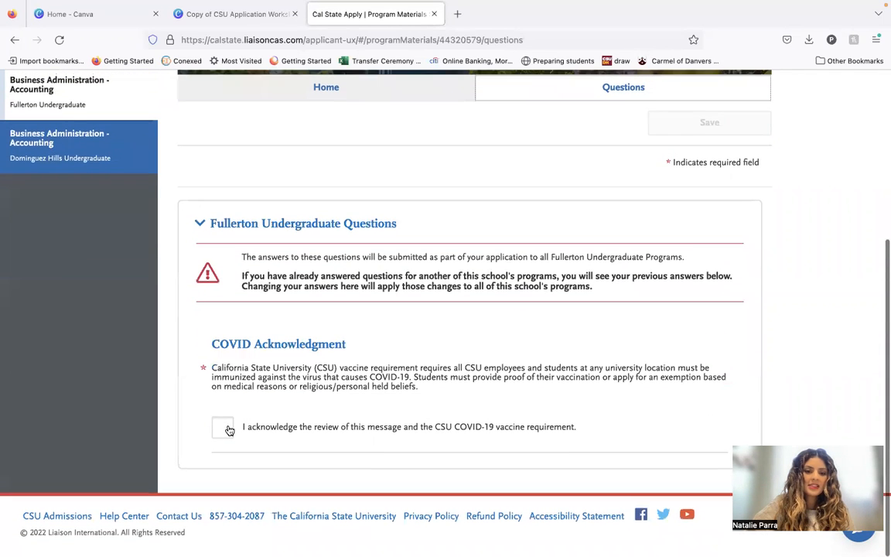
click(223, 425)
scroll(523, 355, up, 1)
scroll(523, 355, up, 2)
scroll(522, 354, down, 2)
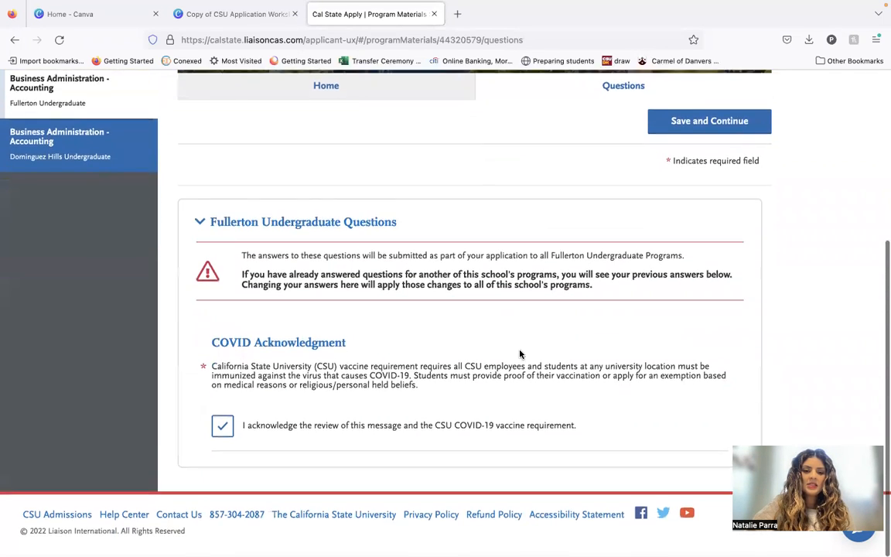
scroll(699, 239, up, 3)
click(699, 219)
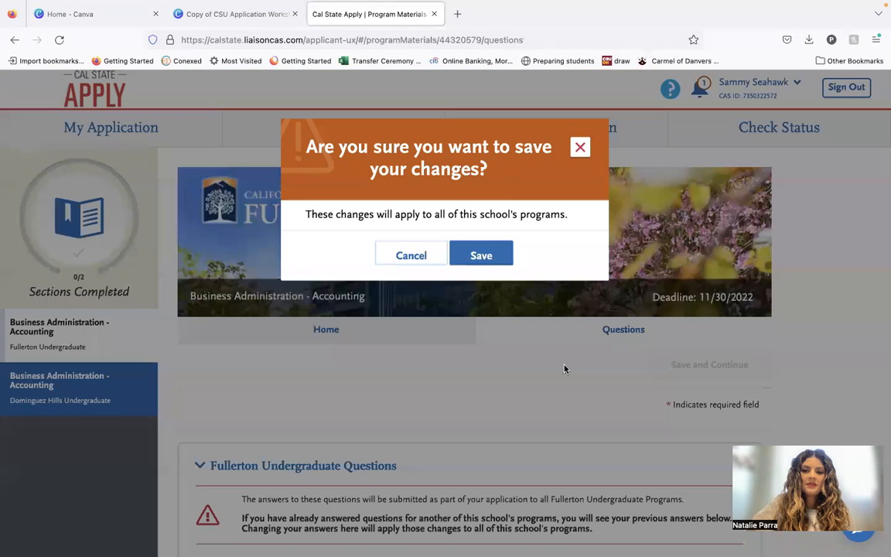
click(451, 263)
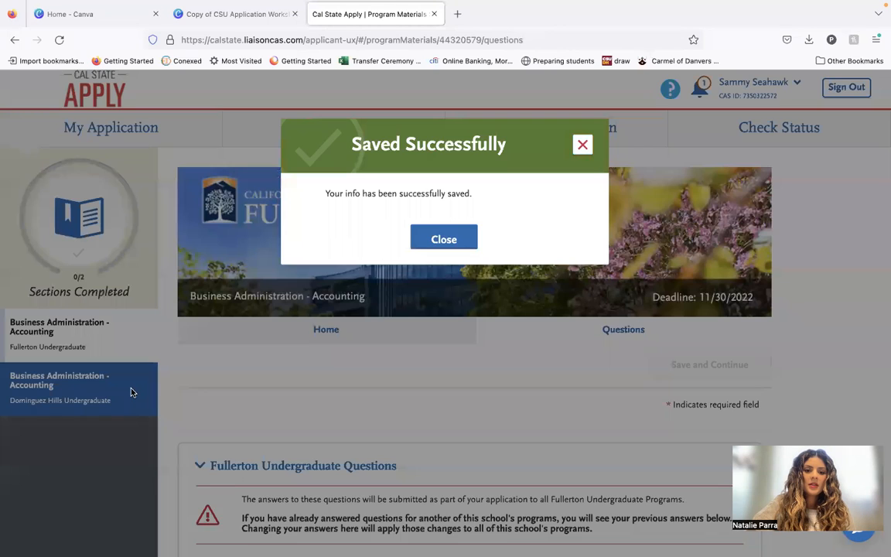
click(457, 246)
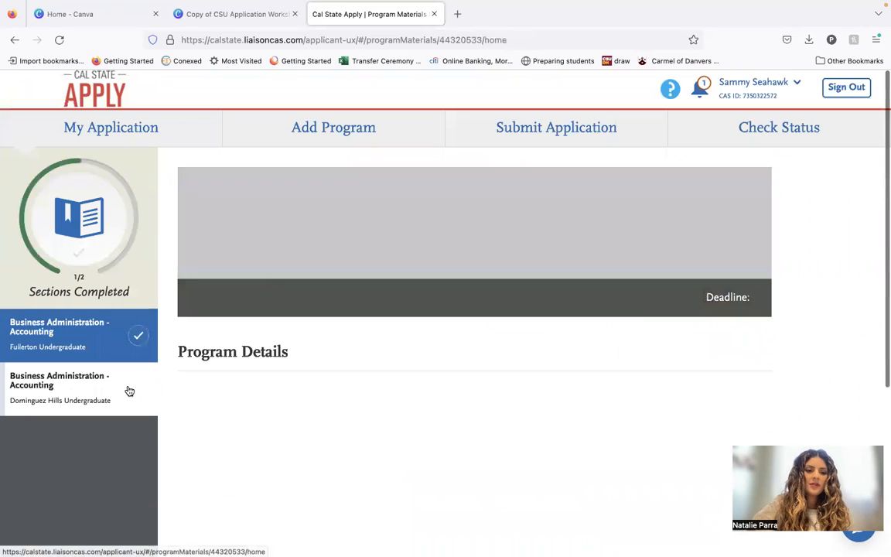
Answer No to being contacted by a Pre-Health advisor in the Dominguez Hills Undergraduate Questions and save the answer.
scroll(464, 395, down, 2)
click(616, 239)
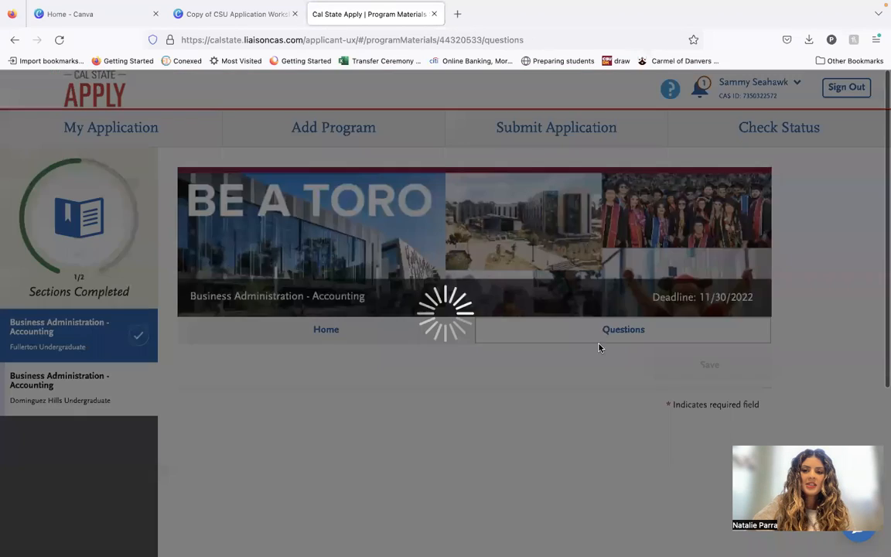
scroll(465, 309, down, 3)
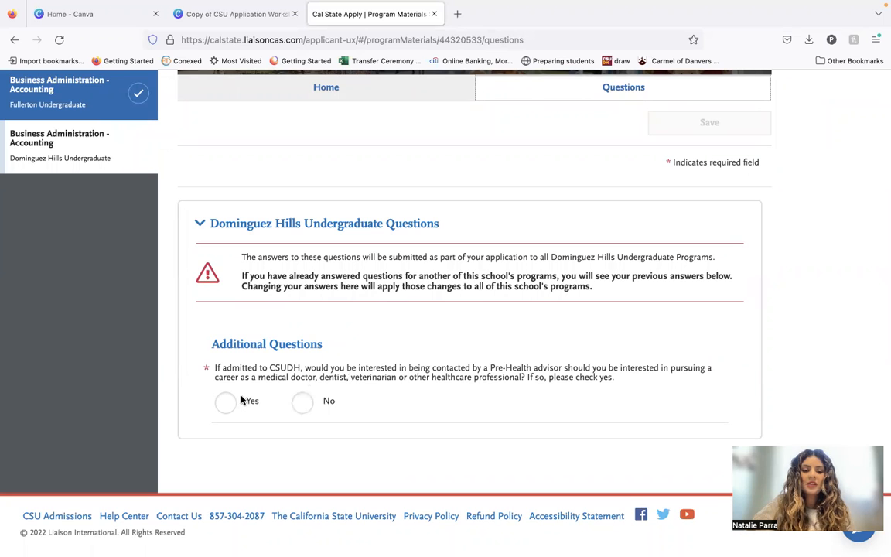
click(304, 404)
click(710, 122)
click(495, 251)
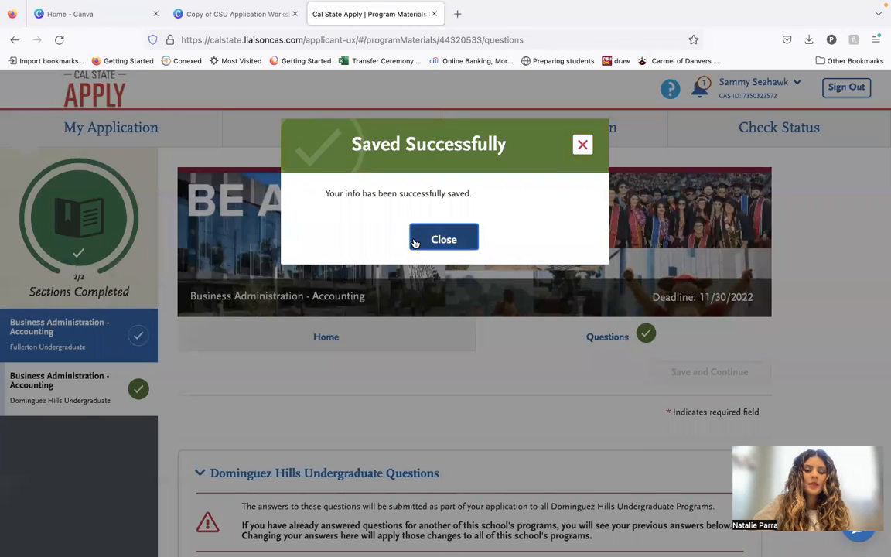
click(415, 243)
Return to the application dashboard and check the completion status of its four sections.
click(116, 124)
scroll(532, 279, down, 1)
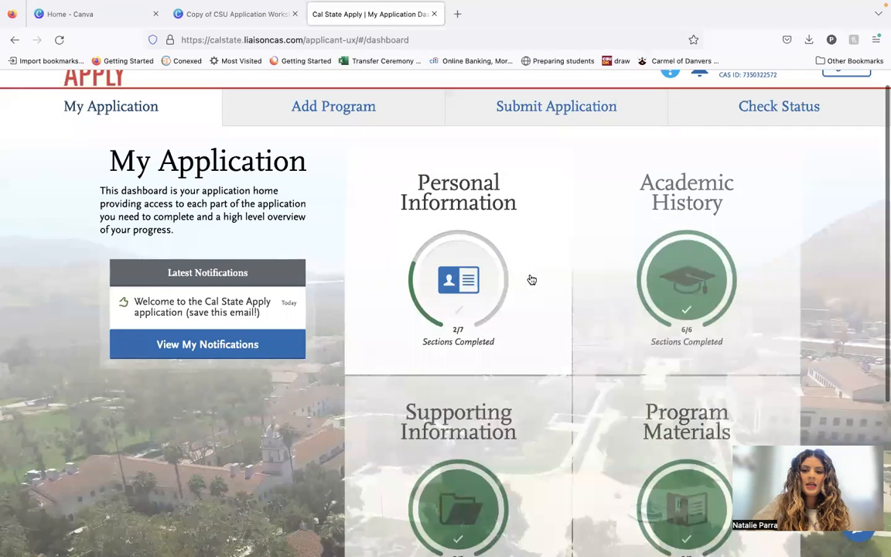
scroll(588, 342, down, 2)
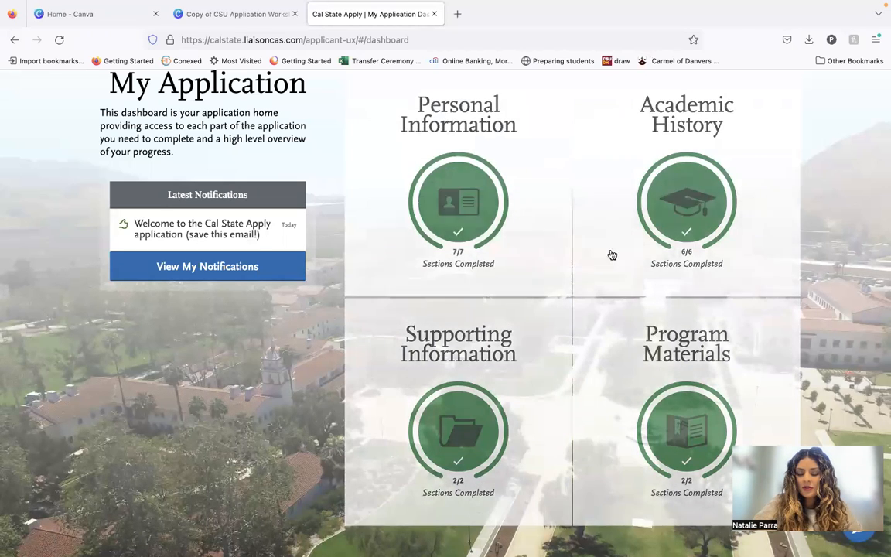
scroll(603, 278, up, 2)
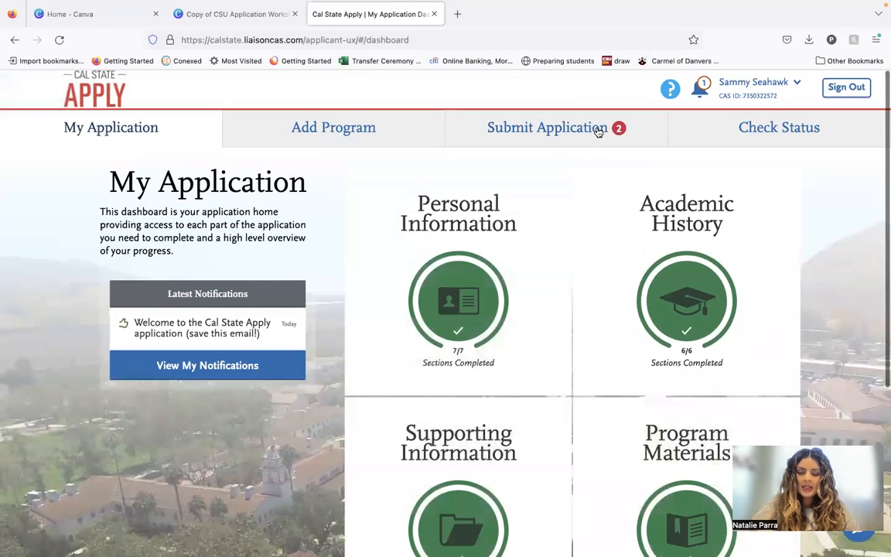
Start submitting all ready applications together and review the pre-submission summary of college coursework, general education and test scores.
click(598, 131)
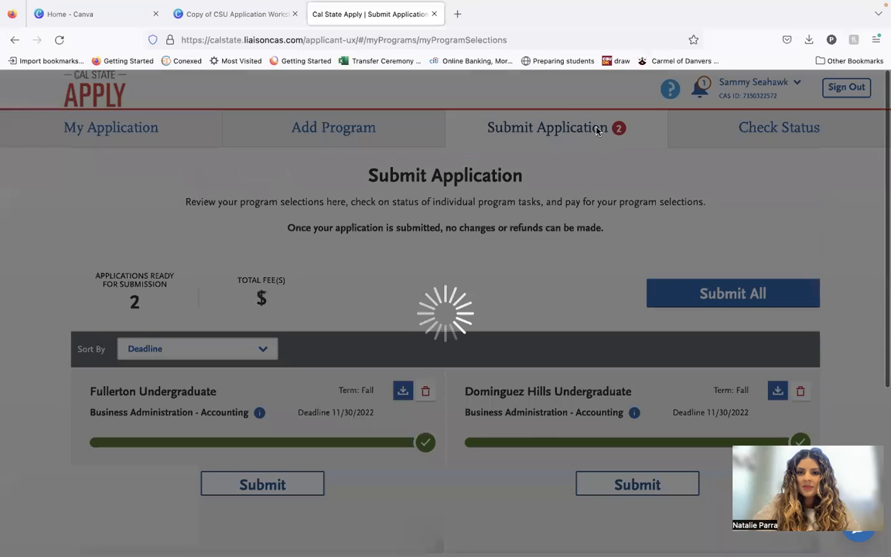
scroll(485, 205, down, 3)
scroll(404, 161, up, 2)
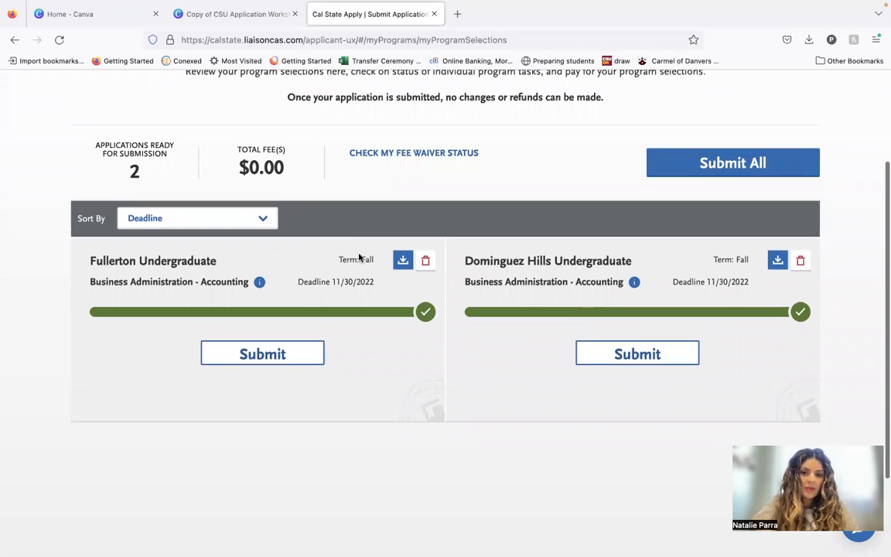
click(735, 174)
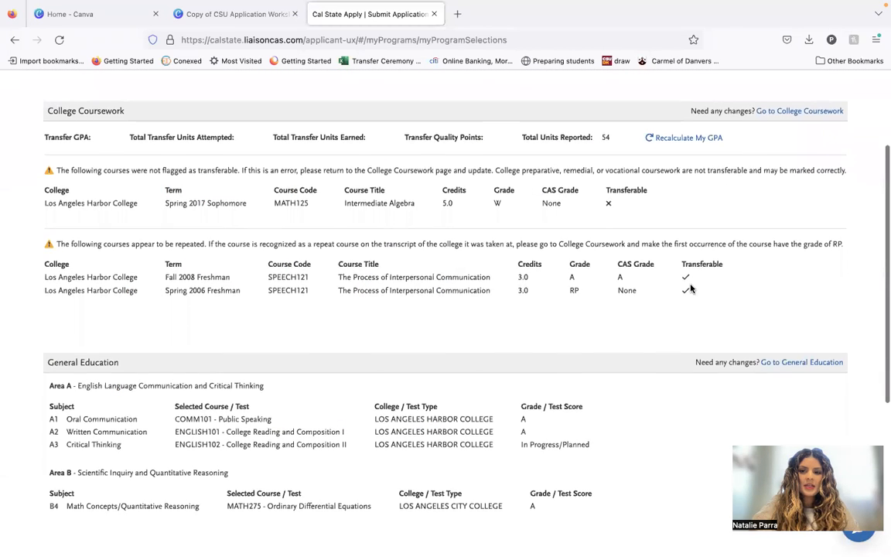
scroll(690, 288, down, 5)
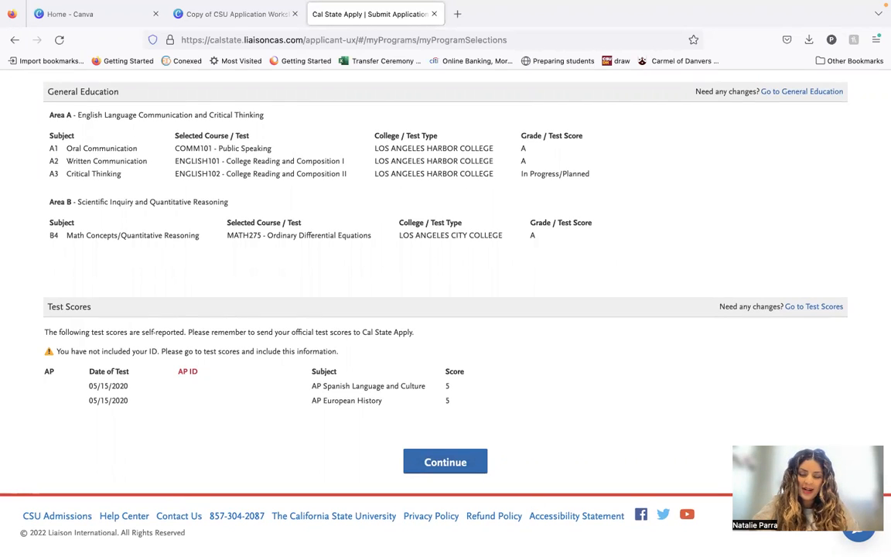
scroll(543, 442, up, 5)
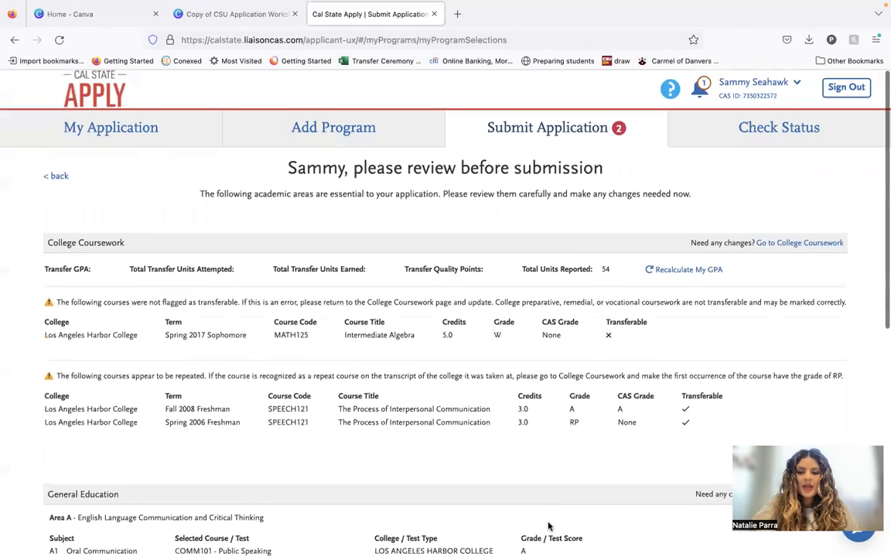